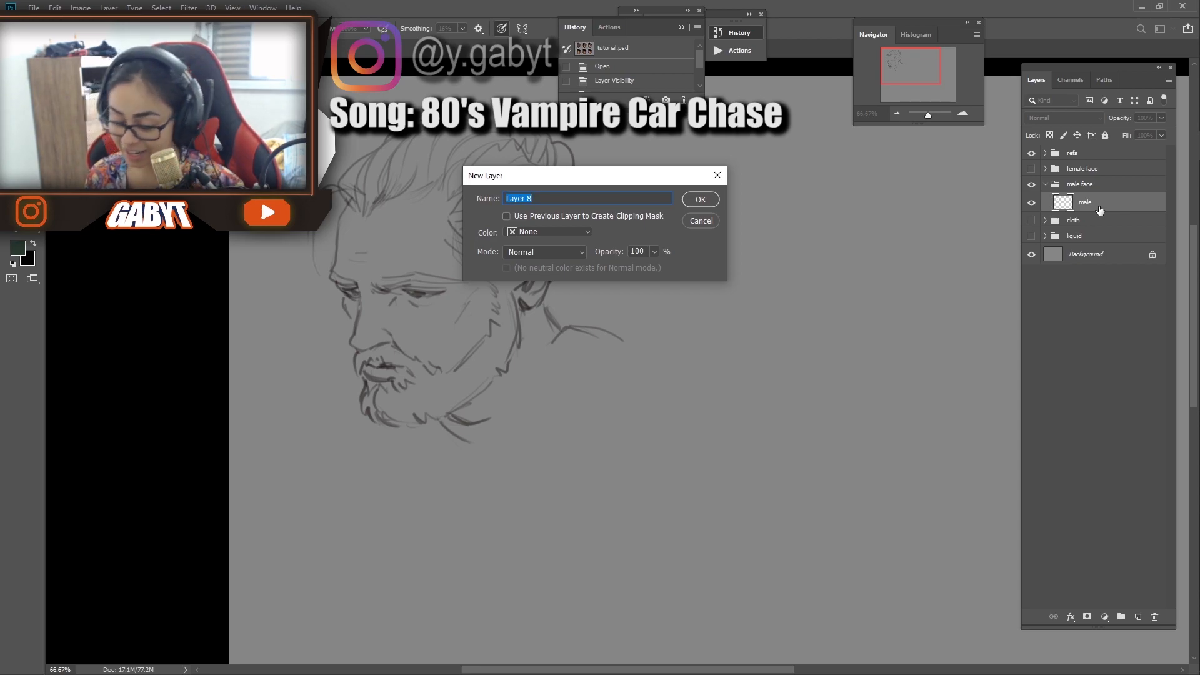
Create a layer named "base color" and place it beneath the male sketch layer
{"action": "type", "text": "base color"}
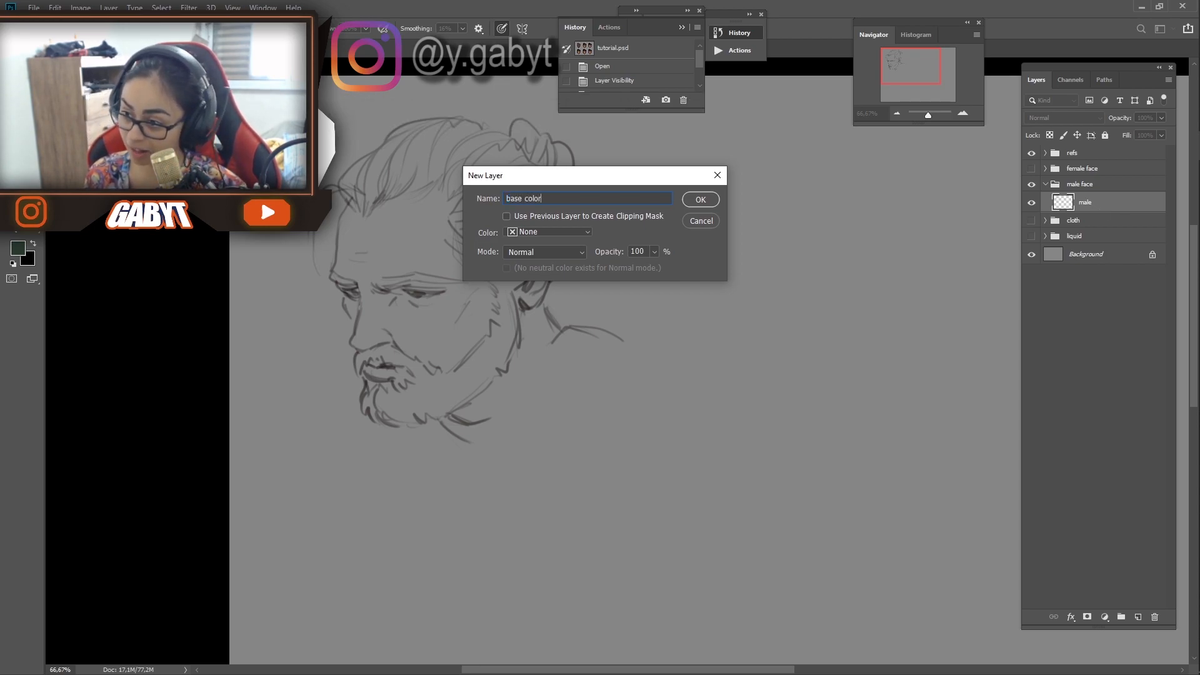
{"action": "key", "text": "Return"}
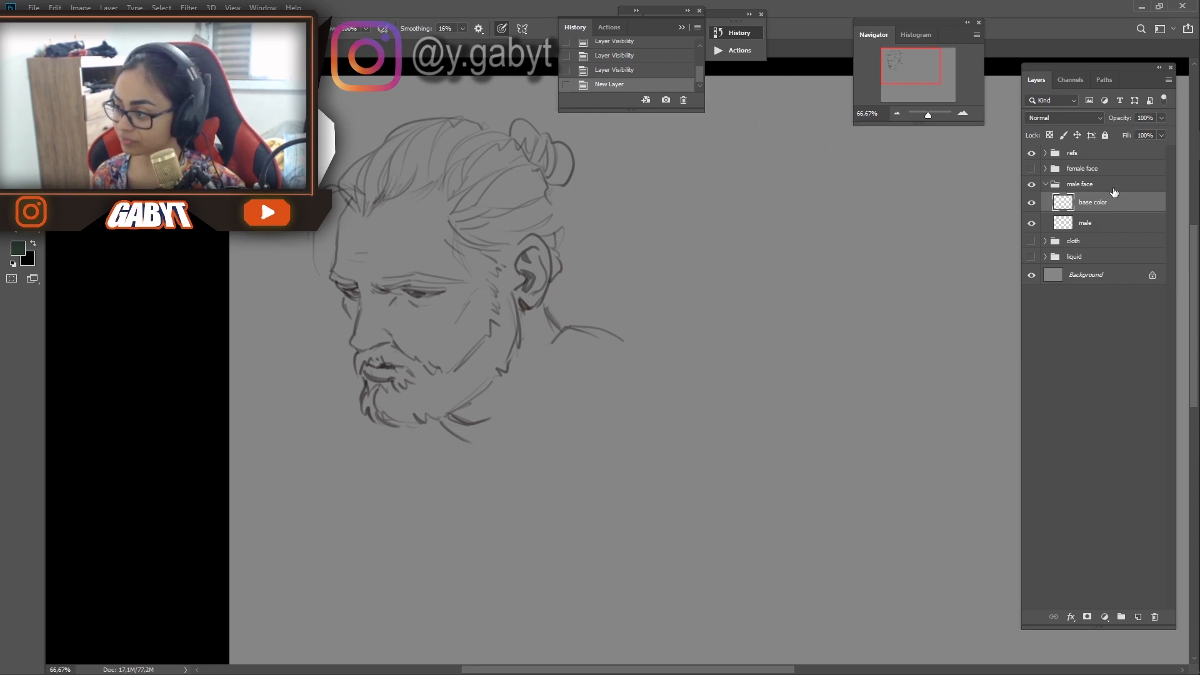
{"action": "left_click_drag", "start_coordinate": [1088, 200], "coordinate": [1099, 230]}
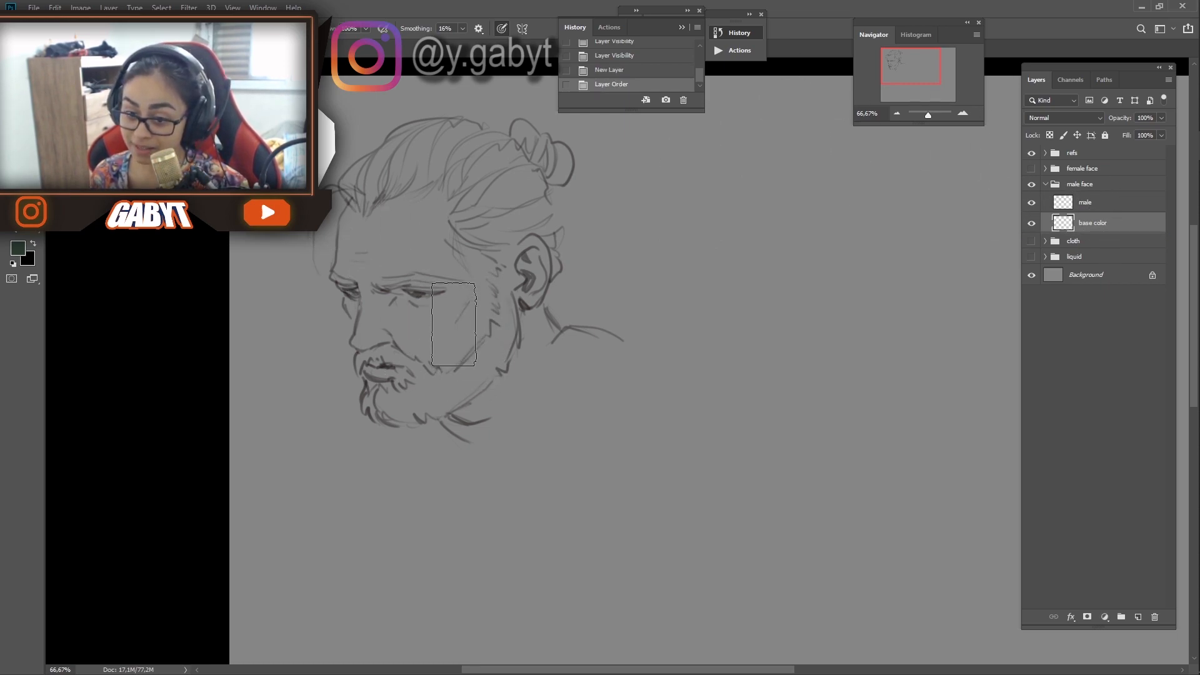
Set the foreground colour to the weakly saturated skin tone c4a58a
{"action": "left_click", "coordinate": [19, 254]}
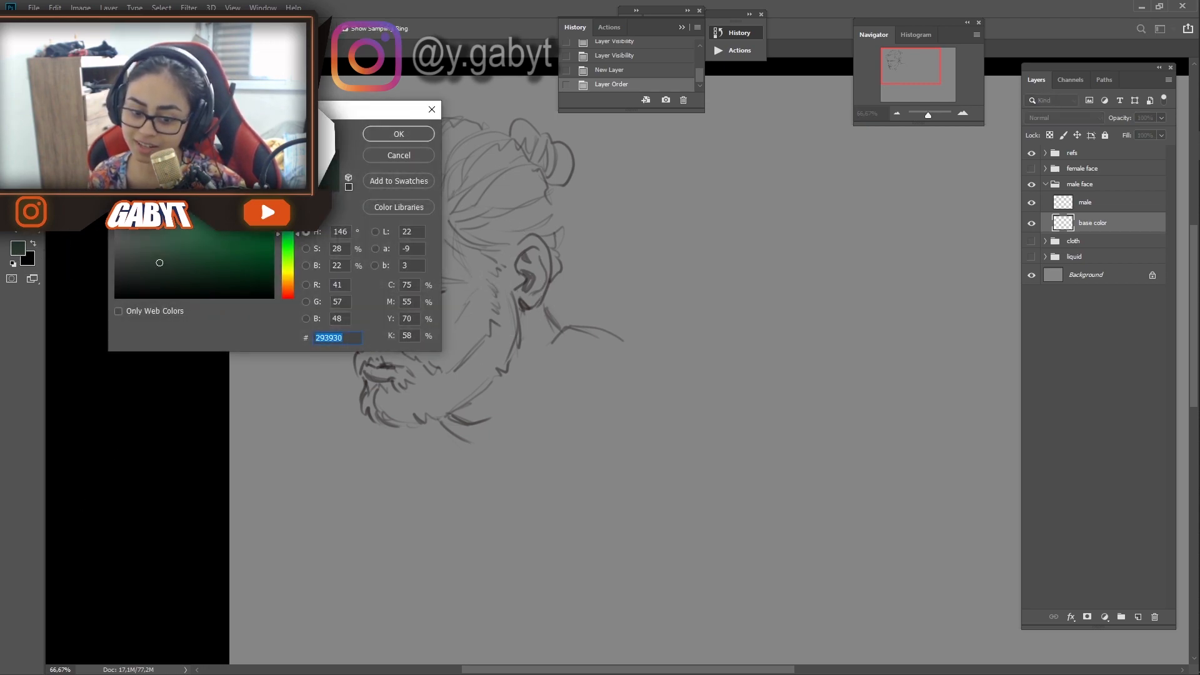
{"action": "type", "text": "be9f83"}
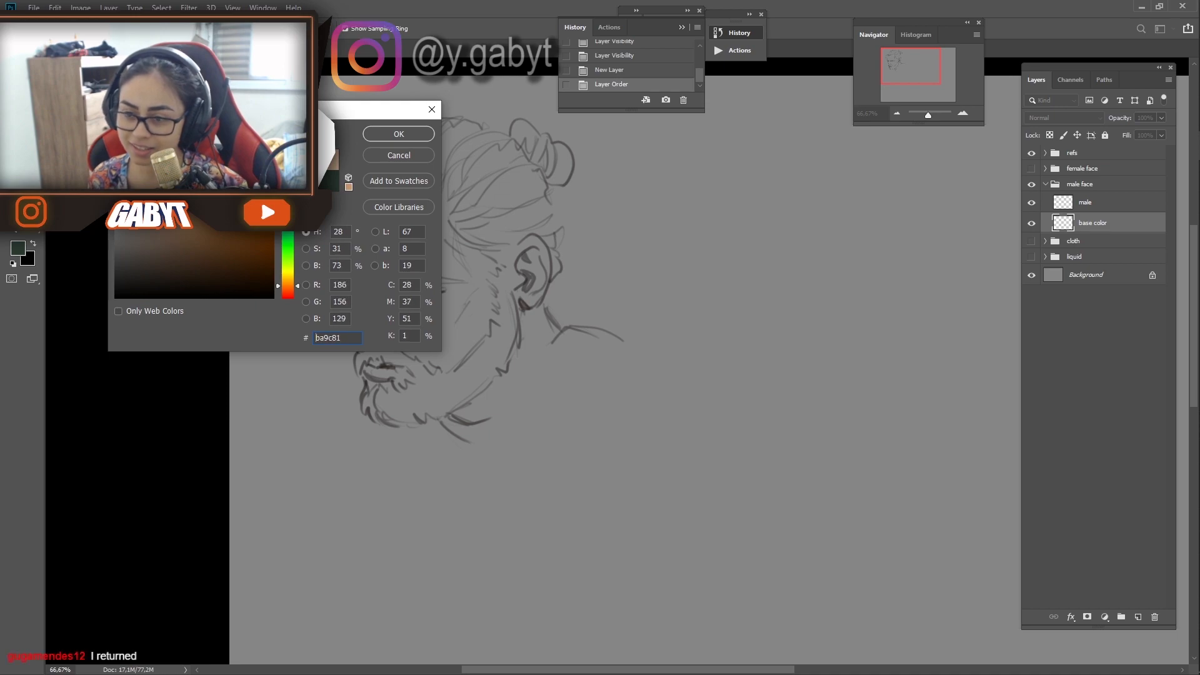
{"action": "mouse_move", "coordinate": [155, 181]}
{"action": "left_mouse_down"}
{"action": "mouse_move", "coordinate": [164, 260]}
{"action": "mouse_move", "coordinate": [157, 253]}
{"action": "left_mouse_up"}
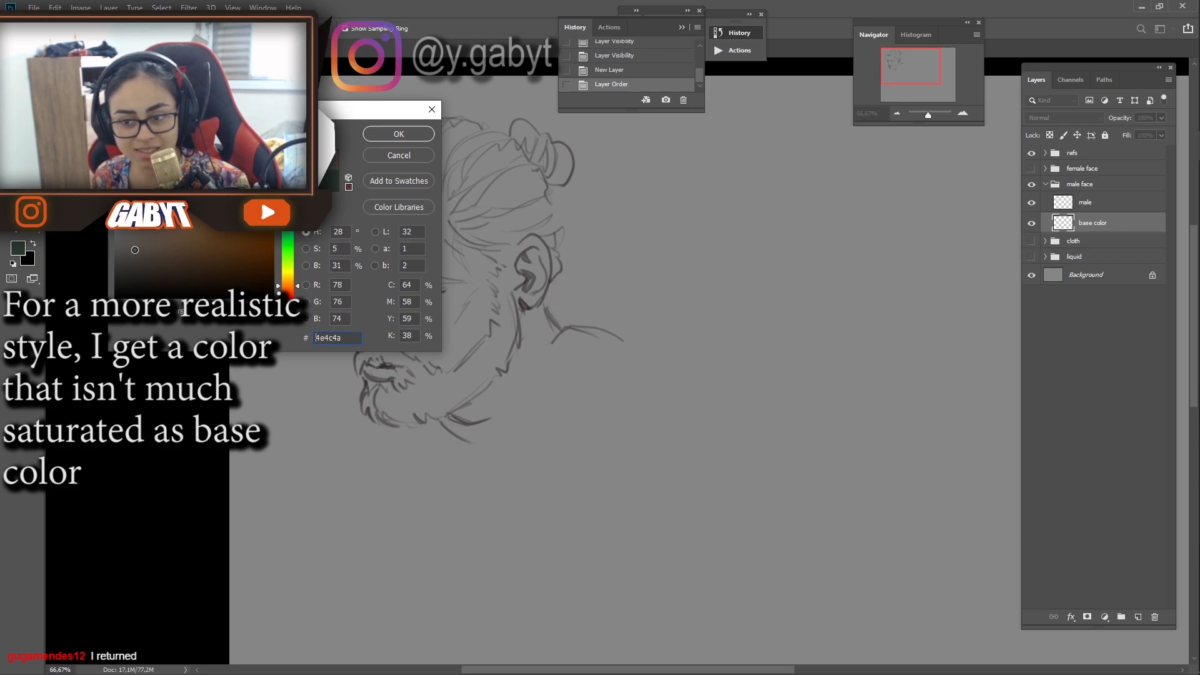
{"action": "left_click", "coordinate": [157, 249]}
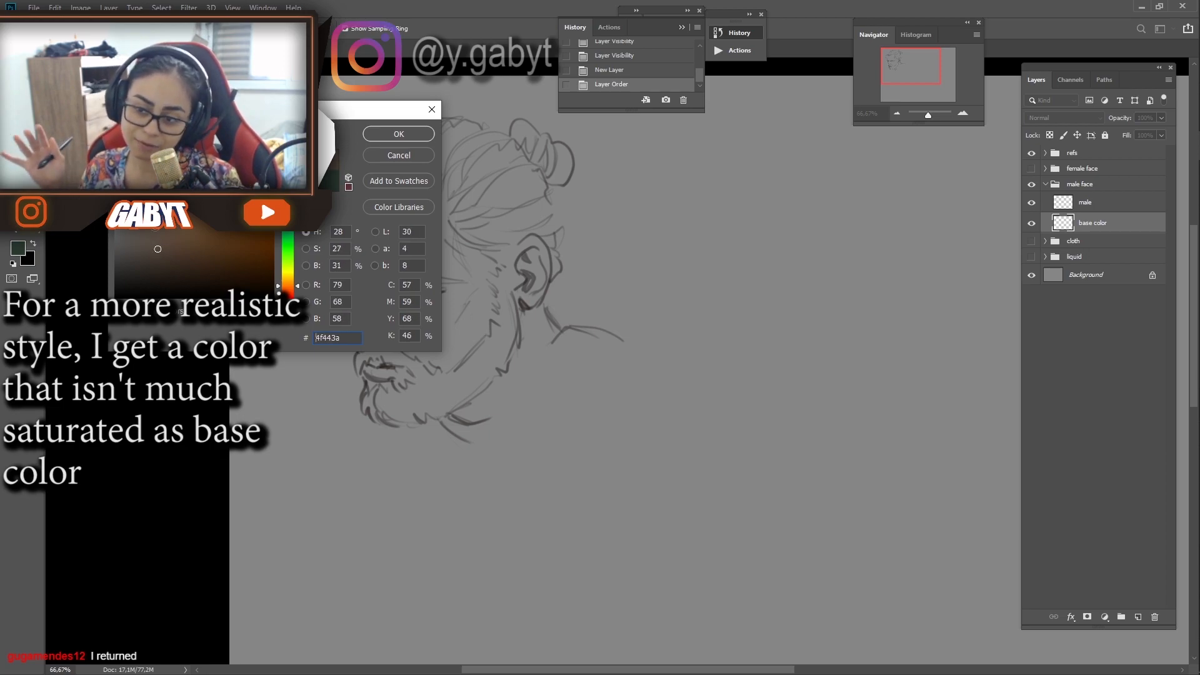
{"action": "mouse_move", "coordinate": [158, 248]}
{"action": "left_mouse_down"}
{"action": "mouse_move", "coordinate": [103, 242]}
{"action": "mouse_move", "coordinate": [148, 252]}
{"action": "mouse_move", "coordinate": [163, 175]}
{"action": "left_mouse_up"}
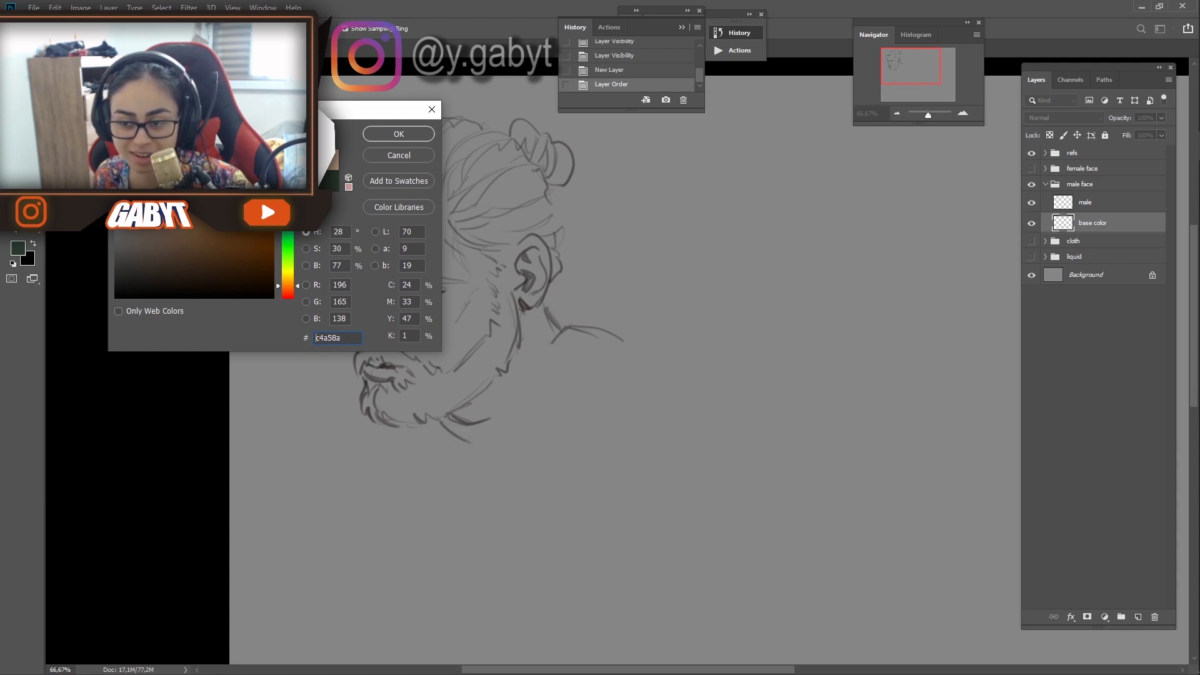
{"action": "left_click", "coordinate": [387, 133]}
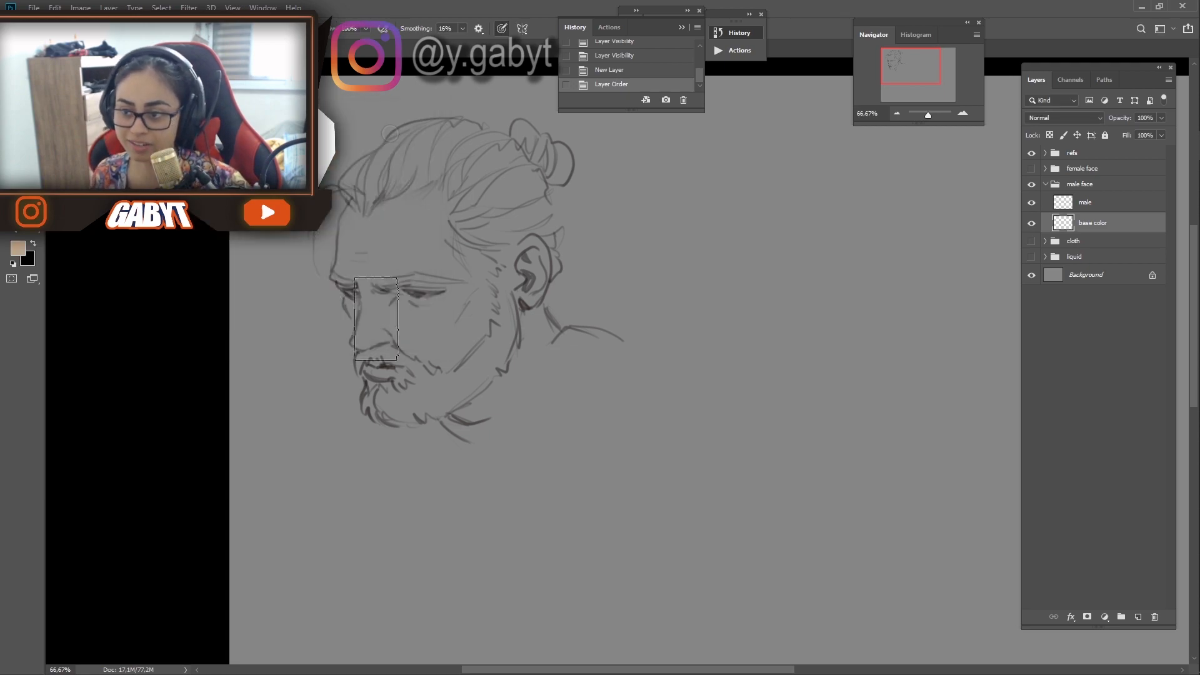
Paint a flat skin-tone base over the man's whole head, hair strand, neck and shoulder
{"action": "mouse_move", "coordinate": [419, 307]}
{"action": "left_mouse_down"}
{"action": "mouse_move", "coordinate": [399, 360]}
{"action": "mouse_move", "coordinate": [439, 197]}
{"action": "mouse_move", "coordinate": [348, 236]}
{"action": "mouse_move", "coordinate": [353, 306]}
{"action": "mouse_move", "coordinate": [378, 350]}
{"action": "left_mouse_up"}
{"action": "right_click", "coordinate": [376, 260]}
{"action": "mouse_move", "coordinate": [362, 337]}
{"action": "left_mouse_down"}
{"action": "mouse_move", "coordinate": [368, 372]}
{"action": "mouse_move", "coordinate": [463, 403]}
{"action": "mouse_move", "coordinate": [548, 278]}
{"action": "mouse_move", "coordinate": [488, 125]}
{"action": "mouse_move", "coordinate": [369, 156]}
{"action": "mouse_move", "coordinate": [337, 194]}
{"action": "left_mouse_up"}
{"action": "left_click_drag", "start_coordinate": [312, 238], "coordinate": [319, 275]}
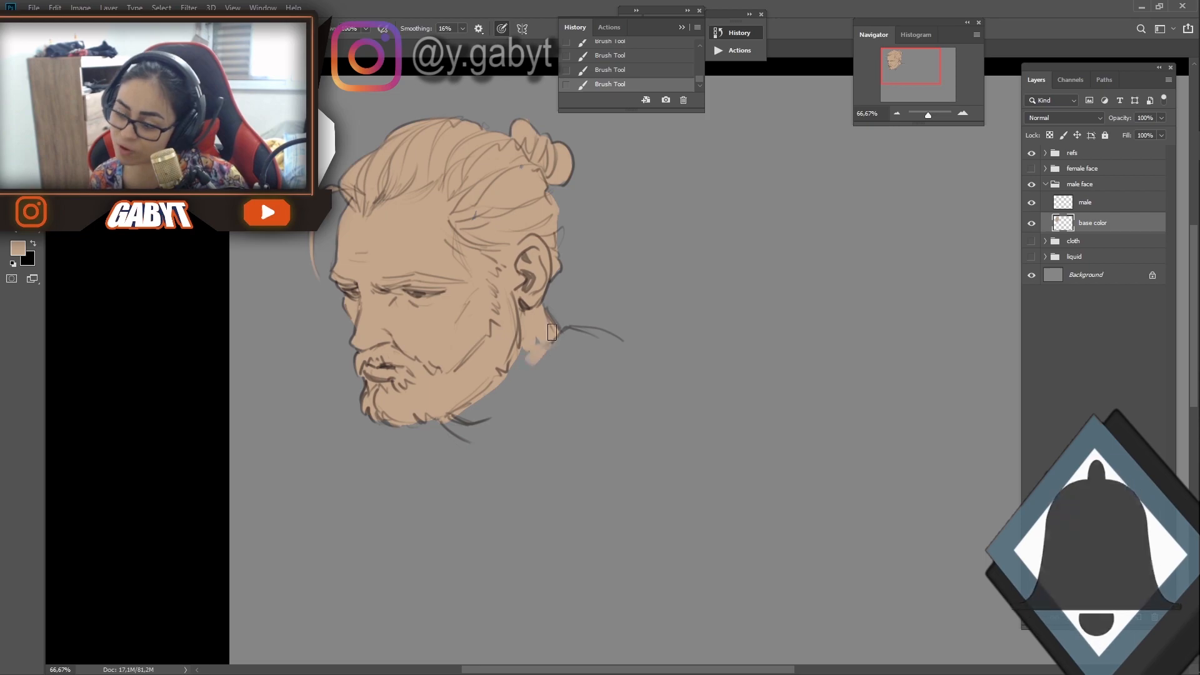
{"action": "mouse_move", "coordinate": [462, 424]}
{"action": "left_mouse_down"}
{"action": "mouse_move", "coordinate": [609, 347]}
{"action": "mouse_move", "coordinate": [531, 400]}
{"action": "left_mouse_up"}
Duplicate the male and base color layers together and place the copies to the right of the original head
{"action": "mouse_move", "coordinate": [822, 226]}
{"action": "left_mouse_down"}
{"action": "mouse_move", "coordinate": [721, 227]}
{"action": "mouse_move", "coordinate": [657, 255]}
{"action": "left_mouse_up"}
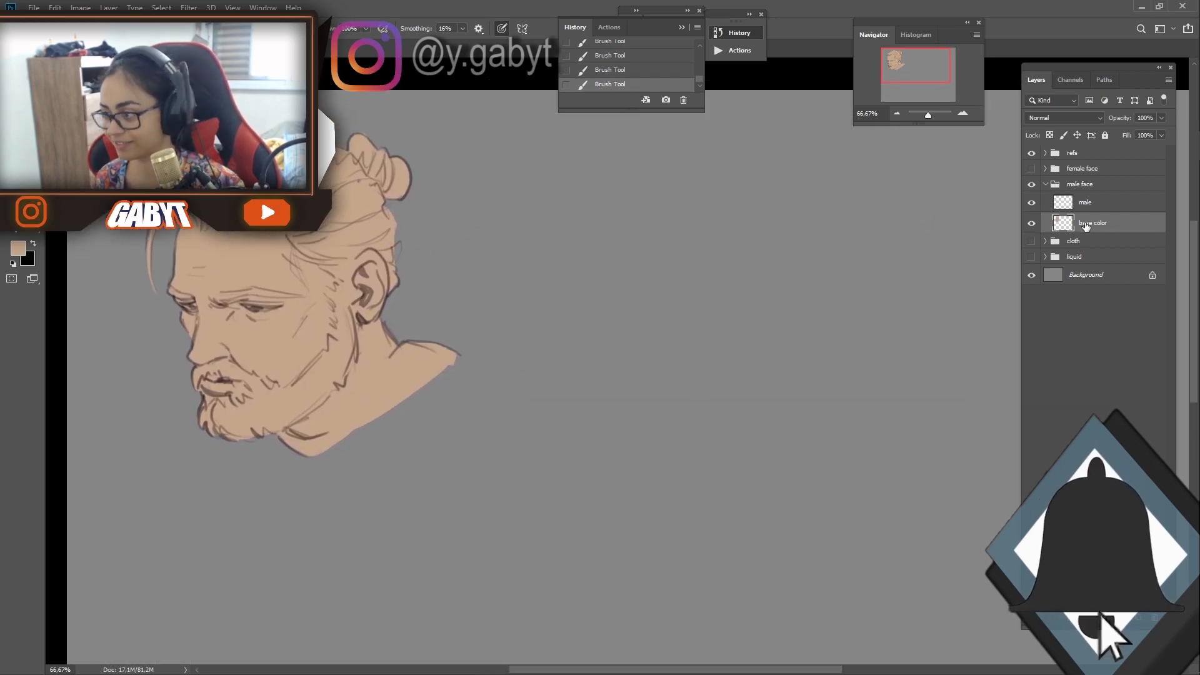
{"action": "left_click", "coordinate": [1085, 202], "text": "shift"}
{"action": "key", "text": "ctrl+j"}
{"action": "key", "text": "ctrl+t"}
{"action": "left_click_drag", "start_coordinate": [313, 282], "coordinate": [644, 294]}
{"action": "left_click_drag", "start_coordinate": [638, 287], "coordinate": [590, 276]}
{"action": "key", "text": "Return"}
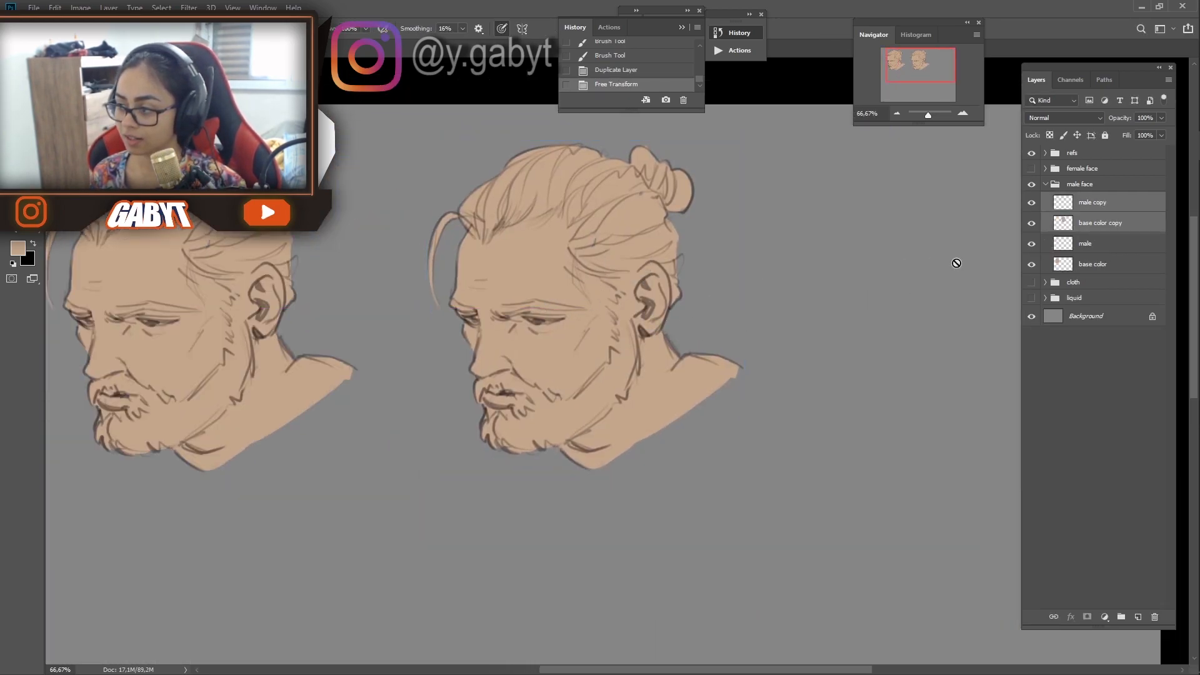
Lock the transparent pixels of the base color copy layer
{"action": "left_click", "coordinate": [1113, 242]}
{"action": "left_click", "coordinate": [1117, 221]}
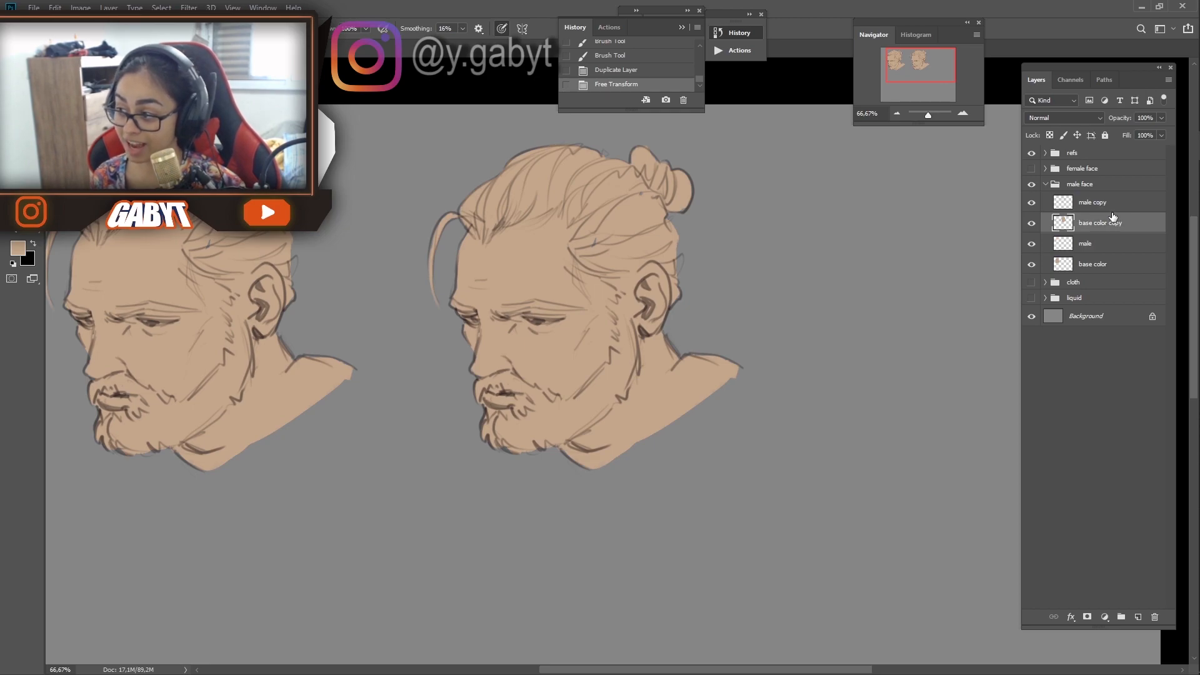
{"action": "left_click", "coordinate": [1100, 206]}
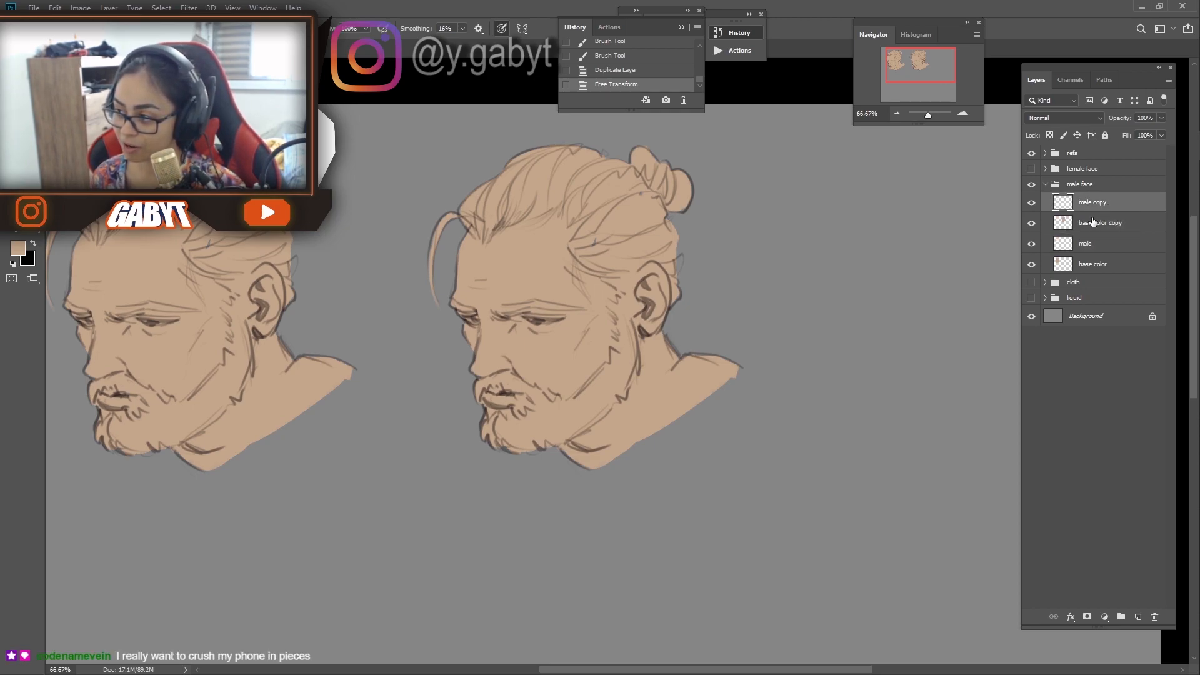
{"action": "left_click", "coordinate": [1094, 225]}
{"action": "left_click", "coordinate": [1050, 135]}
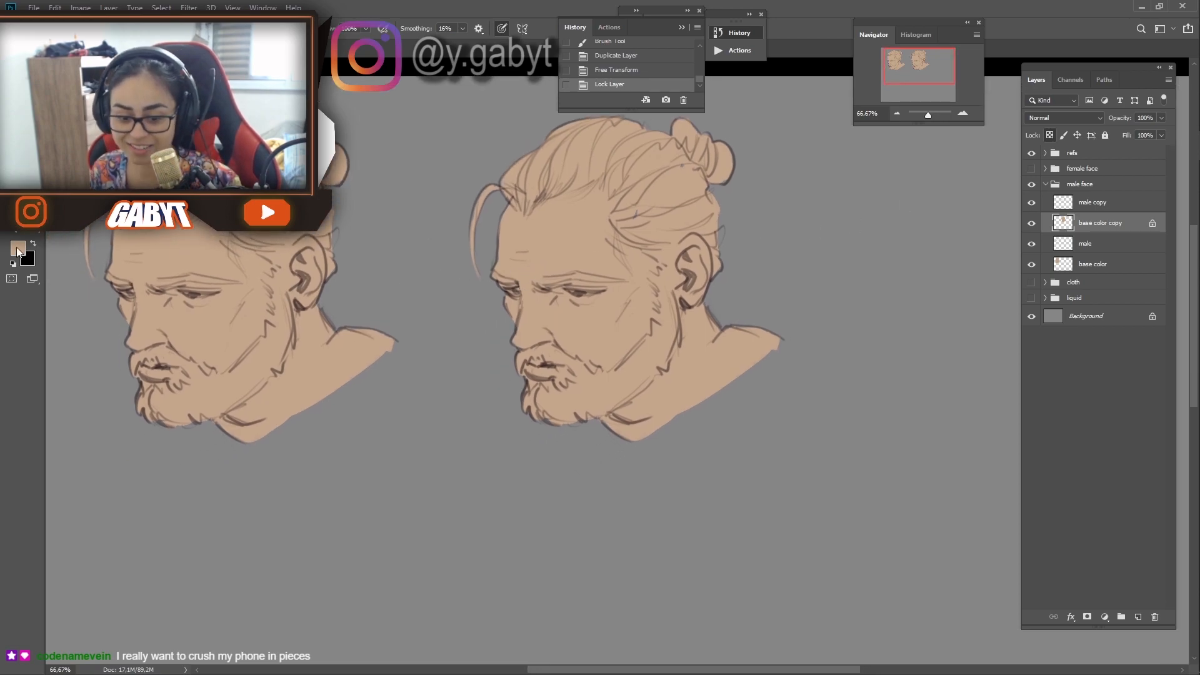
{"action": "left_click", "coordinate": [17, 248]}
{"action": "left_click", "coordinate": [167, 192]}
{"action": "left_click", "coordinate": [288, 281]}
{"action": "left_click", "coordinate": [400, 136]}
{"action": "left_click_drag", "start_coordinate": [650, 151], "coordinate": [620, 188]}
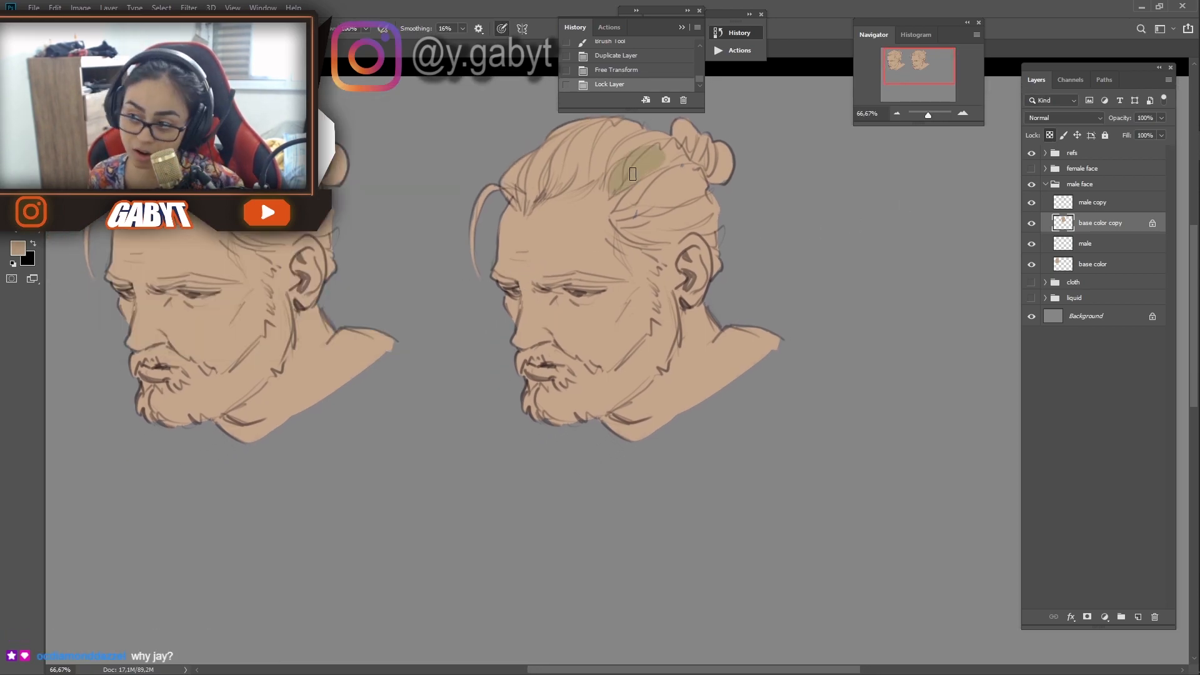
{"action": "key", "text": "ctrl+z"}
{"action": "left_click", "coordinate": [18, 248]}
{"action": "left_click", "coordinate": [389, 130]}
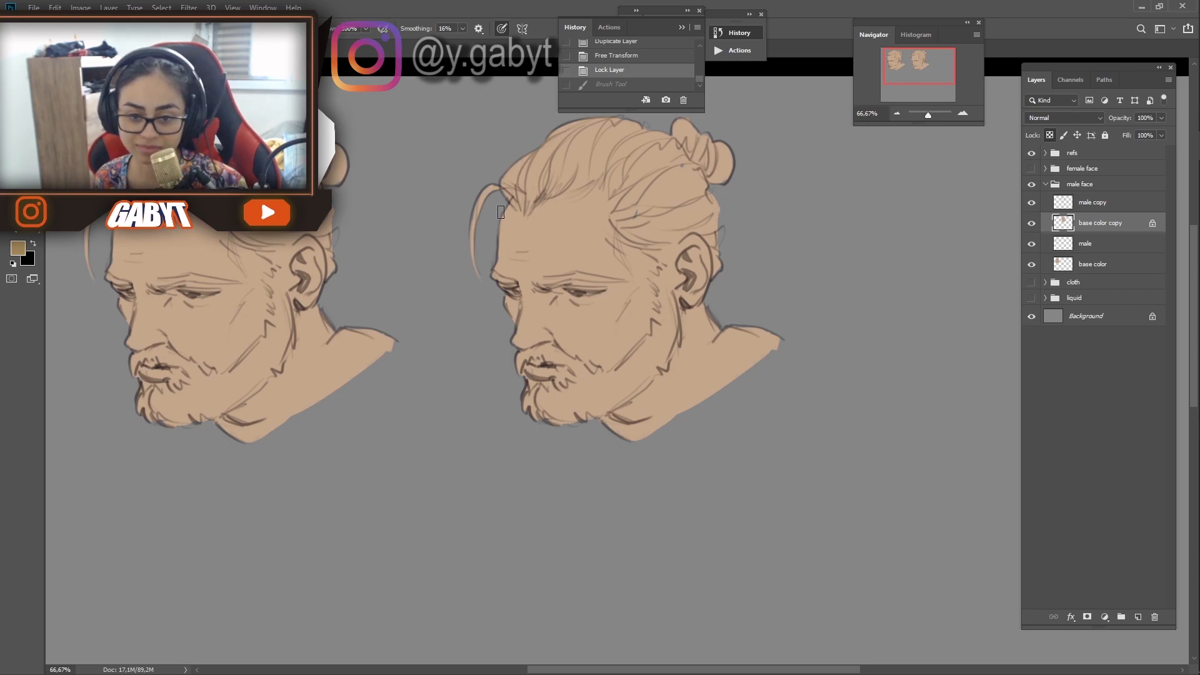
{"action": "key", "text": "ctrl+Tab"}
{"action": "left_click", "coordinate": [648, 218]}
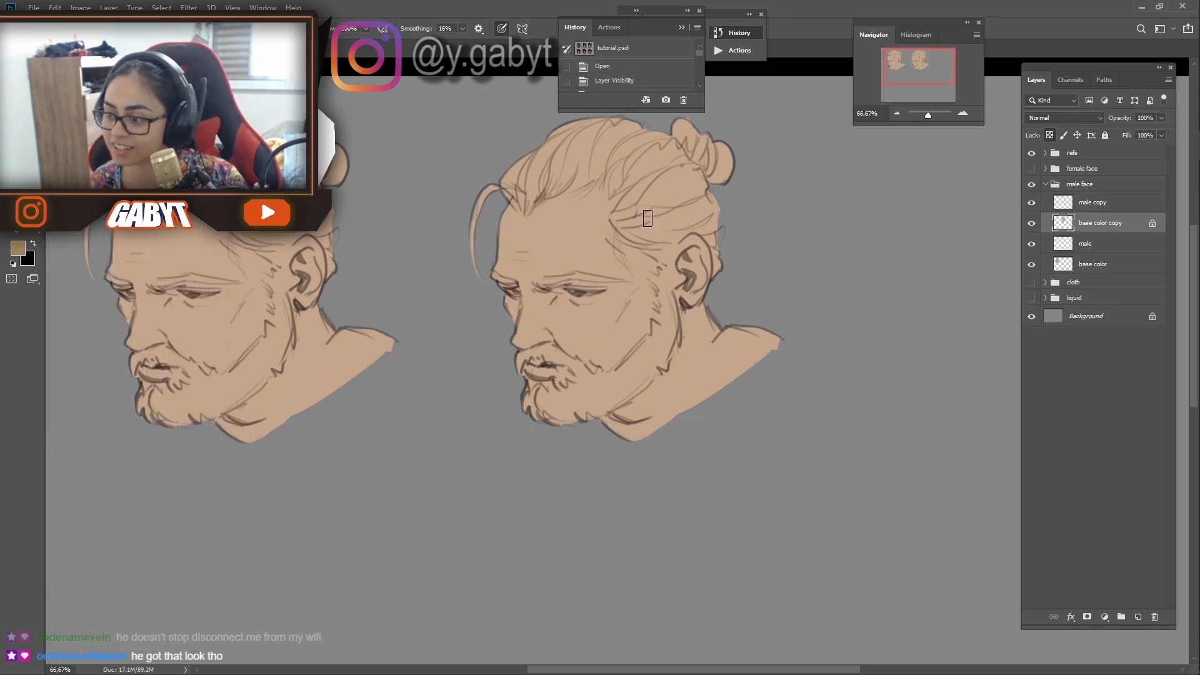
{"action": "left_click", "coordinate": [647, 221]}
{"action": "key", "text": "ctrl+z"}
Paint the second head's hair, bun and loose front strand with the golden brown a08557
{"action": "left_click", "coordinate": [1049, 135]}
{"action": "left_click", "coordinate": [17, 248]}
{"action": "mouse_move", "coordinate": [642, 217]}
{"action": "left_mouse_down"}
{"action": "mouse_move", "coordinate": [645, 227]}
{"action": "mouse_move", "coordinate": [704, 199]}
{"action": "left_mouse_up"}
{"action": "left_click", "coordinate": [400, 134]}
{"action": "key", "text": "ctrl+z"}
{"action": "key", "text": "/"}
{"action": "left_click_drag", "start_coordinate": [712, 182], "coordinate": [518, 191]}
{"action": "left_click_drag", "start_coordinate": [491, 191], "coordinate": [480, 265]}
{"action": "left_click", "coordinate": [1049, 135]}
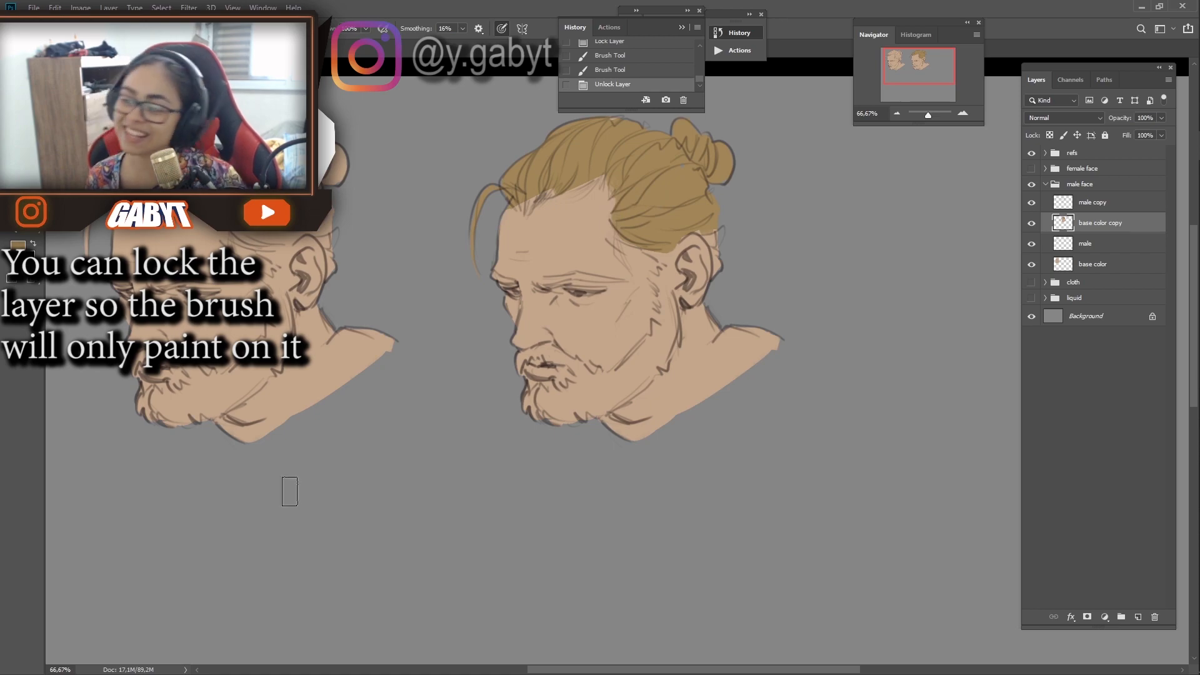
{"action": "left_click", "coordinate": [1051, 135]}
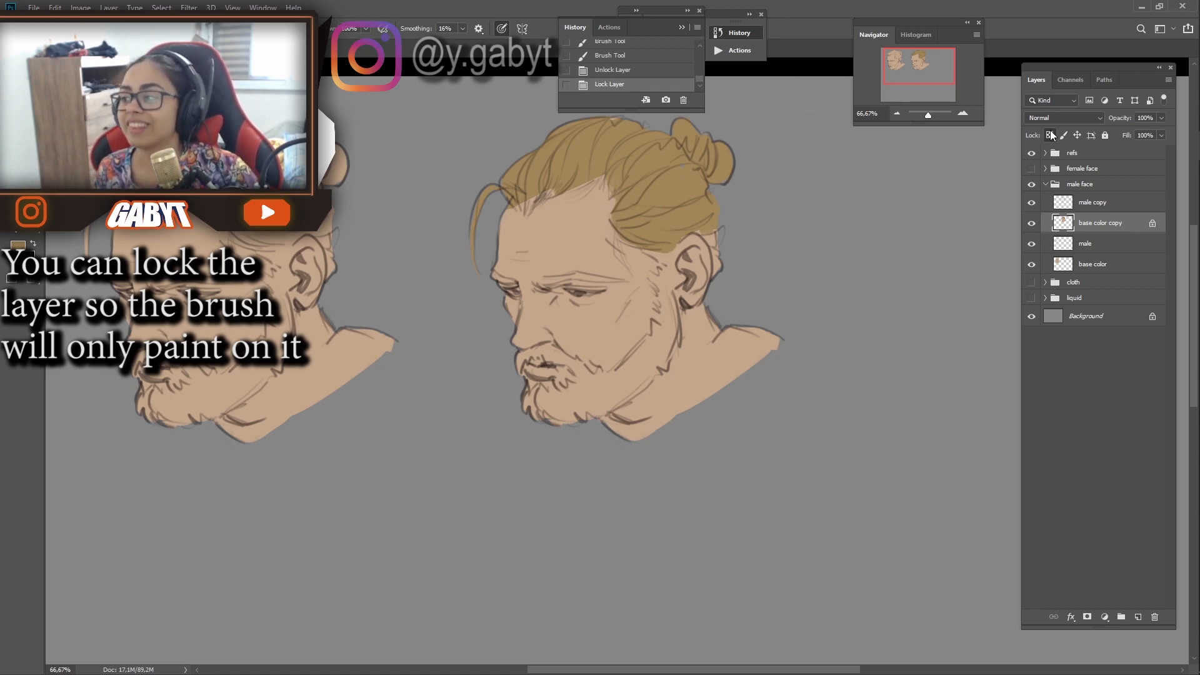
{"action": "left_click", "coordinate": [1050, 135]}
{"action": "left_click", "coordinate": [1051, 135]}
Fill in the golden-brown hair behind the ear and along the forehead hairline, keeping transparent pixels locked
{"action": "mouse_move", "coordinate": [716, 270]}
{"action": "left_mouse_down"}
{"action": "mouse_move", "coordinate": [693, 228]}
{"action": "mouse_move", "coordinate": [698, 239]}
{"action": "left_mouse_up"}
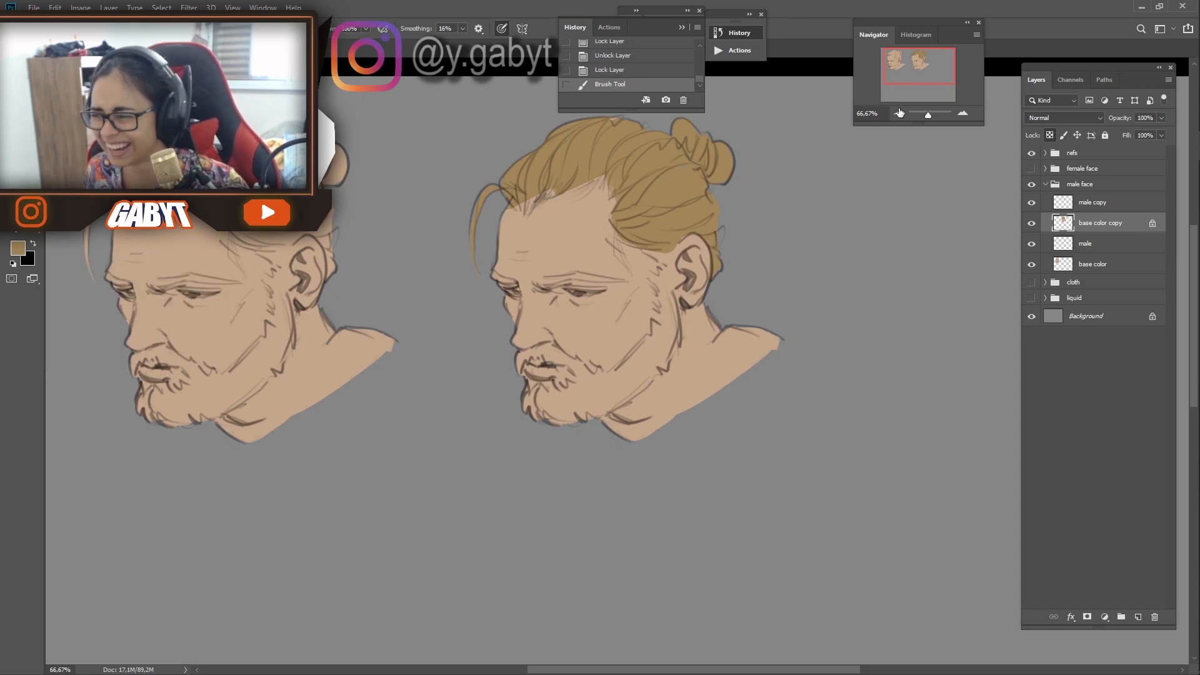
{"action": "left_click", "coordinate": [1050, 135]}
{"action": "left_click_drag", "start_coordinate": [562, 191], "coordinate": [530, 214]}
{"action": "left_click_drag", "start_coordinate": [533, 195], "coordinate": [520, 214]}
{"action": "left_click", "coordinate": [1050, 135]}
Paint the beard and moustache of the second head in the same golden brown as the hair
{"action": "left_click_drag", "start_coordinate": [666, 308], "coordinate": [650, 359]}
{"action": "mouse_move", "coordinate": [671, 318]}
{"action": "left_mouse_down"}
{"action": "mouse_move", "coordinate": [656, 365]}
{"action": "mouse_move", "coordinate": [596, 405]}
{"action": "left_mouse_up"}
{"action": "mouse_move", "coordinate": [644, 369]}
{"action": "left_mouse_down"}
{"action": "mouse_move", "coordinate": [597, 410]}
{"action": "mouse_move", "coordinate": [601, 397]}
{"action": "mouse_move", "coordinate": [551, 422]}
{"action": "mouse_move", "coordinate": [525, 406]}
{"action": "mouse_move", "coordinate": [555, 405]}
{"action": "mouse_move", "coordinate": [523, 399]}
{"action": "mouse_move", "coordinate": [608, 382]}
{"action": "mouse_move", "coordinate": [552, 353]}
{"action": "mouse_move", "coordinate": [516, 365]}
{"action": "left_mouse_up"}
Choose a darker brown, shade the beard and moustache with it, and paint both eyebrows
{"action": "left_click", "coordinate": [18, 249]}
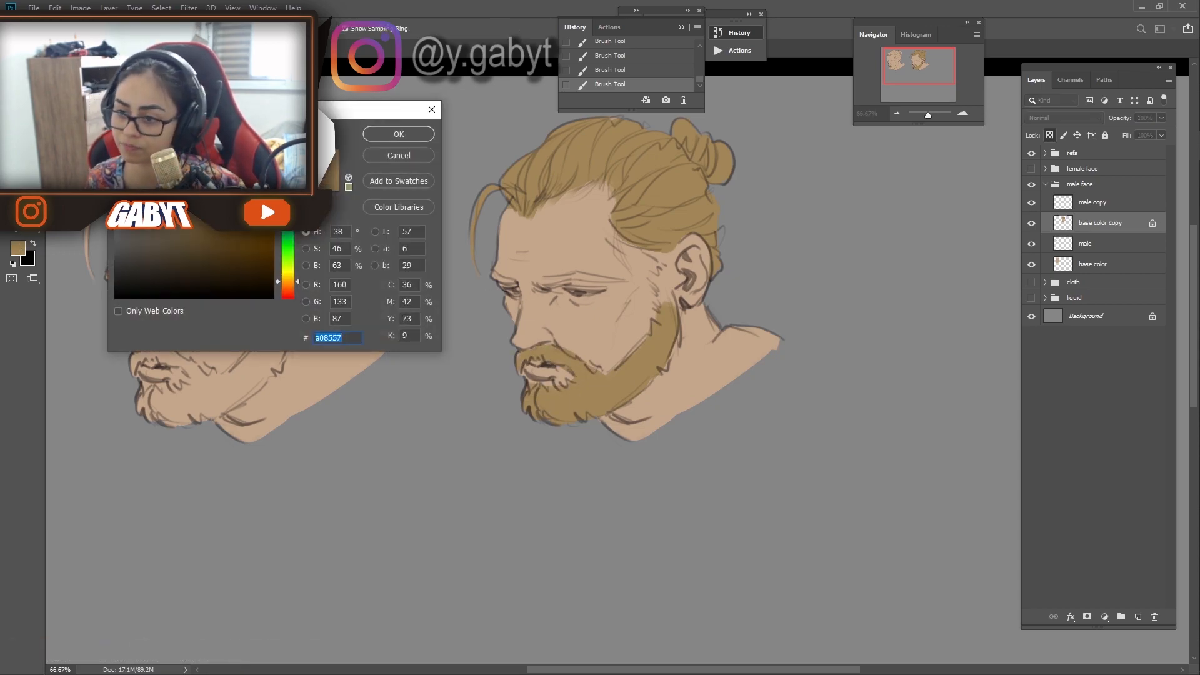
{"action": "left_click_drag", "start_coordinate": [189, 199], "coordinate": [210, 226]}
{"action": "left_click", "coordinate": [396, 136]}
{"action": "mouse_move", "coordinate": [553, 409]}
{"action": "left_mouse_down"}
{"action": "mouse_move", "coordinate": [603, 403]}
{"action": "mouse_move", "coordinate": [538, 403]}
{"action": "mouse_move", "coordinate": [637, 383]}
{"action": "mouse_move", "coordinate": [545, 404]}
{"action": "mouse_move", "coordinate": [627, 399]}
{"action": "mouse_move", "coordinate": [654, 348]}
{"action": "mouse_move", "coordinate": [633, 360]}
{"action": "mouse_move", "coordinate": [665, 321]}
{"action": "mouse_move", "coordinate": [596, 389]}
{"action": "mouse_move", "coordinate": [577, 371]}
{"action": "mouse_move", "coordinate": [527, 363]}
{"action": "left_mouse_up"}
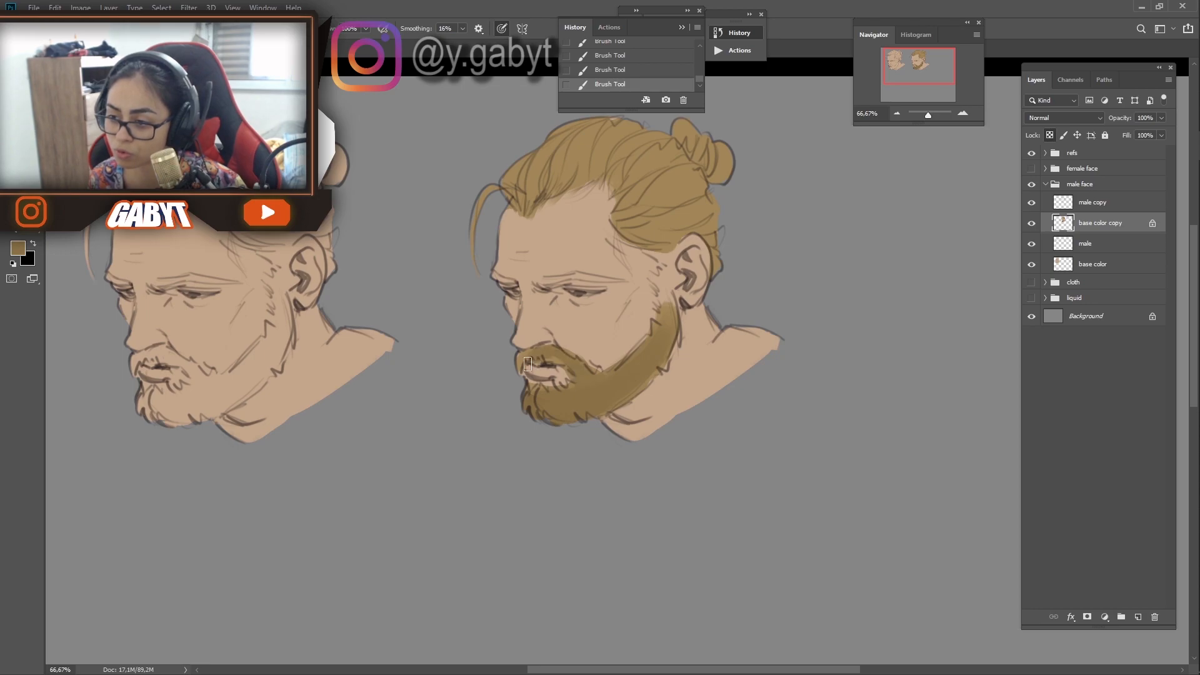
{"action": "left_click_drag", "start_coordinate": [537, 279], "coordinate": [578, 272]}
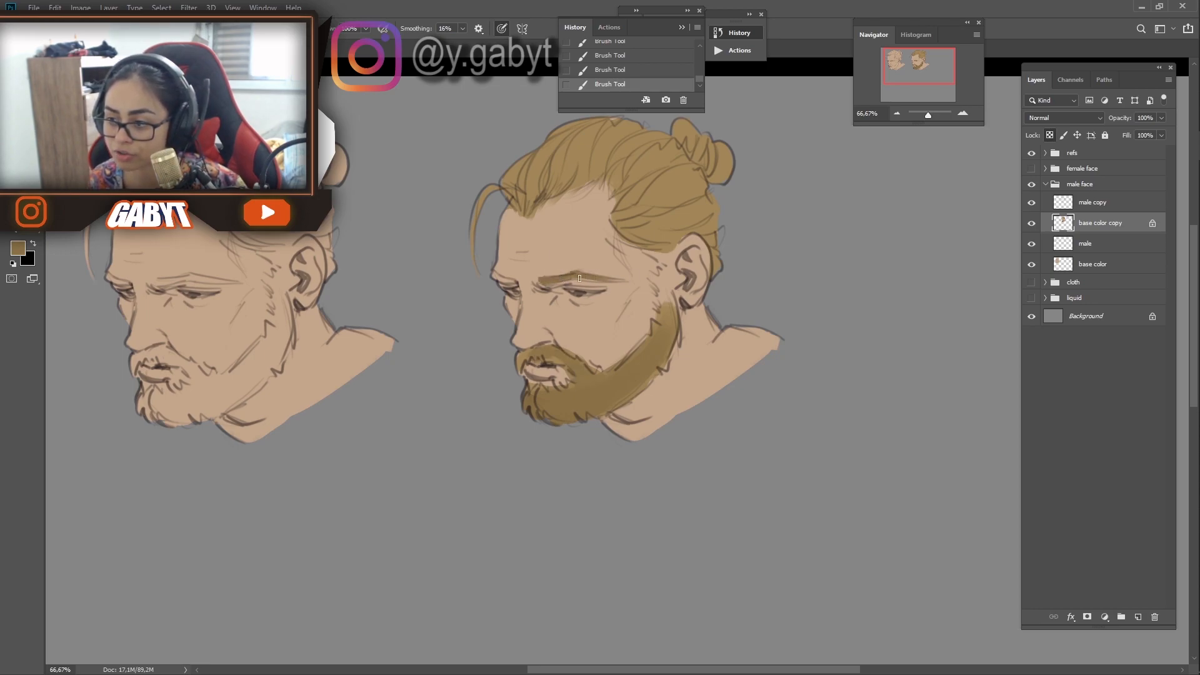
{"action": "left_click_drag", "start_coordinate": [506, 280], "coordinate": [494, 275]}
Set the foreground colour to the muted red 894e46 and paint the lips
{"action": "key", "text": "n"}
{"action": "left_click", "coordinate": [287, 295]}
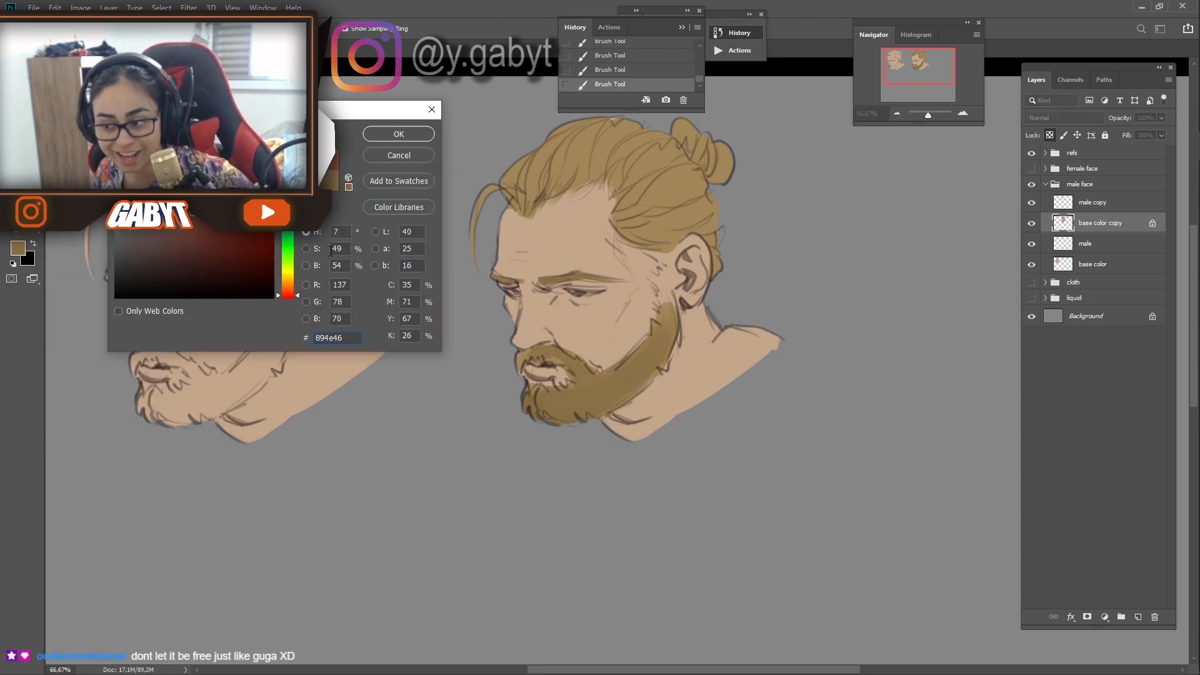
{"action": "left_click", "coordinate": [383, 136]}
{"action": "mouse_move", "coordinate": [531, 368]}
{"action": "left_mouse_down"}
{"action": "mouse_move", "coordinate": [553, 375]}
{"action": "mouse_move", "coordinate": [528, 366]}
{"action": "left_mouse_up"}
Brush a soft reddish tint onto the ear, cheek and nose of the second head
{"action": "mouse_move", "coordinate": [709, 259]}
{"action": "left_mouse_down"}
{"action": "mouse_move", "coordinate": [681, 289]}
{"action": "mouse_move", "coordinate": [627, 306]}
{"action": "mouse_move", "coordinate": [635, 332]}
{"action": "left_mouse_up"}
{"action": "left_click", "coordinate": [638, 276], "text": "alt"}
{"action": "mouse_move", "coordinate": [661, 328]}
{"action": "left_mouse_down"}
{"action": "mouse_move", "coordinate": [625, 301]}
{"action": "mouse_move", "coordinate": [640, 338]}
{"action": "left_mouse_up"}
{"action": "left_click", "coordinate": [640, 338], "text": "alt"}
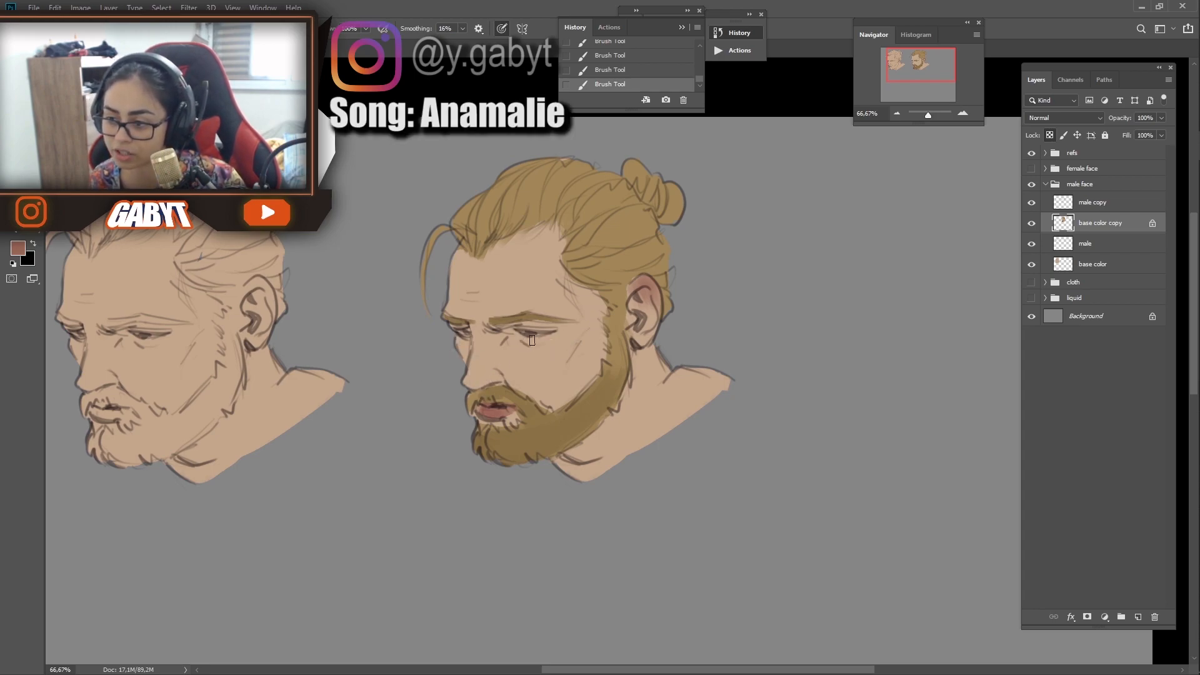
{"action": "left_click_drag", "start_coordinate": [585, 332], "coordinate": [550, 361]}
{"action": "left_click_drag", "start_coordinate": [475, 380], "coordinate": [490, 369]}
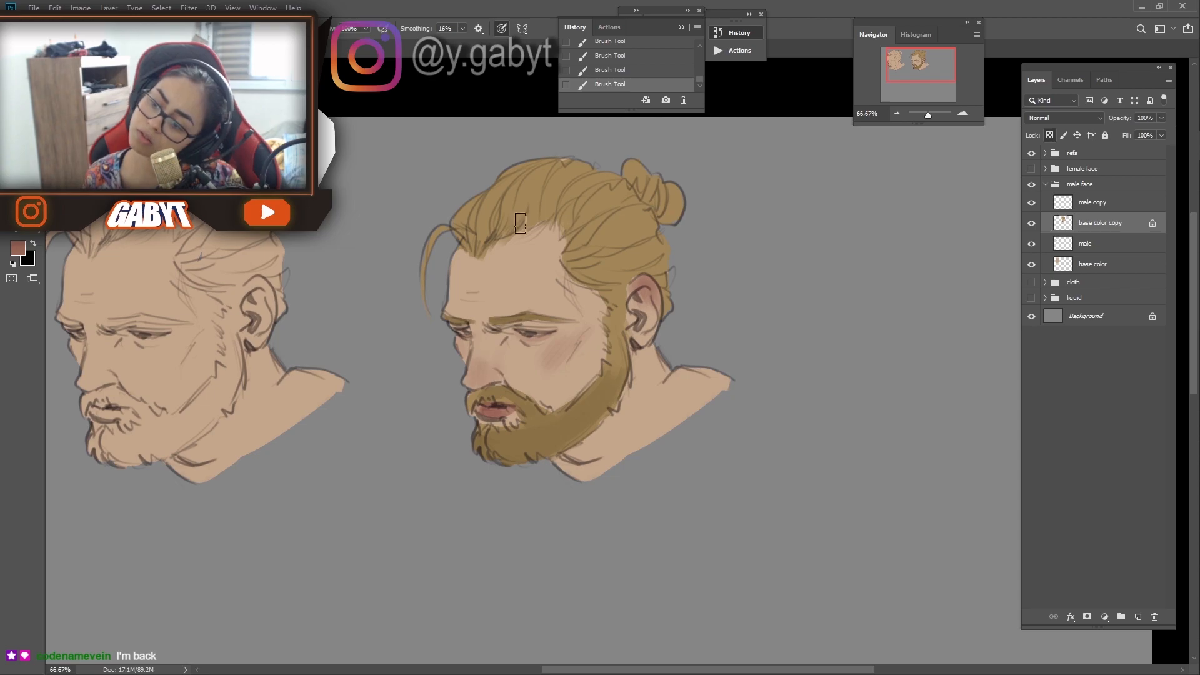
Merge each head's sketch with its colour layer, and place a duplicate of the coloured head to its right
{"action": "left_click", "coordinate": [1112, 204], "text": "ctrl"}
{"action": "key", "text": "ctrl+e"}
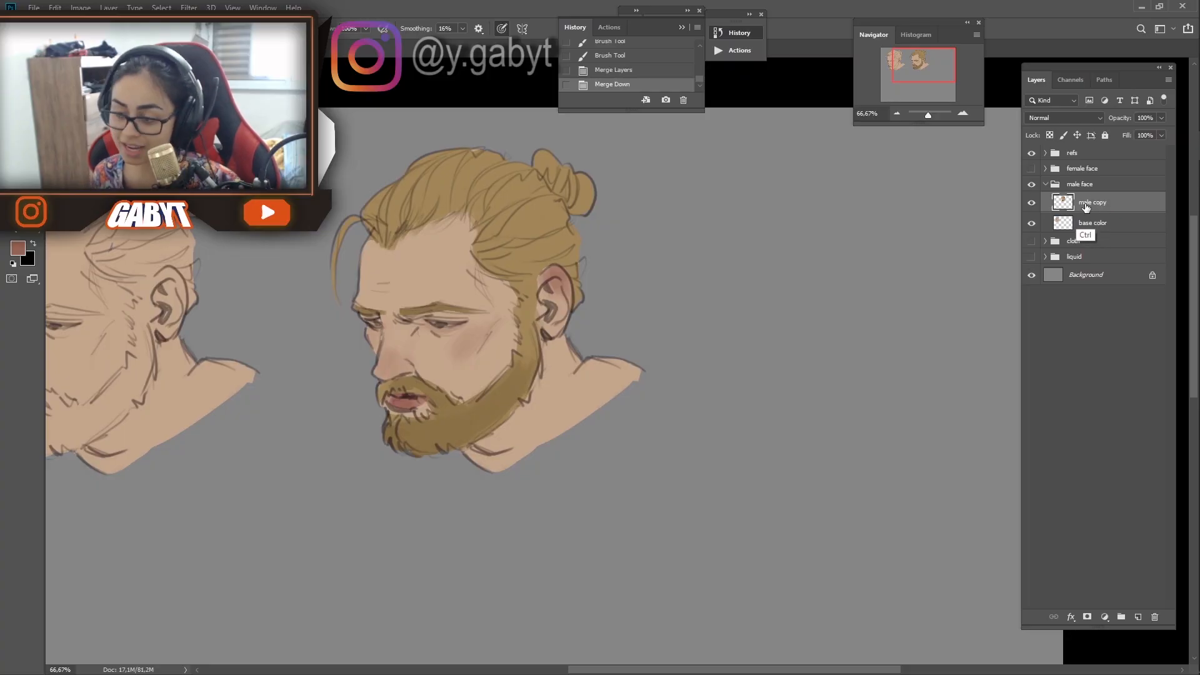
{"action": "key", "text": "Return"}
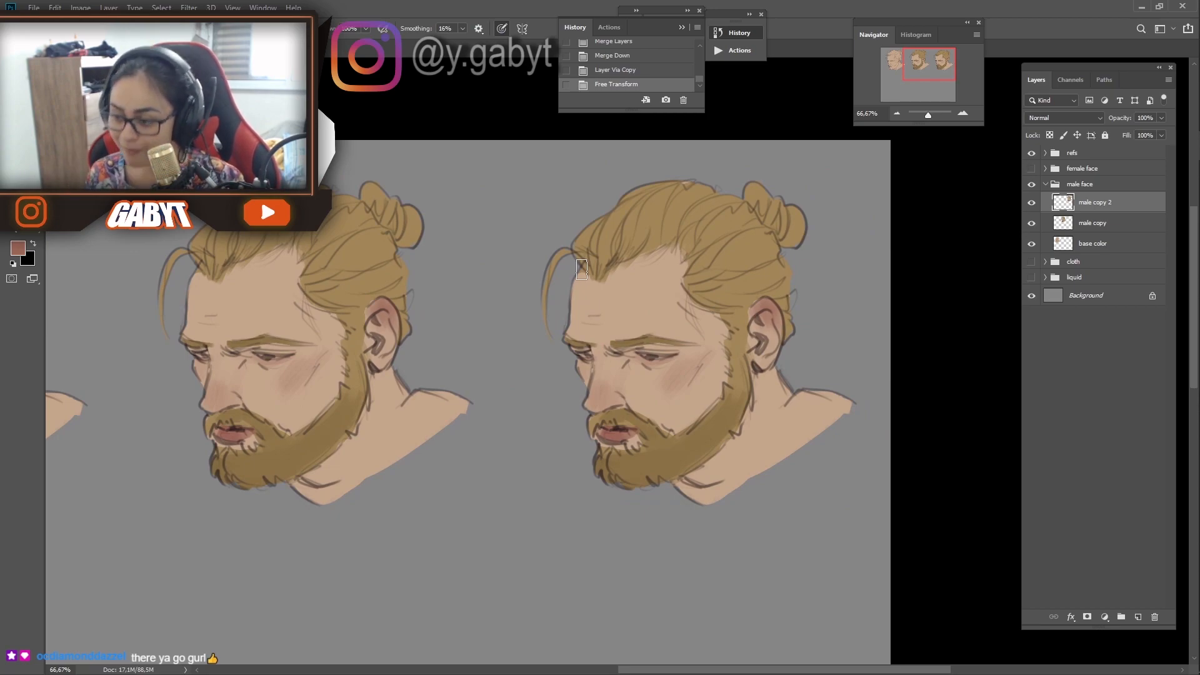
Rename the three head layers from the plain skin-tone one to the newest copy as 01, 02 and 03
{"action": "left_click_drag", "start_coordinate": [816, 241], "coordinate": [717, 302]}
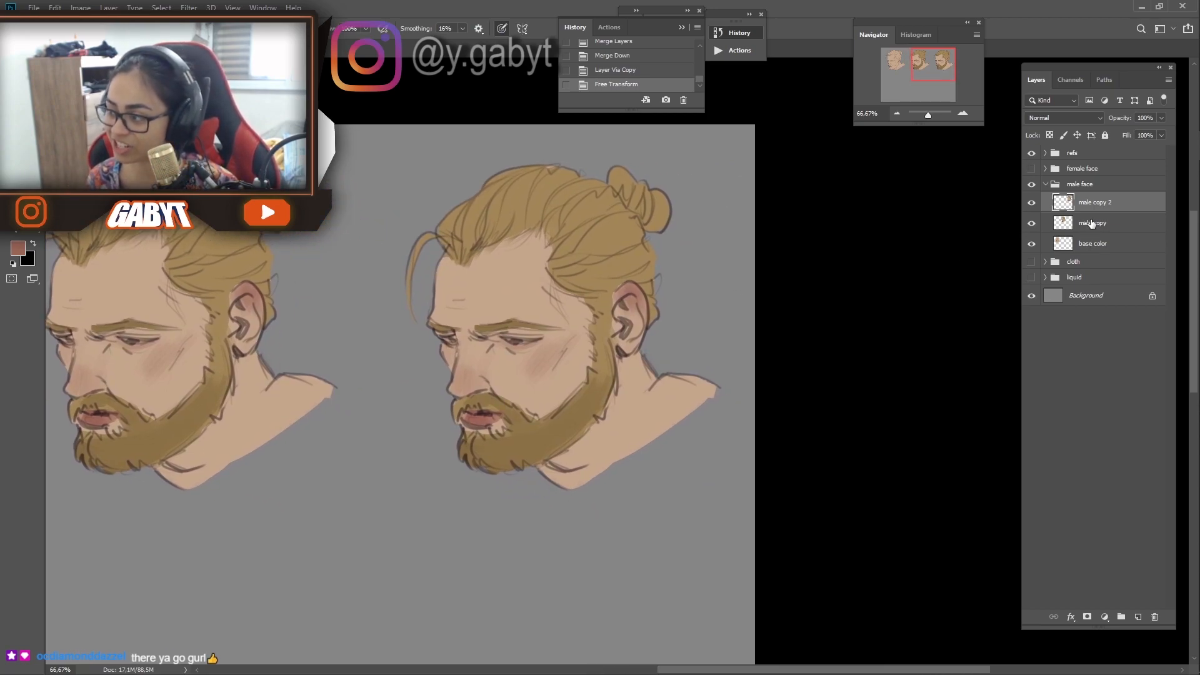
{"action": "double_click", "coordinate": [1092, 244]}
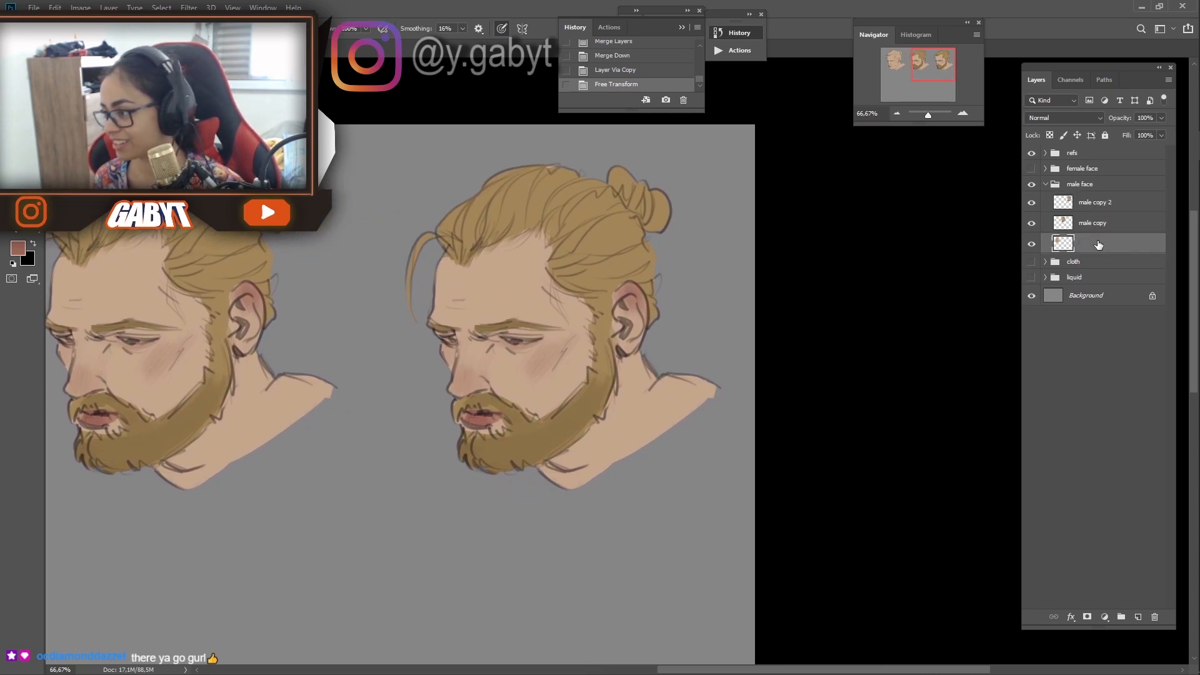
{"action": "type", "text": "01"}
{"action": "key", "text": "Return"}
{"action": "double_click", "coordinate": [1093, 223]}
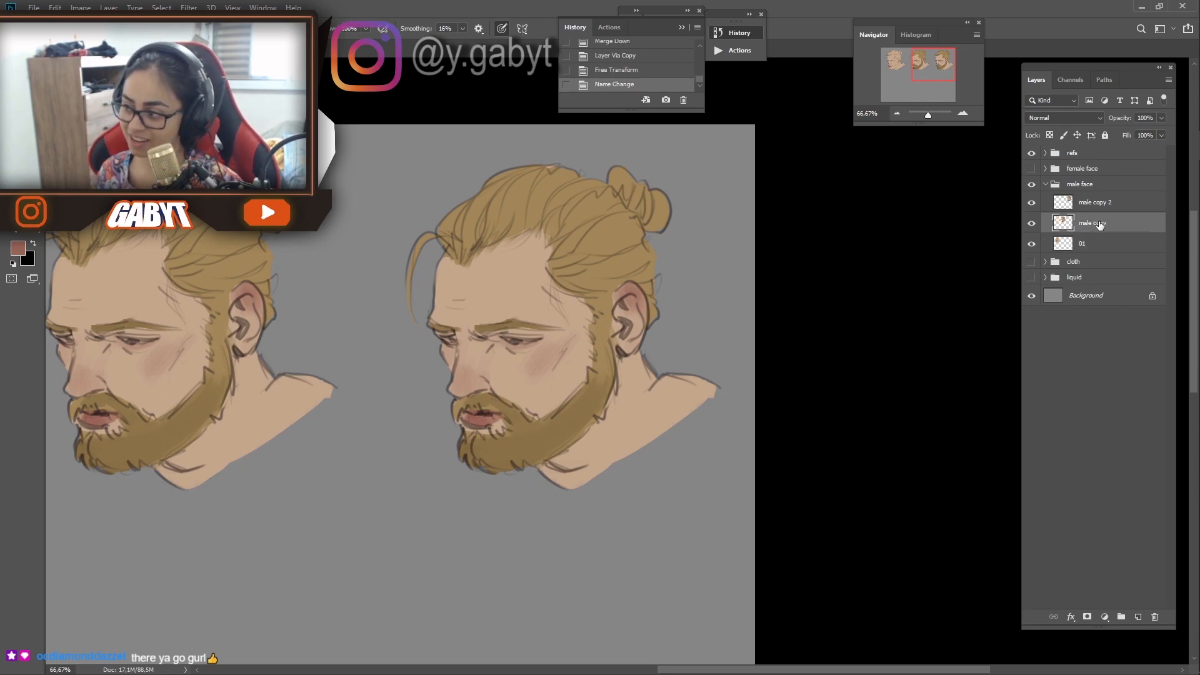
{"action": "type", "text": "02"}
{"action": "key", "text": "Return"}
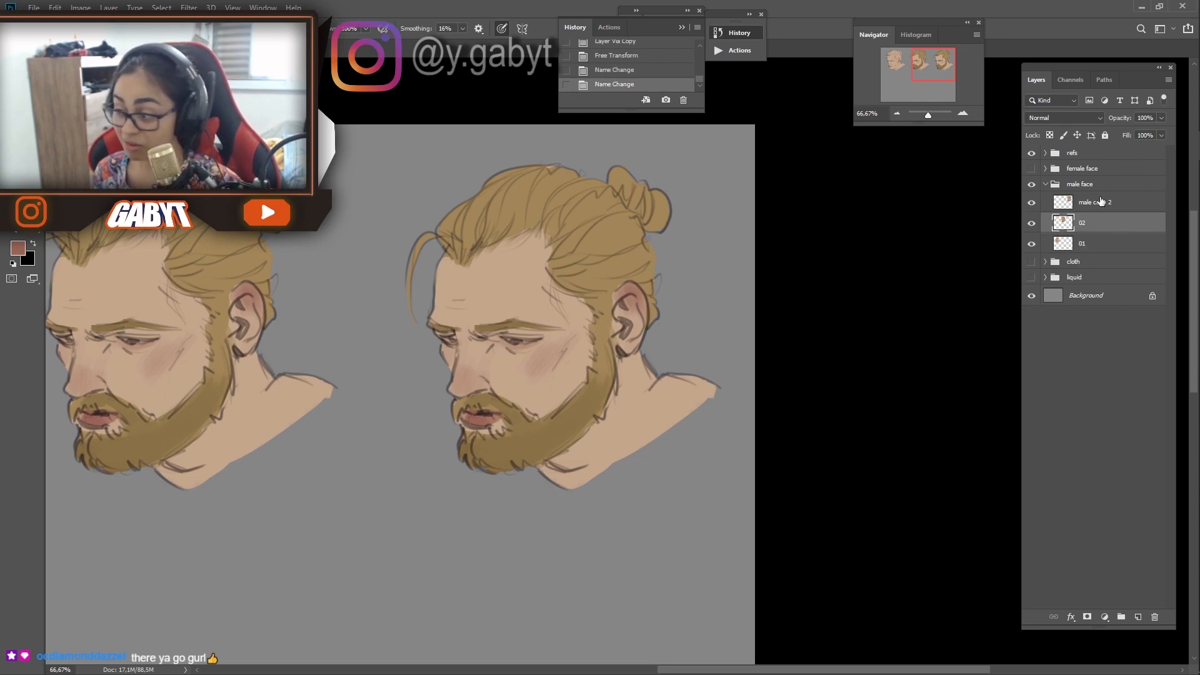
{"action": "double_click", "coordinate": [1101, 201]}
{"action": "type", "text": "03"}
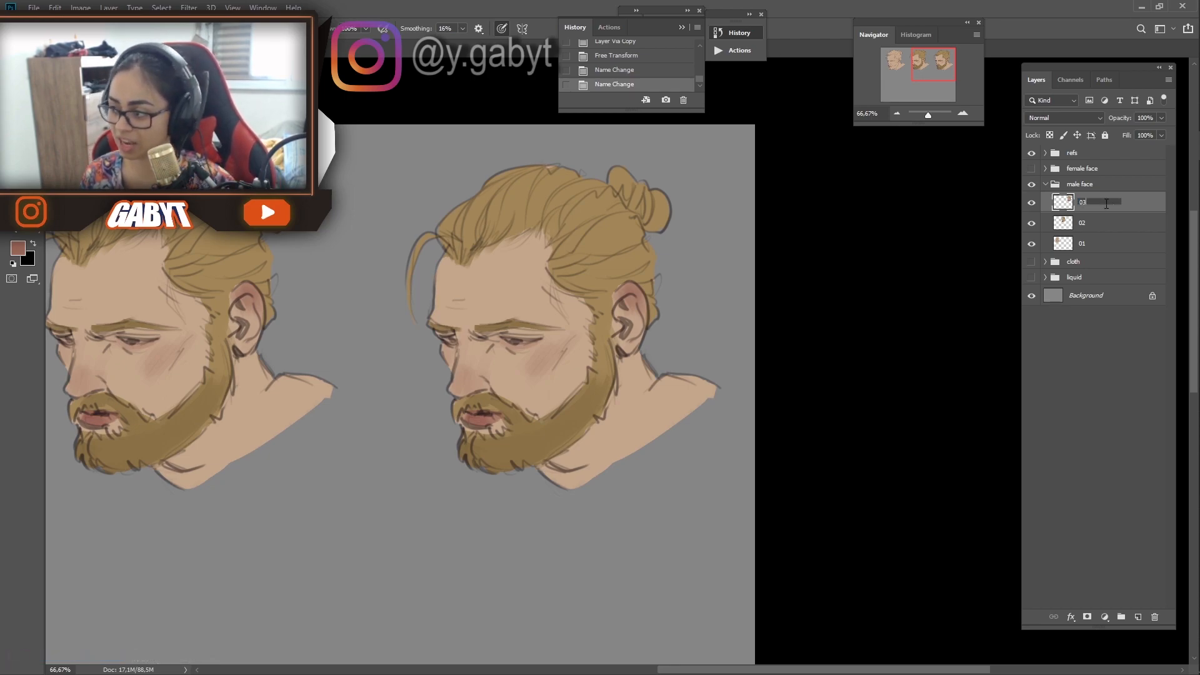
{"action": "key", "text": "Return"}
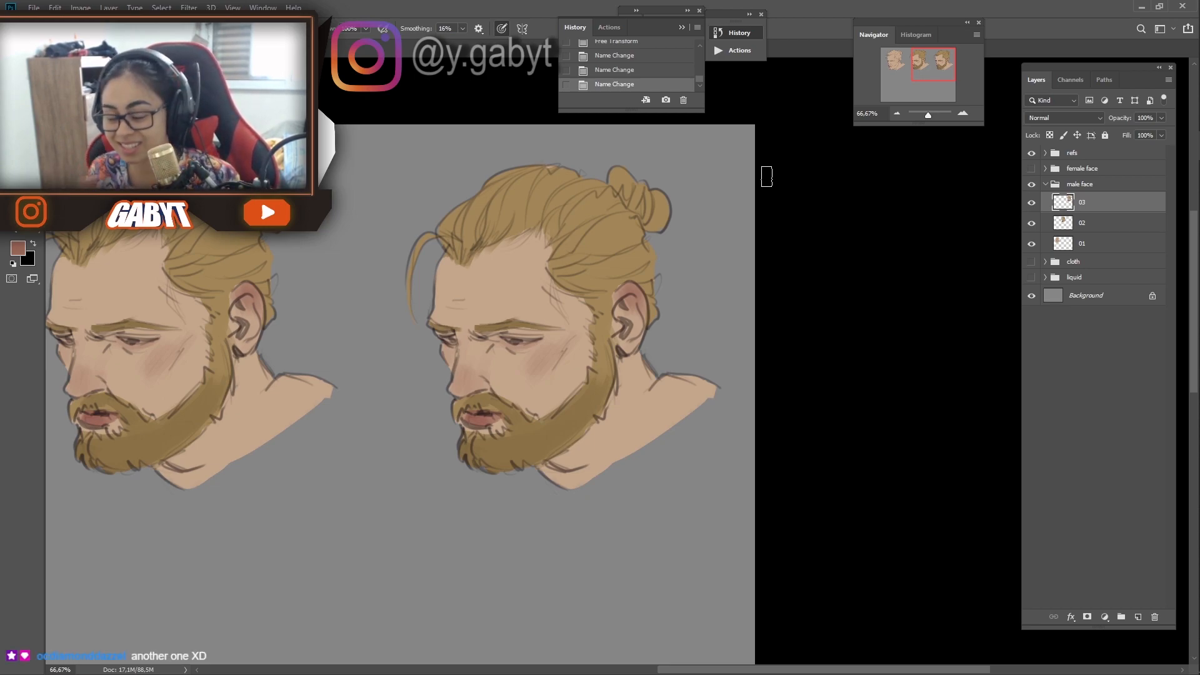
{"action": "left_click_drag", "start_coordinate": [659, 279], "coordinate": [668, 289]}
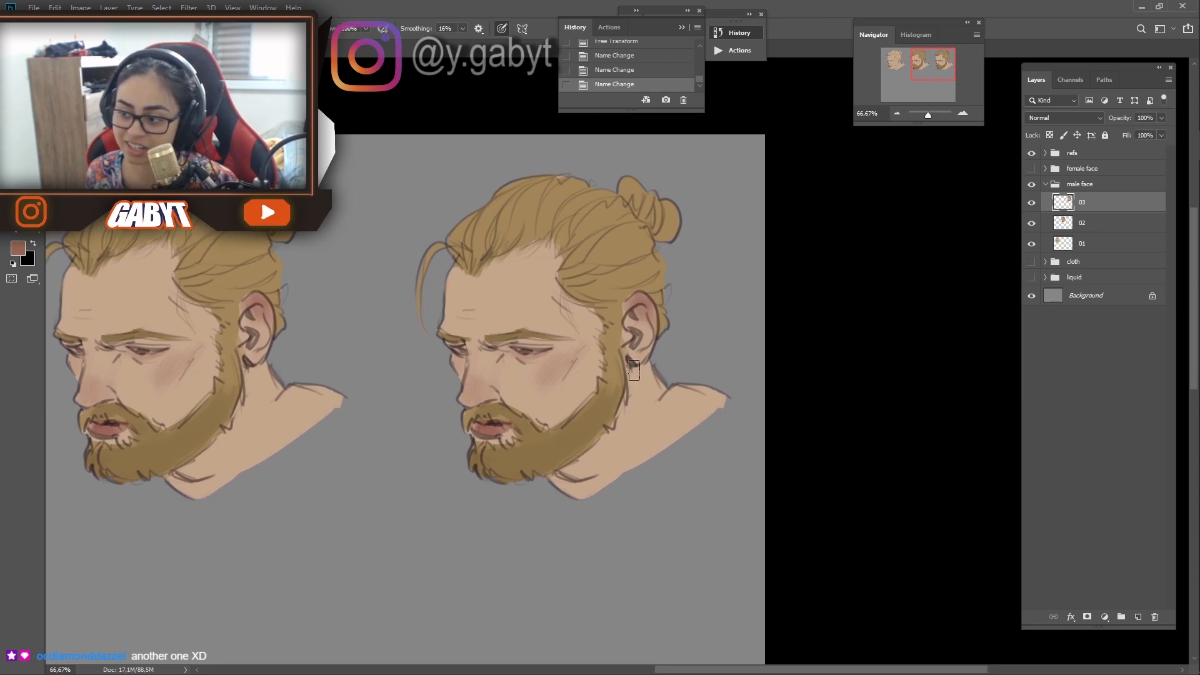
{"action": "mouse_move", "coordinate": [701, 257]}
{"action": "left_mouse_down"}
{"action": "mouse_move", "coordinate": [659, 287]}
{"action": "mouse_move", "coordinate": [709, 262]}
{"action": "left_mouse_up"}
{"action": "left_click_drag", "start_coordinate": [580, 286], "coordinate": [622, 275]}
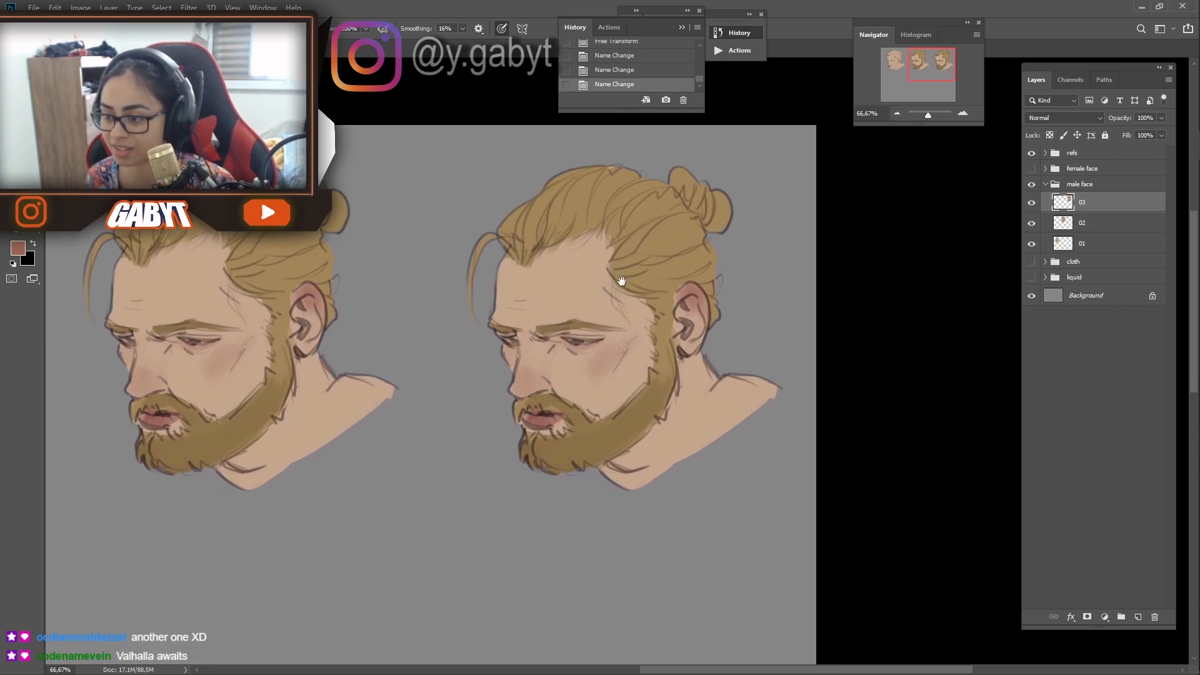
{"action": "left_click", "coordinate": [1032, 204]}
{"action": "left_click", "coordinate": [1032, 203]}
{"action": "left_click", "coordinate": [1031, 204]}
{"action": "left_click", "coordinate": [1032, 203]}
Create a new layer named shadows in Multiply mode above layer 03 and clip it to that layer
{"action": "key", "text": "ctrl+shift+n"}
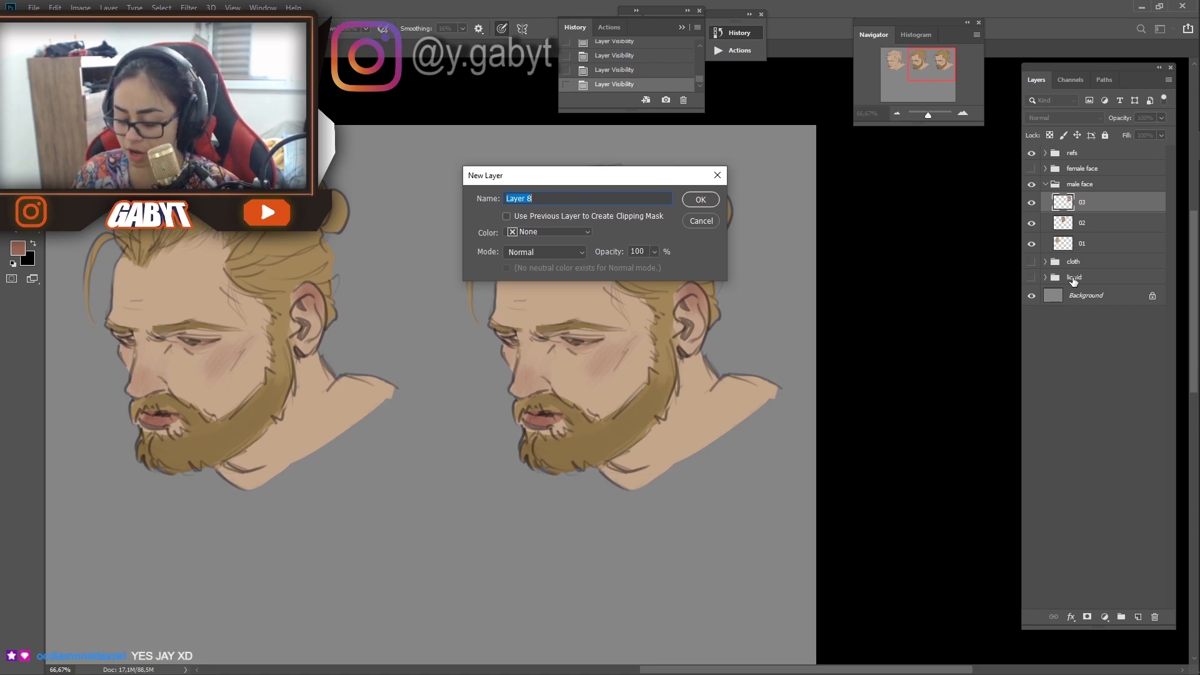
{"action": "type", "text": "shadows"}
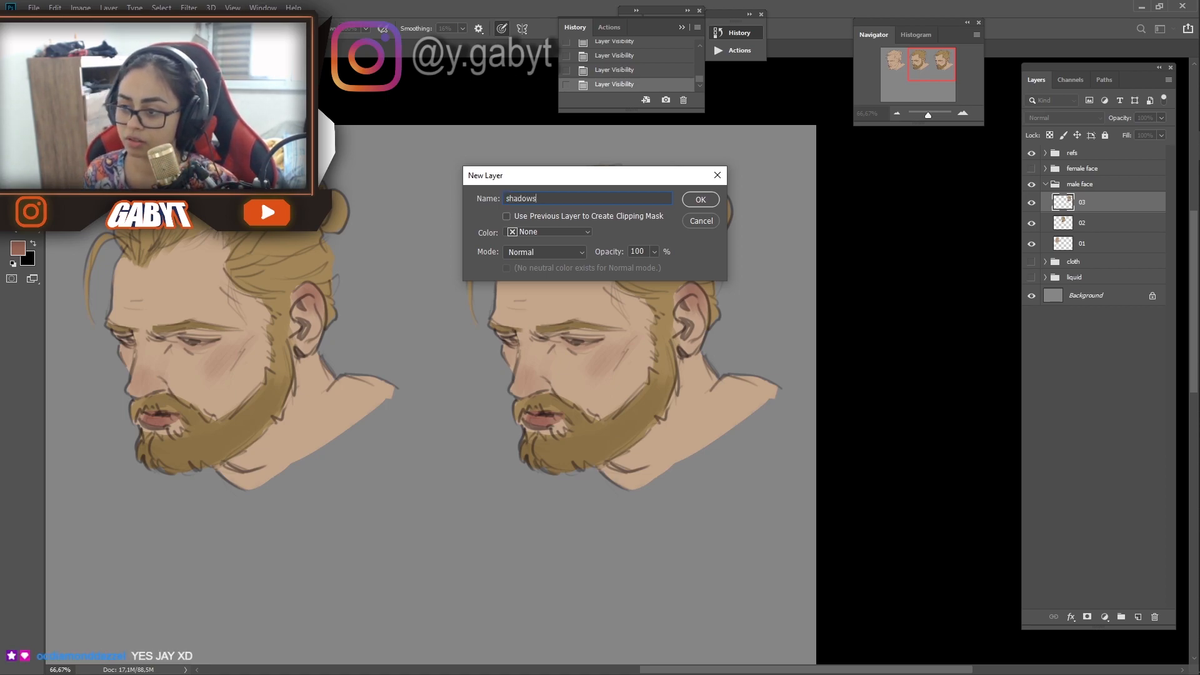
{"action": "left_click", "coordinate": [560, 254]}
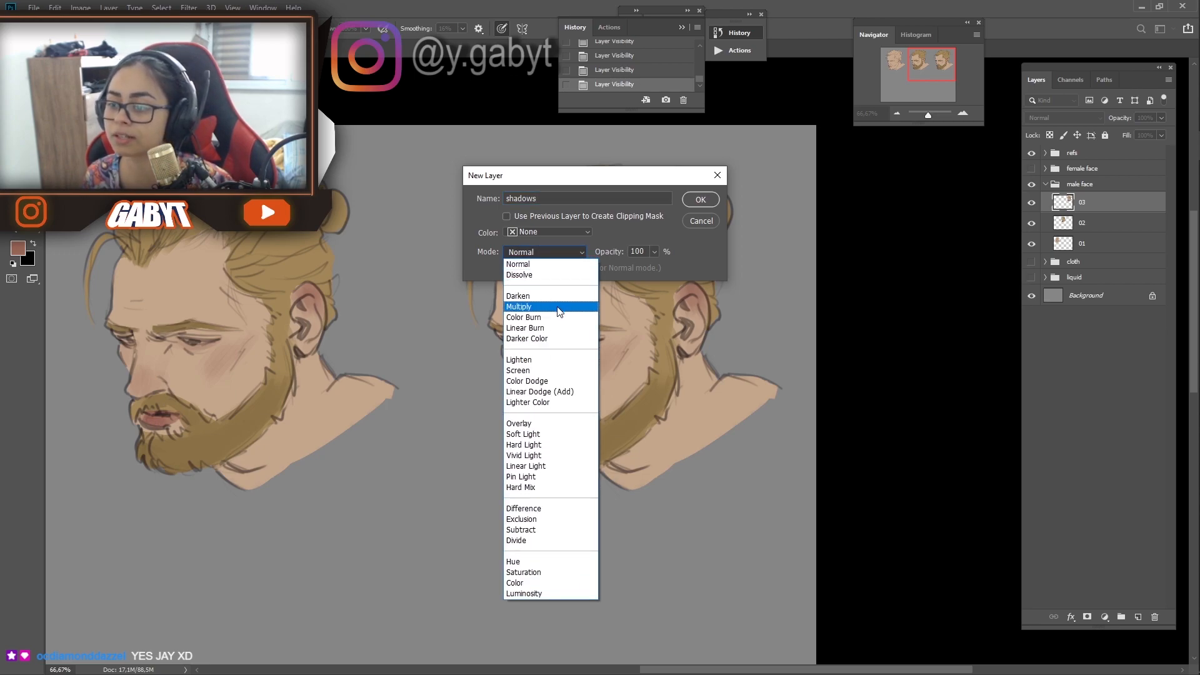
{"action": "left_click", "coordinate": [536, 307]}
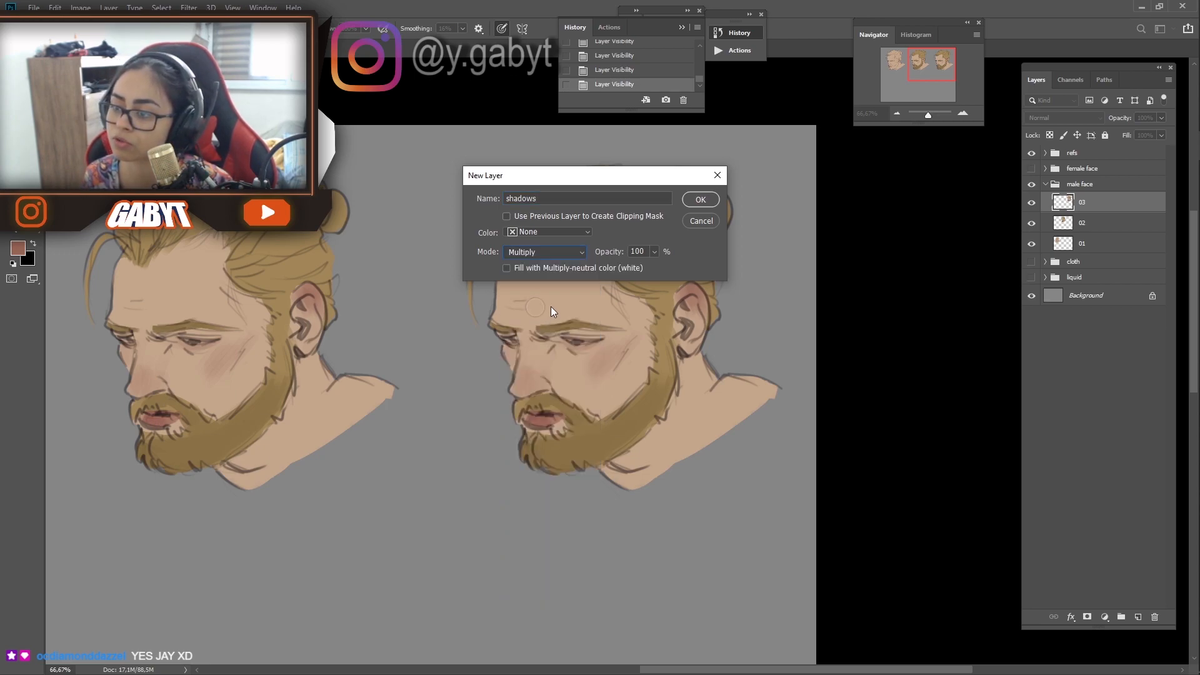
{"action": "left_click", "coordinate": [699, 200]}
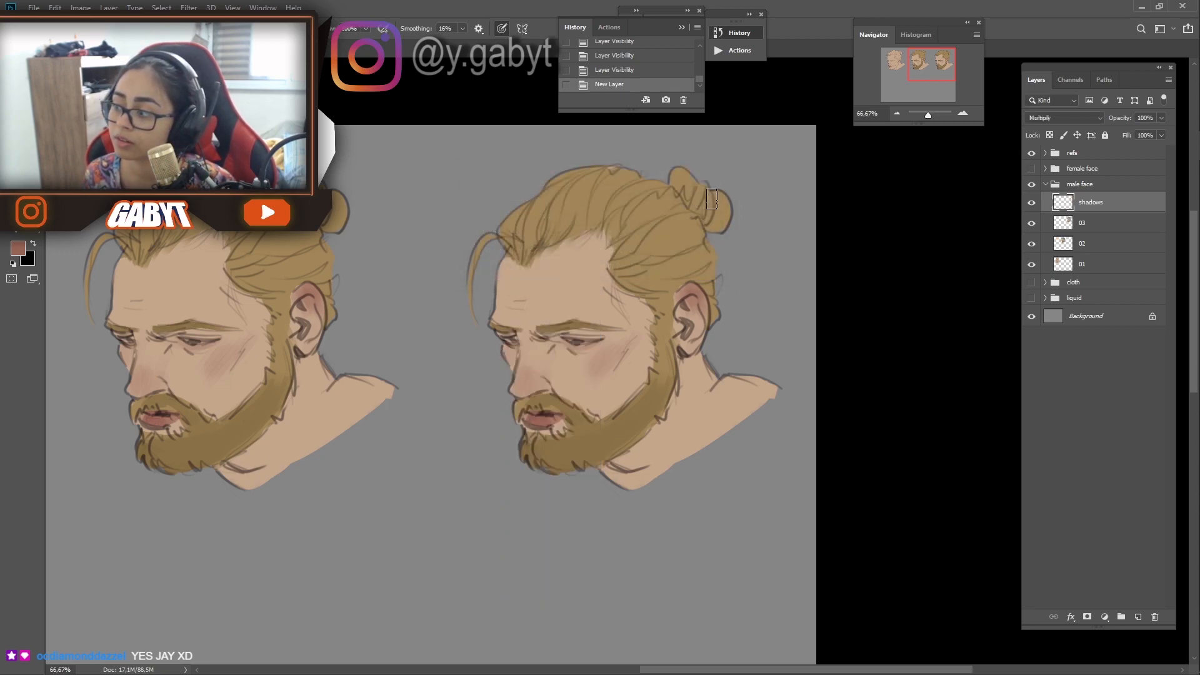
{"action": "left_click", "coordinate": [1098, 212], "text": "ctrl+alt"}
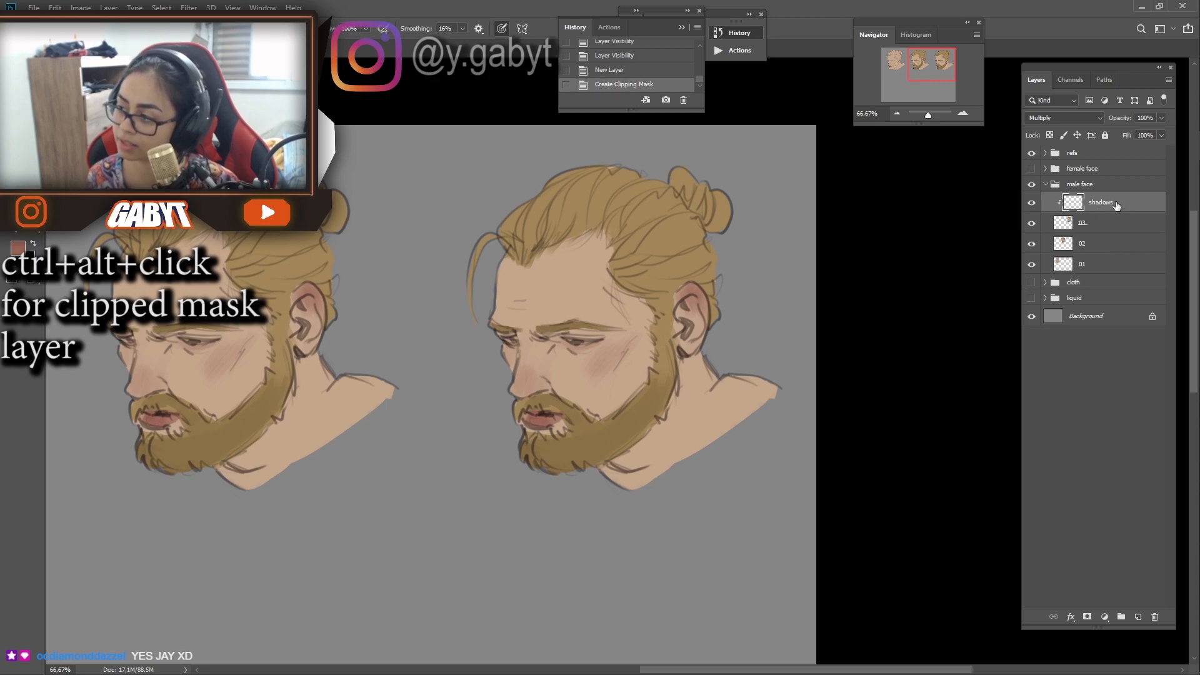
{"action": "left_click_drag", "start_coordinate": [646, 322], "coordinate": [581, 450]}
{"action": "key", "text": "ctrl+z"}
{"action": "left_click", "coordinate": [18, 248]}
{"action": "left_click", "coordinate": [102, 504]}
{"action": "left_click", "coordinate": [347, 428]}
{"action": "key", "text": "ctrl+z"}
Choose a muted greyish pink as the shadow colour, trying it out on the neck and beard and undoing the test strokes
{"action": "left_click", "coordinate": [18, 248]}
{"action": "mouse_move", "coordinate": [624, 328]}
{"action": "left_mouse_down"}
{"action": "mouse_move", "coordinate": [578, 381]}
{"action": "mouse_move", "coordinate": [727, 235]}
{"action": "left_mouse_up"}
{"action": "left_click", "coordinate": [95, 485]}
{"action": "left_click", "coordinate": [347, 428]}
{"action": "key", "text": "ctrl+z"}
{"action": "left_click_drag", "start_coordinate": [681, 371], "coordinate": [675, 403]}
{"action": "key", "text": "ctrl+z"}
{"action": "left_click_drag", "start_coordinate": [627, 352], "coordinate": [584, 412]}
{"action": "key", "text": "ctrl+z"}
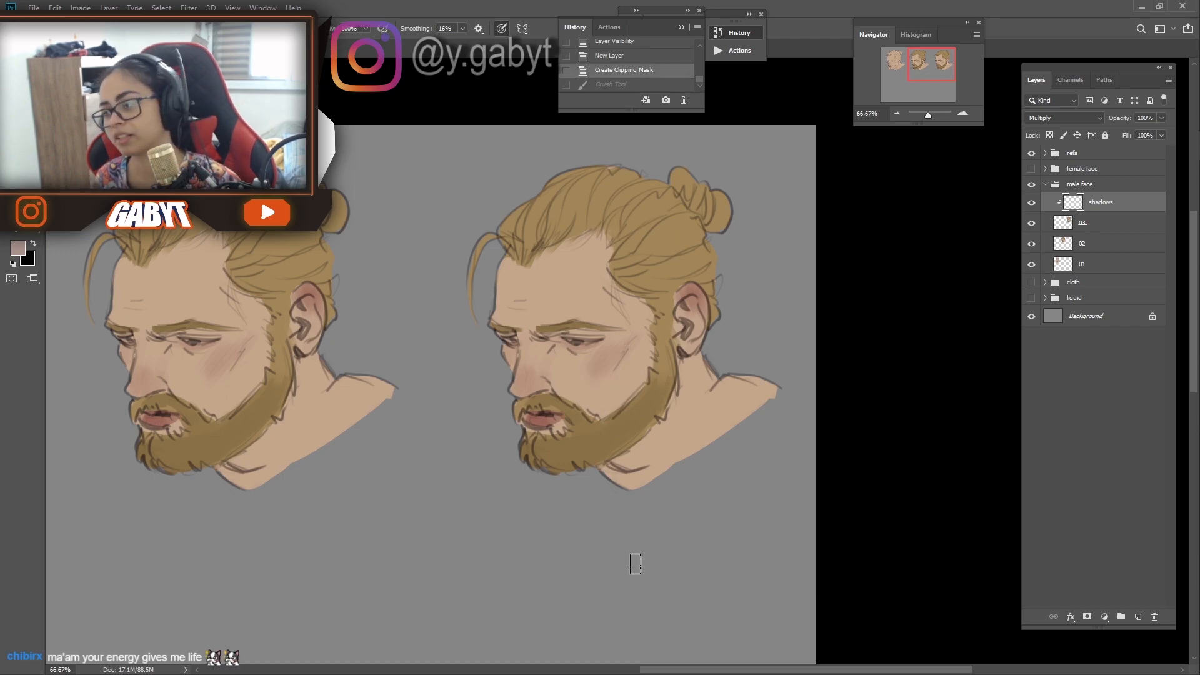
Mark the light direction with a black arrow above the forehead on a new layer, and remove that layer again
{"action": "left_click_drag", "start_coordinate": [632, 220], "coordinate": [594, 230]}
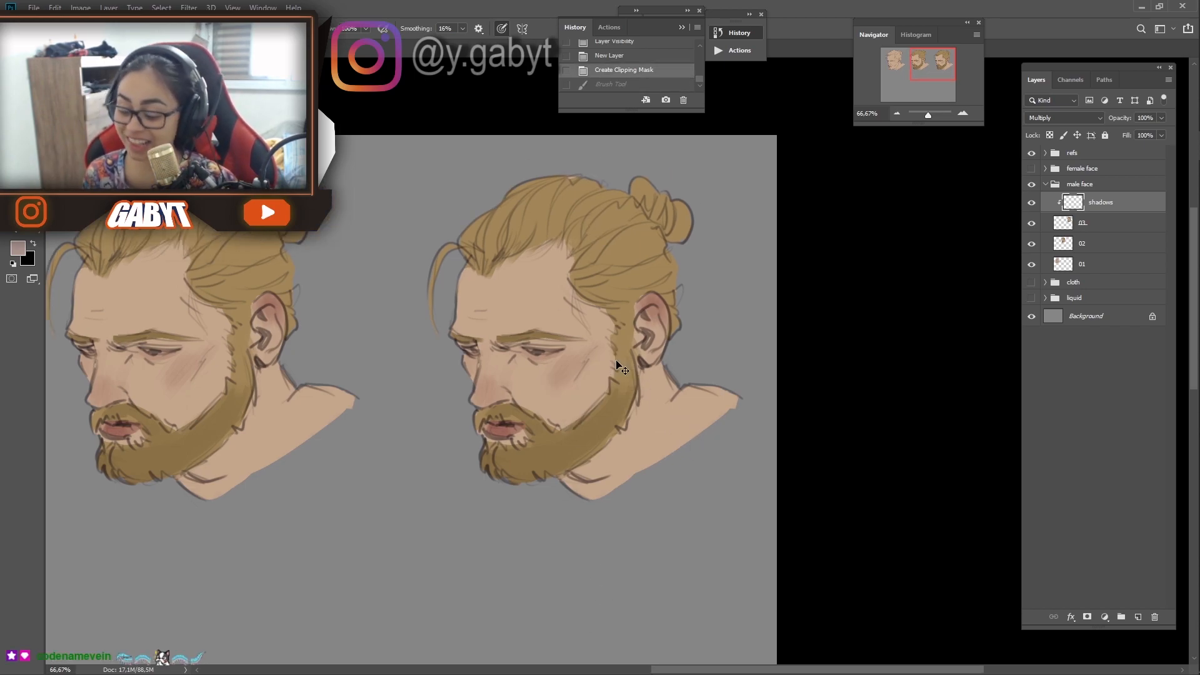
{"action": "key", "text": "ctrl+shift+alt+n"}
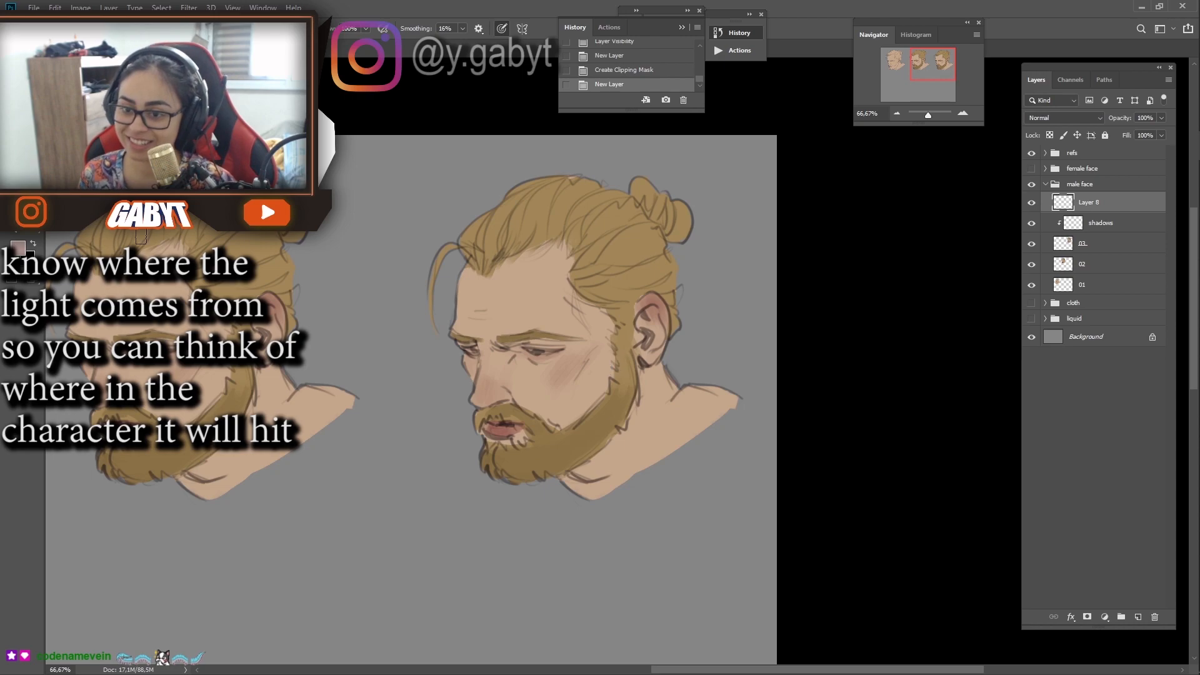
{"action": "left_click", "coordinate": [32, 244]}
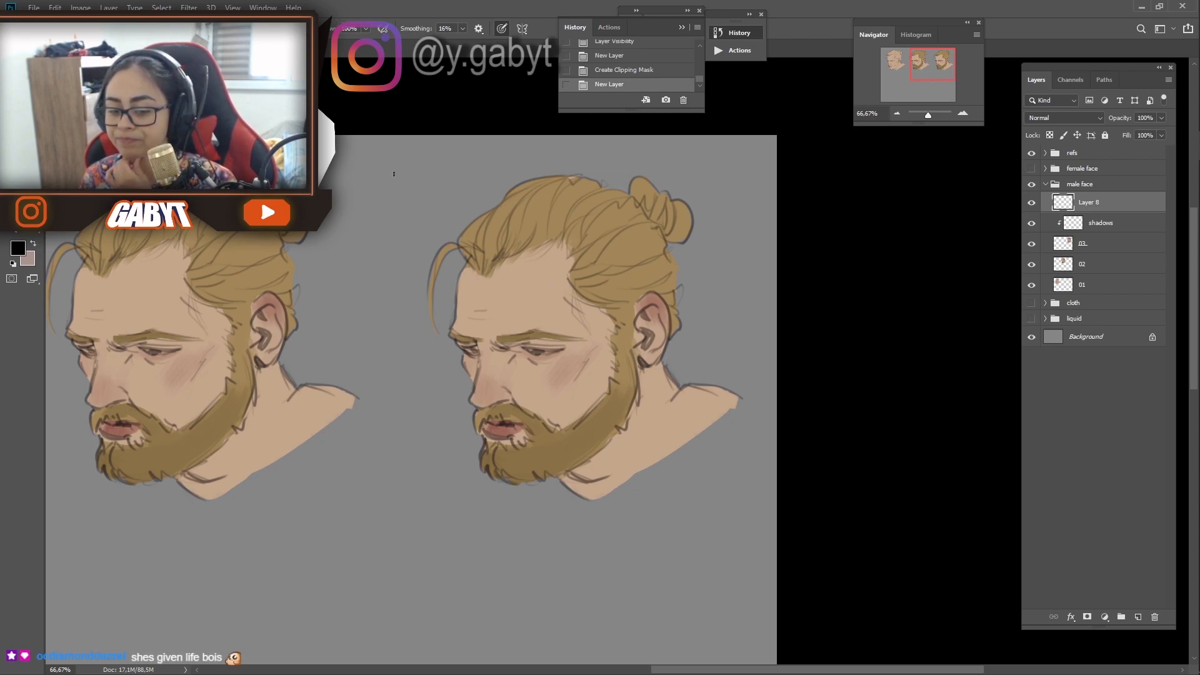
{"action": "left_click_drag", "start_coordinate": [413, 208], "coordinate": [425, 218]}
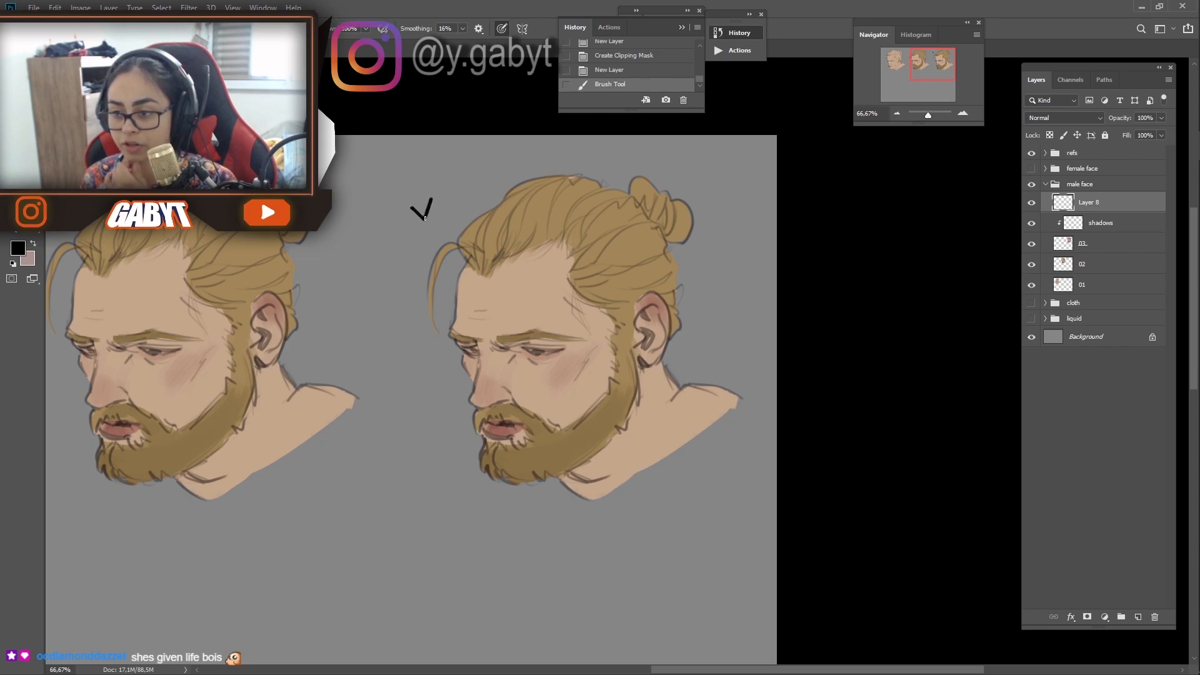
{"action": "left_click_drag", "start_coordinate": [403, 133], "coordinate": [422, 211]}
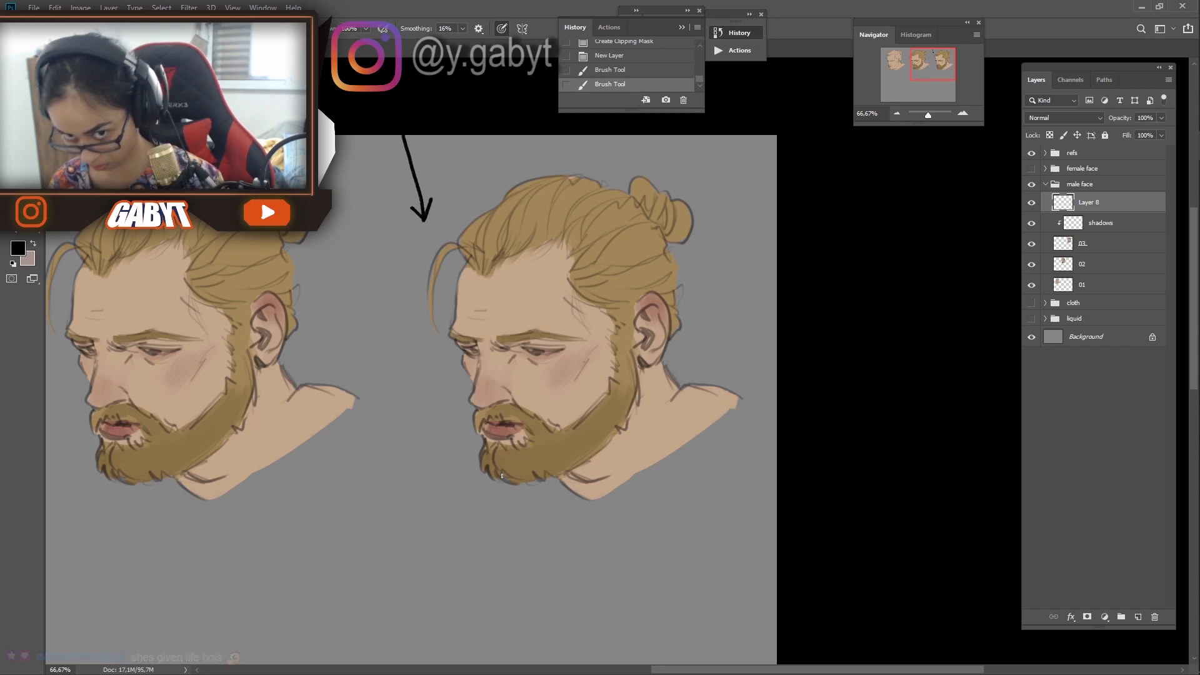
{"action": "key", "text": "ctrl+z"}
{"action": "key", "text": "ctrl+z"}
{"action": "left_click", "coordinate": [1032, 204]}
{"action": "left_click", "coordinate": [801, 332]}
{"action": "left_click", "coordinate": [800, 332]}
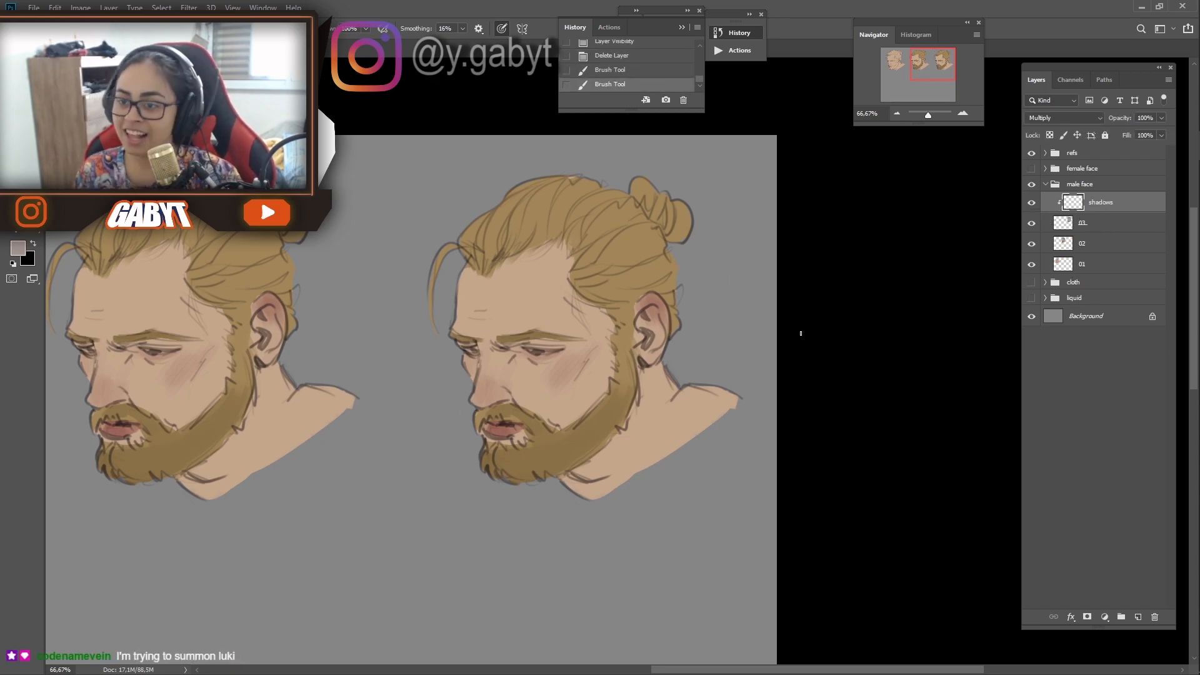
Brush shadow onto the third head's neck below the ear and jaw and along the lower part of the beard
{"action": "left_click_drag", "start_coordinate": [645, 364], "coordinate": [665, 416]}
{"action": "key", "text": "ctrl+z"}
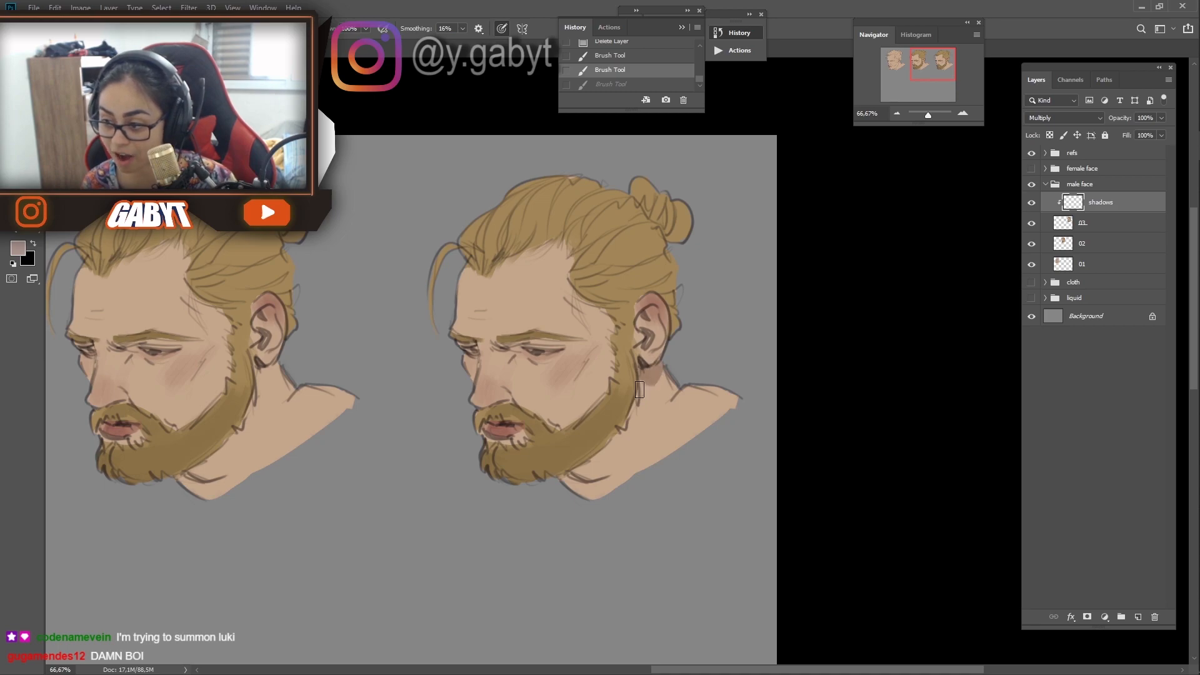
{"action": "mouse_move", "coordinate": [638, 395]}
{"action": "left_mouse_down"}
{"action": "mouse_move", "coordinate": [609, 462]}
{"action": "mouse_move", "coordinate": [567, 478]}
{"action": "mouse_move", "coordinate": [610, 486]}
{"action": "mouse_move", "coordinate": [601, 493]}
{"action": "mouse_move", "coordinate": [615, 442]}
{"action": "mouse_move", "coordinate": [500, 475]}
{"action": "left_mouse_up"}
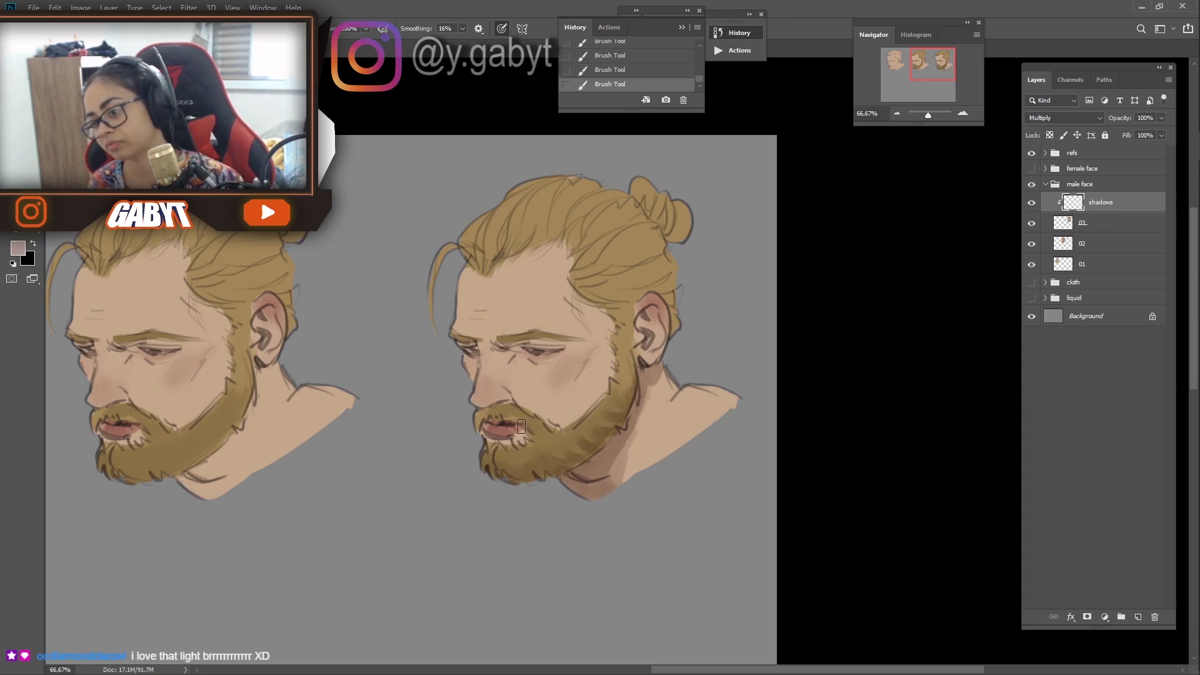
Shade the moustache and lips, the eye area, the temple and the hollow of the cheek on the third head
{"action": "left_click_drag", "start_coordinate": [484, 423], "coordinate": [531, 423]}
{"action": "mouse_move", "coordinate": [515, 354]}
{"action": "left_mouse_down"}
{"action": "mouse_move", "coordinate": [571, 347]}
{"action": "mouse_move", "coordinate": [510, 353]}
{"action": "mouse_move", "coordinate": [519, 356]}
{"action": "left_mouse_up"}
{"action": "key", "text": "ctrl+z"}
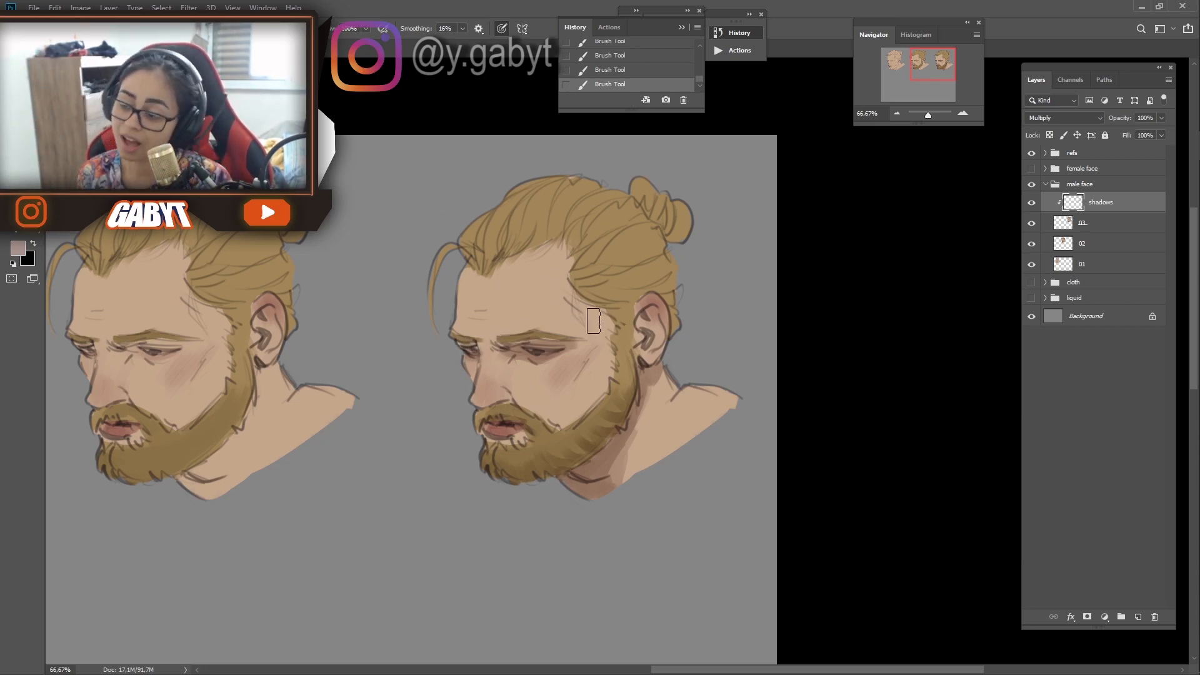
{"action": "mouse_move", "coordinate": [594, 321]}
{"action": "left_mouse_down"}
{"action": "mouse_move", "coordinate": [584, 313]}
{"action": "mouse_move", "coordinate": [605, 328]}
{"action": "mouse_move", "coordinate": [573, 399]}
{"action": "mouse_move", "coordinate": [589, 368]}
{"action": "mouse_move", "coordinate": [583, 397]}
{"action": "left_mouse_up"}
{"action": "key", "text": "ctrl+z"}
{"action": "key", "text": "ctrl+shift+z"}
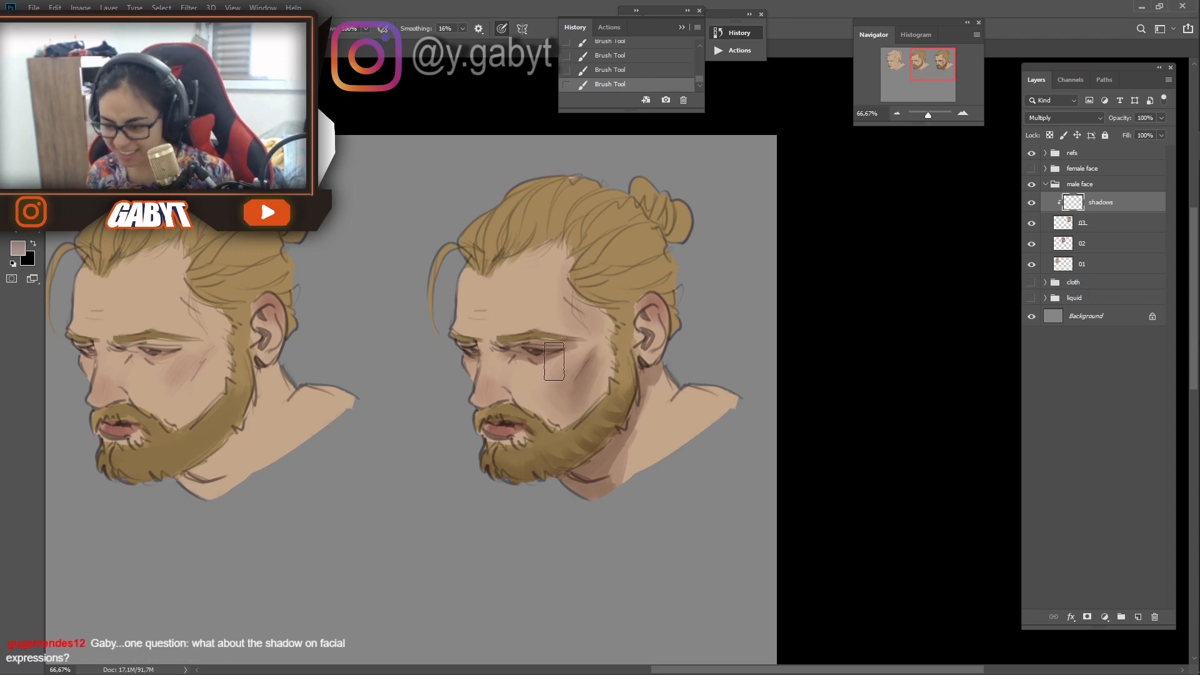
Reduce the brush size and add shadow around the nostril, inside the ear, on the hair behind it and on the bun
{"action": "key", "text": "bracketleft"}
{"action": "key", "text": "bracketleft"}
{"action": "key", "text": "bracketleft"}
{"action": "key", "text": "bracketleft"}
{"action": "key", "text": "bracketleft"}
{"action": "key", "text": "bracketleft"}
{"action": "key", "text": "bracketleft"}
{"action": "key", "text": "bracketleft"}
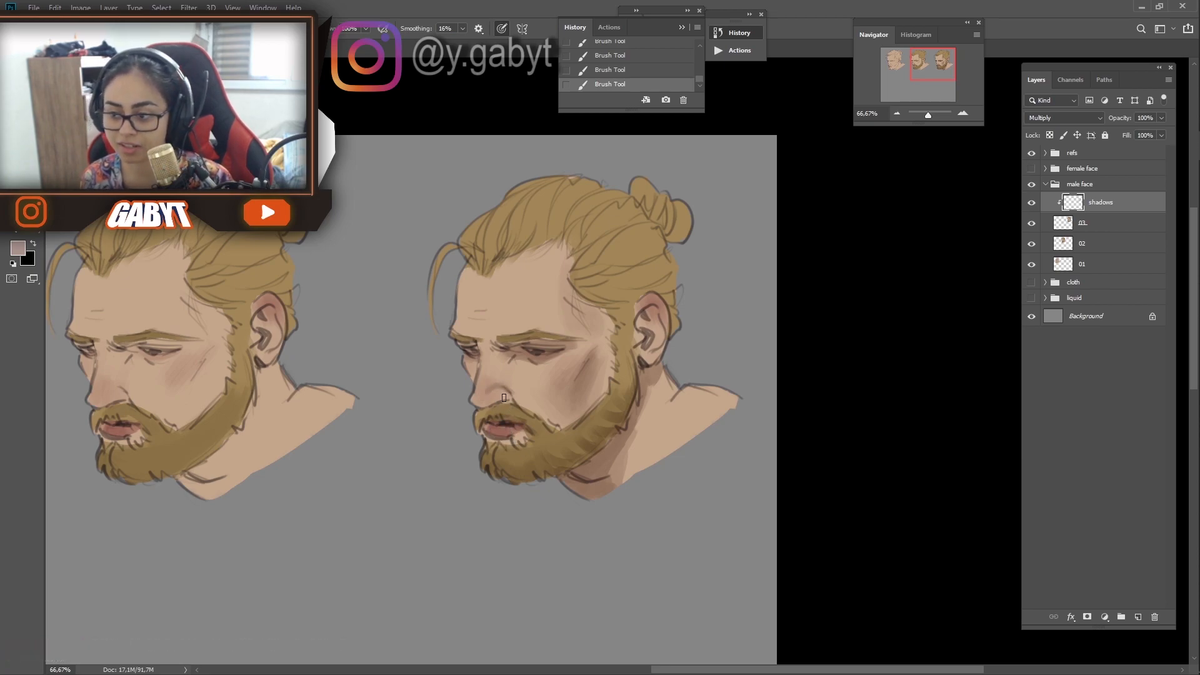
{"action": "left_click_drag", "start_coordinate": [492, 393], "coordinate": [503, 395]}
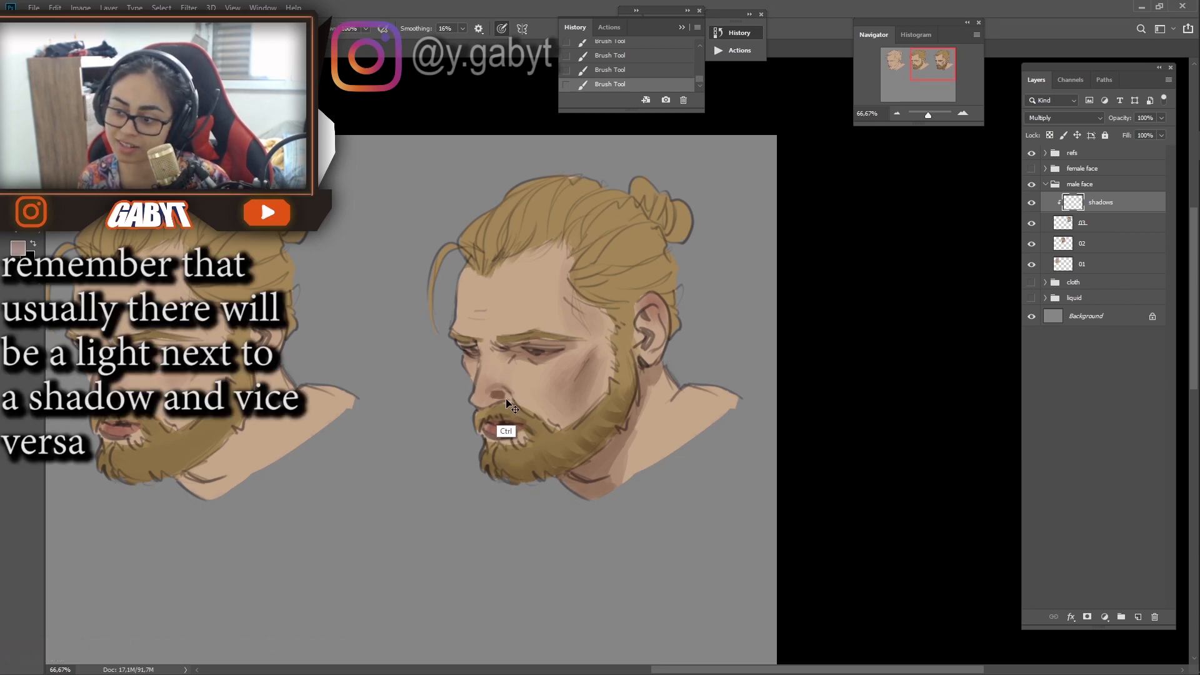
{"action": "key", "text": "ctrl+z"}
{"action": "key", "text": "ctrl+z"}
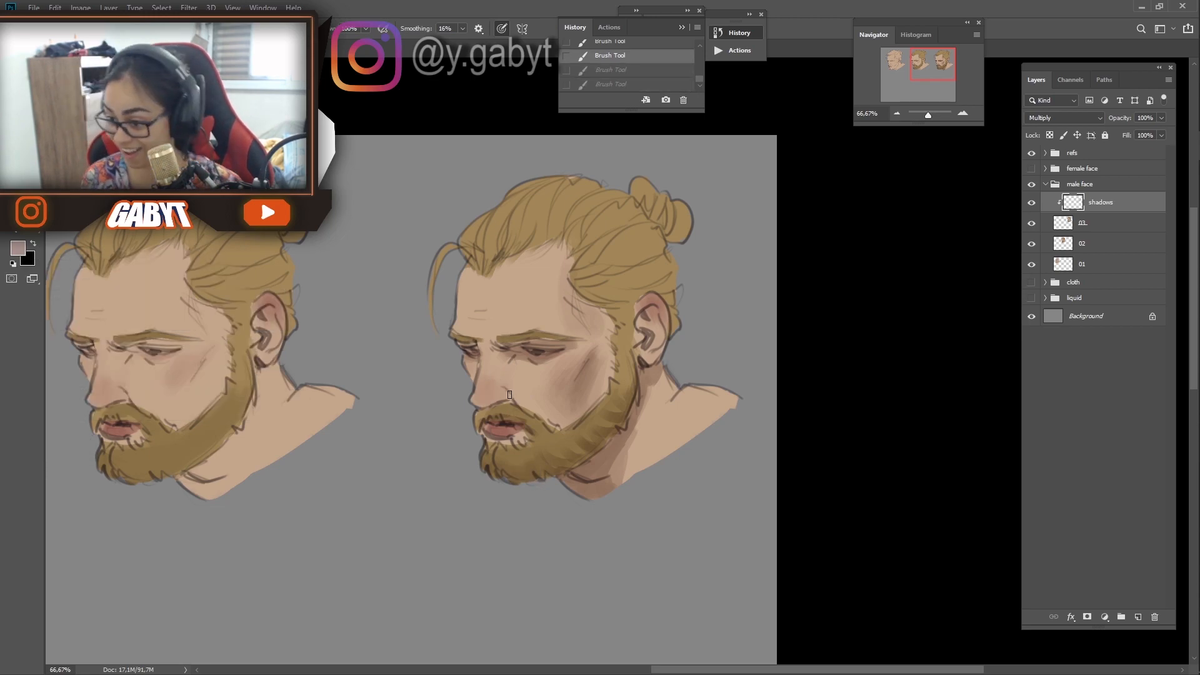
{"action": "key", "text": "ctrl+shift+z"}
{"action": "key", "text": "ctrl+shift+z"}
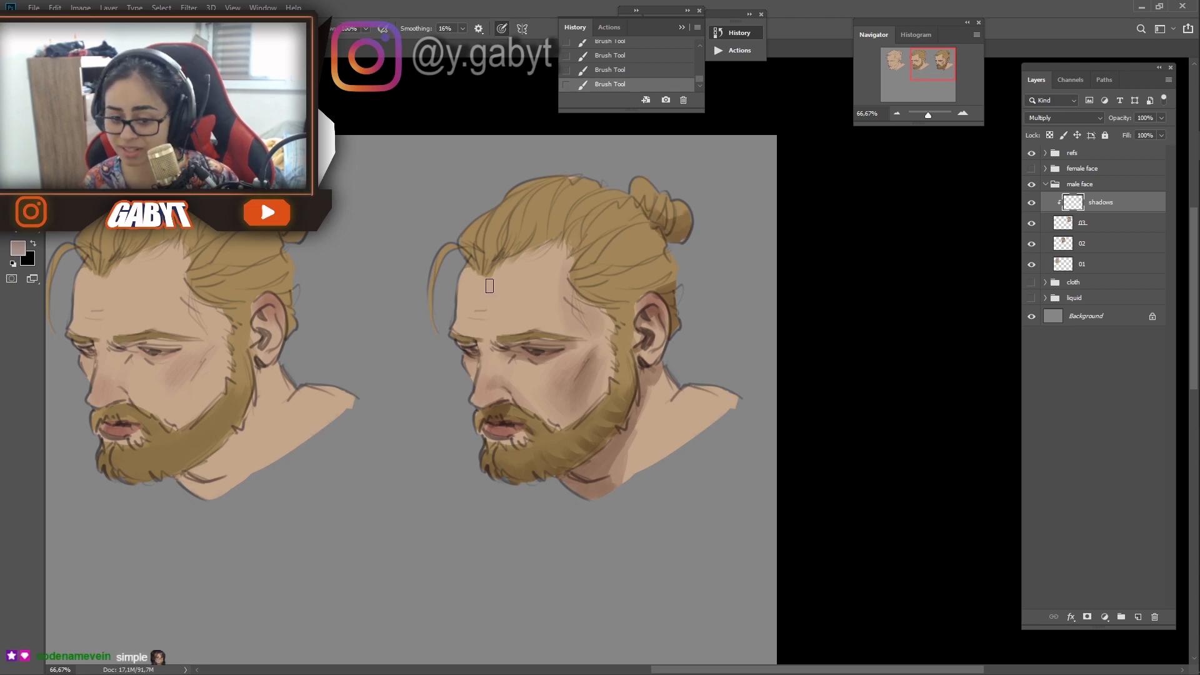
{"action": "key", "text": "ctrl+z"}
{"action": "key", "text": "ctrl+shift+z"}
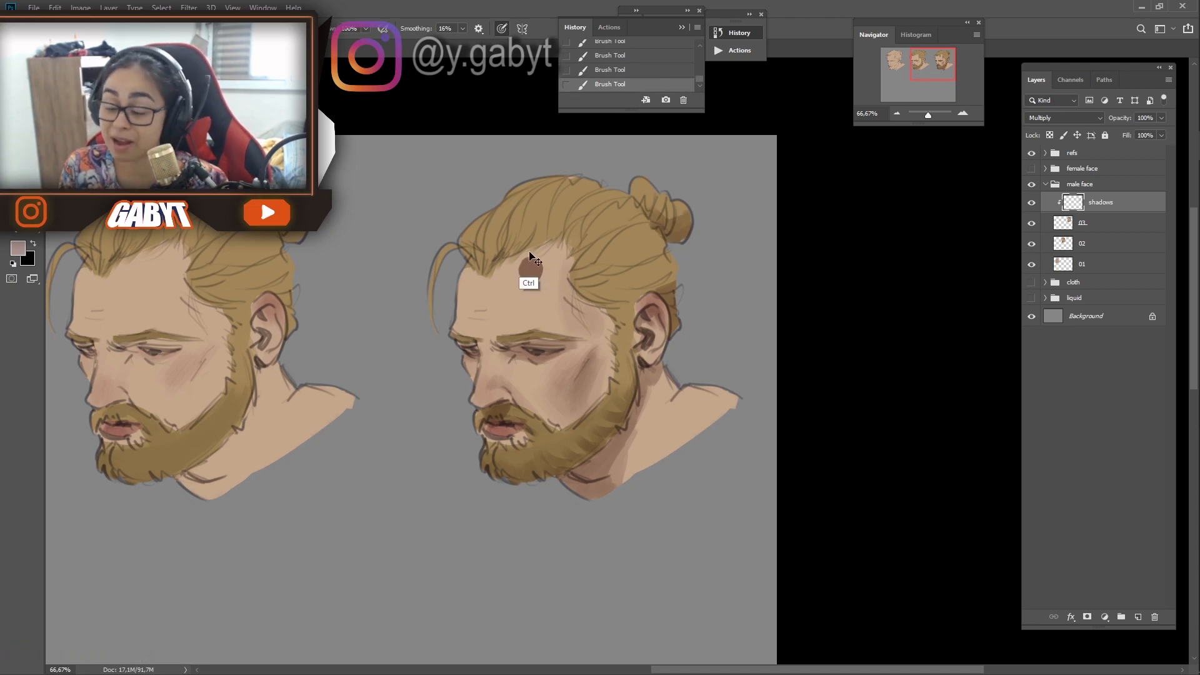
Undo the test dot on the forehead and brush soft shadow over the forehead and the shoulder's outer edge
{"action": "key", "text": "ctrl+z"}
{"action": "mouse_move", "coordinate": [531, 307]}
{"action": "left_mouse_down"}
{"action": "mouse_move", "coordinate": [534, 284]}
{"action": "mouse_move", "coordinate": [466, 294]}
{"action": "left_mouse_up"}
{"action": "mouse_move", "coordinate": [585, 353]}
{"action": "left_mouse_down"}
{"action": "mouse_move", "coordinate": [475, 353]}
{"action": "mouse_move", "coordinate": [181, 515]}
{"action": "mouse_move", "coordinate": [176, 496]}
{"action": "left_mouse_up"}
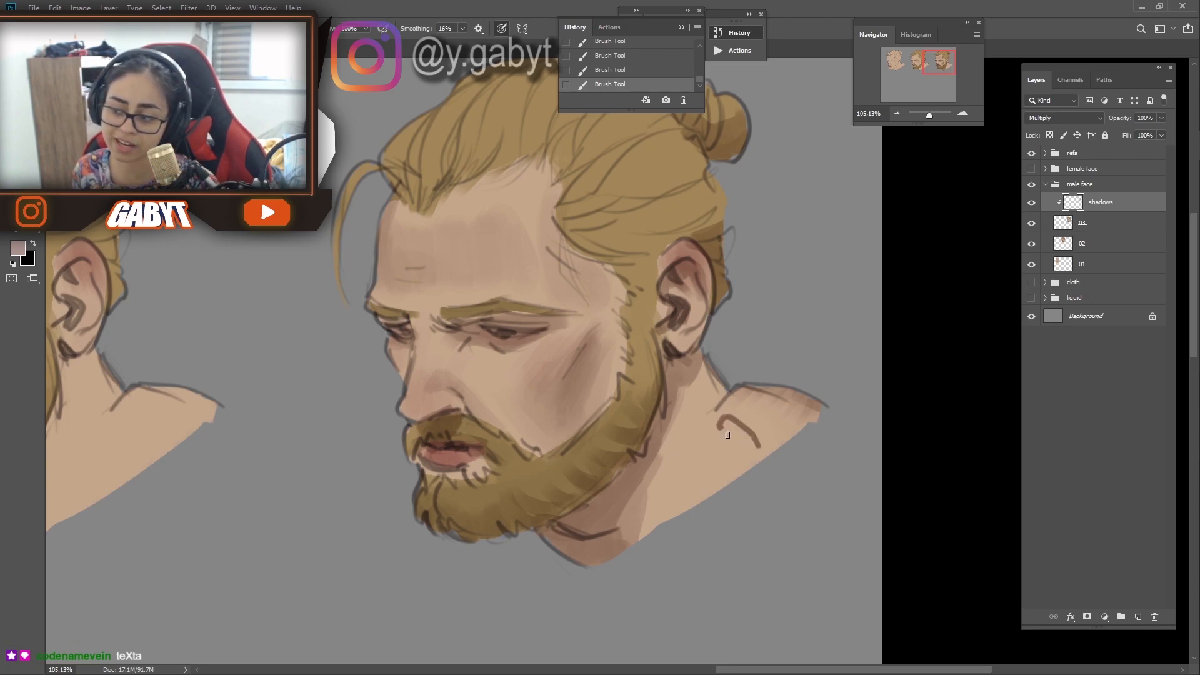
Try a collarbone stroke on the shoulder, undo it, and keep a shadow along the back of the neck below the ear
{"action": "left_click_drag", "start_coordinate": [721, 428], "coordinate": [754, 439]}
{"action": "key", "text": "ctrl+z"}
{"action": "mouse_move", "coordinate": [821, 411]}
{"action": "left_mouse_down"}
{"action": "mouse_move", "coordinate": [732, 390]}
{"action": "mouse_move", "coordinate": [763, 384]}
{"action": "mouse_move", "coordinate": [828, 410]}
{"action": "left_mouse_up"}
{"action": "key", "text": "ctrl+z"}
{"action": "left_click_drag", "start_coordinate": [703, 391], "coordinate": [769, 381]}
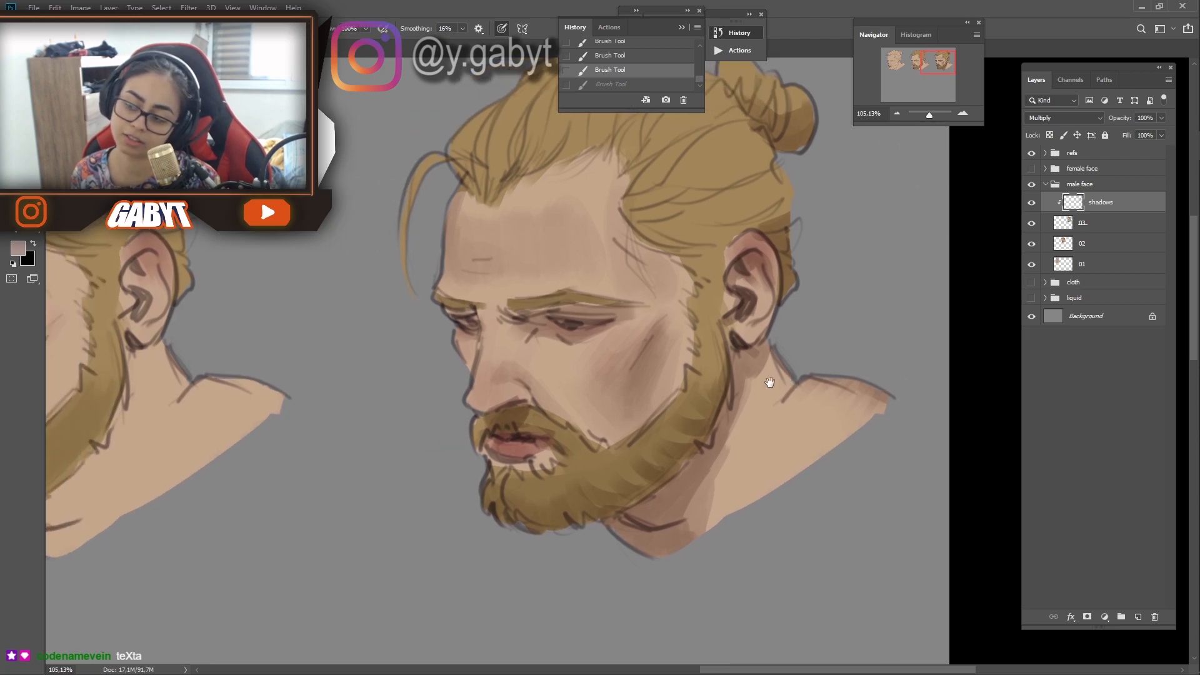
{"action": "key", "text": "ctrl+shift+z"}
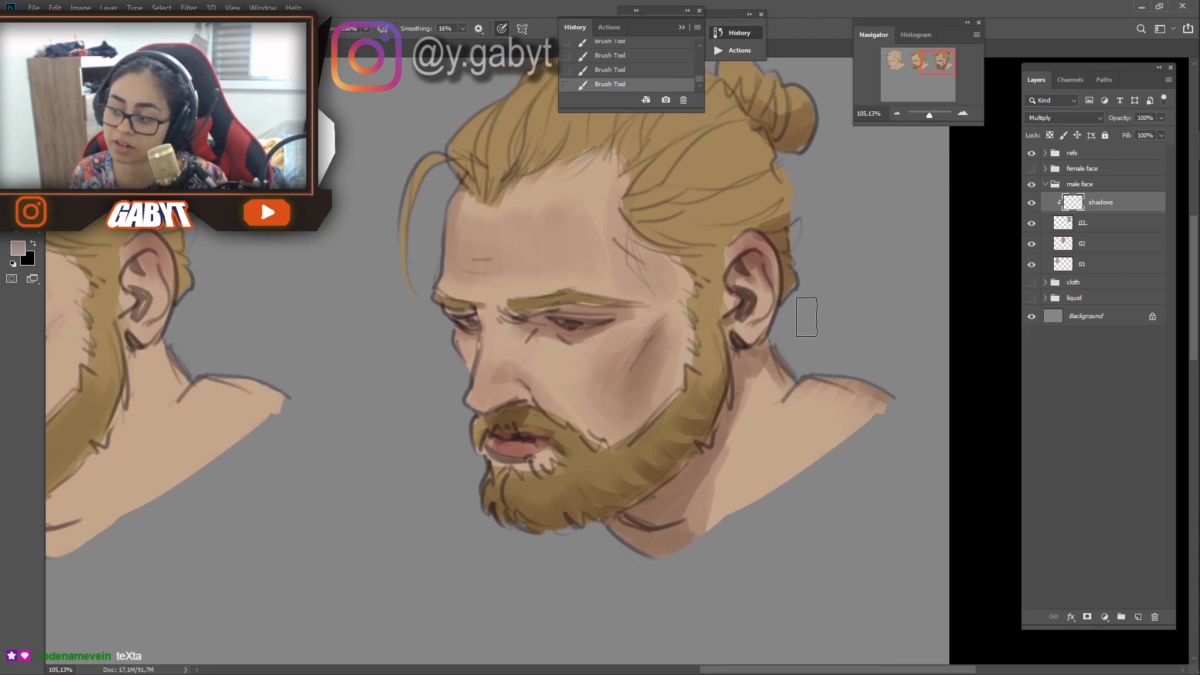
{"action": "key", "text": "space"}
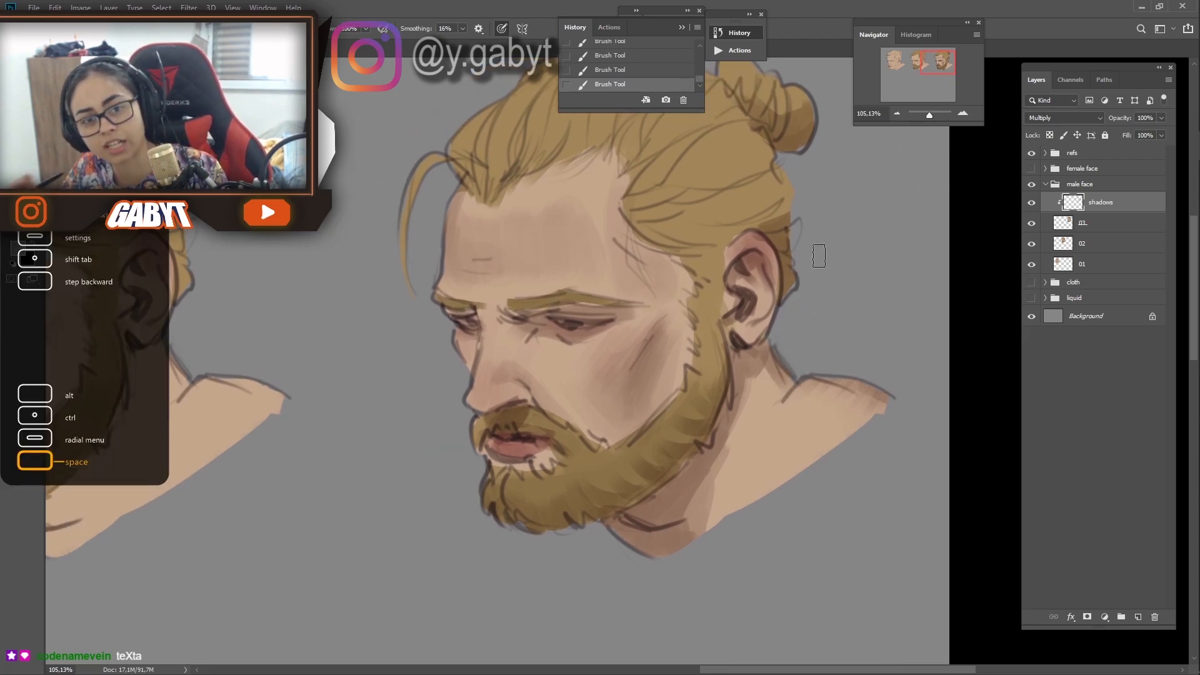
Erase excess shadow near the base of the neck, and try lightening the bun with the Eraser before undoing that stroke
{"action": "left_click_drag", "start_coordinate": [800, 386], "coordinate": [655, 393]}
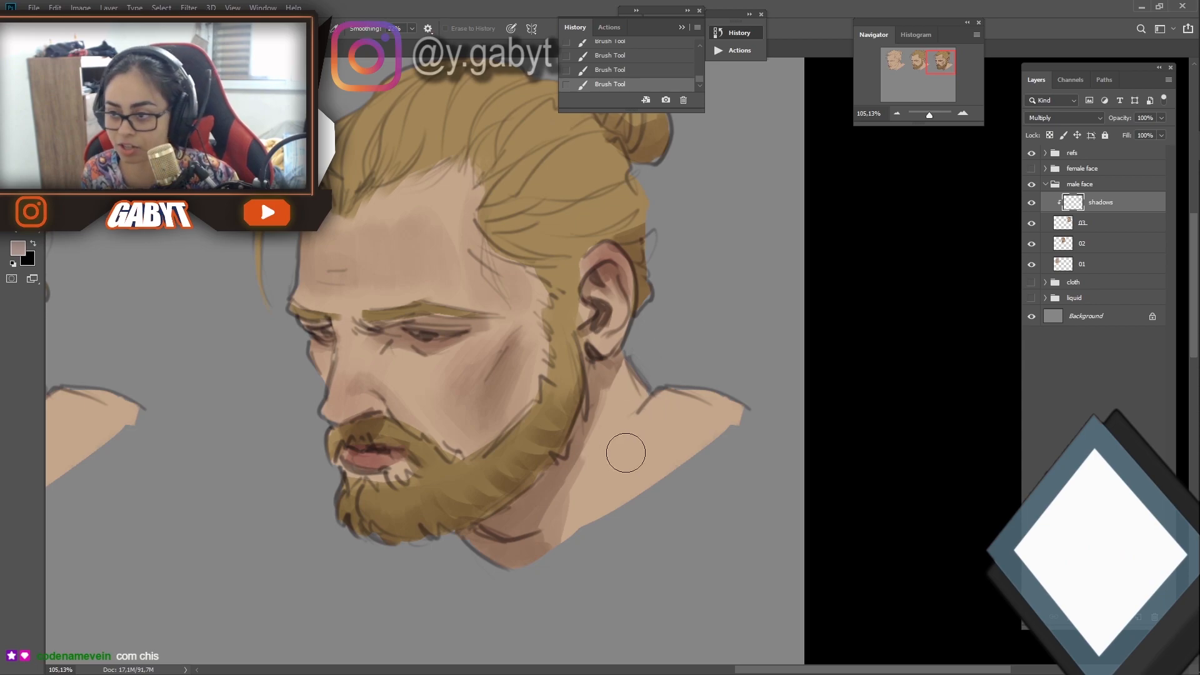
{"action": "key", "text": "space"}
{"action": "left_click", "coordinate": [601, 525]}
{"action": "left_click_drag", "start_coordinate": [657, 357], "coordinate": [647, 481]}
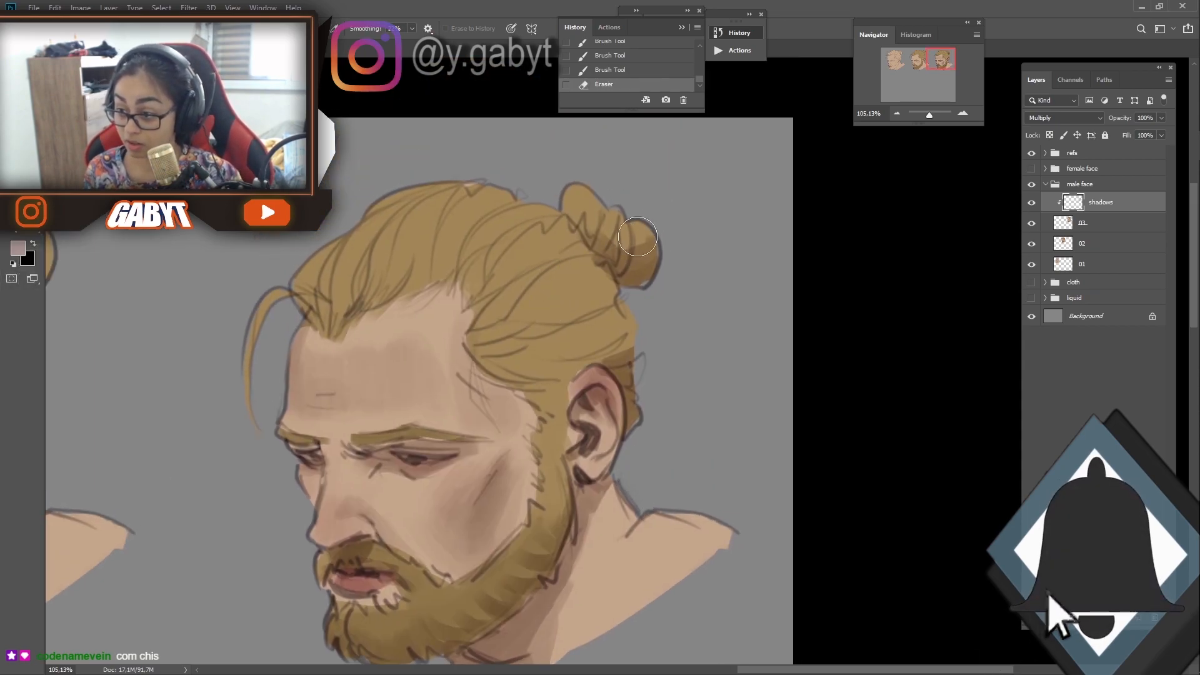
{"action": "key", "text": "ctrl+z"}
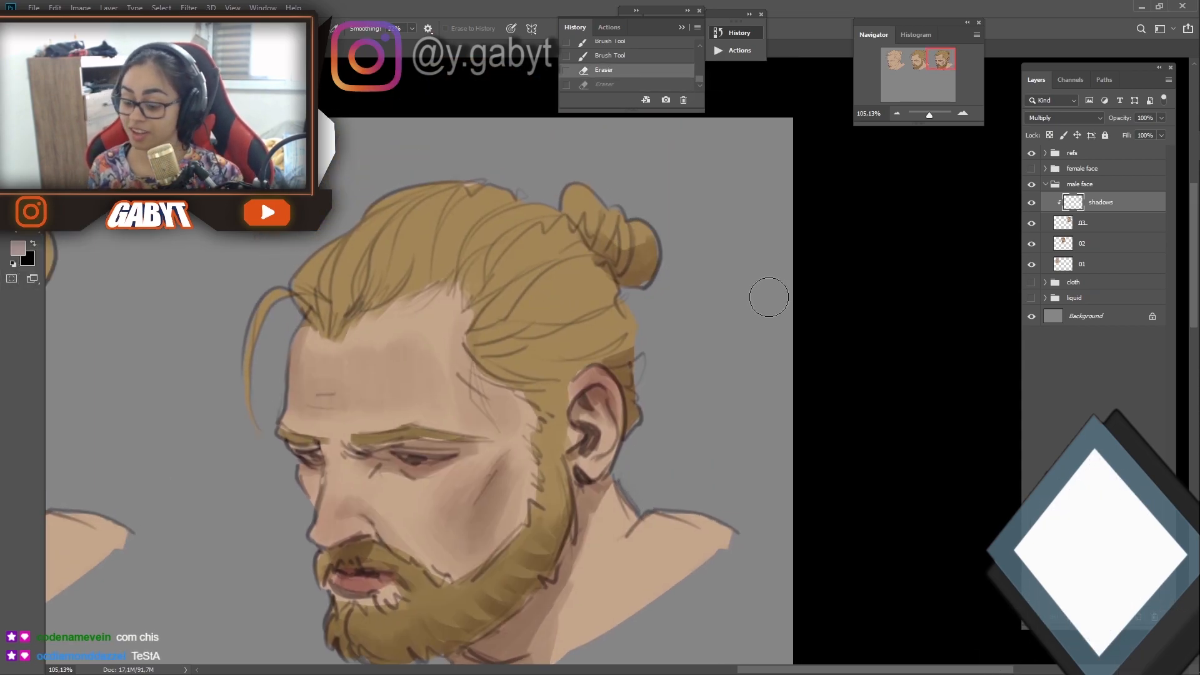
Switch back to the Brush tool and paint shadow on the side of the neck between the ear and the shoulder
{"action": "key", "text": "b"}
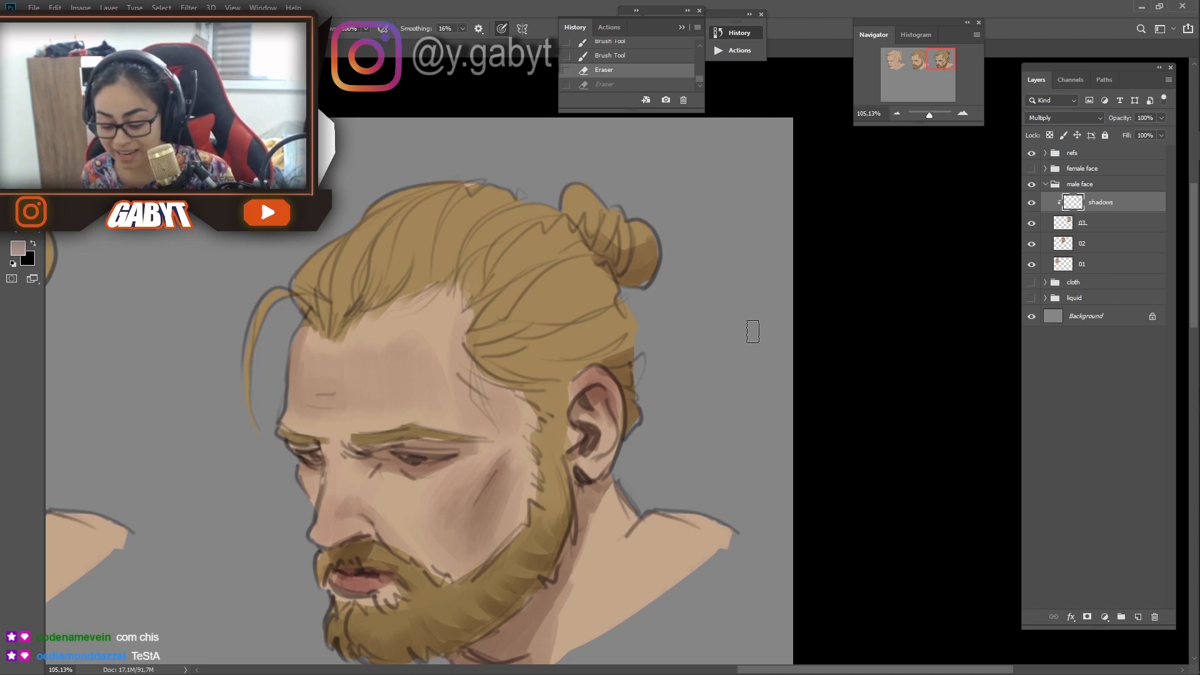
{"action": "mouse_move", "coordinate": [658, 483]}
{"action": "left_mouse_down"}
{"action": "mouse_move", "coordinate": [693, 378]}
{"action": "mouse_move", "coordinate": [659, 417]}
{"action": "left_mouse_up"}
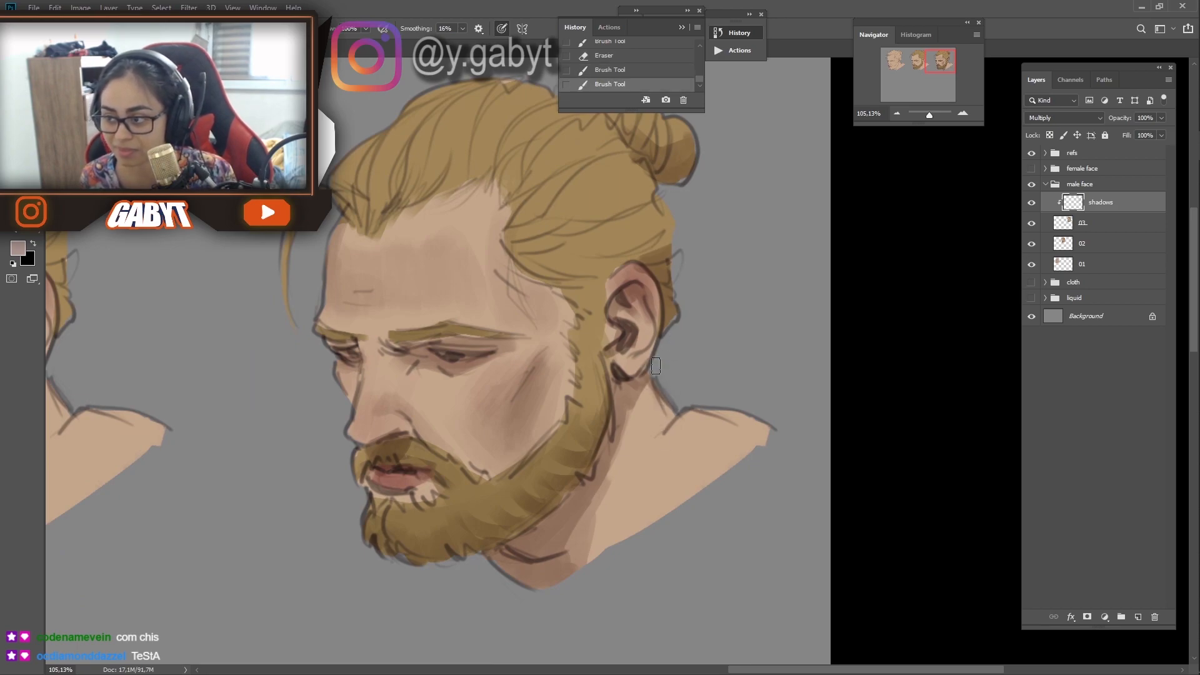
{"action": "left_click_drag", "start_coordinate": [645, 376], "coordinate": [674, 445]}
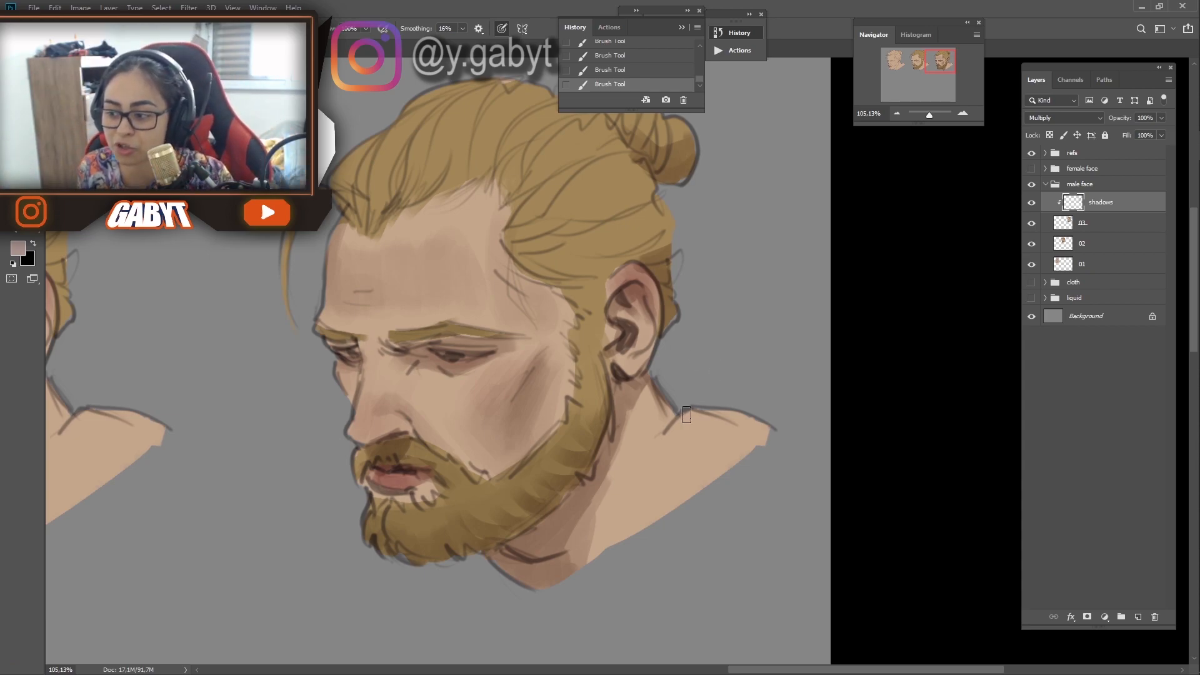
{"action": "mouse_move", "coordinate": [712, 445]}
{"action": "left_mouse_down"}
{"action": "mouse_move", "coordinate": [676, 442]}
{"action": "mouse_move", "coordinate": [677, 471]}
{"action": "left_mouse_up"}
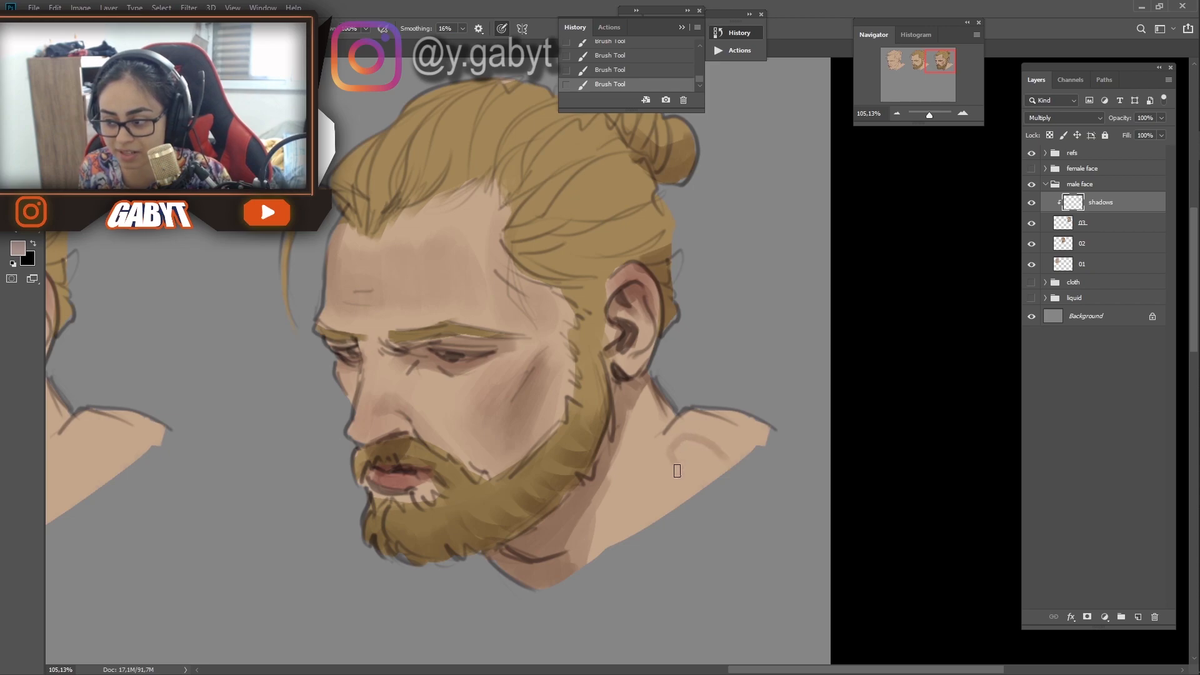
{"action": "key", "text": "ctrl+z"}
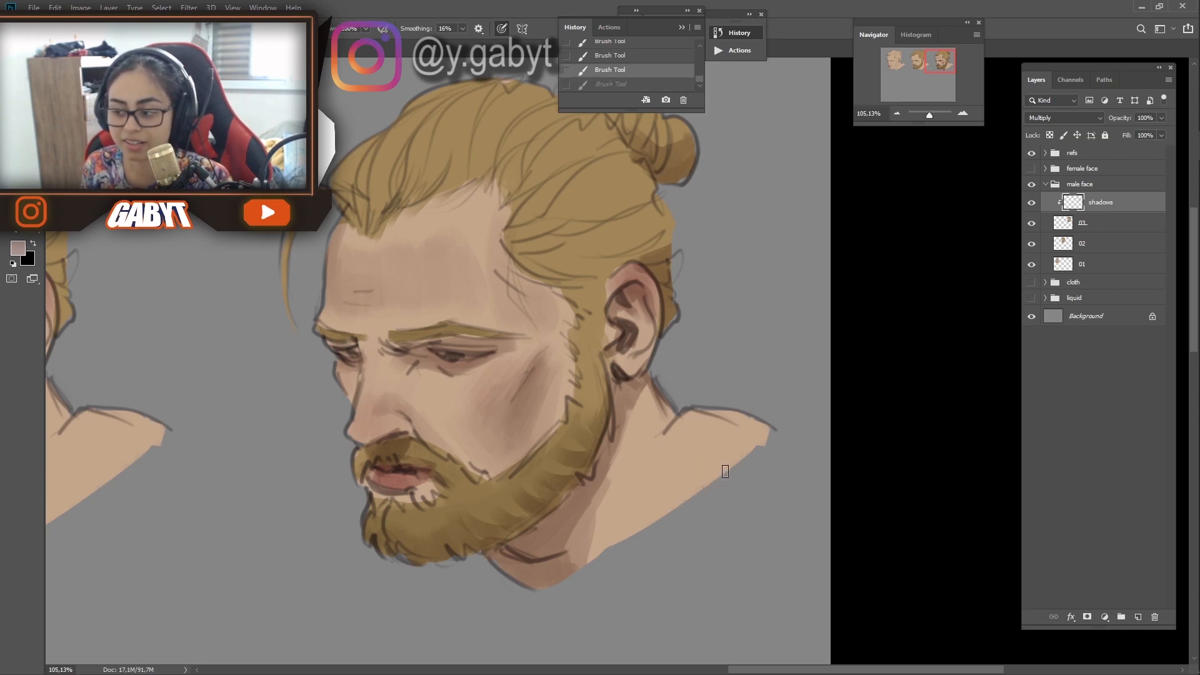
{"action": "left_click_drag", "start_coordinate": [668, 459], "coordinate": [682, 505]}
{"action": "key", "text": "ctrl+z"}
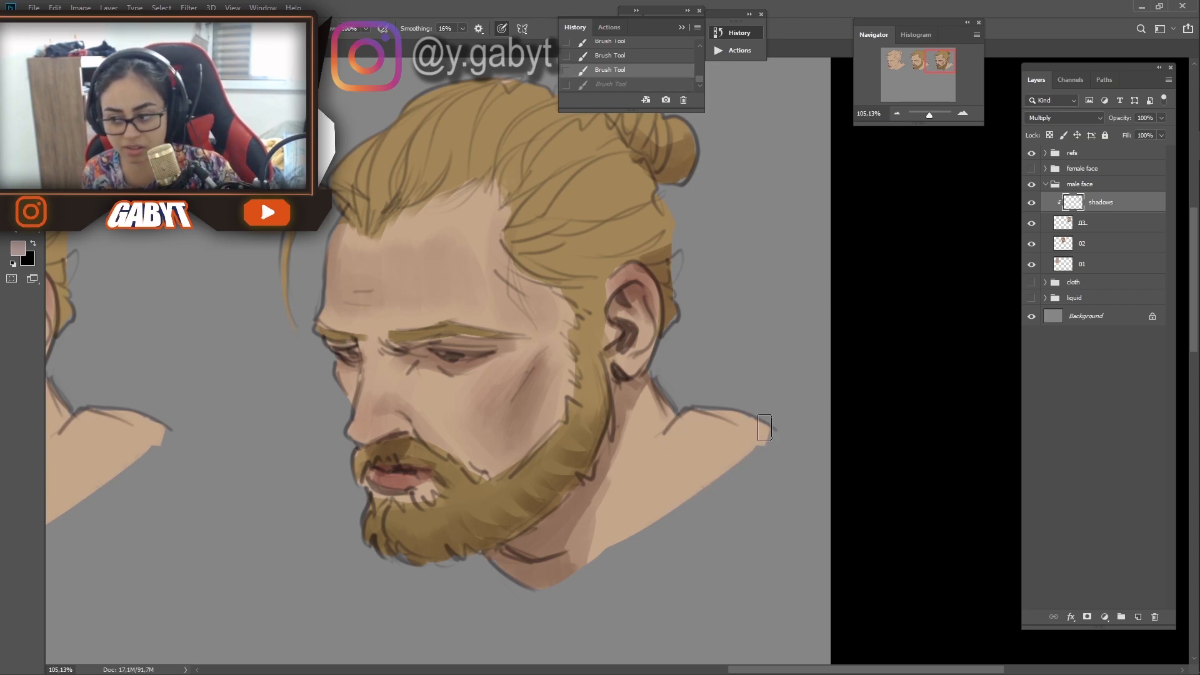
Brush streaks of shadow across the upper part of the shoulder
{"action": "mouse_move", "coordinate": [764, 427]}
{"action": "left_mouse_down"}
{"action": "mouse_move", "coordinate": [722, 419]}
{"action": "mouse_move", "coordinate": [650, 431]}
{"action": "left_mouse_up"}
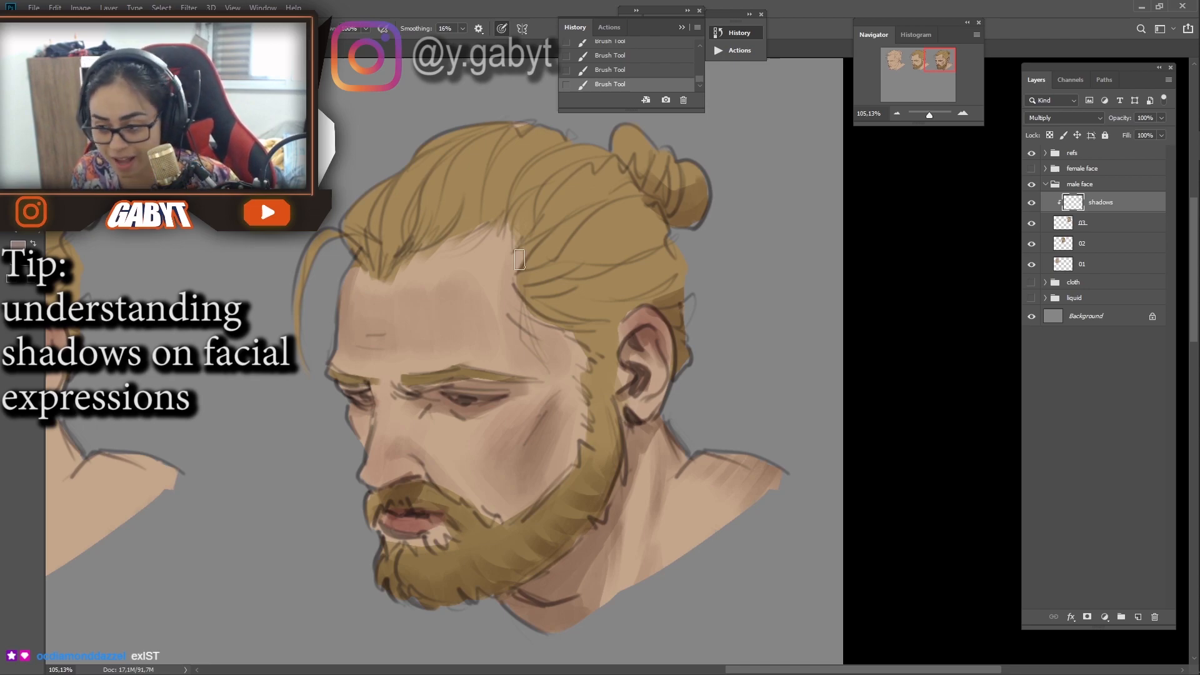
{"action": "left_click_drag", "start_coordinate": [441, 328], "coordinate": [506, 291]}
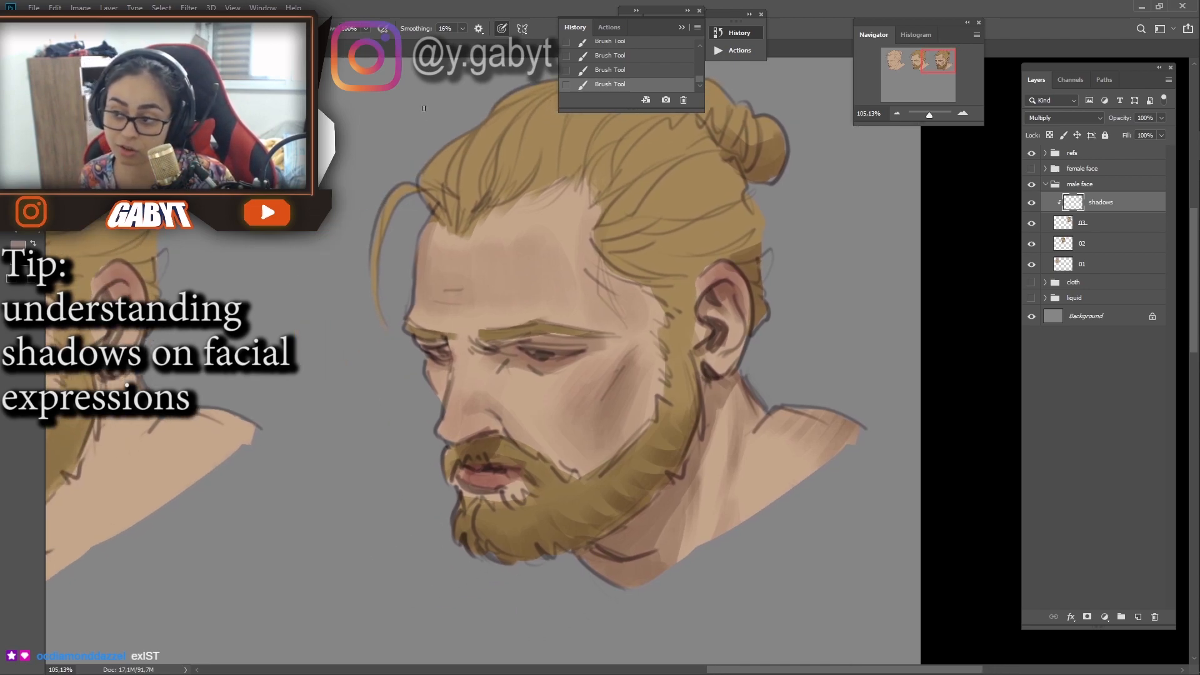
{"action": "left_click_drag", "start_coordinate": [548, 330], "coordinate": [535, 300]}
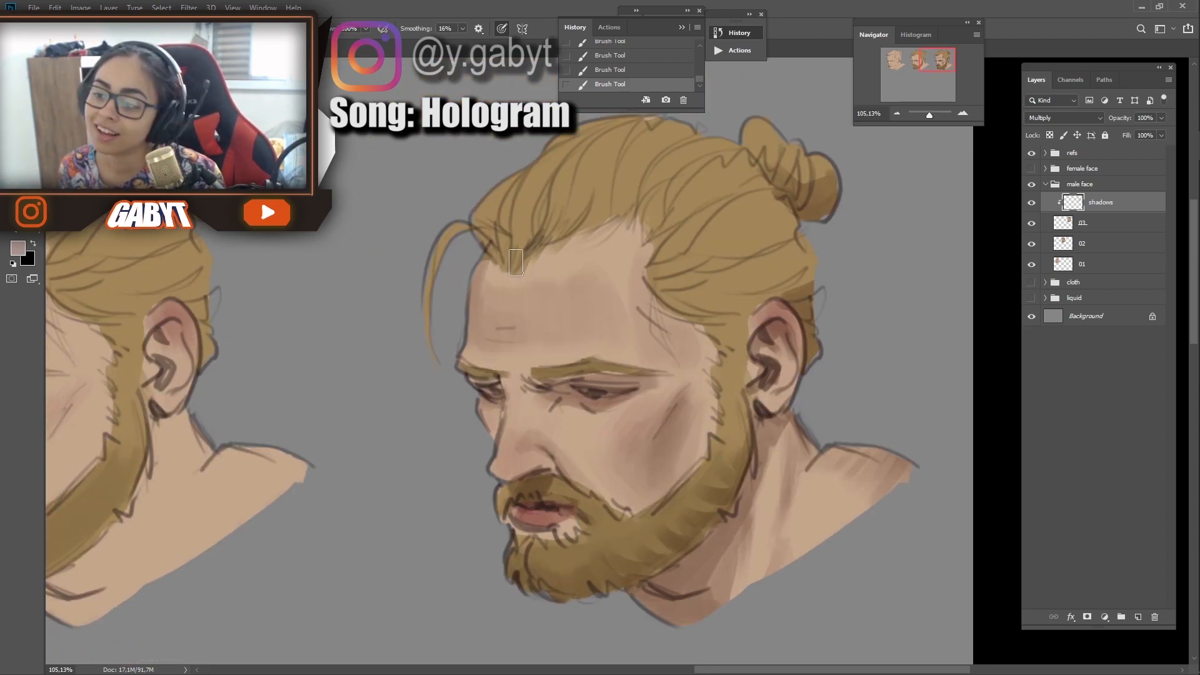
{"action": "key", "text": "ctrl+z"}
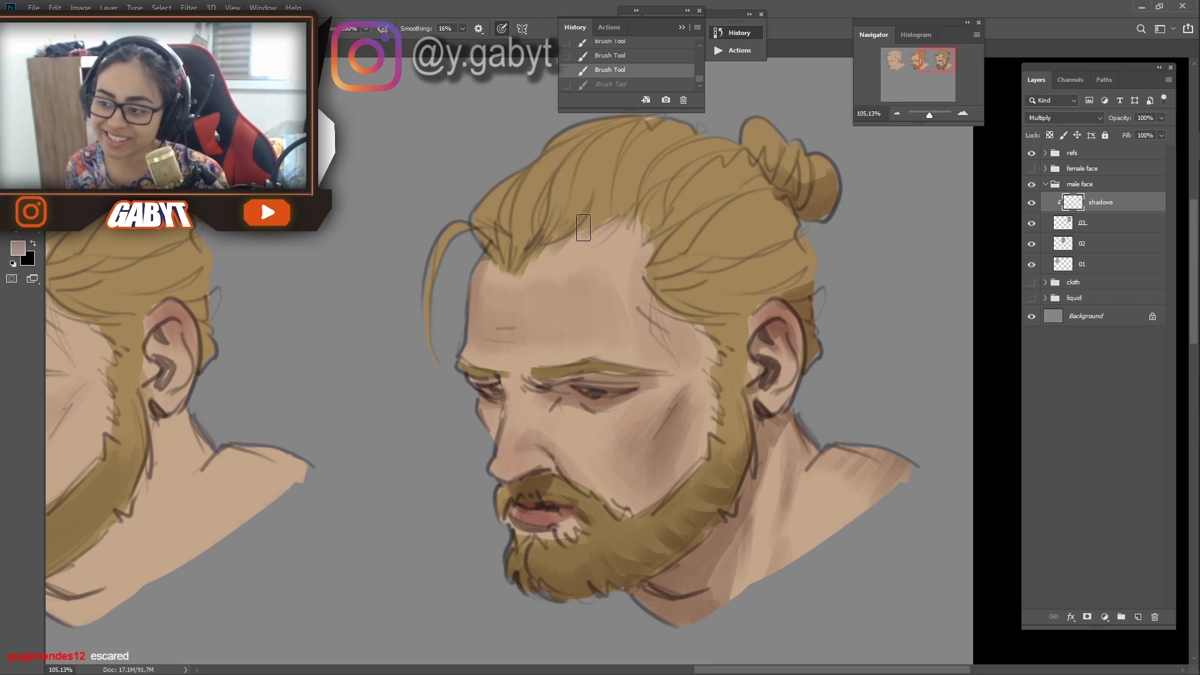
{"action": "mouse_move", "coordinate": [624, 203]}
{"action": "left_mouse_down"}
{"action": "mouse_move", "coordinate": [512, 256]}
{"action": "mouse_move", "coordinate": [649, 233]}
{"action": "mouse_move", "coordinate": [656, 288]}
{"action": "mouse_move", "coordinate": [744, 350]}
{"action": "left_mouse_up"}
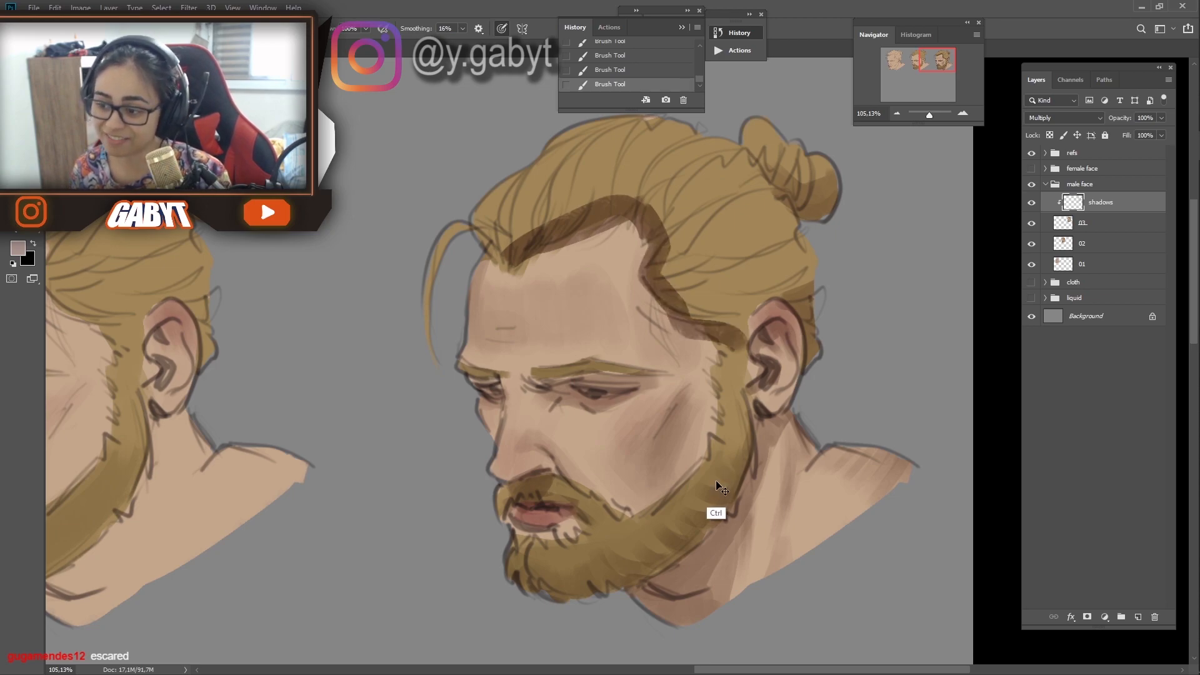
{"action": "key", "text": "ctrl+z"}
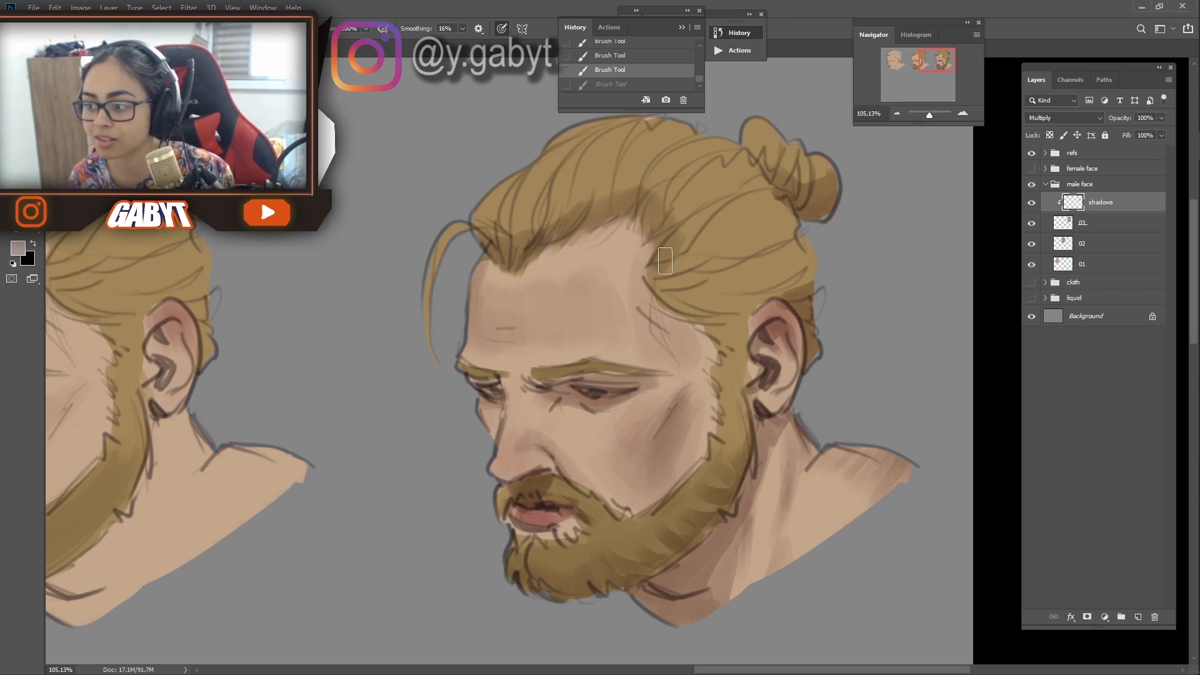
Paint shadow along the hairline and between the strands on the side and crown, undoing the last stroke above the ear
{"action": "left_click_drag", "start_coordinate": [652, 281], "coordinate": [666, 294]}
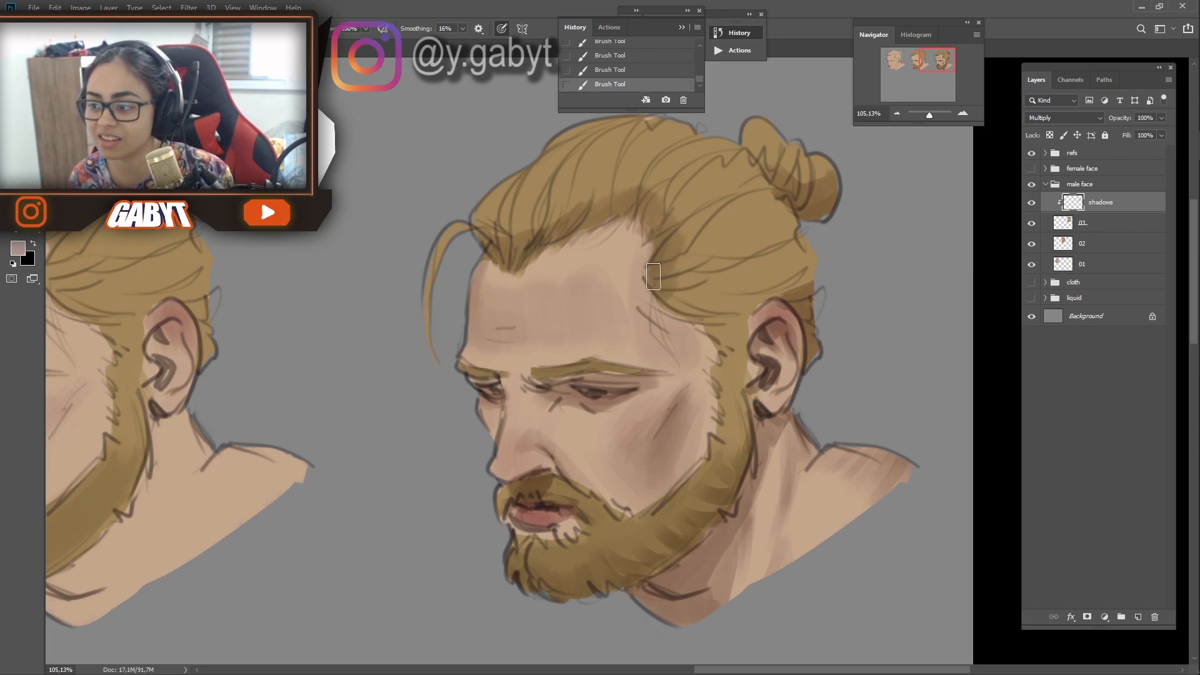
{"action": "mouse_move", "coordinate": [714, 337]}
{"action": "left_mouse_down"}
{"action": "mouse_move", "coordinate": [721, 318]}
{"action": "mouse_move", "coordinate": [681, 294]}
{"action": "left_mouse_up"}
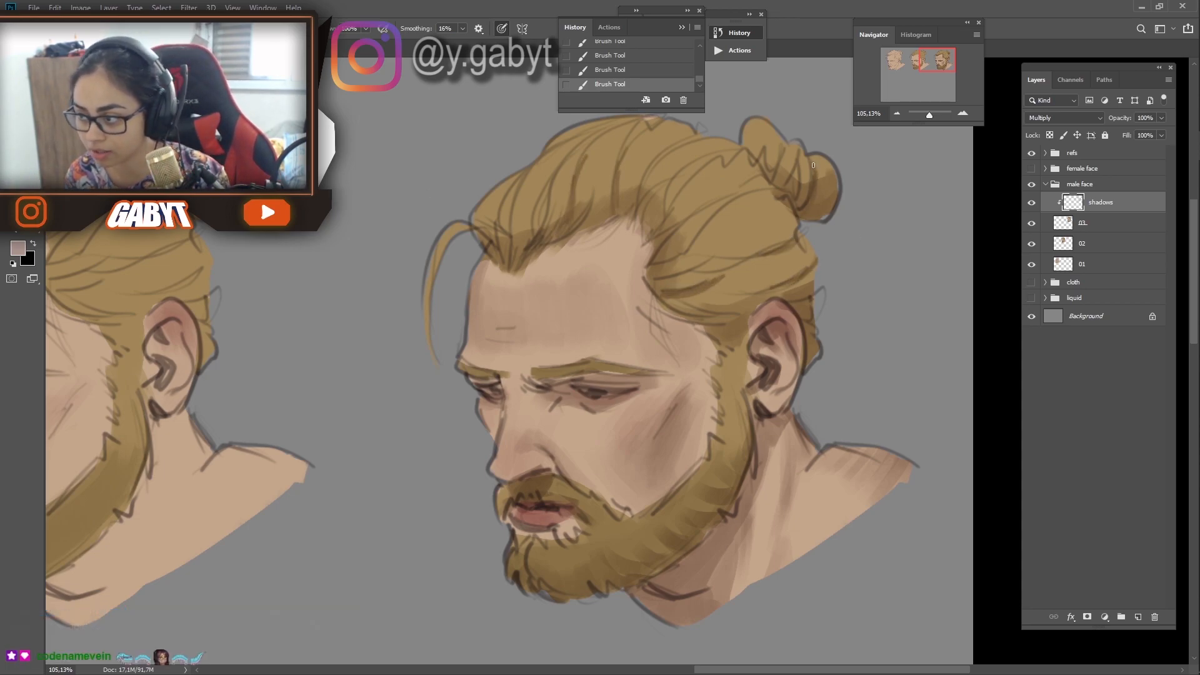
{"action": "left_click_drag", "start_coordinate": [514, 241], "coordinate": [516, 184]}
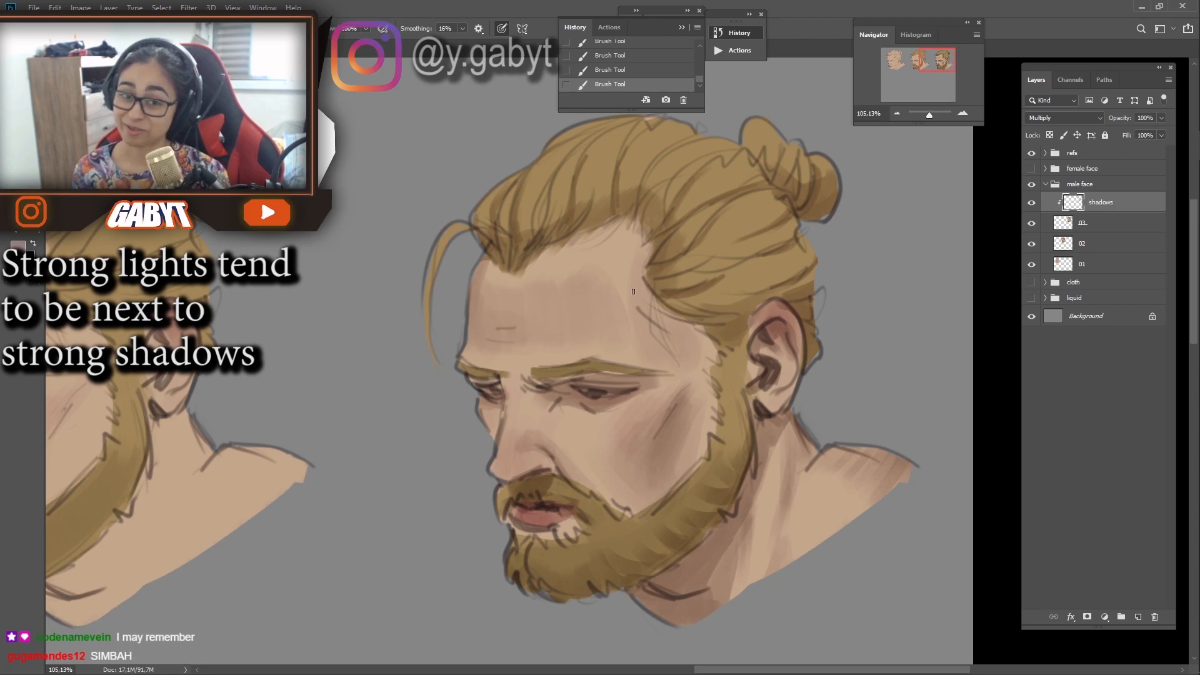
{"action": "mouse_move", "coordinate": [743, 161]}
{"action": "left_mouse_down"}
{"action": "mouse_move", "coordinate": [678, 163]}
{"action": "mouse_move", "coordinate": [653, 203]}
{"action": "left_mouse_up"}
{"action": "mouse_move", "coordinate": [802, 265]}
{"action": "left_mouse_down"}
{"action": "mouse_move", "coordinate": [802, 285]}
{"action": "mouse_move", "coordinate": [703, 318]}
{"action": "left_mouse_up"}
{"action": "key", "text": "ctrl+z"}
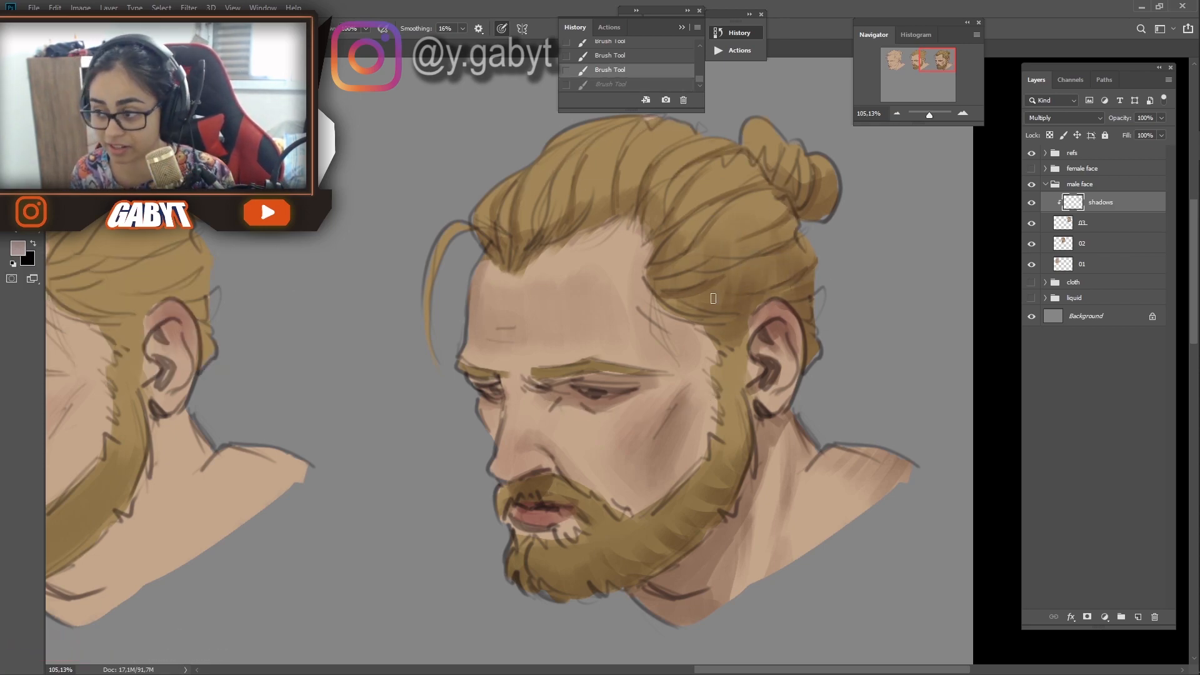
{"action": "left_click_drag", "start_coordinate": [504, 256], "coordinate": [647, 187]}
{"action": "left_click_drag", "start_coordinate": [484, 235], "coordinate": [637, 161]}
{"action": "left_click_drag", "start_coordinate": [562, 175], "coordinate": [588, 219]}
{"action": "key", "text": "ctrl+z"}
{"action": "key", "text": "ctrl+z"}
{"action": "key", "text": "ctrl+z"}
Add short shadow strokes between the strands over the front and crown of the hair, undoing the last stroke
{"action": "left_click_drag", "start_coordinate": [743, 294], "coordinate": [696, 332]}
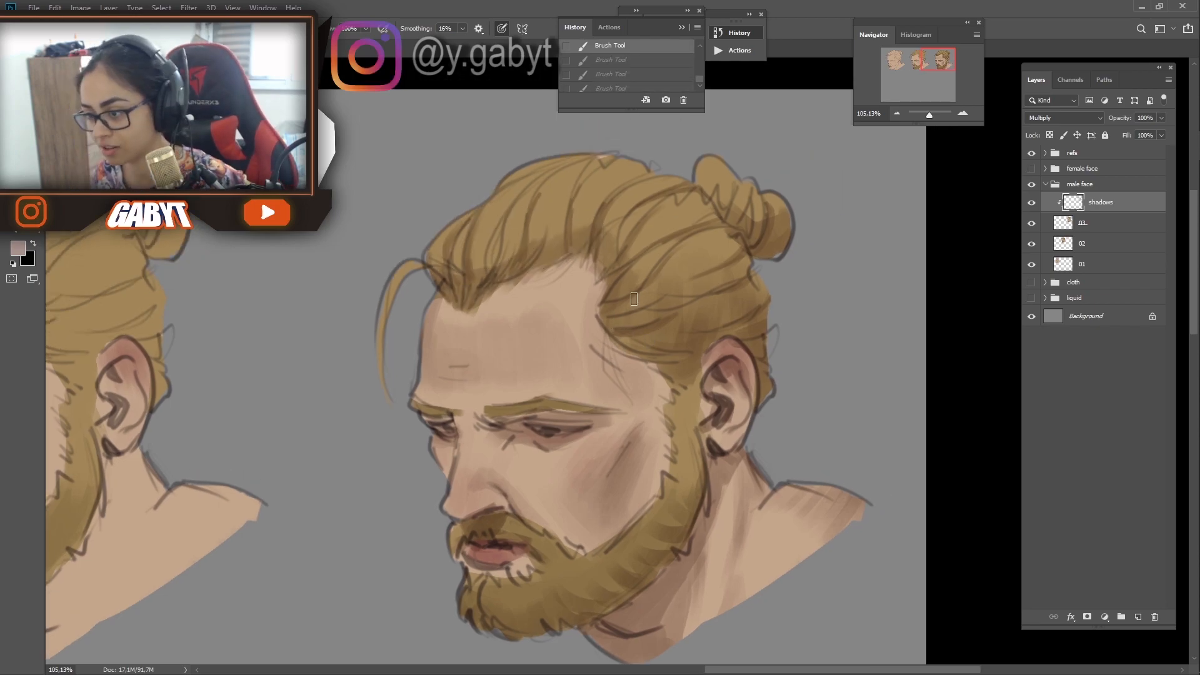
{"action": "left_click_drag", "start_coordinate": [728, 242], "coordinate": [697, 264]}
{"action": "left_click_drag", "start_coordinate": [659, 228], "coordinate": [636, 246]}
{"action": "left_click_drag", "start_coordinate": [497, 222], "coordinate": [476, 253]}
{"action": "left_click_drag", "start_coordinate": [519, 215], "coordinate": [503, 248]}
{"action": "left_click_drag", "start_coordinate": [559, 201], "coordinate": [537, 223]}
{"action": "mouse_move", "coordinate": [592, 195]}
{"action": "left_mouse_down"}
{"action": "mouse_move", "coordinate": [579, 216]}
{"action": "mouse_move", "coordinate": [614, 222]}
{"action": "left_mouse_up"}
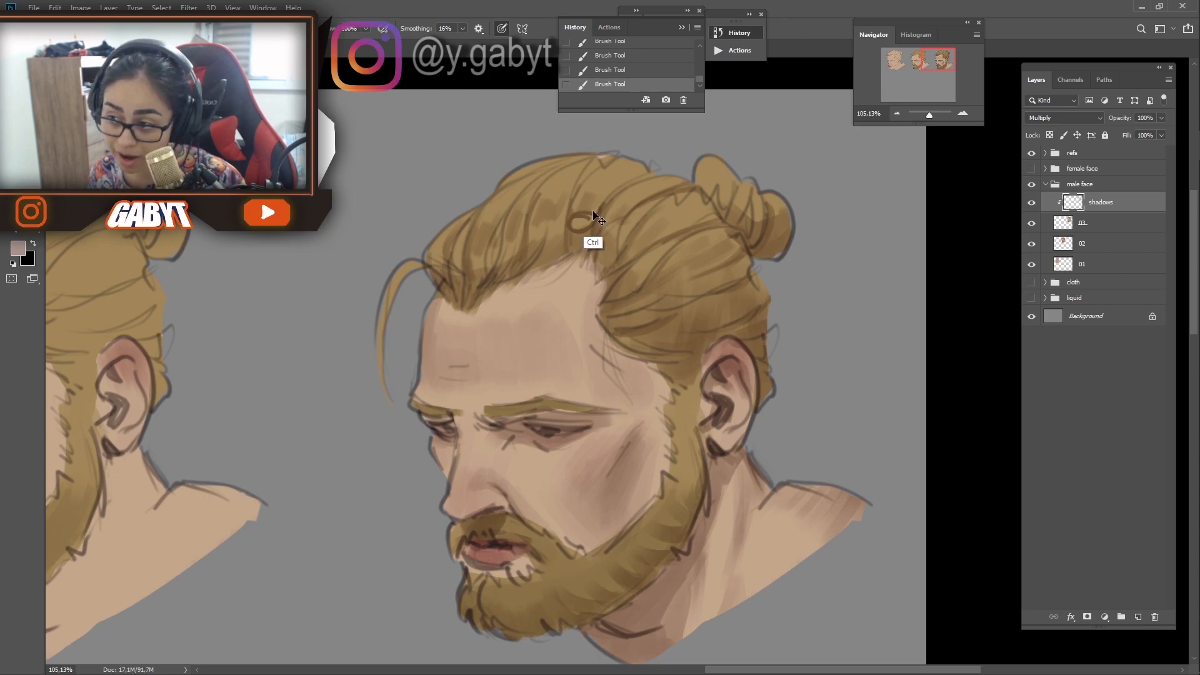
{"action": "key", "text": "ctrl+z"}
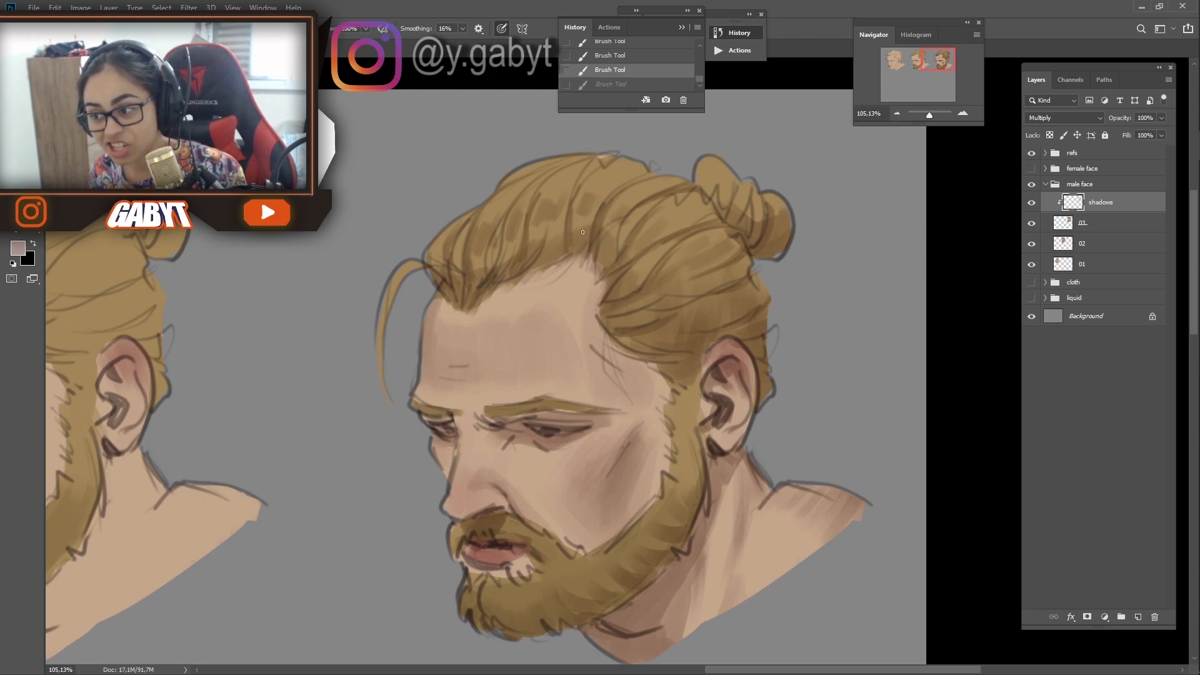
Sample the tan hair colour and use it to deepen shadows in the hair and beard
{"action": "left_click", "coordinate": [581, 205], "text": "alt"}
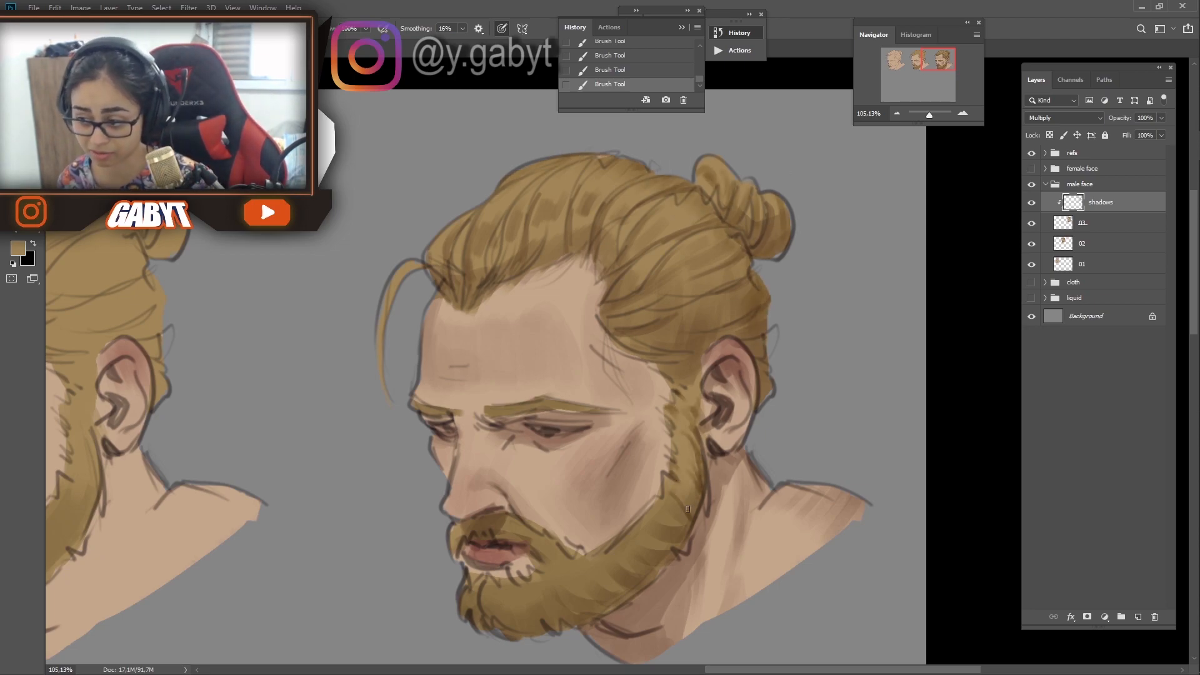
{"action": "scroll", "coordinate": [687, 509], "scroll_direction": "down", "scroll_amount": 8}
{"action": "scroll", "coordinate": [687, 509], "scroll_direction": "up", "scroll_amount": 5}
{"action": "key", "text": "e"}
{"action": "mouse_move", "coordinate": [578, 365]}
{"action": "left_mouse_down"}
{"action": "mouse_move", "coordinate": [542, 420]}
{"action": "mouse_move", "coordinate": [571, 388]}
{"action": "left_mouse_up"}
{"action": "key", "text": "b"}
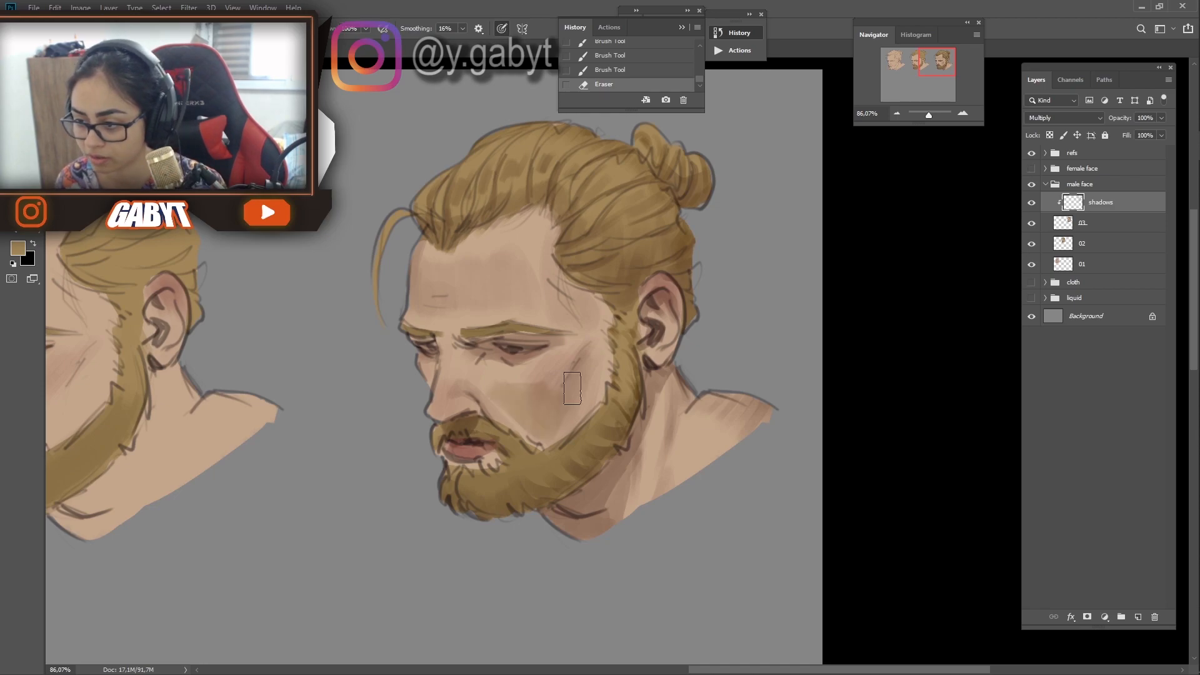
{"action": "key", "text": "ctrl+z"}
{"action": "mouse_move", "coordinate": [503, 428]}
{"action": "left_mouse_down"}
{"action": "mouse_move", "coordinate": [576, 359]}
{"action": "mouse_move", "coordinate": [544, 409]}
{"action": "mouse_move", "coordinate": [520, 412]}
{"action": "mouse_move", "coordinate": [545, 434]}
{"action": "left_mouse_up"}
{"action": "key", "text": "ctrl+z"}
Sample a reddish brown from the neck area, adjust the brush size and tint the cheek shadow above the beard
{"action": "left_click", "coordinate": [597, 493], "text": "alt"}
{"action": "key", "text": "bracketleft"}
{"action": "key", "text": "ctrl+z"}
{"action": "key", "text": "ctrl+z"}
{"action": "key", "text": "bracketright"}
{"action": "left_click_drag", "start_coordinate": [545, 434], "coordinate": [552, 424]}
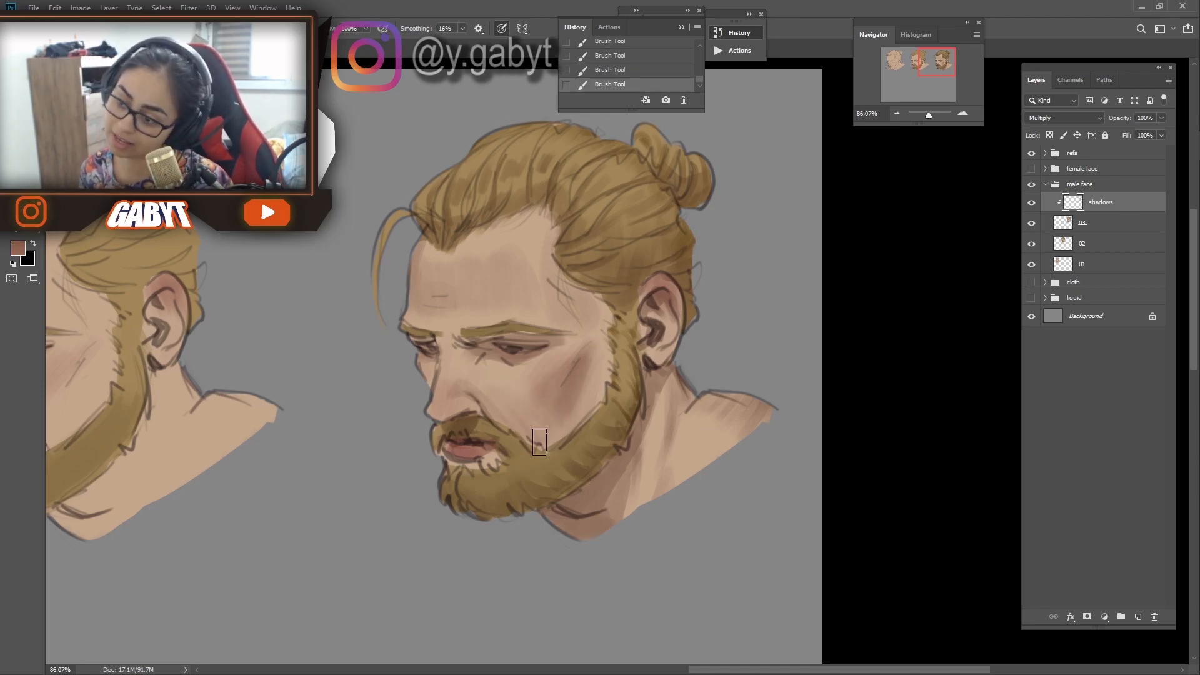
Compare the recent strokes by undoing and redoing them, and brush reddish shadow along the nose
{"action": "left_click_drag", "start_coordinate": [929, 116], "coordinate": [927, 116]}
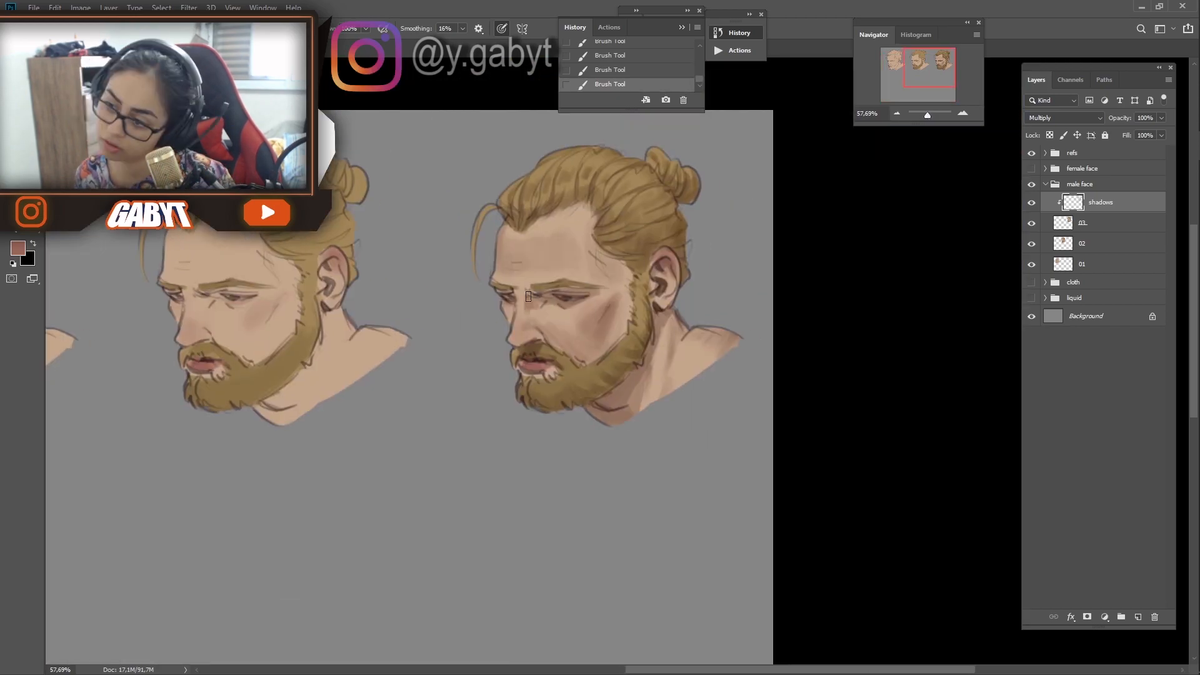
{"action": "key", "text": "ctrl+z"}
{"action": "key", "text": "ctrl+z"}
{"action": "key", "text": "ctrl+alt+z"}
{"action": "key", "text": "ctrl+alt+z"}
{"action": "key", "text": "ctrl+alt+z"}
{"action": "left_click_drag", "start_coordinate": [510, 333], "coordinate": [509, 349]}
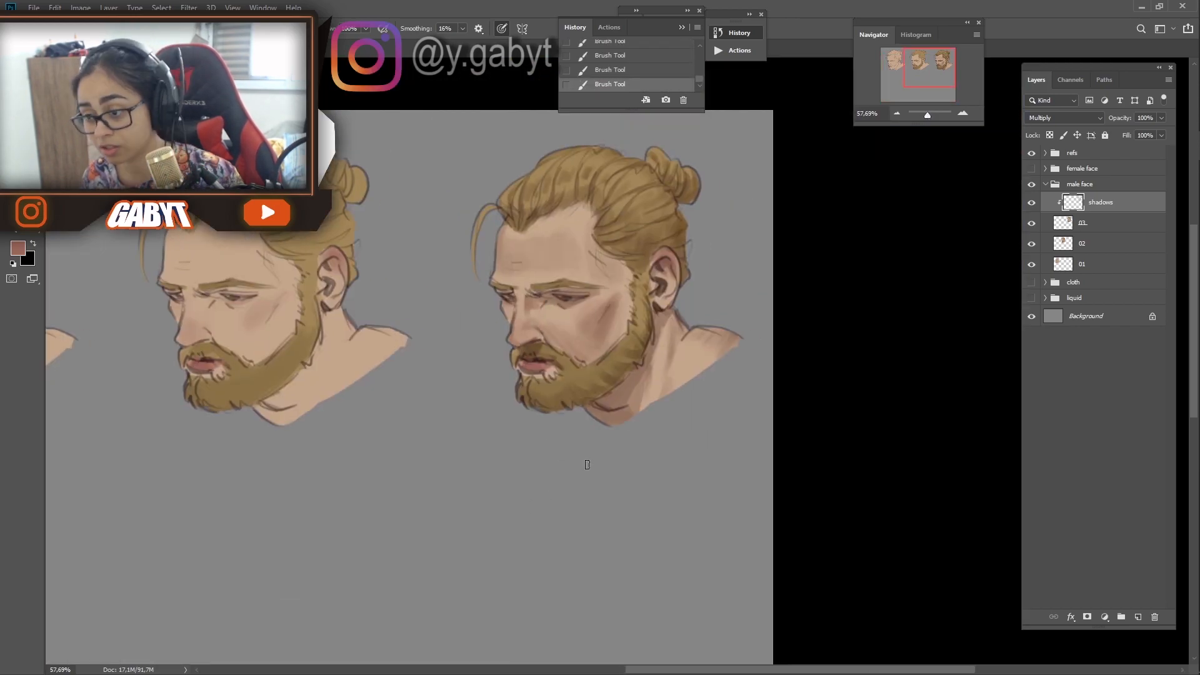
Add reddish shadow to the hairline, forehead, neck, mouth and eye area of the third head
{"action": "left_click_drag", "start_coordinate": [927, 115], "coordinate": [930, 115]}
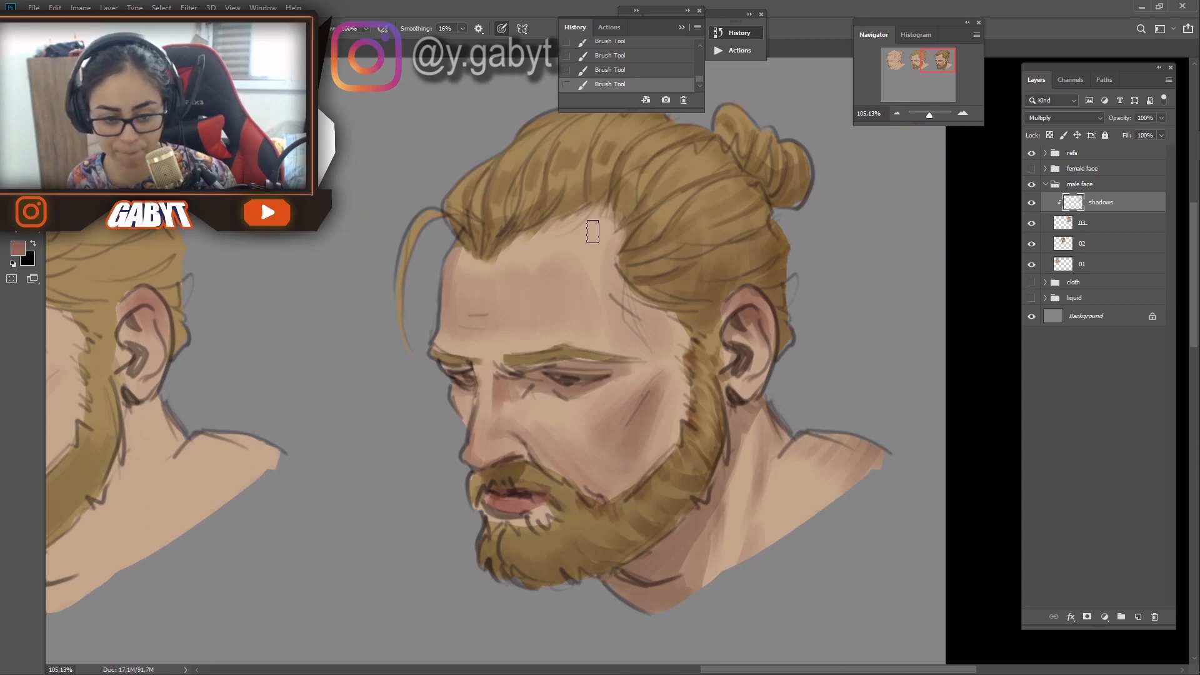
{"action": "left_click_drag", "start_coordinate": [510, 235], "coordinate": [470, 237]}
{"action": "left_click_drag", "start_coordinate": [629, 216], "coordinate": [590, 193]}
{"action": "mouse_move", "coordinate": [783, 464]}
{"action": "left_mouse_down"}
{"action": "mouse_move", "coordinate": [804, 399]}
{"action": "mouse_move", "coordinate": [834, 418]}
{"action": "left_mouse_up"}
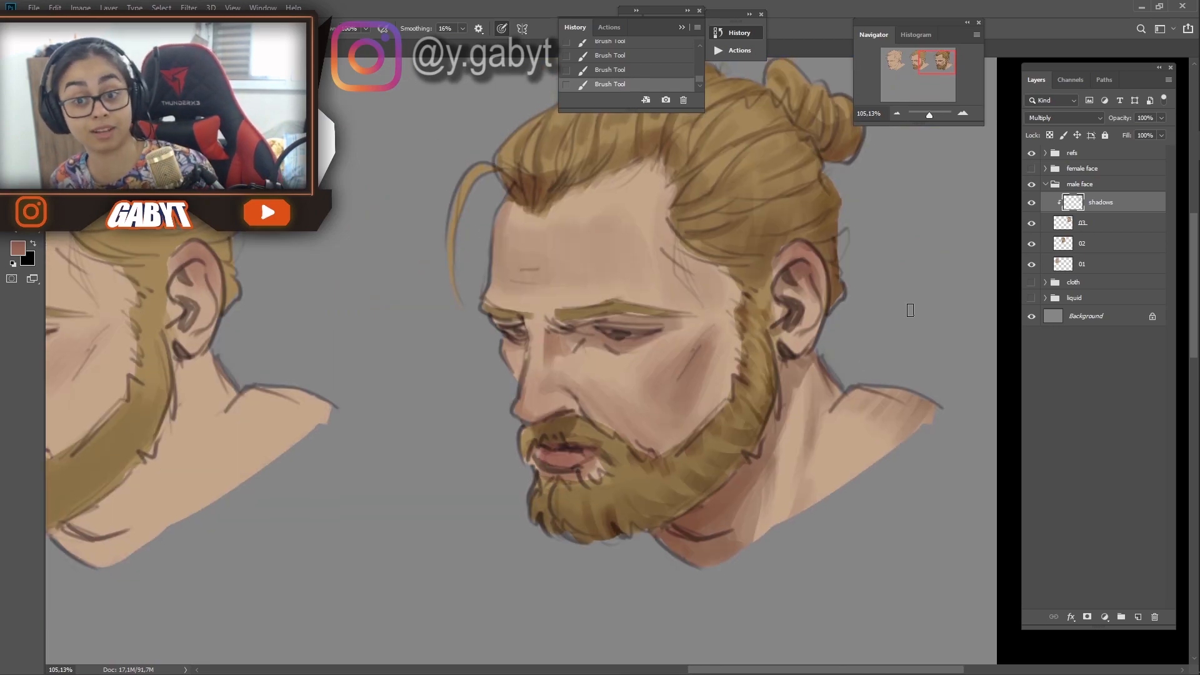
{"action": "left_click_drag", "start_coordinate": [572, 443], "coordinate": [610, 474]}
{"action": "left_click_drag", "start_coordinate": [593, 340], "coordinate": [626, 331]}
{"action": "mouse_move", "coordinate": [619, 241]}
{"action": "left_mouse_down"}
{"action": "mouse_move", "coordinate": [578, 259]}
{"action": "mouse_move", "coordinate": [519, 246]}
{"action": "left_mouse_up"}
Merge the shadows layer into the third head, and place a duplicate layer named 04 in a second row
{"action": "left_click_drag", "start_coordinate": [929, 115], "coordinate": [928, 115]}
{"action": "key", "text": "ctrl+z"}
{"action": "key", "text": "ctrl+e"}
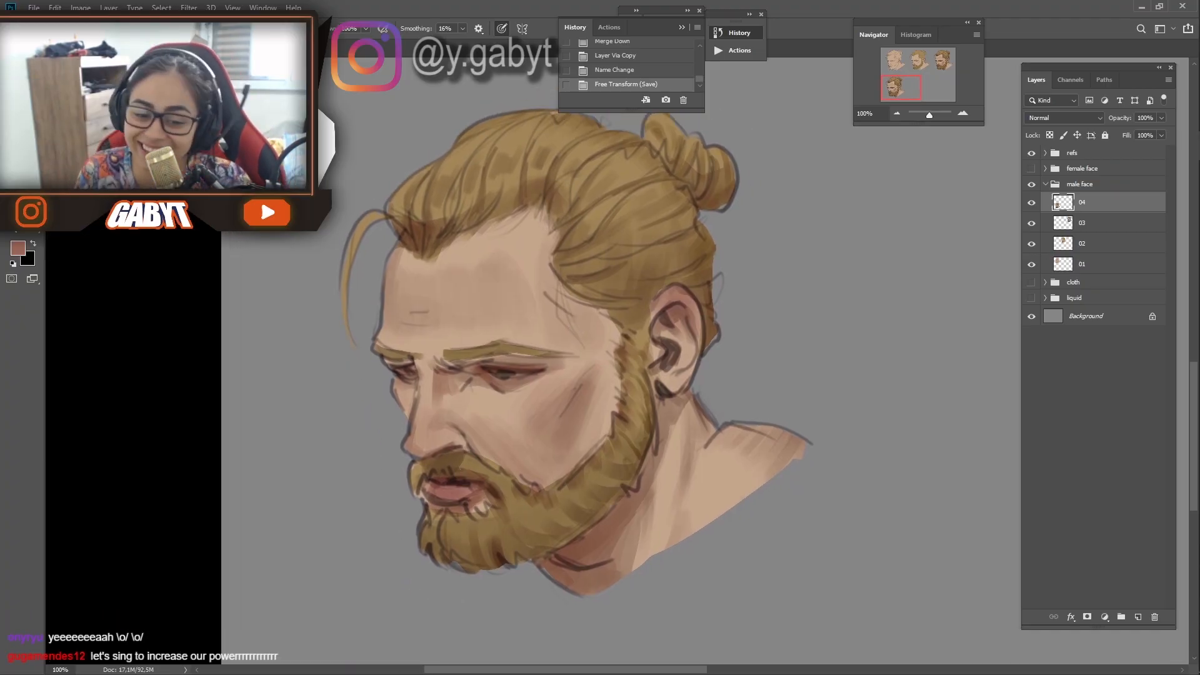
Use the Smudge tool to pull the front hair tuft into pointed strands over the forehead of head 04
{"action": "key", "text": "r"}
{"action": "key", "text": "ctrl+plus"}
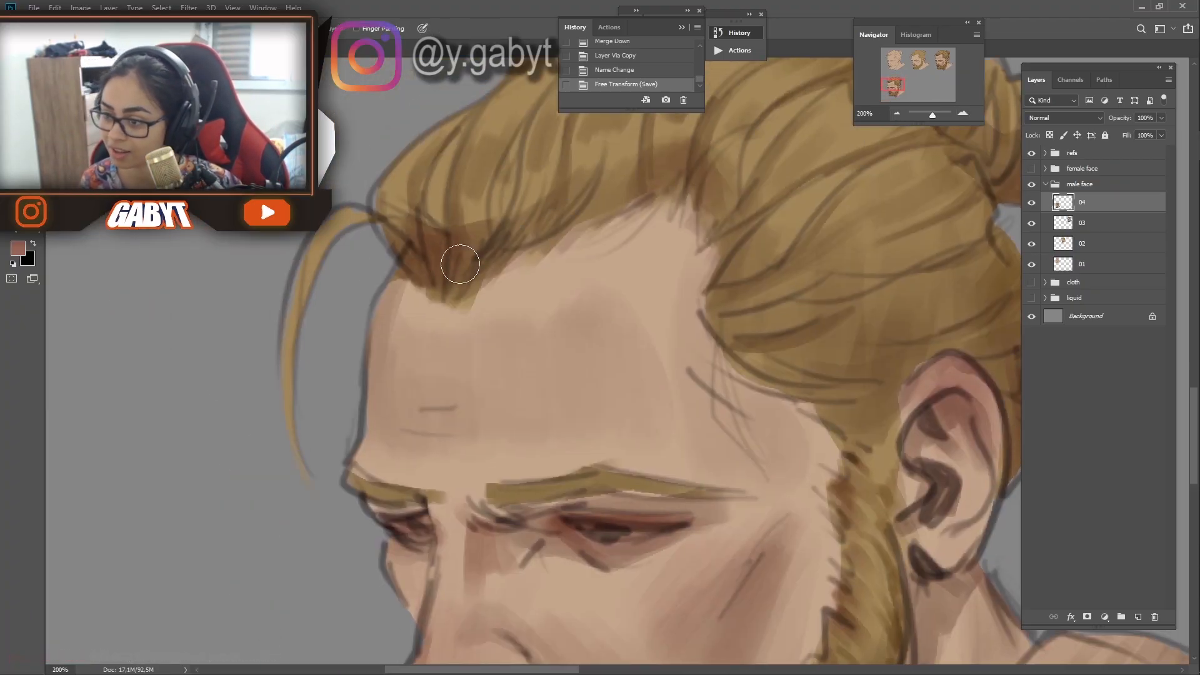
{"action": "mouse_move", "coordinate": [433, 244]}
{"action": "left_mouse_down"}
{"action": "mouse_move", "coordinate": [439, 298]}
{"action": "mouse_move", "coordinate": [416, 250]}
{"action": "mouse_move", "coordinate": [425, 297]}
{"action": "mouse_move", "coordinate": [404, 263]}
{"action": "mouse_move", "coordinate": [414, 302]}
{"action": "mouse_move", "coordinate": [400, 264]}
{"action": "left_mouse_up"}
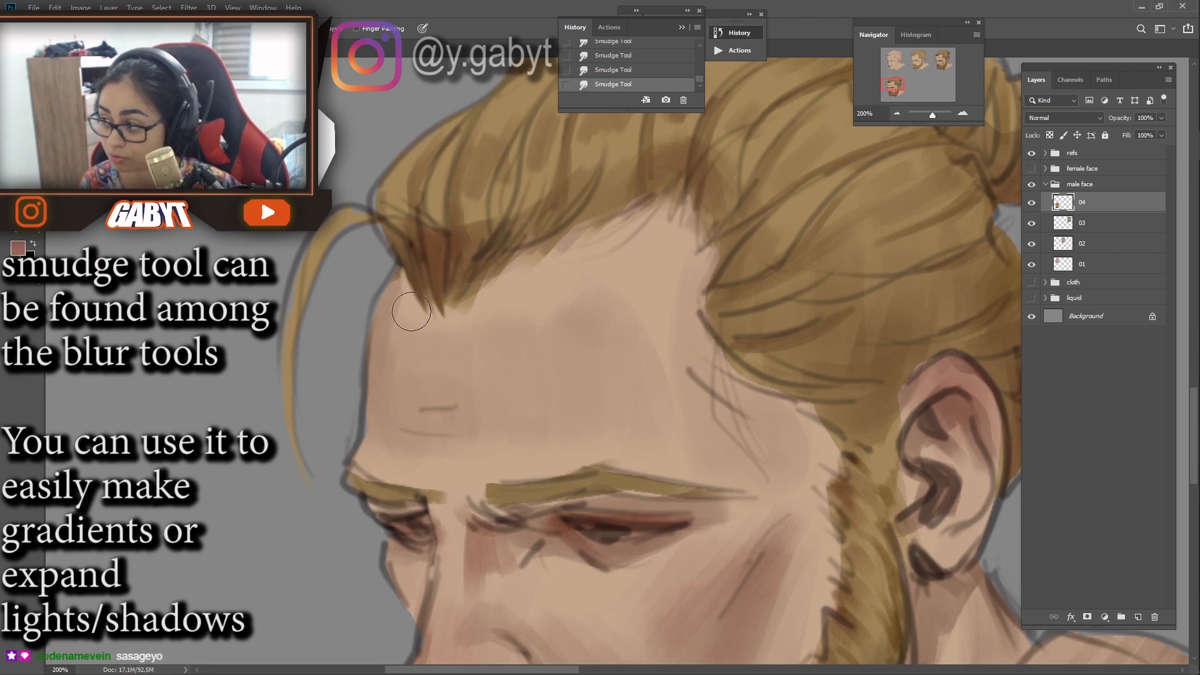
Smudge the forehead's outline and wrinkle lines into the skin and blend the shadows around the eyes
{"action": "left_click_drag", "start_coordinate": [390, 428], "coordinate": [362, 377]}
{"action": "key", "text": "ctrl+minus"}
{"action": "key", "text": "ctrl+minus"}
{"action": "left_click_drag", "start_coordinate": [677, 321], "coordinate": [730, 292]}
{"action": "left_click_drag", "start_coordinate": [515, 451], "coordinate": [1034, 82]}
{"action": "scroll", "coordinate": [525, 285], "scroll_direction": "up", "scroll_amount": 2}
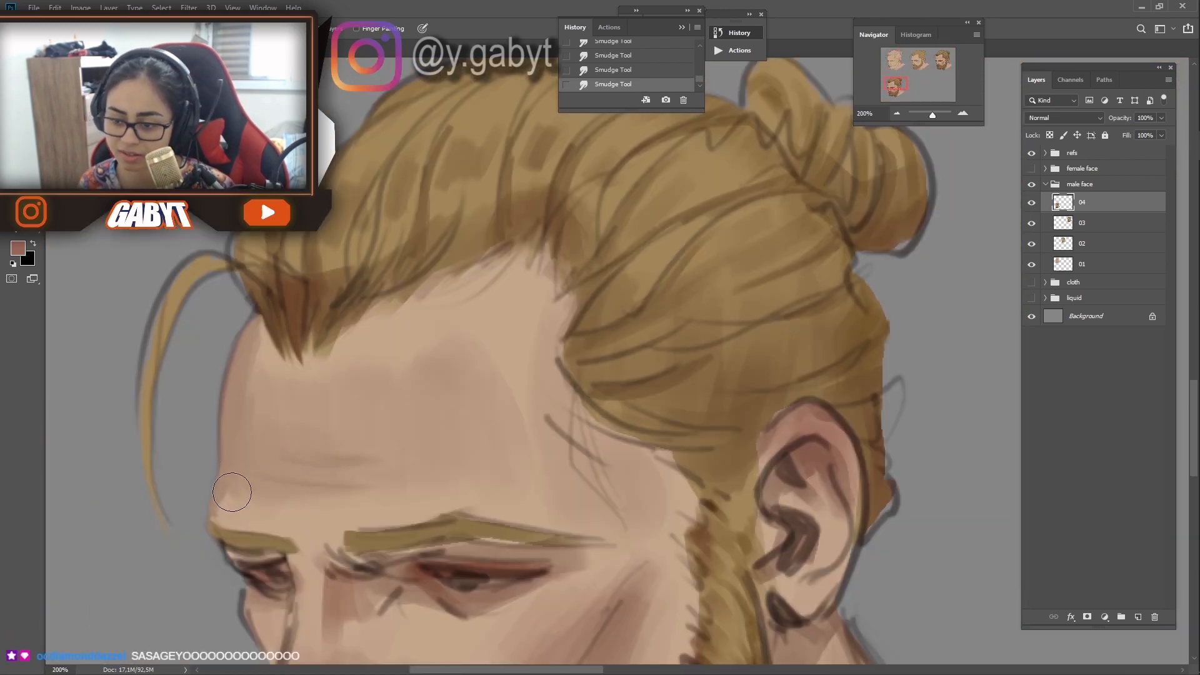
{"action": "mouse_move", "coordinate": [406, 604]}
{"action": "left_mouse_down"}
{"action": "mouse_move", "coordinate": [491, 388]}
{"action": "mouse_move", "coordinate": [545, 381]}
{"action": "left_mouse_up"}
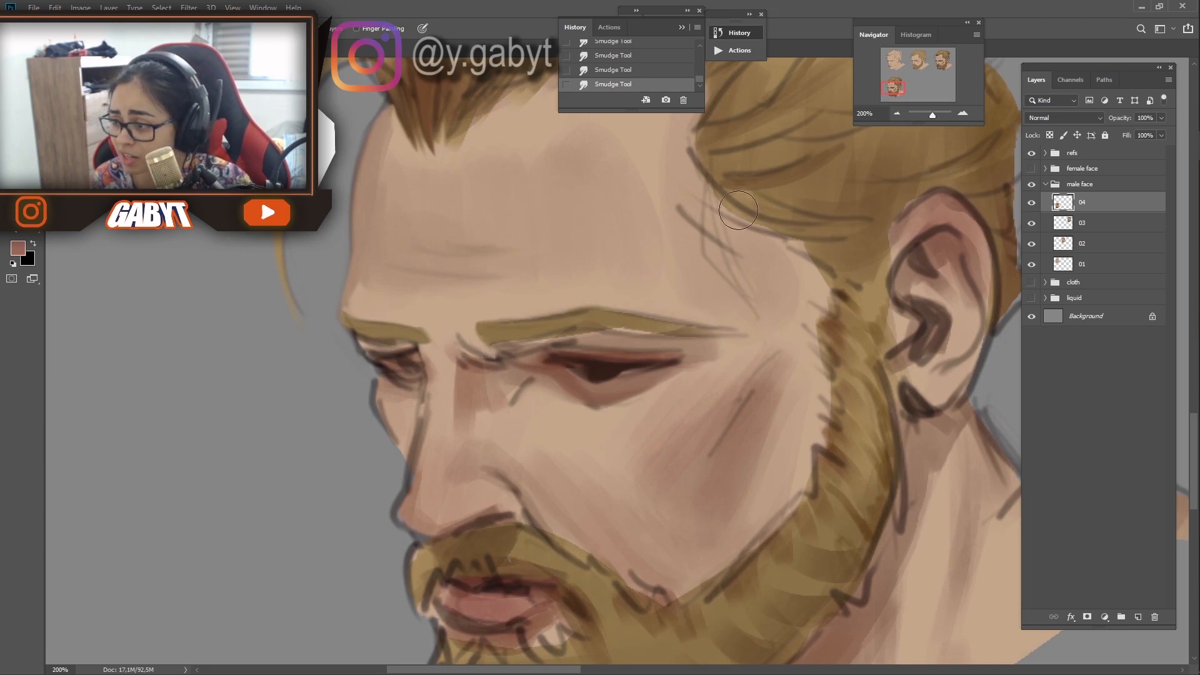
Smudge the upper hairline down onto the forehead in tapered strands
{"action": "left_click_drag", "start_coordinate": [738, 210], "coordinate": [725, 366]}
{"action": "left_click_drag", "start_coordinate": [483, 250], "coordinate": [459, 312]}
{"action": "left_click_drag", "start_coordinate": [525, 228], "coordinate": [497, 281]}
{"action": "left_click_drag", "start_coordinate": [557, 222], "coordinate": [524, 275]}
{"action": "left_click_drag", "start_coordinate": [644, 172], "coordinate": [597, 228]}
{"action": "left_click_drag", "start_coordinate": [675, 187], "coordinate": [622, 246]}
{"action": "left_click_drag", "start_coordinate": [691, 243], "coordinate": [624, 290]}
Smudge the side hairline into tapered strands over the temple and blend its sketch lines, undoing one stroke
{"action": "mouse_move", "coordinate": [699, 334]}
{"action": "left_mouse_down"}
{"action": "mouse_move", "coordinate": [637, 300]}
{"action": "mouse_move", "coordinate": [650, 321]}
{"action": "left_mouse_up"}
{"action": "key", "text": "ctrl+z"}
{"action": "left_click_drag", "start_coordinate": [672, 356], "coordinate": [721, 434]}
{"action": "left_click_drag", "start_coordinate": [756, 388], "coordinate": [690, 356]}
{"action": "left_click_drag", "start_coordinate": [772, 265], "coordinate": [733, 331]}
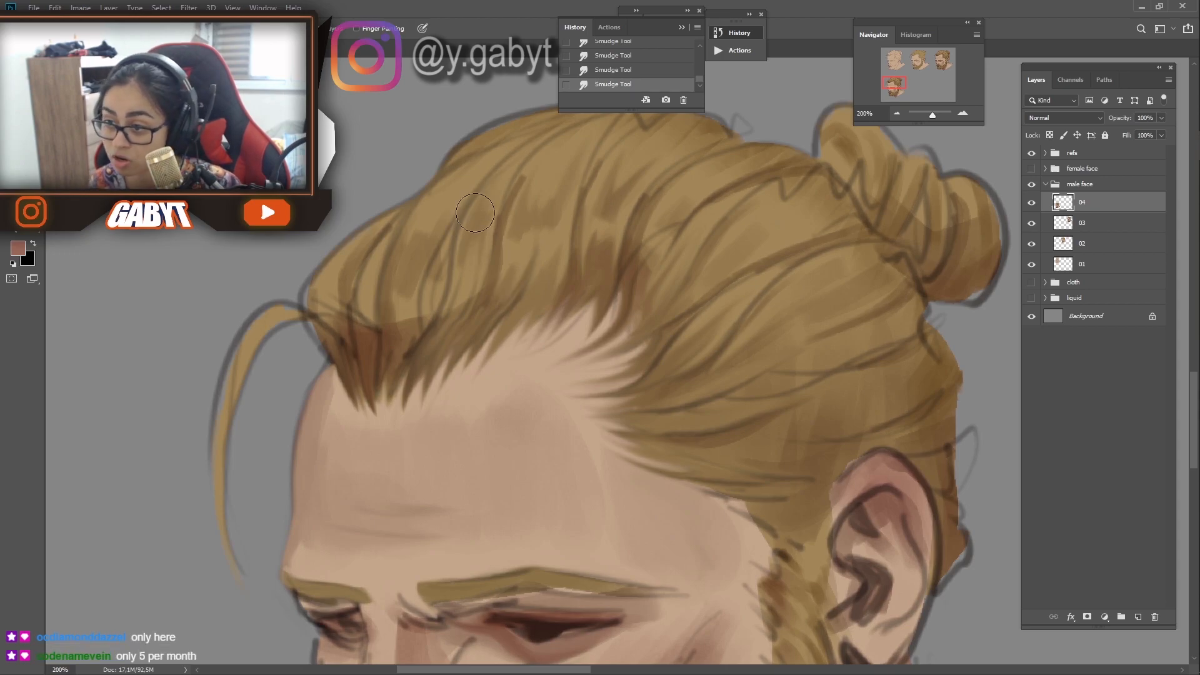
Smudge the line art of the front strands and the loose curved lock into the hair colour
{"action": "left_click_drag", "start_coordinate": [446, 201], "coordinate": [502, 225]}
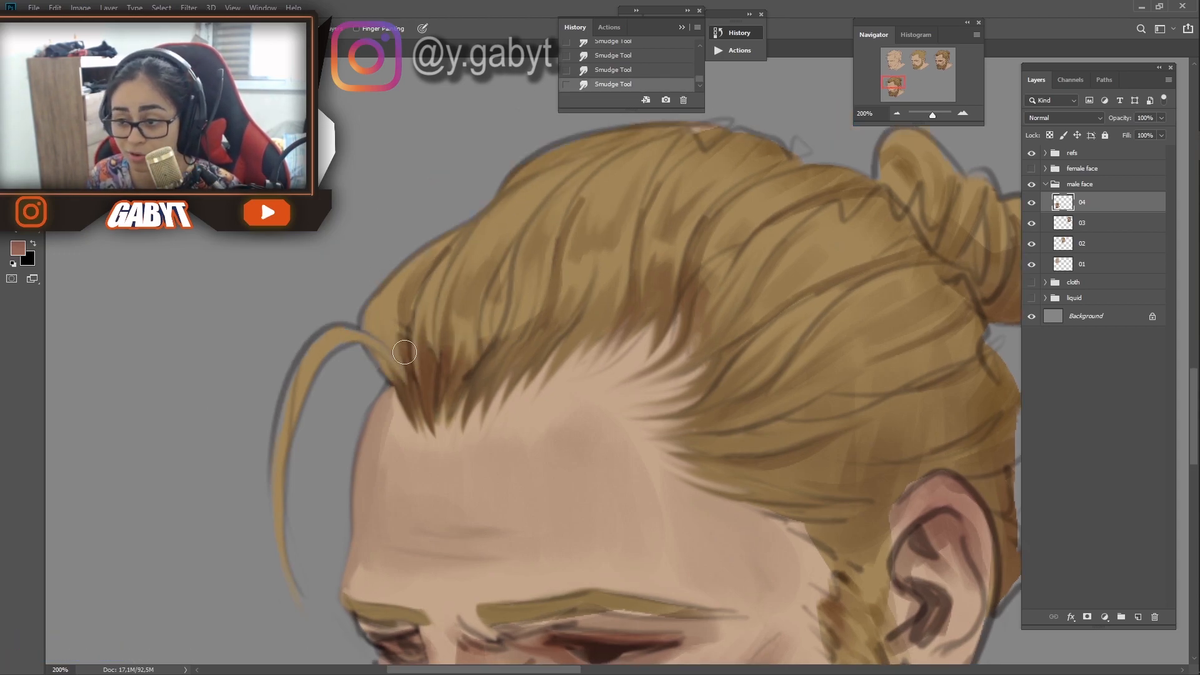
{"action": "left_click_drag", "start_coordinate": [310, 386], "coordinate": [249, 454]}
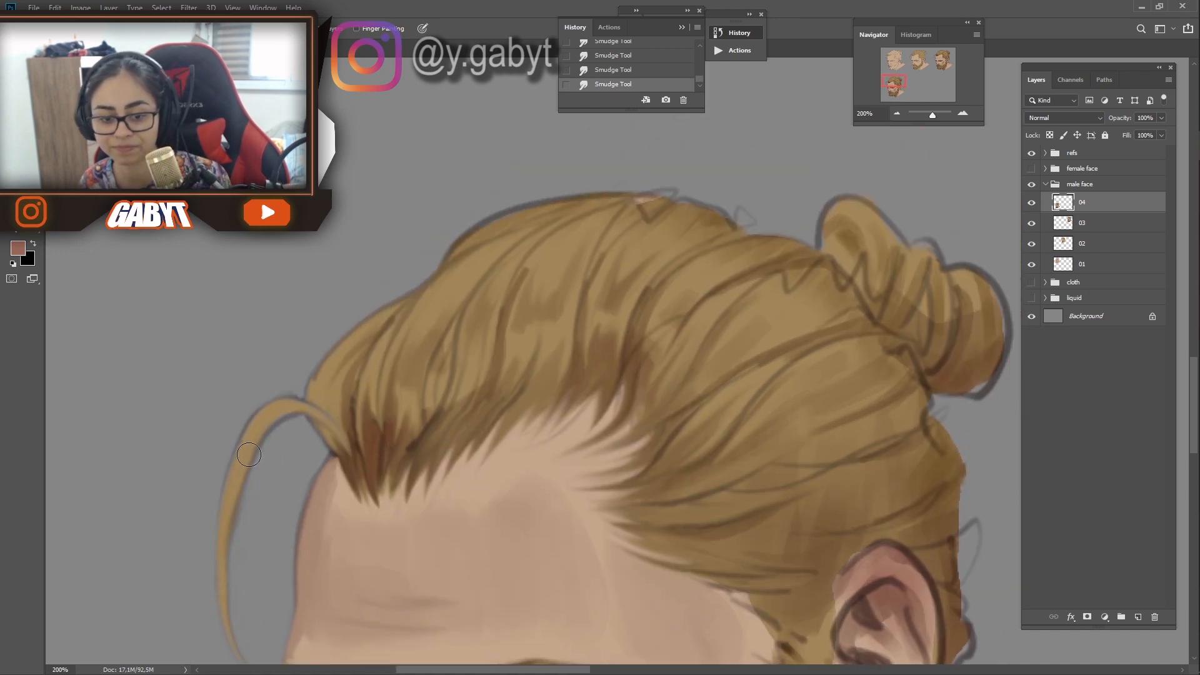
{"action": "left_click_drag", "start_coordinate": [511, 380], "coordinate": [380, 390]}
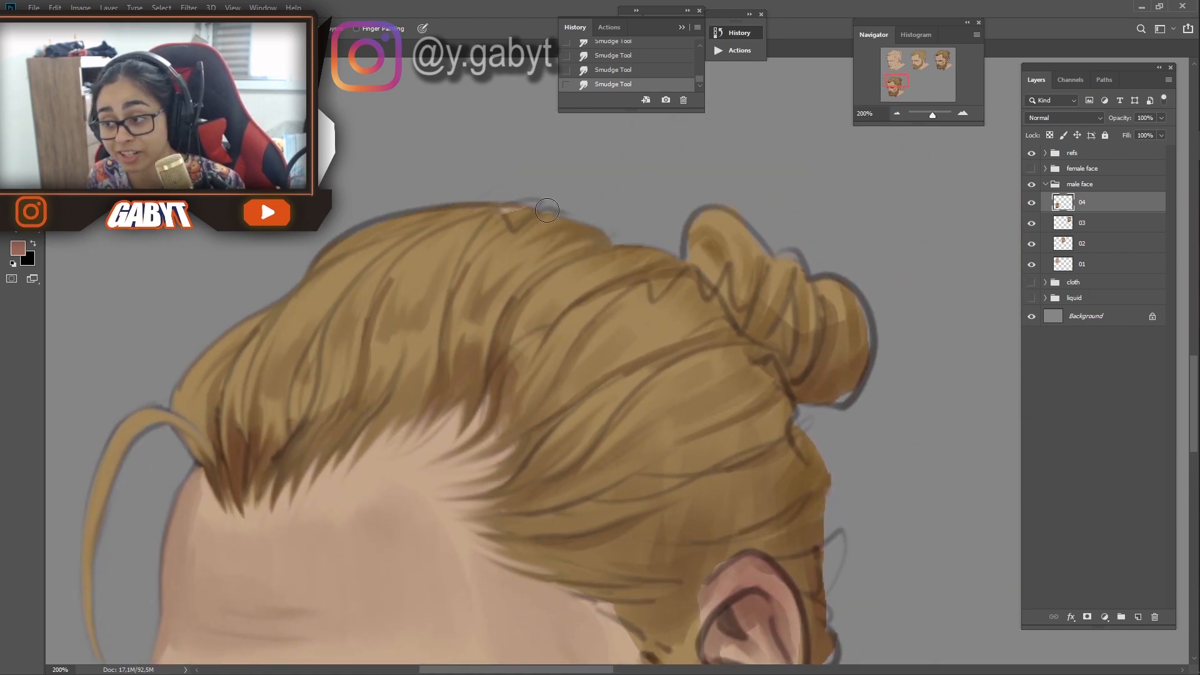
Smudge the outline and dark strand lines across the crown and hair bun into the hair colour
{"action": "mouse_move", "coordinate": [530, 195]}
{"action": "left_mouse_down"}
{"action": "mouse_move", "coordinate": [502, 190]}
{"action": "mouse_move", "coordinate": [499, 253]}
{"action": "mouse_move", "coordinate": [544, 207]}
{"action": "mouse_move", "coordinate": [389, 211]}
{"action": "mouse_move", "coordinate": [342, 242]}
{"action": "left_mouse_up"}
{"action": "mouse_move", "coordinate": [441, 249]}
{"action": "left_mouse_down"}
{"action": "mouse_move", "coordinate": [369, 244]}
{"action": "mouse_move", "coordinate": [307, 298]}
{"action": "left_mouse_up"}
{"action": "left_click_drag", "start_coordinate": [667, 292], "coordinate": [601, 311]}
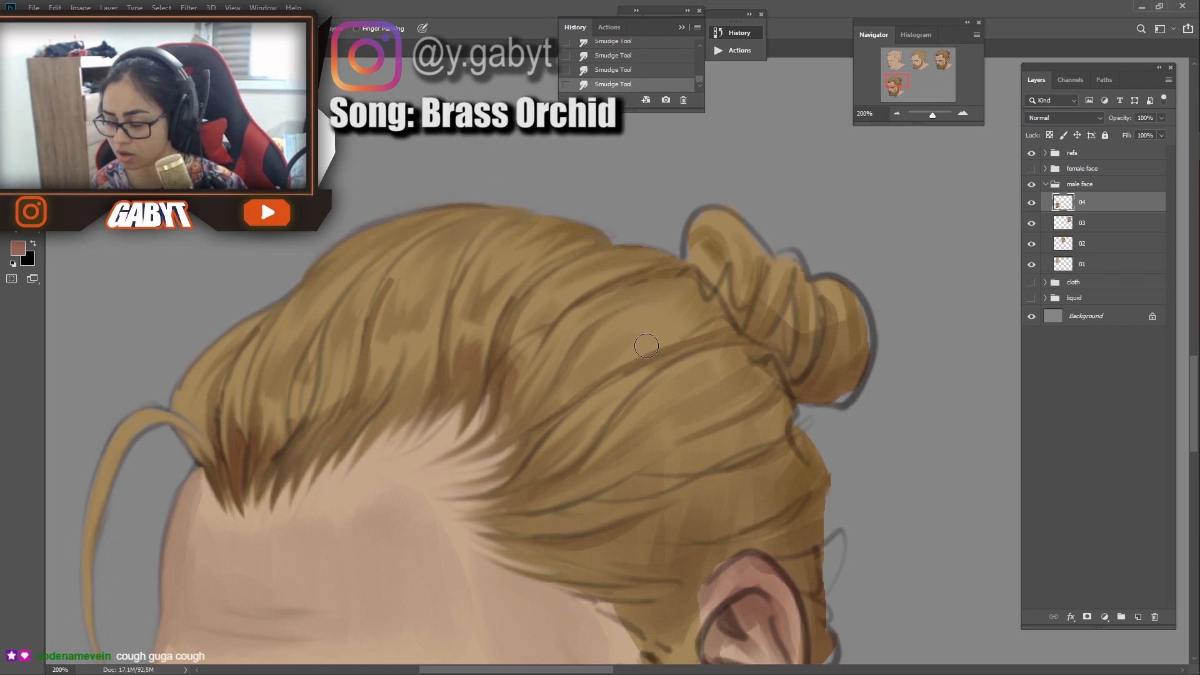
{"action": "mouse_move", "coordinate": [692, 248]}
{"action": "left_mouse_down"}
{"action": "mouse_move", "coordinate": [725, 218]}
{"action": "mouse_move", "coordinate": [475, 174]}
{"action": "mouse_move", "coordinate": [476, 235]}
{"action": "mouse_move", "coordinate": [483, 222]}
{"action": "mouse_move", "coordinate": [584, 259]}
{"action": "mouse_move", "coordinate": [590, 350]}
{"action": "mouse_move", "coordinate": [520, 291]}
{"action": "left_mouse_up"}
{"action": "mouse_move", "coordinate": [585, 357]}
{"action": "left_mouse_down"}
{"action": "mouse_move", "coordinate": [548, 350]}
{"action": "mouse_move", "coordinate": [546, 410]}
{"action": "mouse_move", "coordinate": [559, 364]}
{"action": "mouse_move", "coordinate": [599, 437]}
{"action": "mouse_move", "coordinate": [661, 270]}
{"action": "left_mouse_up"}
{"action": "mouse_move", "coordinate": [653, 394]}
{"action": "left_mouse_down"}
{"action": "mouse_move", "coordinate": [617, 448]}
{"action": "mouse_move", "coordinate": [645, 381]}
{"action": "mouse_move", "coordinate": [625, 437]}
{"action": "left_mouse_up"}
{"action": "left_click_drag", "start_coordinate": [539, 321], "coordinate": [514, 356]}
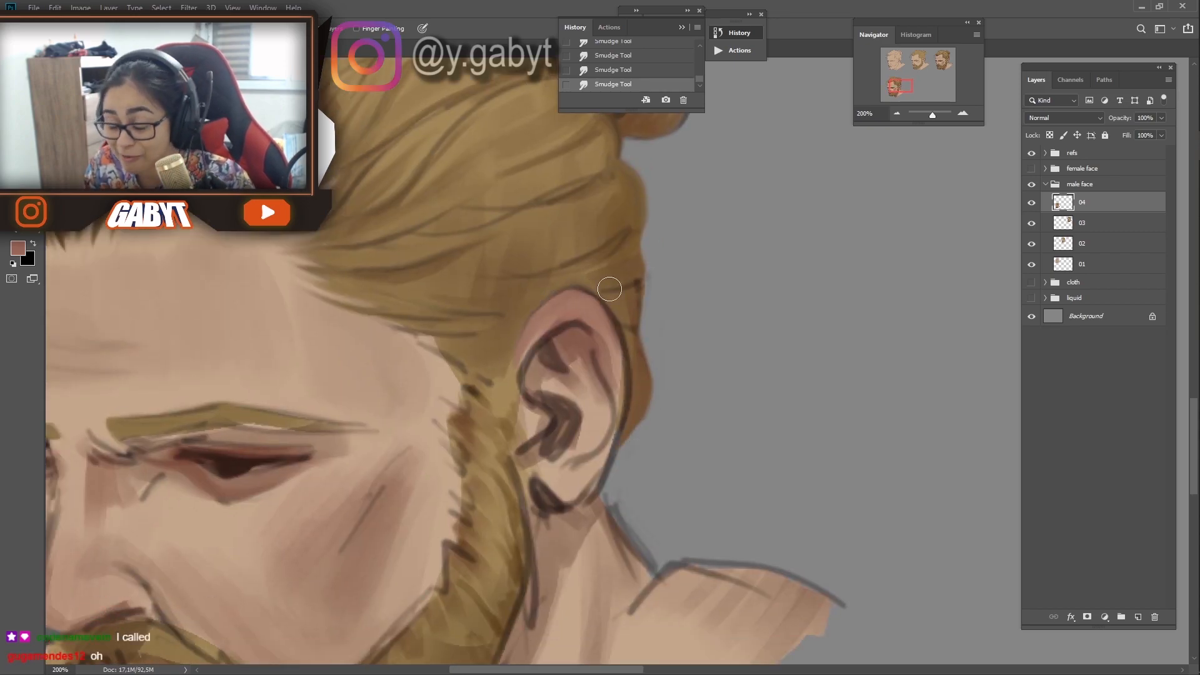
Smudge the line art behind the ear into the hair and blend the ear's outline and inner shadows
{"action": "left_click_drag", "start_coordinate": [630, 295], "coordinate": [537, 228]}
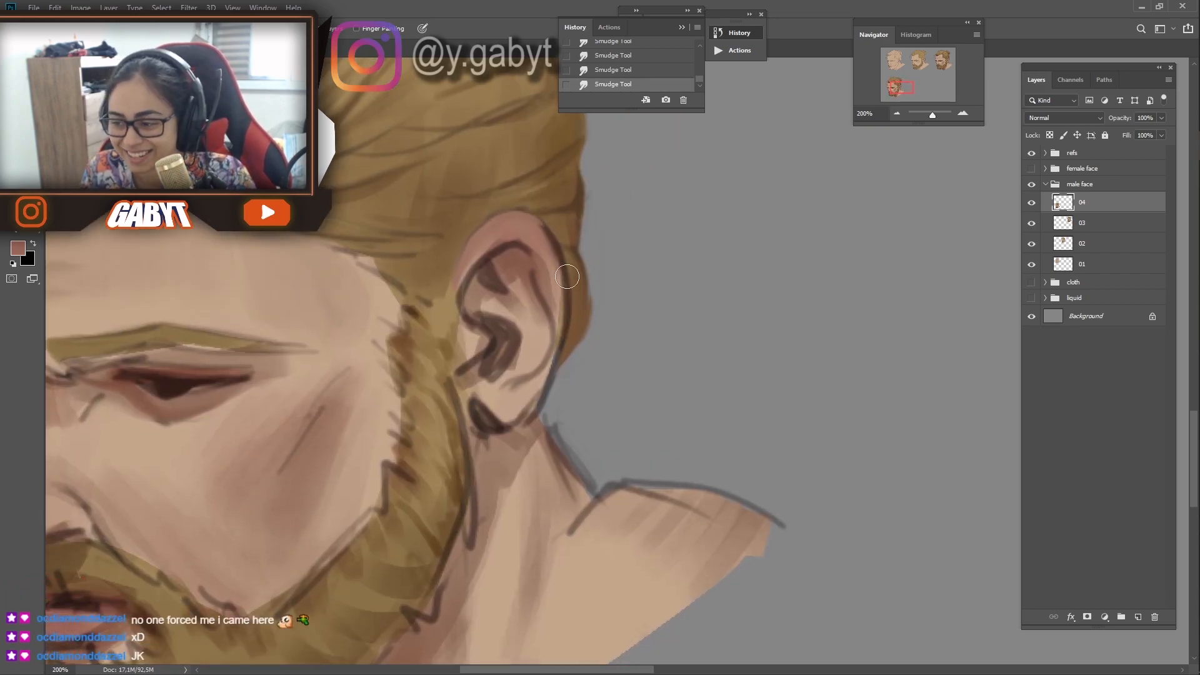
{"action": "mouse_move", "coordinate": [566, 277]}
{"action": "left_mouse_down"}
{"action": "mouse_move", "coordinate": [553, 339]}
{"action": "mouse_move", "coordinate": [536, 349]}
{"action": "mouse_move", "coordinate": [508, 274]}
{"action": "mouse_move", "coordinate": [510, 310]}
{"action": "mouse_move", "coordinate": [488, 274]}
{"action": "mouse_move", "coordinate": [526, 320]}
{"action": "left_mouse_up"}
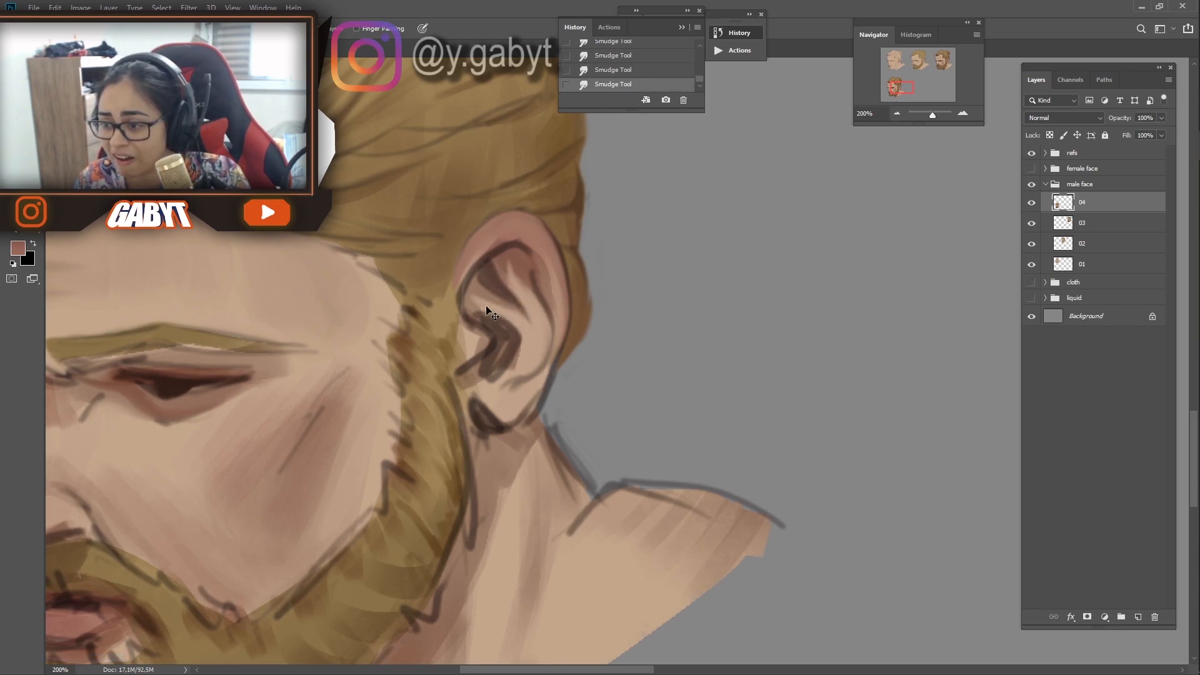
{"action": "left_click_drag", "start_coordinate": [439, 300], "coordinate": [473, 244]}
{"action": "mouse_move", "coordinate": [550, 268]}
{"action": "left_mouse_down"}
{"action": "mouse_move", "coordinate": [508, 318]}
{"action": "mouse_move", "coordinate": [506, 301]}
{"action": "mouse_move", "coordinate": [469, 310]}
{"action": "mouse_move", "coordinate": [482, 429]}
{"action": "mouse_move", "coordinate": [419, 291]}
{"action": "mouse_move", "coordinate": [400, 335]}
{"action": "left_mouse_up"}
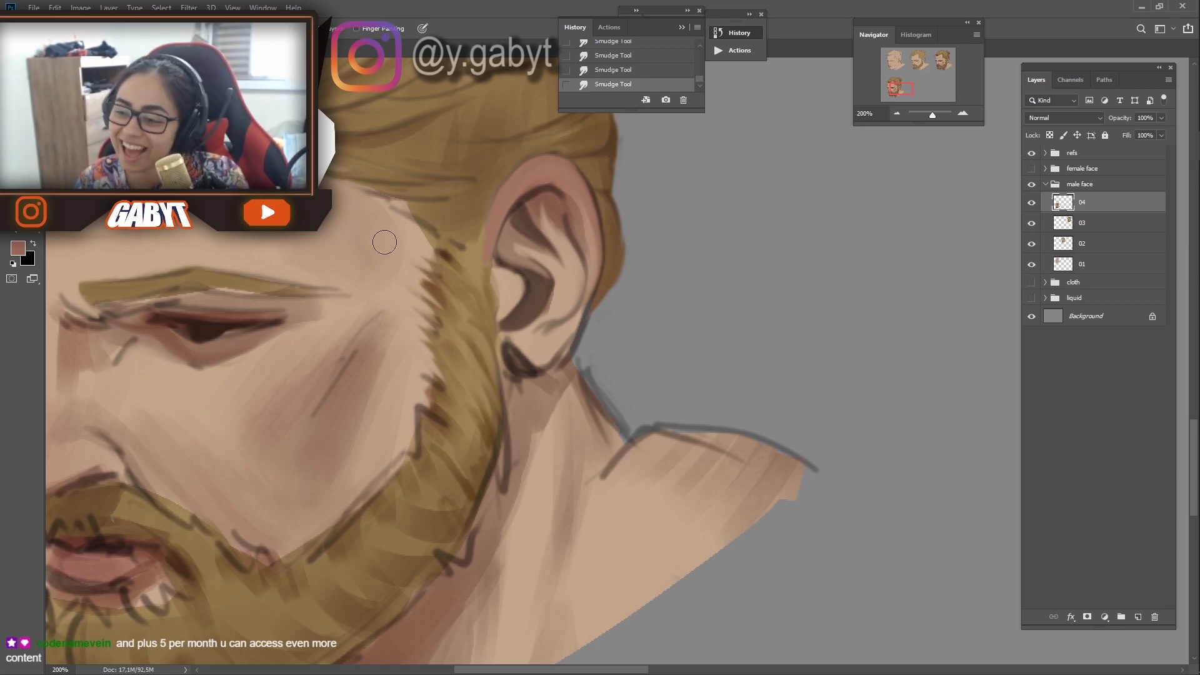
Smudge the beard's upper edge into tapered strands over the cheek, from the sideburn down to the mouth area
{"action": "left_click_drag", "start_coordinate": [440, 250], "coordinate": [374, 195]}
{"action": "mouse_move", "coordinate": [437, 380]}
{"action": "left_mouse_down"}
{"action": "mouse_move", "coordinate": [419, 287]}
{"action": "mouse_move", "coordinate": [443, 221]}
{"action": "mouse_move", "coordinate": [420, 289]}
{"action": "mouse_move", "coordinate": [394, 312]}
{"action": "left_mouse_up"}
{"action": "mouse_move", "coordinate": [365, 342]}
{"action": "left_mouse_down"}
{"action": "mouse_move", "coordinate": [531, 370]}
{"action": "mouse_move", "coordinate": [548, 402]}
{"action": "left_mouse_up"}
{"action": "left_click_drag", "start_coordinate": [525, 403], "coordinate": [509, 375]}
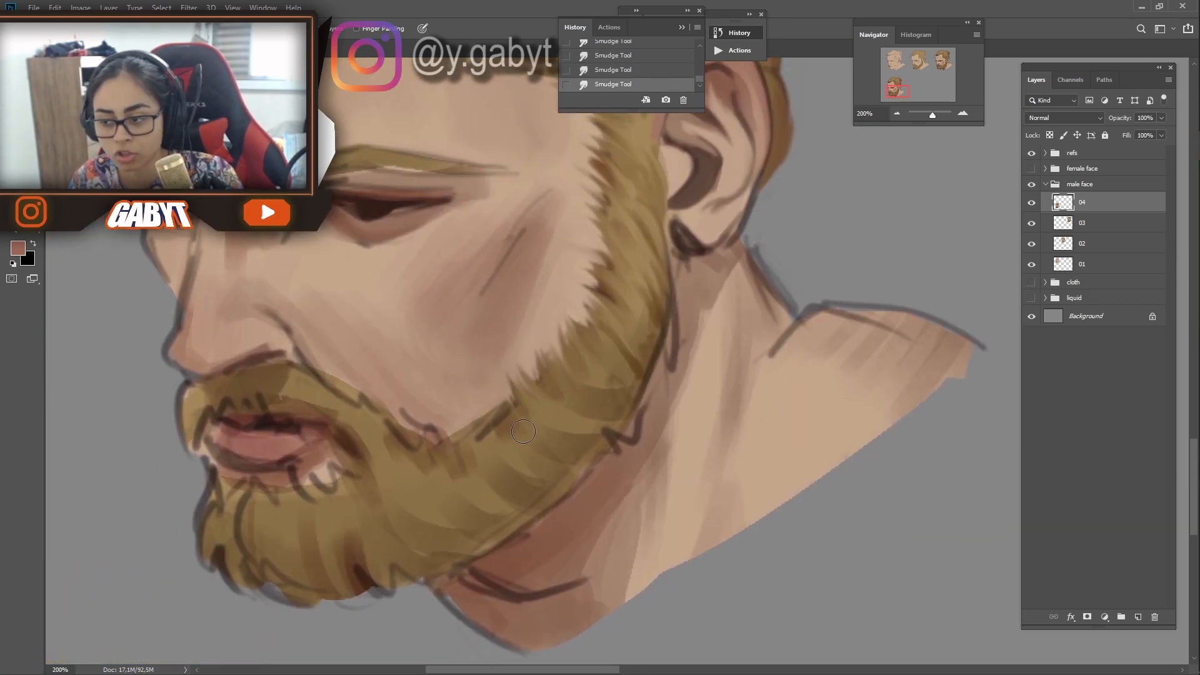
{"action": "left_click_drag", "start_coordinate": [523, 432], "coordinate": [425, 456]}
{"action": "left_click_drag", "start_coordinate": [387, 495], "coordinate": [425, 486]}
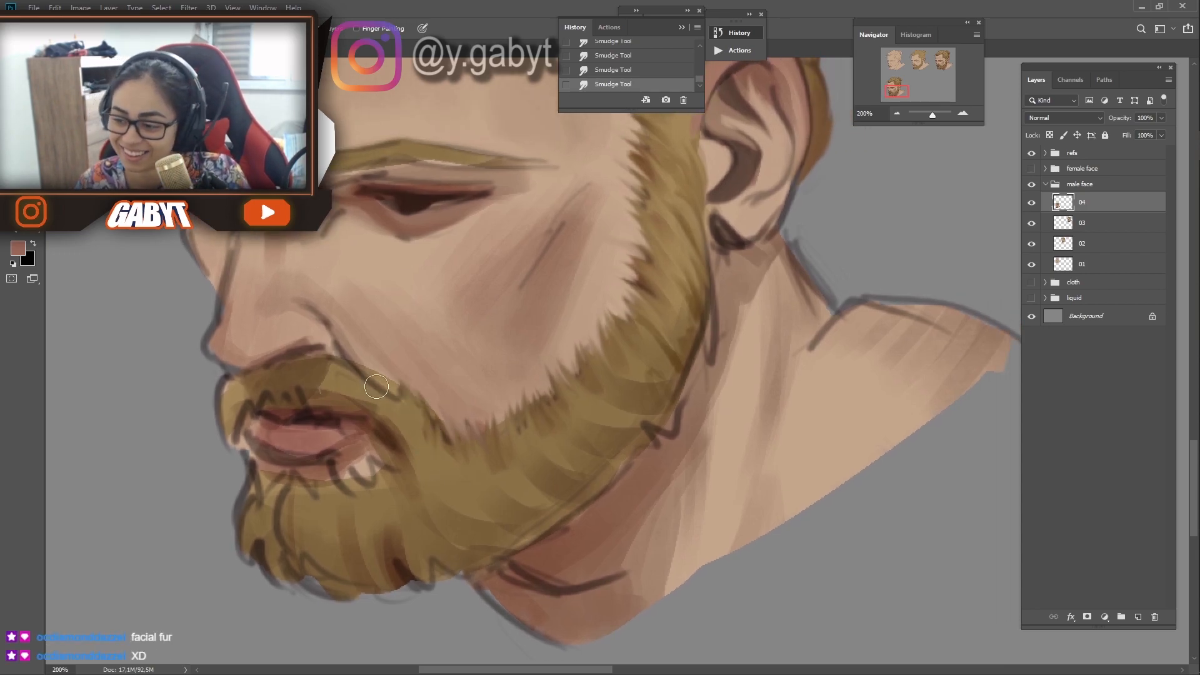
Smudge the nose outline and nostril lines into the skin and soften the moustache's upper edge
{"action": "left_click_drag", "start_coordinate": [218, 357], "coordinate": [229, 307]}
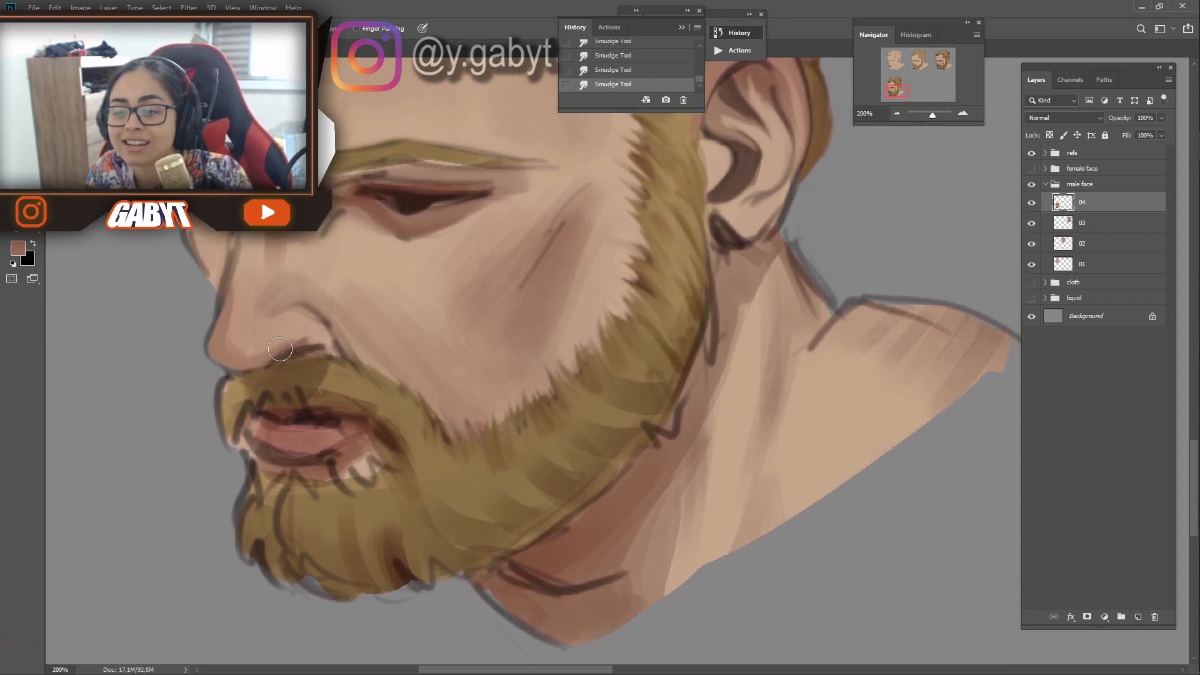
{"action": "left_click_drag", "start_coordinate": [348, 328], "coordinate": [394, 352]}
{"action": "left_click_drag", "start_coordinate": [571, 219], "coordinate": [597, 209]}
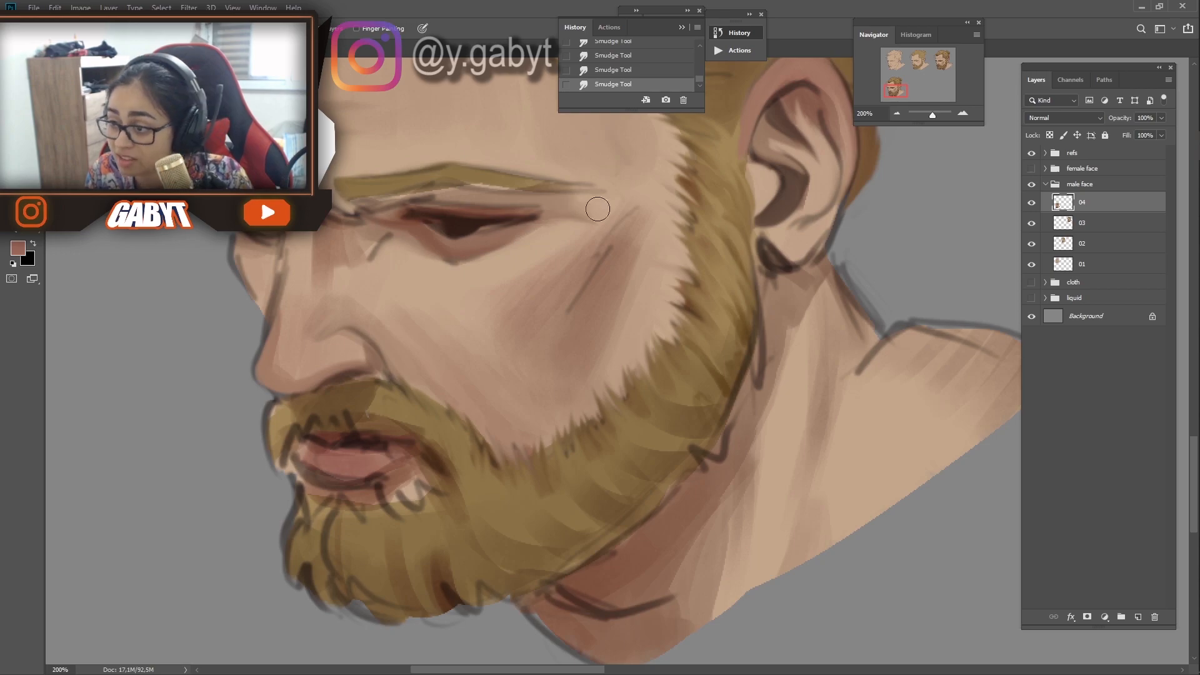
Smudge the moustache and the beard below the lips into tapered strands, blending away their sketch lines
{"action": "left_click_drag", "start_coordinate": [511, 531], "coordinate": [605, 383]}
{"action": "left_click_drag", "start_coordinate": [550, 337], "coordinate": [553, 361]}
{"action": "mouse_move", "coordinate": [507, 341]}
{"action": "left_mouse_down"}
{"action": "mouse_move", "coordinate": [493, 361]}
{"action": "mouse_move", "coordinate": [455, 366]}
{"action": "left_mouse_up"}
{"action": "mouse_move", "coordinate": [500, 322]}
{"action": "left_mouse_down"}
{"action": "mouse_move", "coordinate": [506, 360]}
{"action": "mouse_move", "coordinate": [528, 353]}
{"action": "left_mouse_up"}
{"action": "left_click_drag", "start_coordinate": [461, 256], "coordinate": [445, 286]}
{"action": "left_click_drag", "start_coordinate": [418, 267], "coordinate": [400, 303]}
{"action": "left_click_drag", "start_coordinate": [381, 256], "coordinate": [355, 306]}
{"action": "mouse_move", "coordinate": [378, 310]}
{"action": "left_mouse_down"}
{"action": "mouse_move", "coordinate": [398, 356]}
{"action": "mouse_move", "coordinate": [376, 425]}
{"action": "left_mouse_up"}
{"action": "left_click_drag", "start_coordinate": [395, 416], "coordinate": [425, 469]}
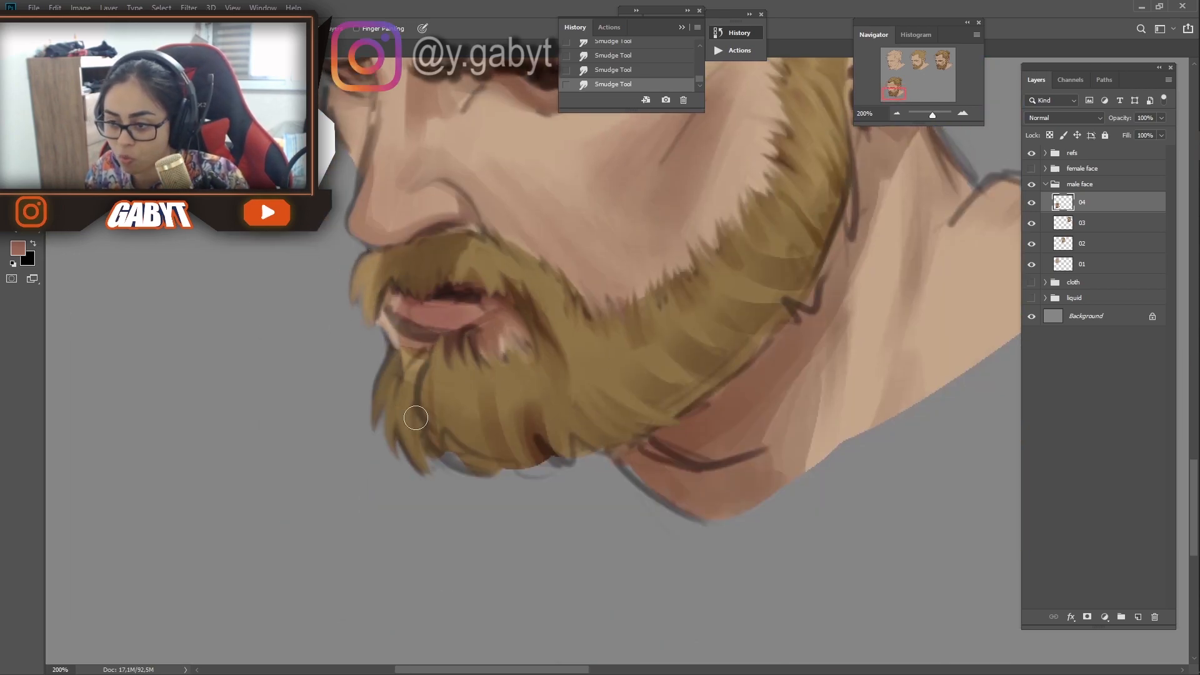
Blend the lips' colours and smudge the front of the chin beard into long strands
{"action": "left_click_drag", "start_coordinate": [417, 350], "coordinate": [405, 390]}
{"action": "left_click_drag", "start_coordinate": [467, 333], "coordinate": [430, 306]}
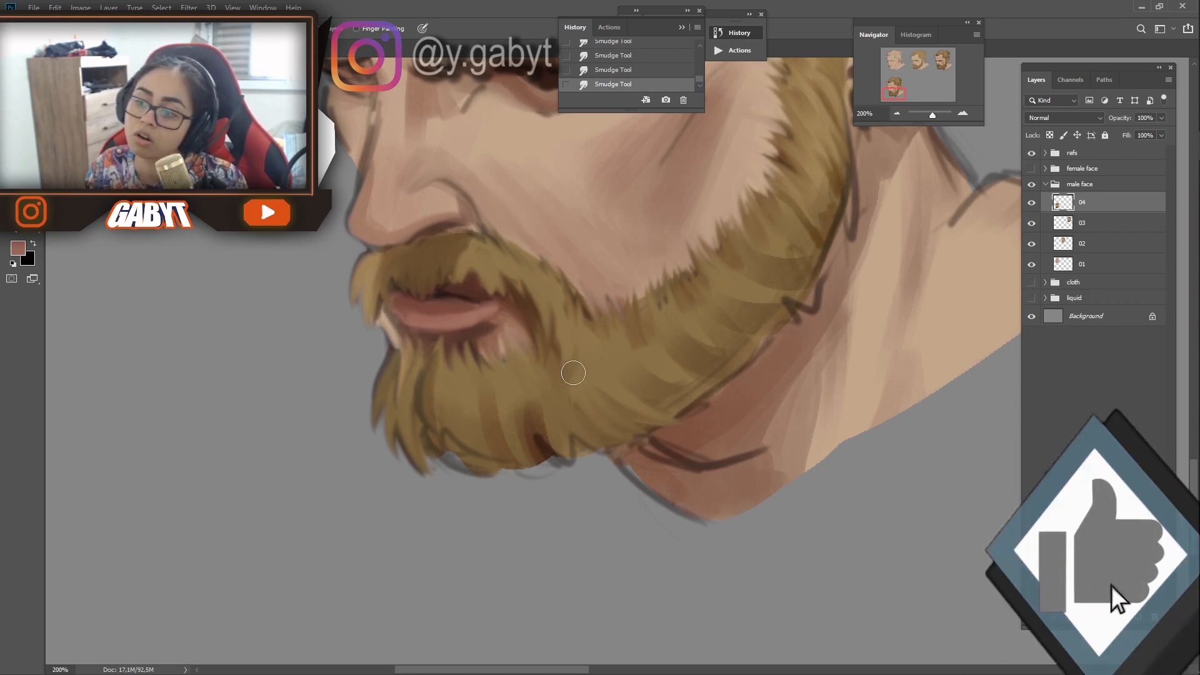
{"action": "left_click_drag", "start_coordinate": [431, 375], "coordinate": [447, 450]}
{"action": "left_click_drag", "start_coordinate": [460, 391], "coordinate": [466, 482]}
{"action": "left_click_drag", "start_coordinate": [528, 425], "coordinate": [453, 442]}
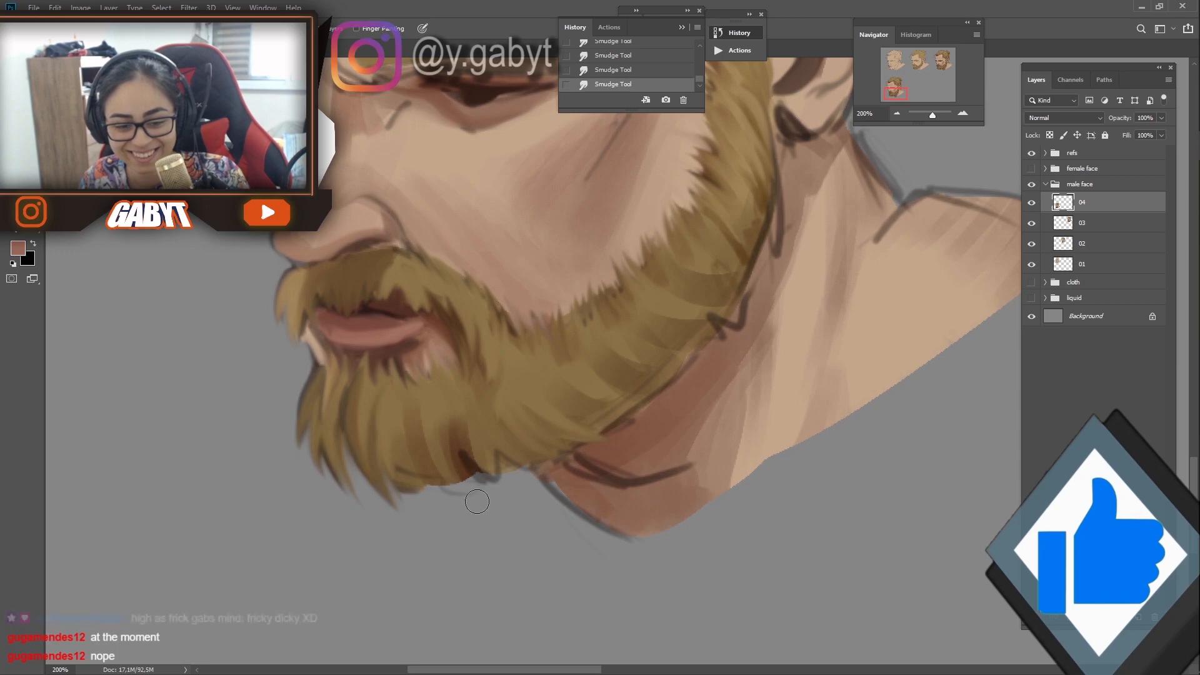
Smudge the bottom edge of the chin beard outward into tapered strands that replace the outline
{"action": "left_click_drag", "start_coordinate": [477, 501], "coordinate": [361, 489]}
{"action": "left_click_drag", "start_coordinate": [289, 417], "coordinate": [328, 475]}
{"action": "mouse_move", "coordinate": [340, 415]}
{"action": "left_mouse_down"}
{"action": "mouse_move", "coordinate": [364, 469]}
{"action": "mouse_move", "coordinate": [400, 472]}
{"action": "left_mouse_up"}
{"action": "left_click_drag", "start_coordinate": [474, 406], "coordinate": [514, 429]}
{"action": "left_click_drag", "start_coordinate": [540, 359], "coordinate": [559, 372]}
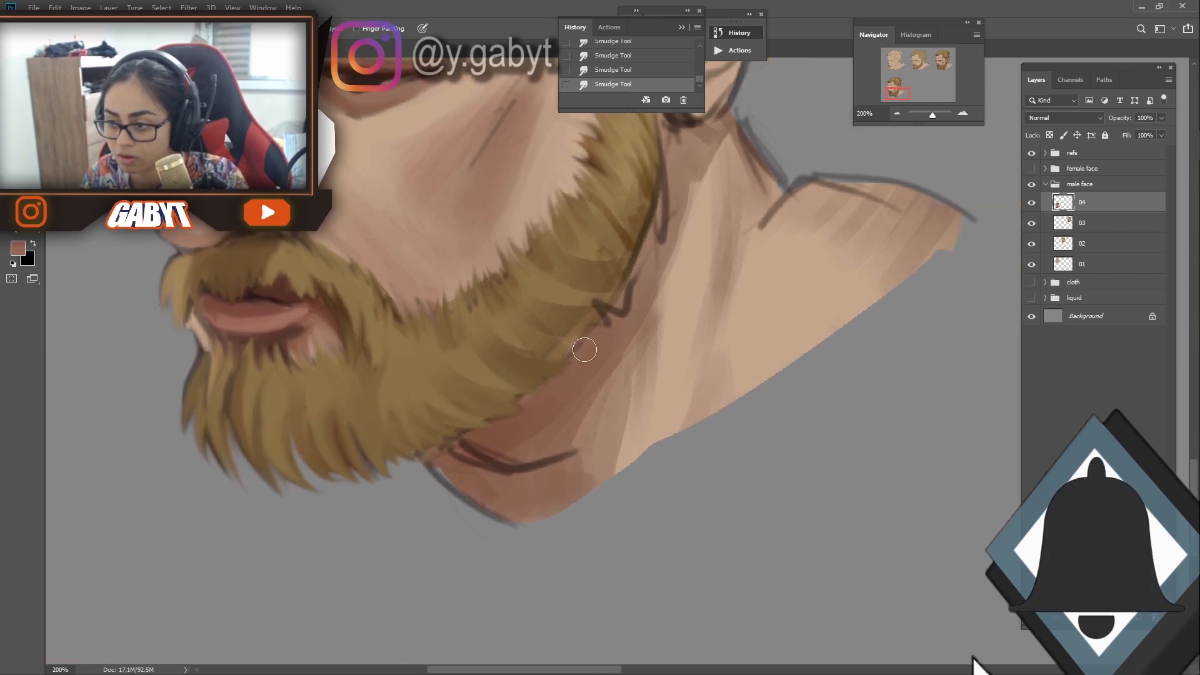
Smudge the beard's jawline edge into strands against the neck and blend away its zigzag sketch line
{"action": "left_click_drag", "start_coordinate": [634, 266], "coordinate": [559, 377]}
{"action": "left_click_drag", "start_coordinate": [512, 310], "coordinate": [571, 332]}
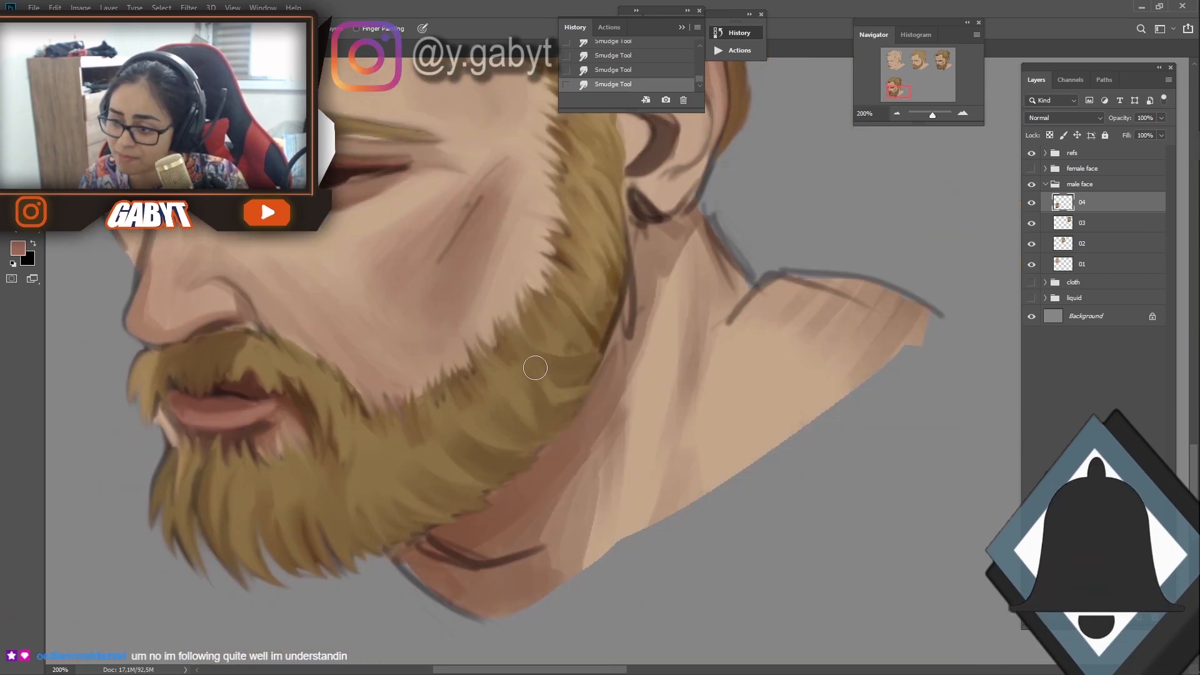
{"action": "left_click_drag", "start_coordinate": [565, 381], "coordinate": [537, 441]}
{"action": "left_click_drag", "start_coordinate": [568, 337], "coordinate": [570, 375]}
{"action": "mouse_move", "coordinate": [597, 307]}
{"action": "left_mouse_down"}
{"action": "mouse_move", "coordinate": [577, 343]}
{"action": "mouse_move", "coordinate": [633, 247]}
{"action": "left_mouse_up"}
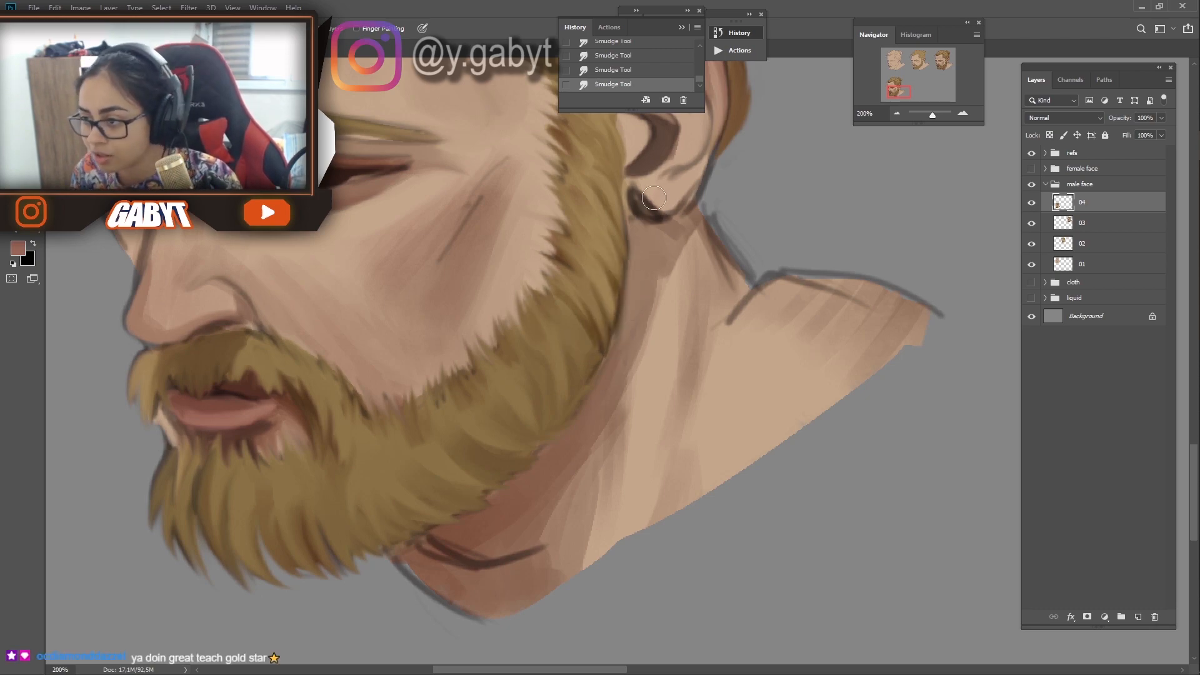
Blend the dark shading under the earlobe and smudge the sideburn below the ear into finer strands
{"action": "left_click_drag", "start_coordinate": [625, 290], "coordinate": [684, 317]}
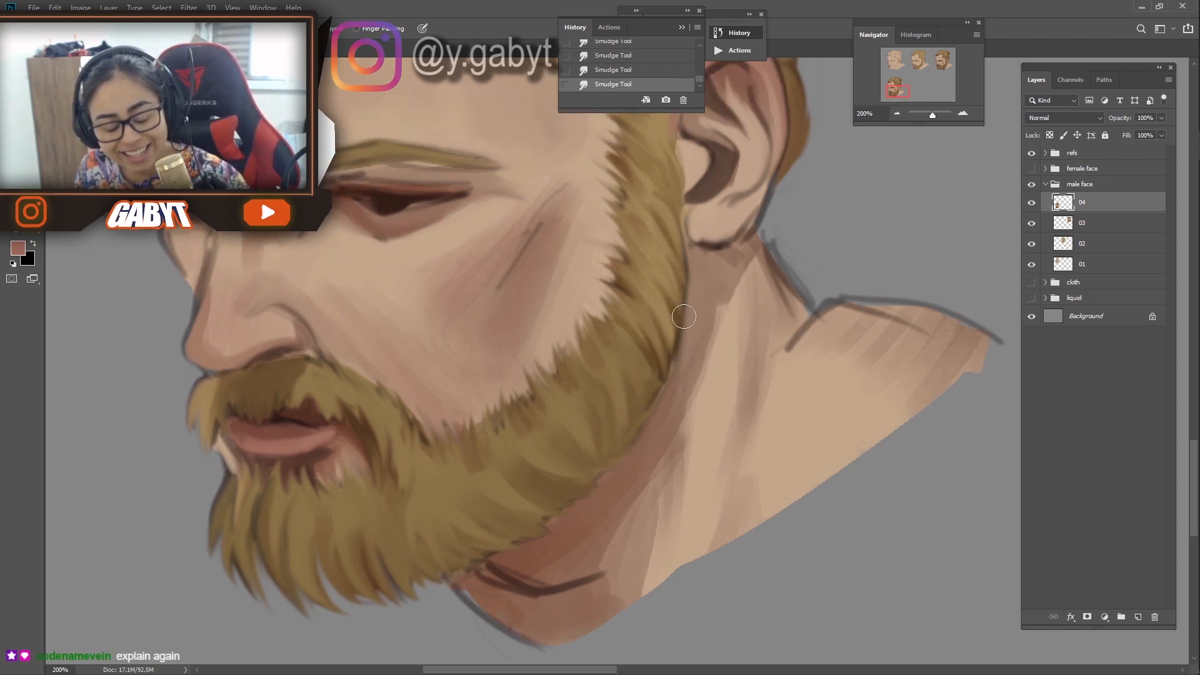
{"action": "left_click_drag", "start_coordinate": [633, 251], "coordinate": [615, 324]}
{"action": "left_click_drag", "start_coordinate": [649, 369], "coordinate": [663, 405]}
{"action": "left_click_drag", "start_coordinate": [657, 334], "coordinate": [676, 362]}
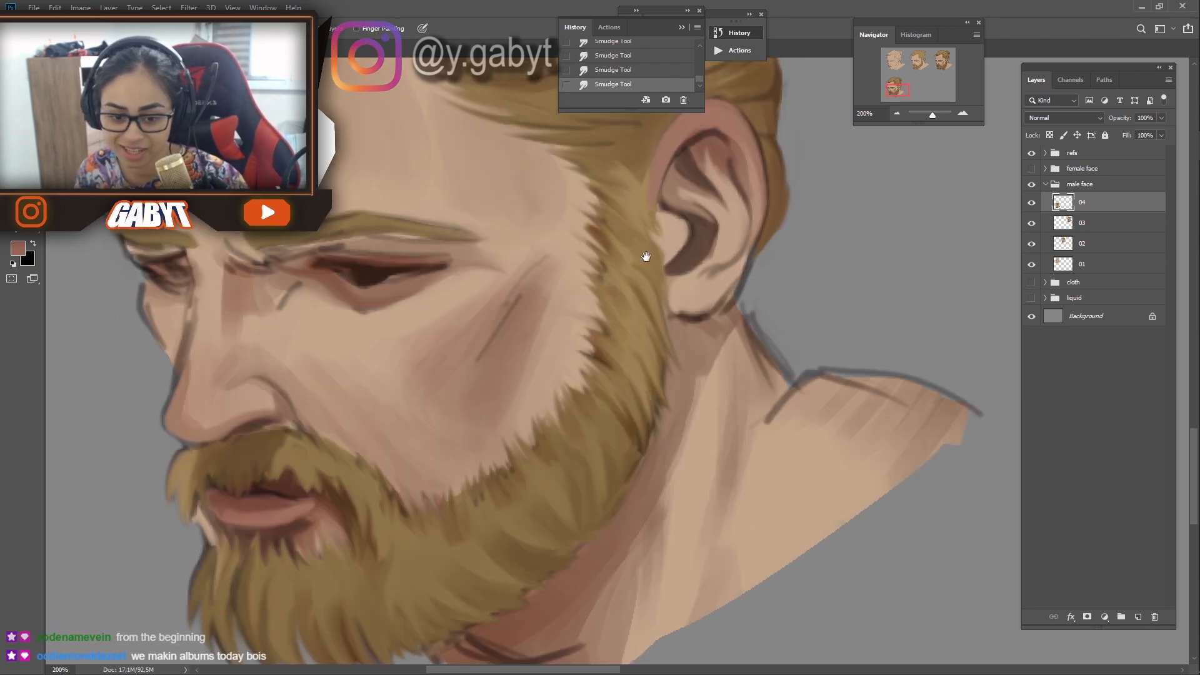
Smudge the outline and shading of the shoulder and the back of the neck into the skin
{"action": "left_click_drag", "start_coordinate": [646, 256], "coordinate": [579, 253]}
{"action": "mouse_move", "coordinate": [653, 295]}
{"action": "left_mouse_down"}
{"action": "mouse_move", "coordinate": [625, 318]}
{"action": "mouse_move", "coordinate": [702, 346]}
{"action": "left_mouse_up"}
{"action": "mouse_move", "coordinate": [688, 356]}
{"action": "left_mouse_down"}
{"action": "mouse_move", "coordinate": [625, 285]}
{"action": "mouse_move", "coordinate": [650, 311]}
{"action": "mouse_move", "coordinate": [821, 336]}
{"action": "mouse_move", "coordinate": [786, 320]}
{"action": "mouse_move", "coordinate": [748, 345]}
{"action": "left_mouse_up"}
{"action": "left_click_drag", "start_coordinate": [647, 337], "coordinate": [616, 354]}
{"action": "key", "text": "b"}
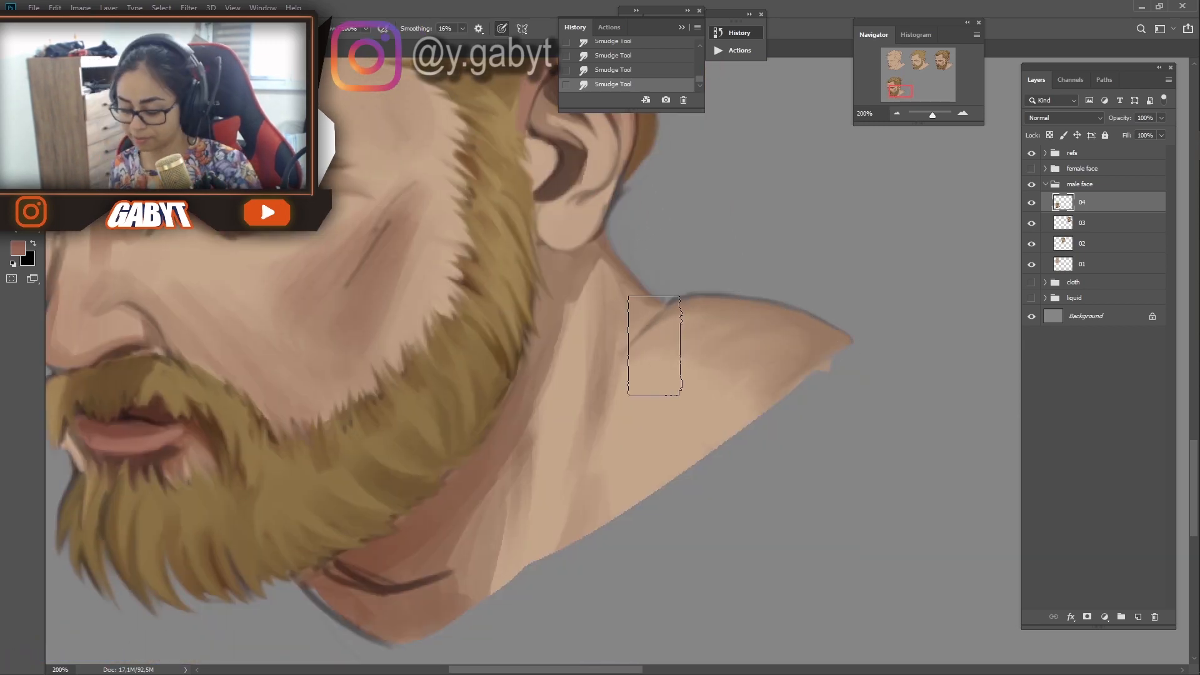
{"action": "key", "text": "r"}
{"action": "left_click_drag", "start_coordinate": [686, 275], "coordinate": [656, 347]}
Blend the neck's crease lines and shadows below the beard, undoing the last two actions
{"action": "left_click_drag", "start_coordinate": [481, 517], "coordinate": [553, 414]}
{"action": "mouse_move", "coordinate": [423, 503]}
{"action": "left_mouse_down"}
{"action": "mouse_move", "coordinate": [414, 538]}
{"action": "mouse_move", "coordinate": [394, 510]}
{"action": "mouse_move", "coordinate": [512, 505]}
{"action": "mouse_move", "coordinate": [449, 542]}
{"action": "left_mouse_up"}
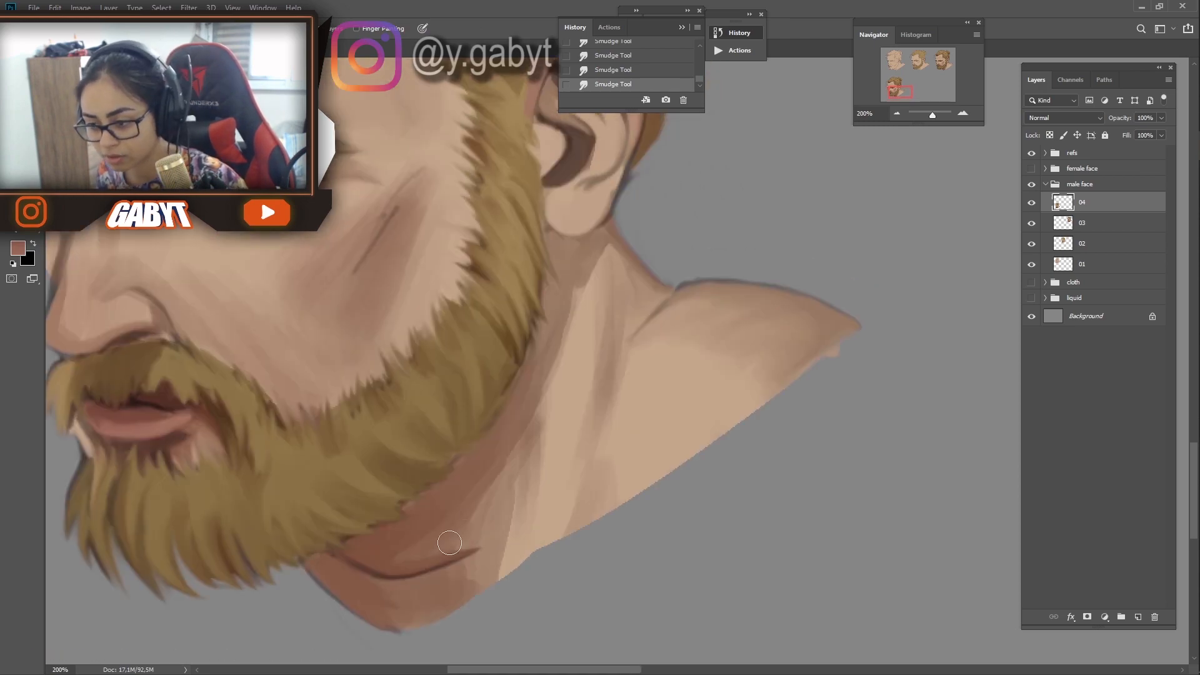
{"action": "left_click_drag", "start_coordinate": [548, 348], "coordinate": [498, 369]}
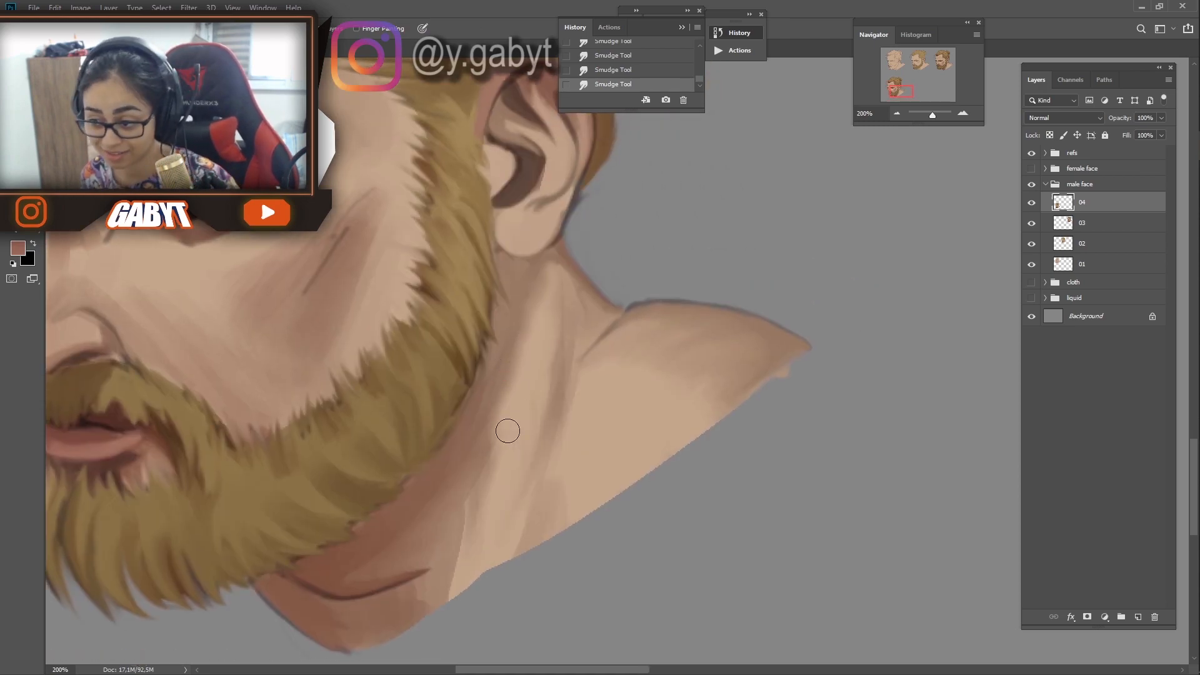
{"action": "left_click_drag", "start_coordinate": [464, 507], "coordinate": [451, 606]}
{"action": "left_click_drag", "start_coordinate": [573, 393], "coordinate": [618, 473]}
{"action": "left_click_drag", "start_coordinate": [932, 115], "coordinate": [931, 115]}
{"action": "left_click_drag", "start_coordinate": [758, 311], "coordinate": [823, 284]}
{"action": "left_click_drag", "start_coordinate": [451, 455], "coordinate": [492, 397]}
{"action": "key", "text": "ctrl+z"}
{"action": "key", "text": "ctrl+z"}
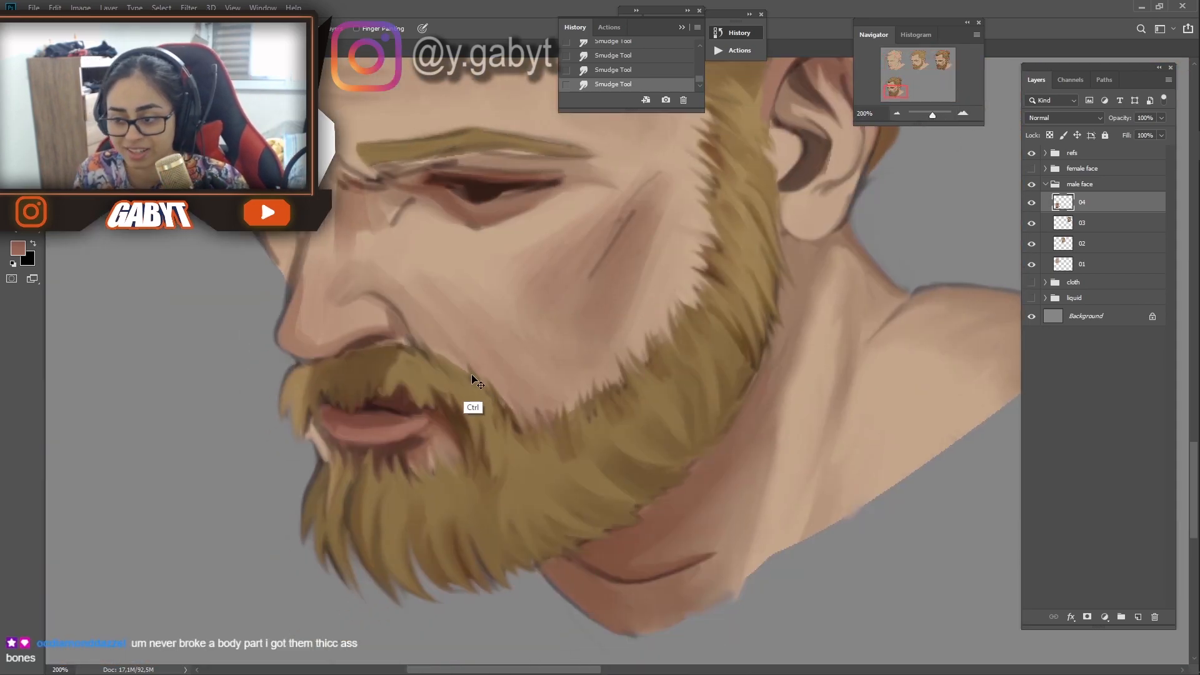
Smudge the lines along the nose bridge, around the eyes and at the near eyebrow's edge into the skin
{"action": "left_click_drag", "start_coordinate": [385, 244], "coordinate": [400, 346]}
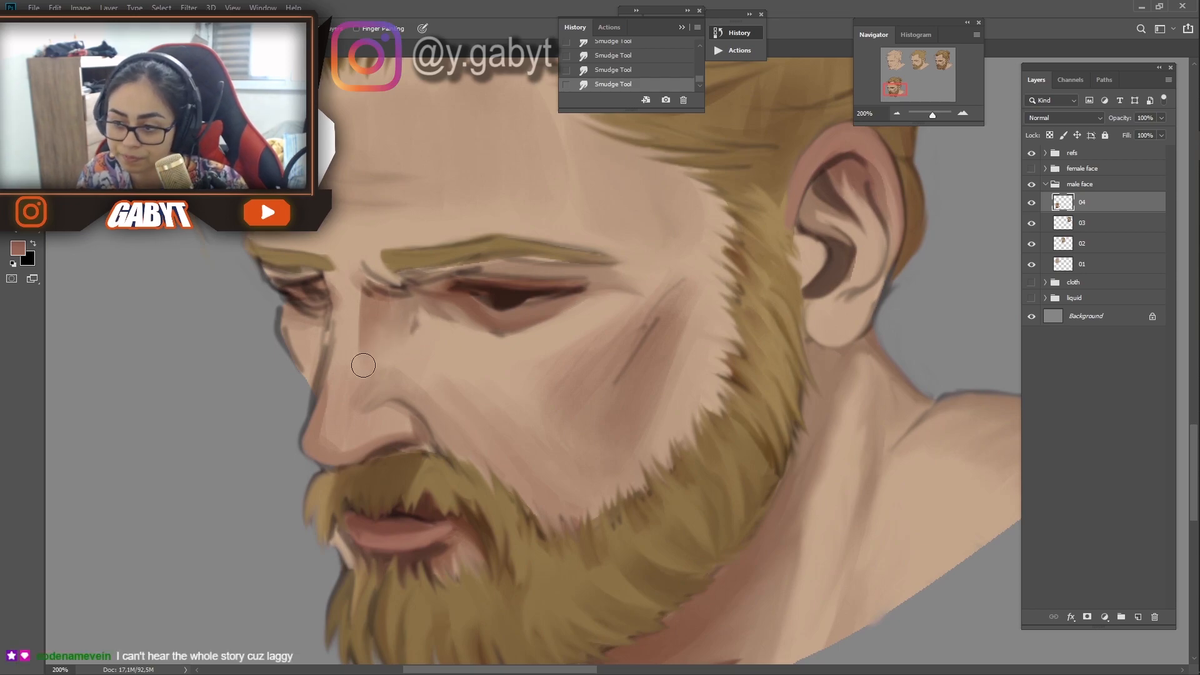
{"action": "mouse_move", "coordinate": [325, 331]}
{"action": "left_mouse_down"}
{"action": "mouse_move", "coordinate": [309, 379]}
{"action": "mouse_move", "coordinate": [348, 370]}
{"action": "left_mouse_up"}
{"action": "left_click_drag", "start_coordinate": [506, 297], "coordinate": [425, 297]}
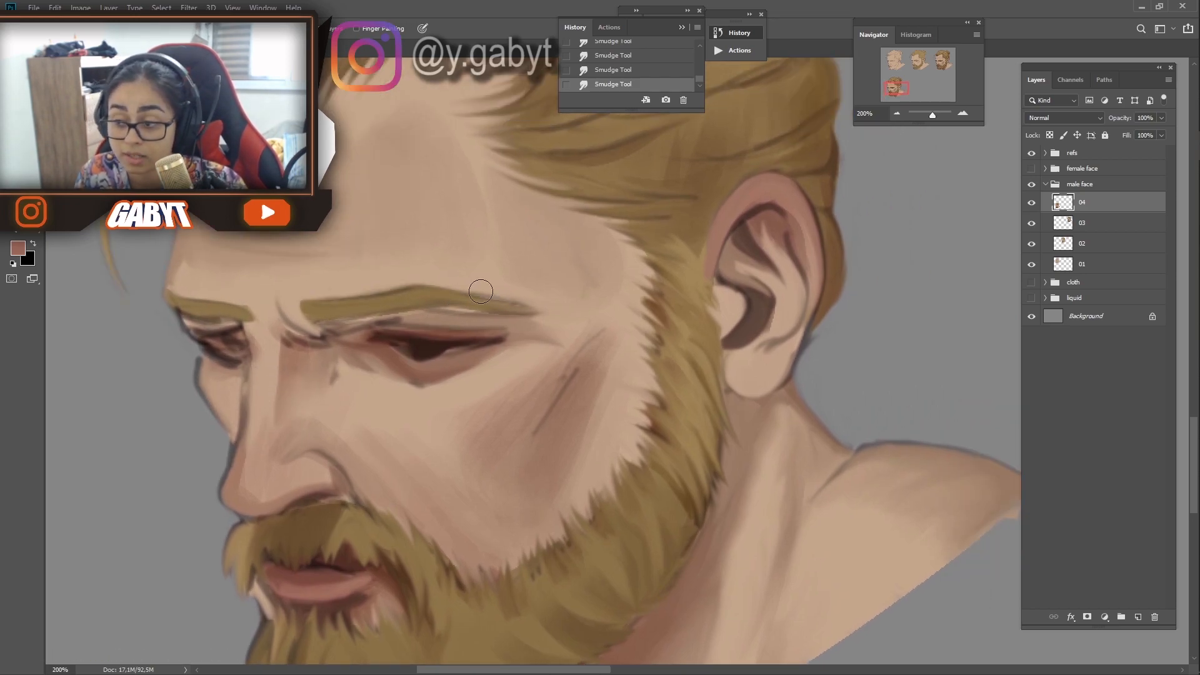
{"action": "left_click_drag", "start_coordinate": [522, 307], "coordinate": [537, 232]}
Brush skin tone below the near eyebrow and dark brown over the upper lids of both eyes
{"action": "right_click", "coordinate": [530, 235]}
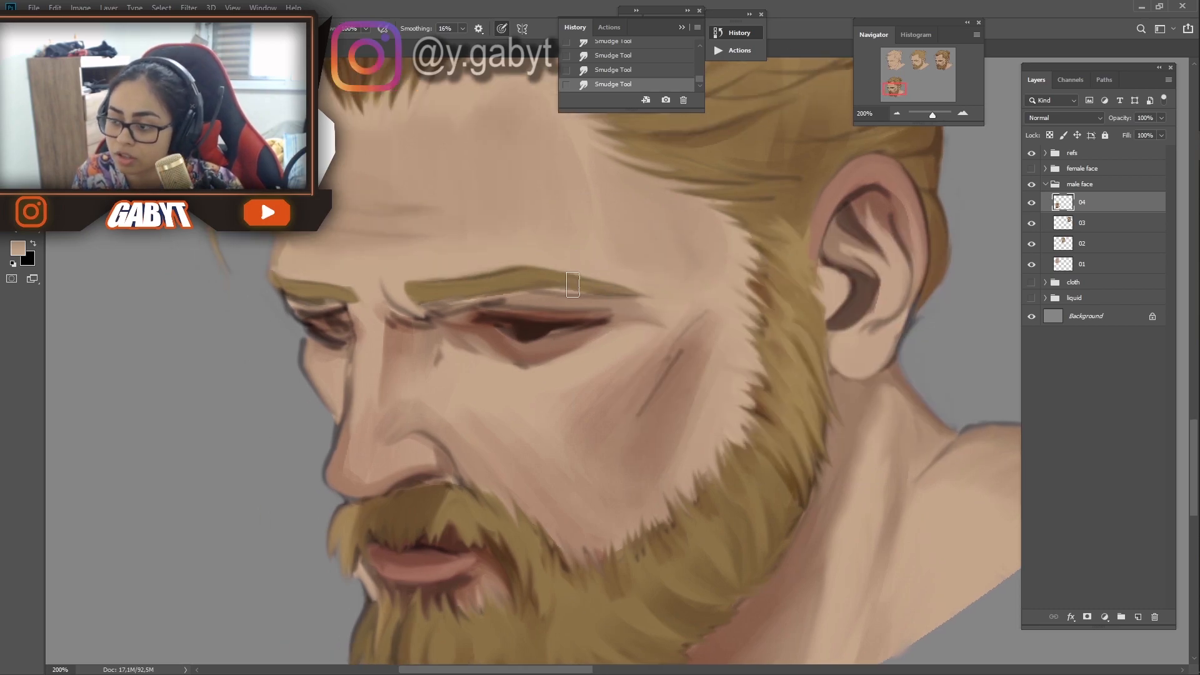
{"action": "right_click", "coordinate": [592, 257]}
{"action": "left_click", "coordinate": [582, 293]}
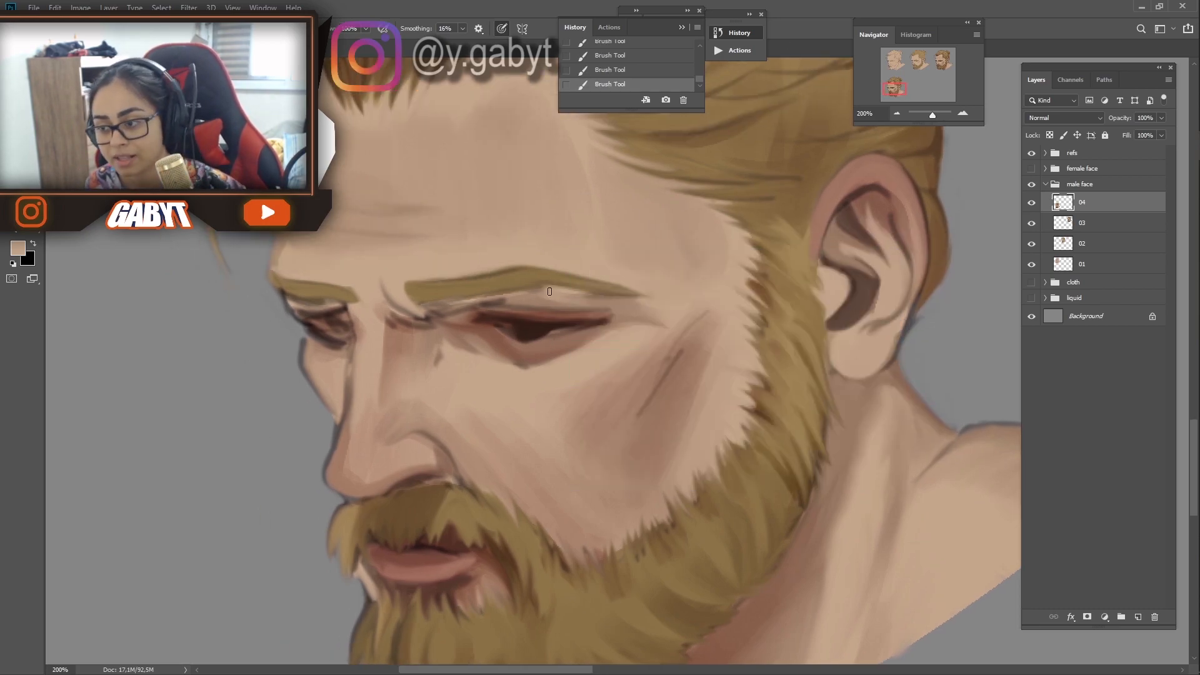
{"action": "left_click_drag", "start_coordinate": [505, 293], "coordinate": [612, 300]}
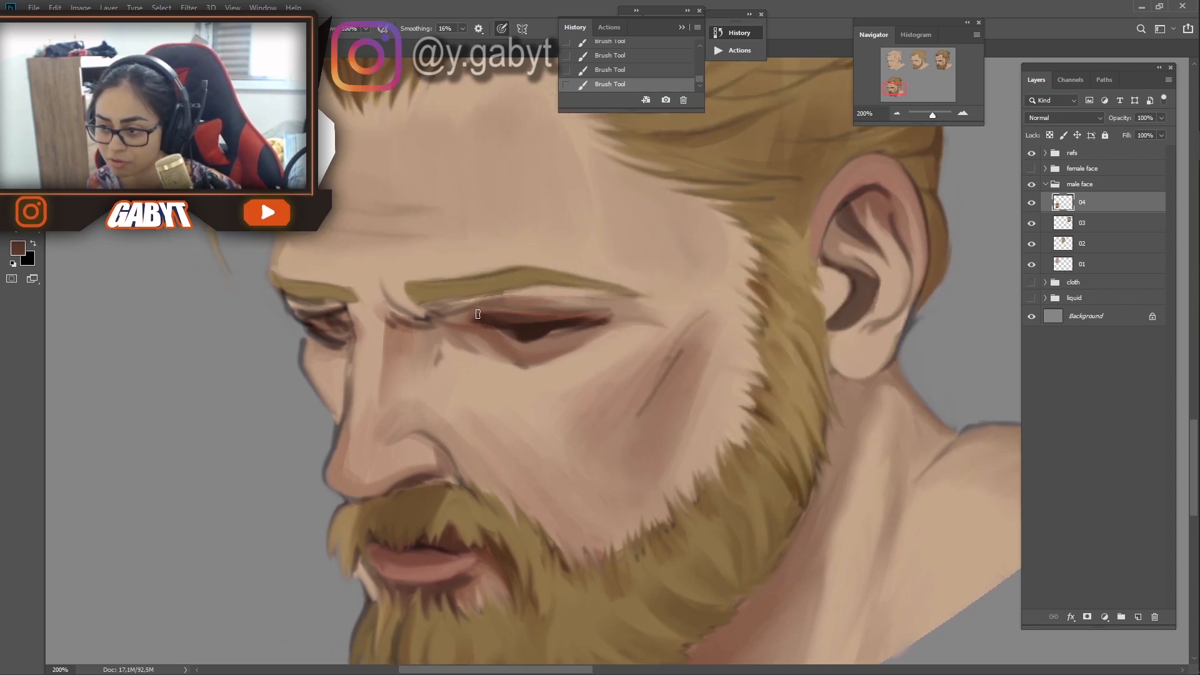
{"action": "mouse_move", "coordinate": [522, 264]}
{"action": "left_mouse_down"}
{"action": "mouse_move", "coordinate": [487, 369]}
{"action": "mouse_move", "coordinate": [514, 293]}
{"action": "left_mouse_up"}
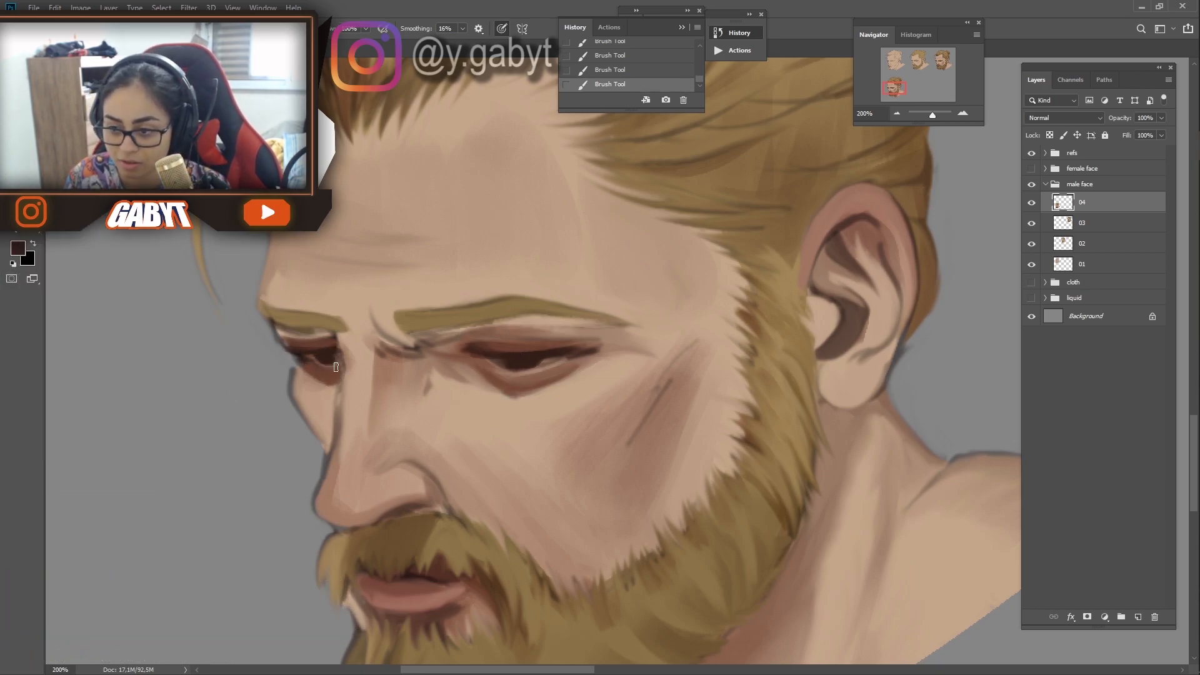
{"action": "left_click_drag", "start_coordinate": [275, 332], "coordinate": [311, 331]}
Sample the dark eye colour and shade the inner parts of both eyebrows with a larger brush
{"action": "left_click", "coordinate": [514, 355], "text": "alt"}
{"action": "key", "text": "bracketright"}
{"action": "key", "text": "bracketright"}
{"action": "key", "text": "bracketright"}
{"action": "key", "text": "bracketright"}
{"action": "key", "text": "bracketright"}
{"action": "left_click_drag", "start_coordinate": [409, 322], "coordinate": [453, 318]}
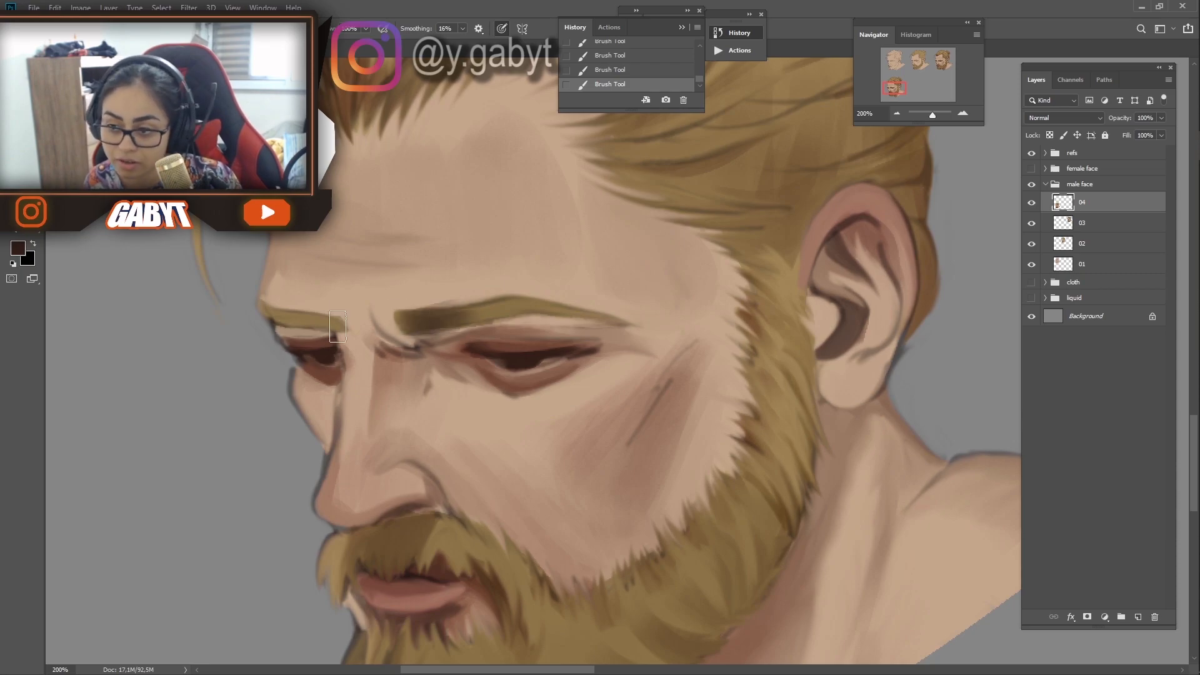
{"action": "left_click_drag", "start_coordinate": [342, 326], "coordinate": [306, 322]}
Paint fine dark brown hair strokes along both eyebrows with a smaller brush
{"action": "mouse_move", "coordinate": [516, 444]}
{"action": "left_mouse_down"}
{"action": "mouse_move", "coordinate": [444, 313]}
{"action": "mouse_move", "coordinate": [552, 514]}
{"action": "left_mouse_up"}
{"action": "key", "text": "bracketleft"}
{"action": "key", "text": "bracketleft"}
{"action": "key", "text": "bracketleft"}
{"action": "key", "text": "bracketleft"}
{"action": "key", "text": "bracketleft"}
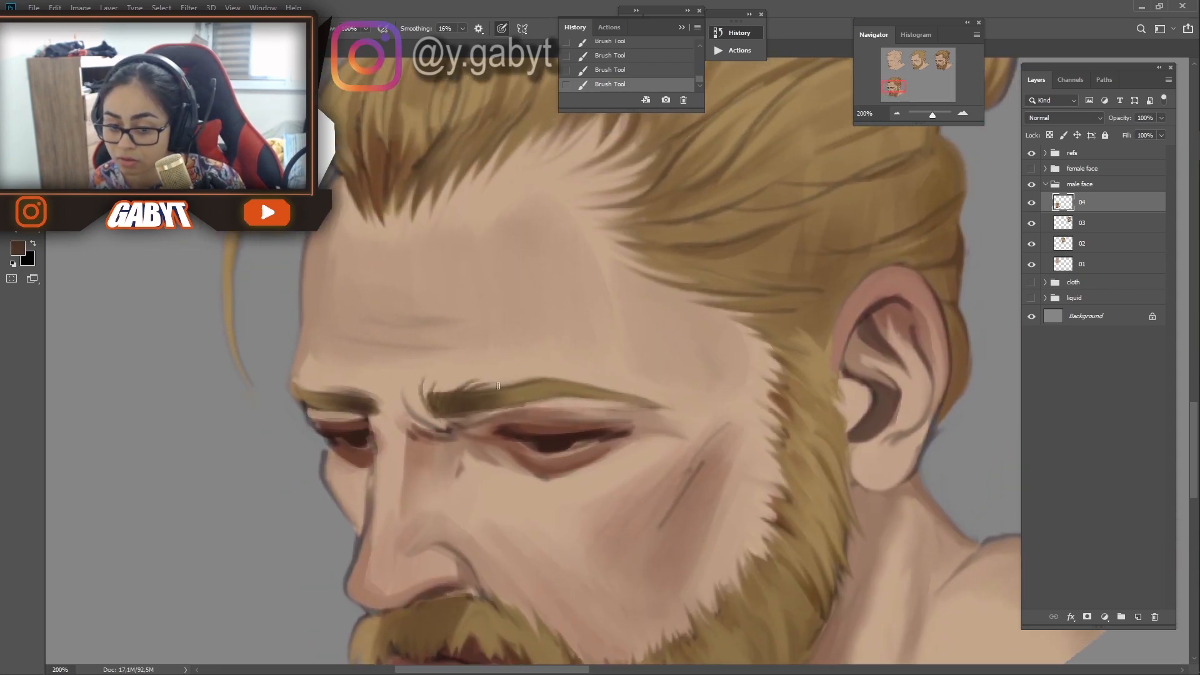
{"action": "left_click_drag", "start_coordinate": [498, 386], "coordinate": [669, 417]}
{"action": "left_click_drag", "start_coordinate": [300, 386], "coordinate": [284, 406]}
{"action": "right_click", "coordinate": [258, 367]}
{"action": "left_click_drag", "start_coordinate": [438, 432], "coordinate": [468, 293]}
{"action": "left_click_drag", "start_coordinate": [470, 294], "coordinate": [562, 263]}
{"action": "left_click_drag", "start_coordinate": [535, 391], "coordinate": [510, 363]}
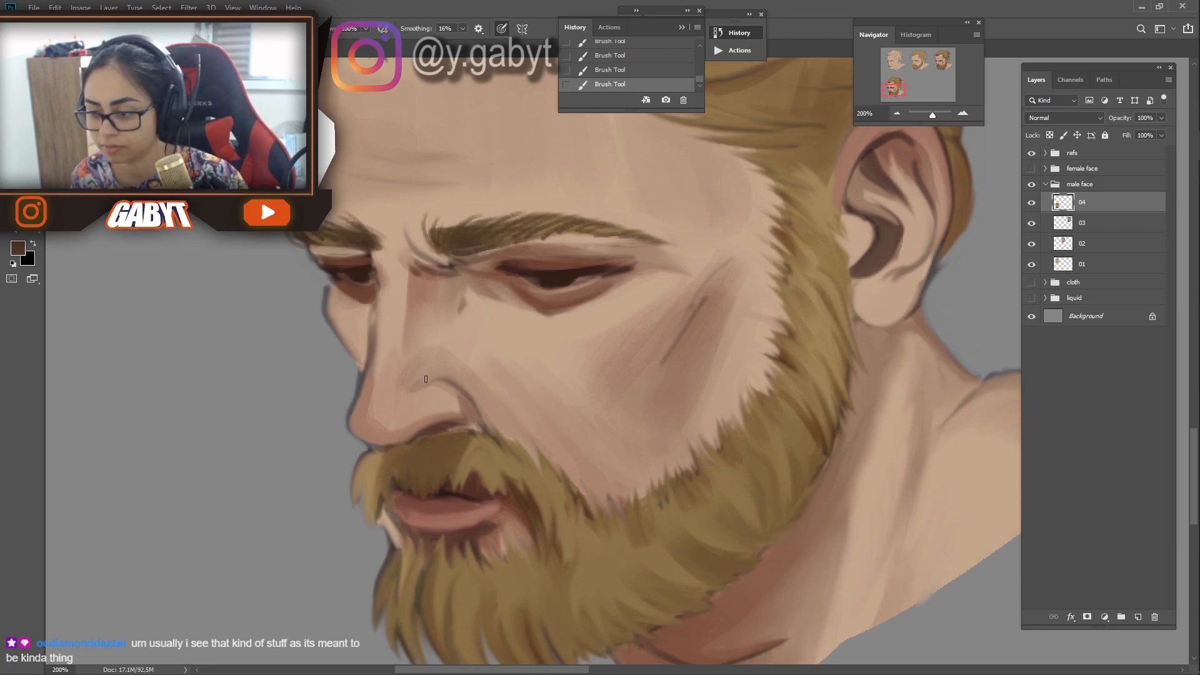
Touch up the shading around the nostril and paint over the cheek's sketch line with sampled skin tone
{"action": "left_click_drag", "start_coordinate": [426, 379], "coordinate": [454, 396]}
{"action": "left_click", "coordinate": [580, 327], "text": "alt"}
{"action": "left_click_drag", "start_coordinate": [580, 359], "coordinate": [576, 318]}
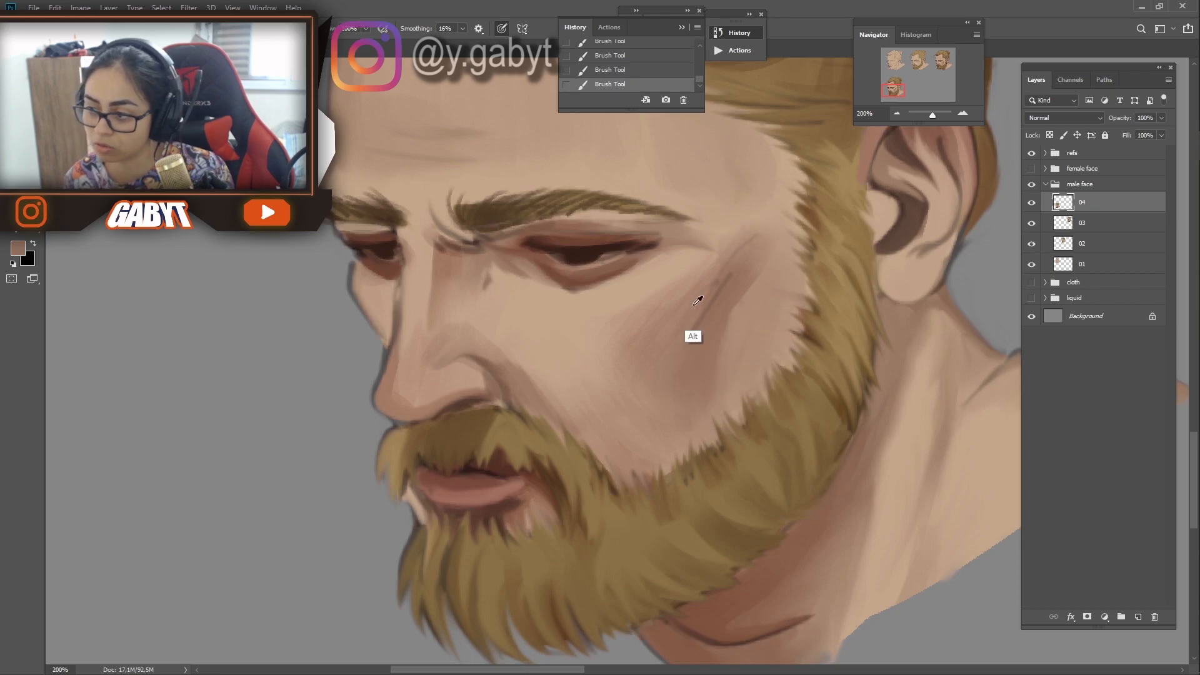
Sample a brown from the hair and paint thin loose strands over the temple hairline
{"action": "left_click_drag", "start_coordinate": [932, 115], "coordinate": [927, 116]}
{"action": "left_click_drag", "start_coordinate": [306, 540], "coordinate": [554, 375]}
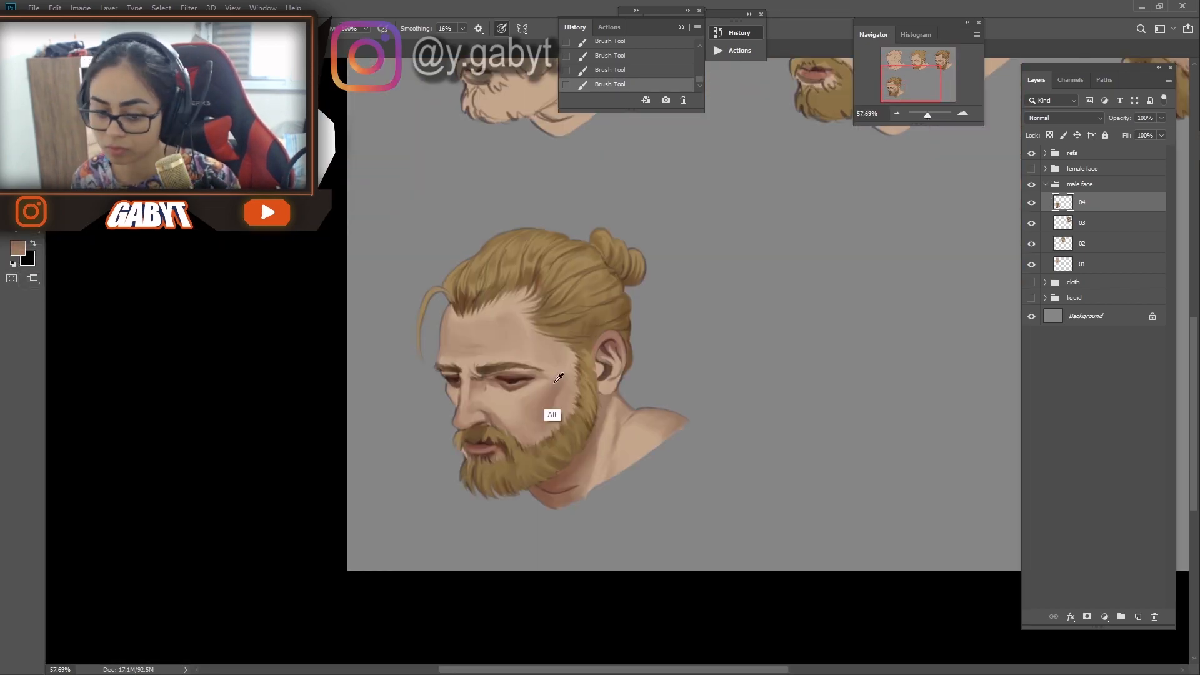
{"action": "left_click", "coordinate": [490, 307], "text": "alt"}
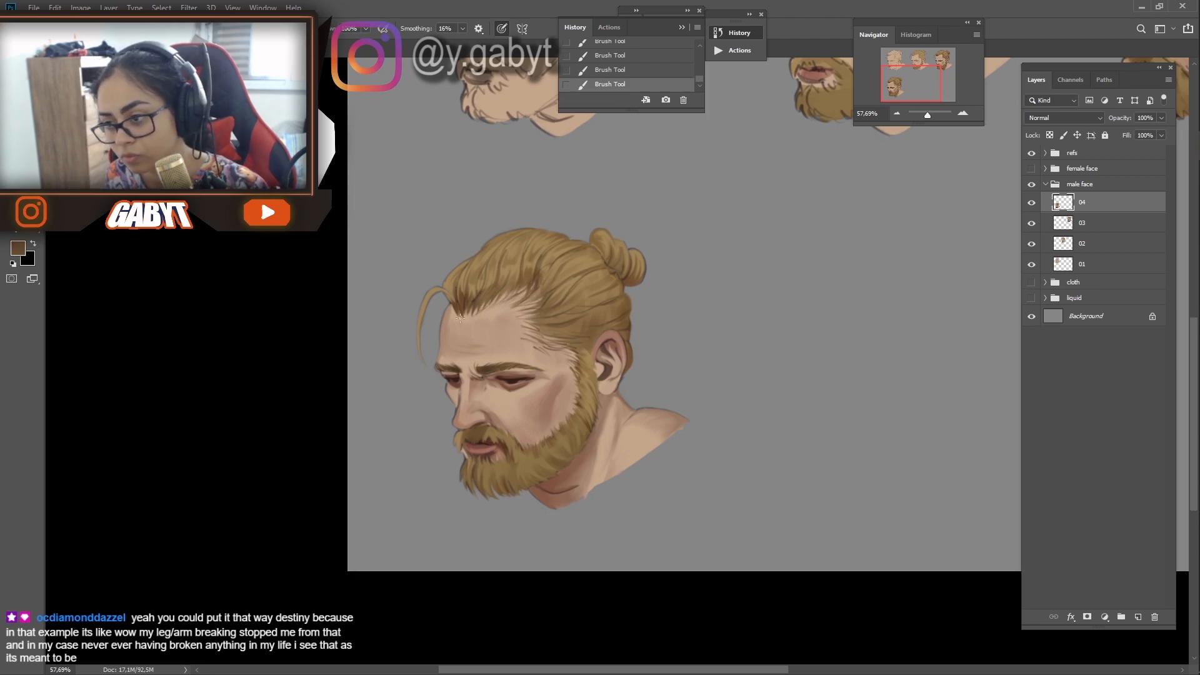
Set the foreground colour to red bc4429 and tint the inner ear and the skin around the near eye
{"action": "triple_click", "coordinate": [964, 113]}
{"action": "left_click", "coordinate": [17, 248]}
{"action": "left_click", "coordinate": [235, 581]}
{"action": "left_click", "coordinate": [187, 474]}
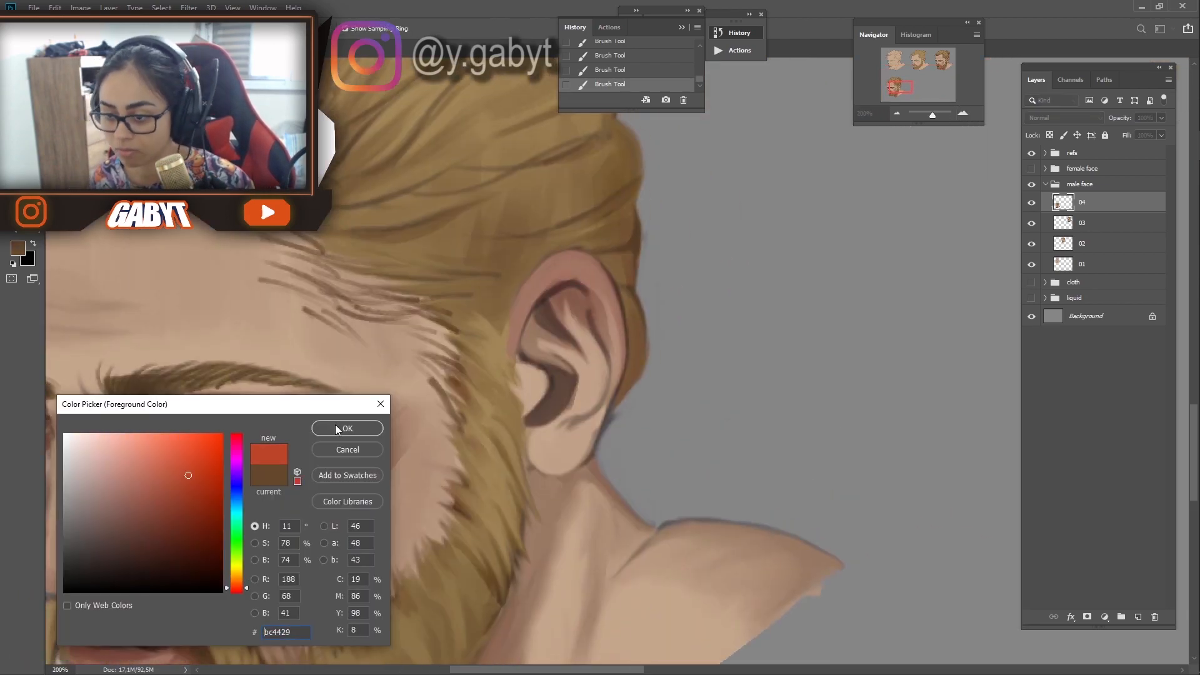
{"action": "left_click", "coordinate": [338, 428]}
{"action": "left_click_drag", "start_coordinate": [559, 278], "coordinate": [592, 313]}
{"action": "left_click_drag", "start_coordinate": [108, 408], "coordinate": [505, 259]}
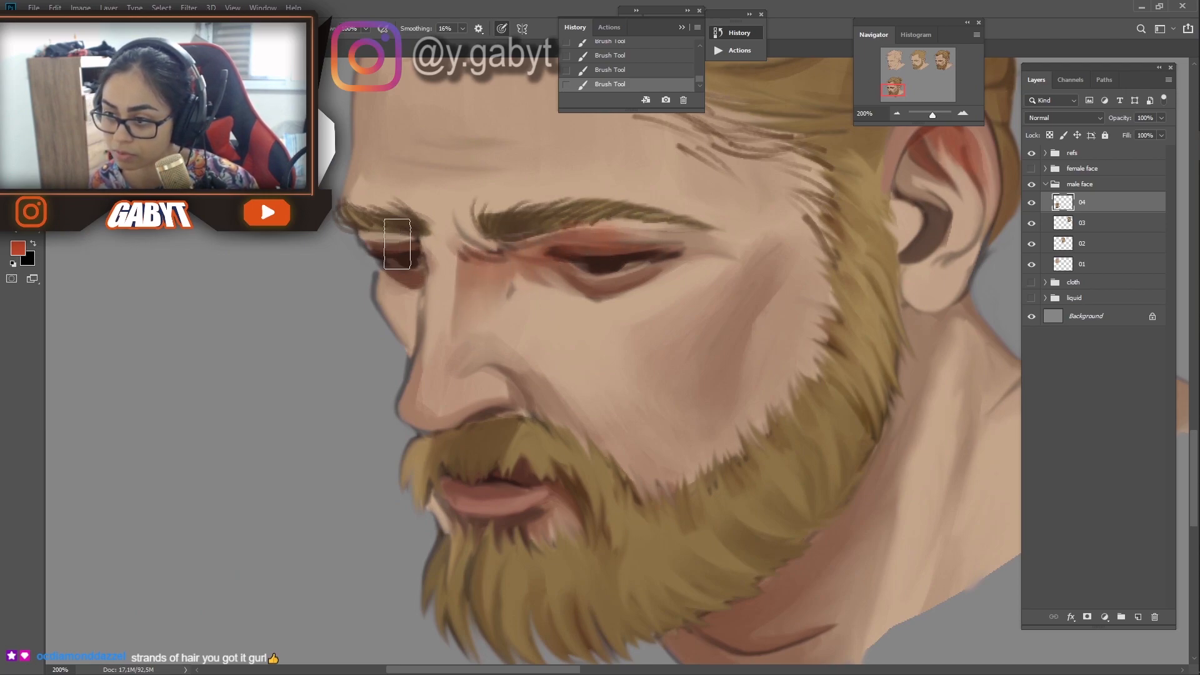
Tint the neck below the beard with the red foreground colour
{"action": "left_click_drag", "start_coordinate": [980, 405], "coordinate": [779, 367]}
{"action": "mouse_move", "coordinate": [638, 566]}
{"action": "left_mouse_down"}
{"action": "mouse_move", "coordinate": [641, 557]}
{"action": "mouse_move", "coordinate": [653, 591]}
{"action": "left_mouse_up"}
{"action": "left_click_drag", "start_coordinate": [932, 113], "coordinate": [929, 114]}
{"action": "left_click", "coordinate": [897, 90]}
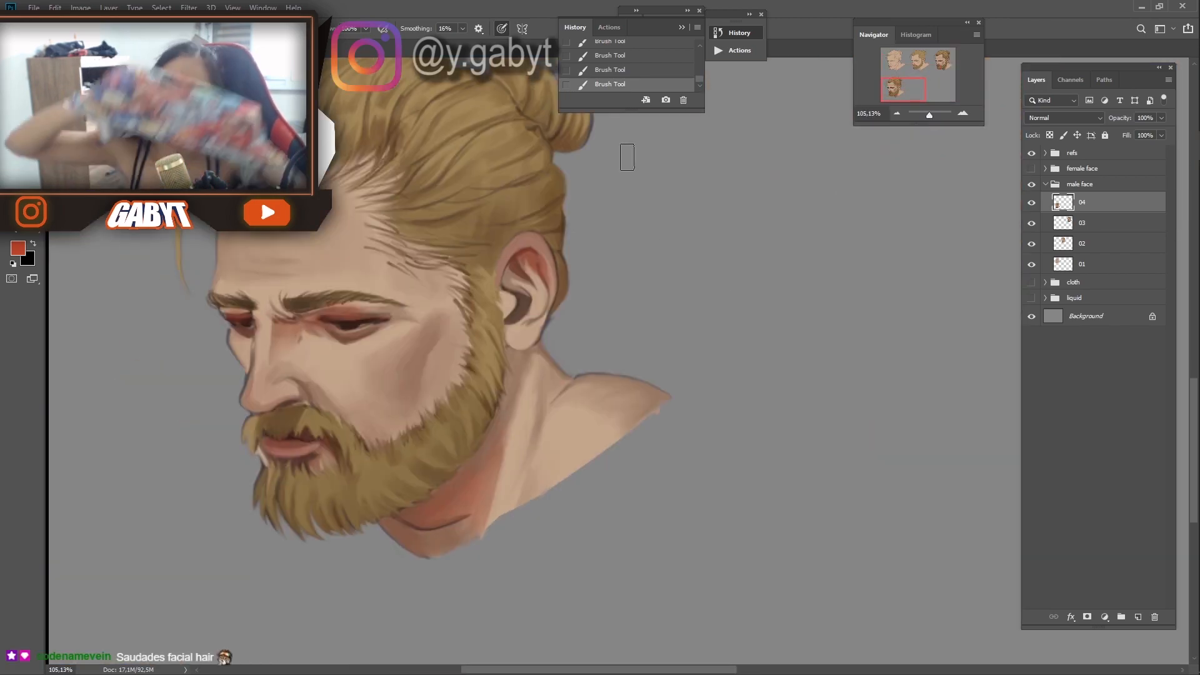
Paint soft pale grey-beige highlights on the forehead, cheekbone and shoulder, adjusting the brush size
{"action": "left_click_drag", "start_coordinate": [192, 295], "coordinate": [244, 304]}
{"action": "left_click", "coordinate": [416, 251], "text": "alt"}
{"action": "left_click_drag", "start_coordinate": [432, 254], "coordinate": [486, 275]}
{"action": "right_click", "coordinate": [466, 274], "text": "alt+shift"}
{"action": "mouse_move", "coordinate": [357, 238]}
{"action": "left_mouse_down"}
{"action": "mouse_move", "coordinate": [466, 275]}
{"action": "mouse_move", "coordinate": [495, 255]}
{"action": "left_mouse_up"}
{"action": "key", "text": "ctrl+z"}
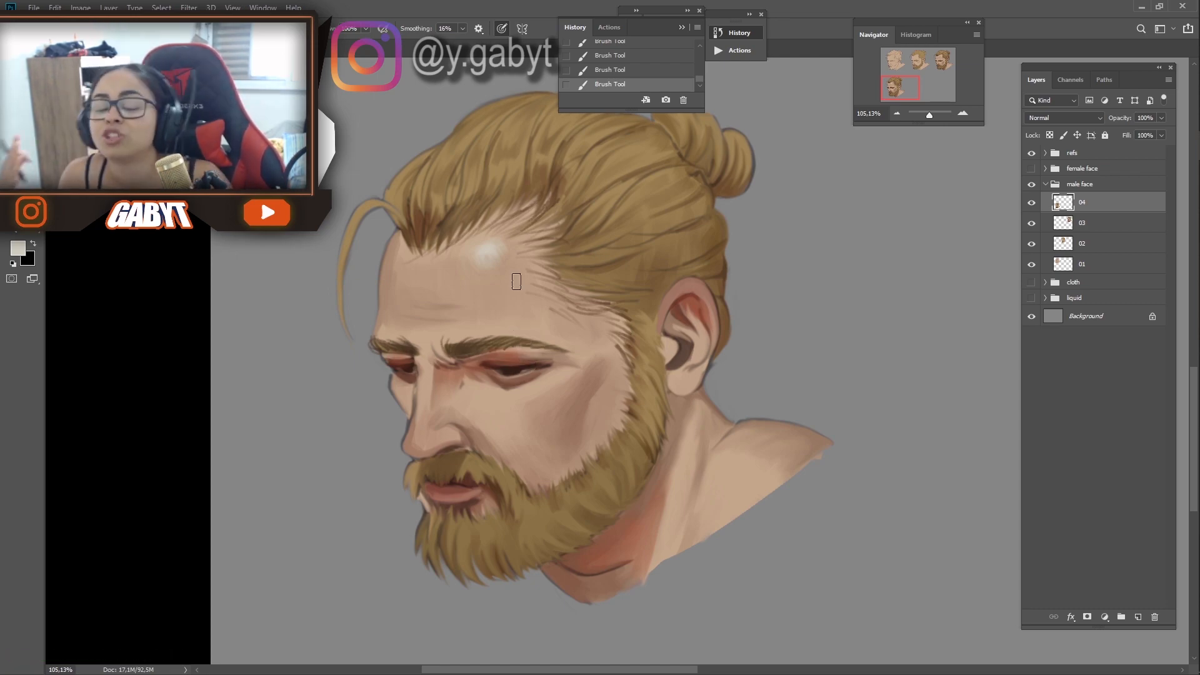
{"action": "key", "text": "]"}
{"action": "key", "text": "]"}
{"action": "key", "text": "]"}
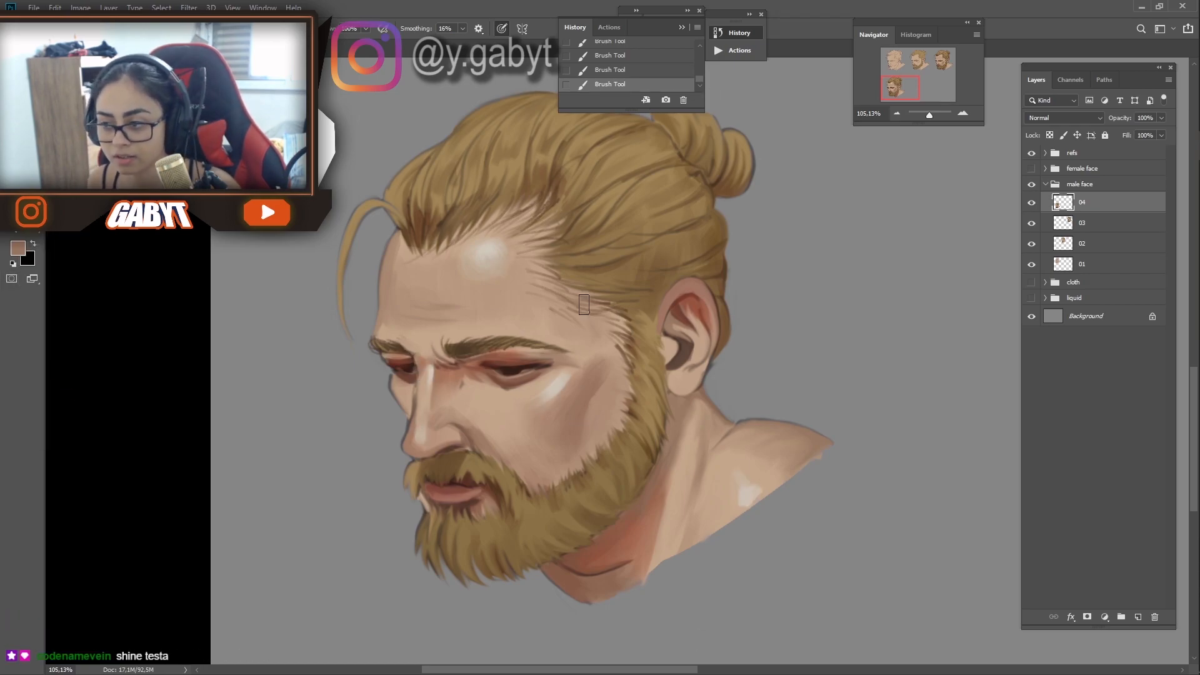
{"action": "left_click_drag", "start_coordinate": [929, 115], "coordinate": [927, 116]}
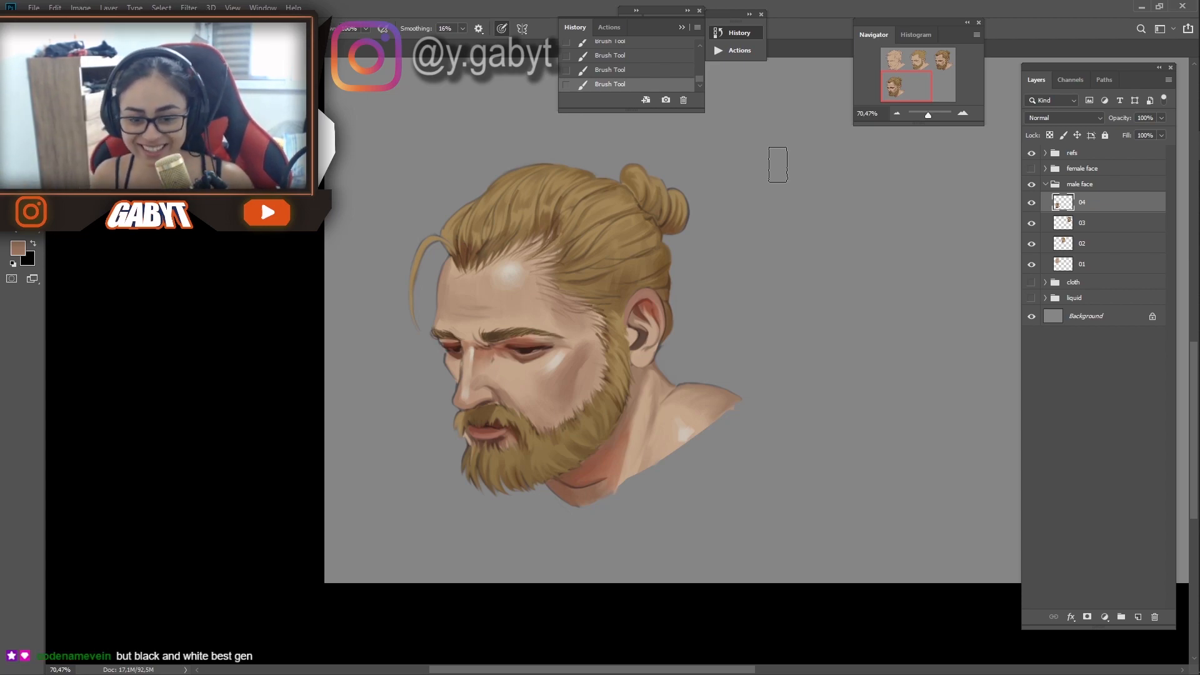
Sample a brown from the hair and set the foreground colour to a lighter, less saturated tone of it
{"action": "left_click", "coordinate": [585, 253], "text": "alt"}
{"action": "key", "text": "n"}
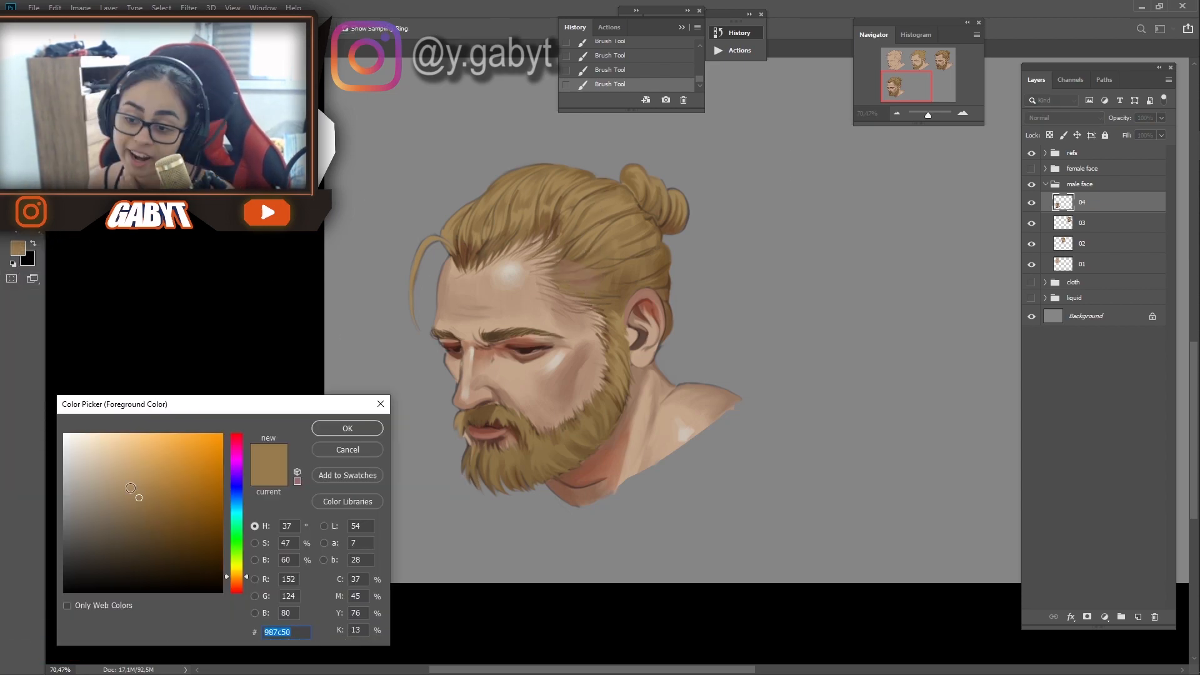
{"action": "left_click", "coordinate": [103, 470]}
{"action": "key", "text": "Return"}
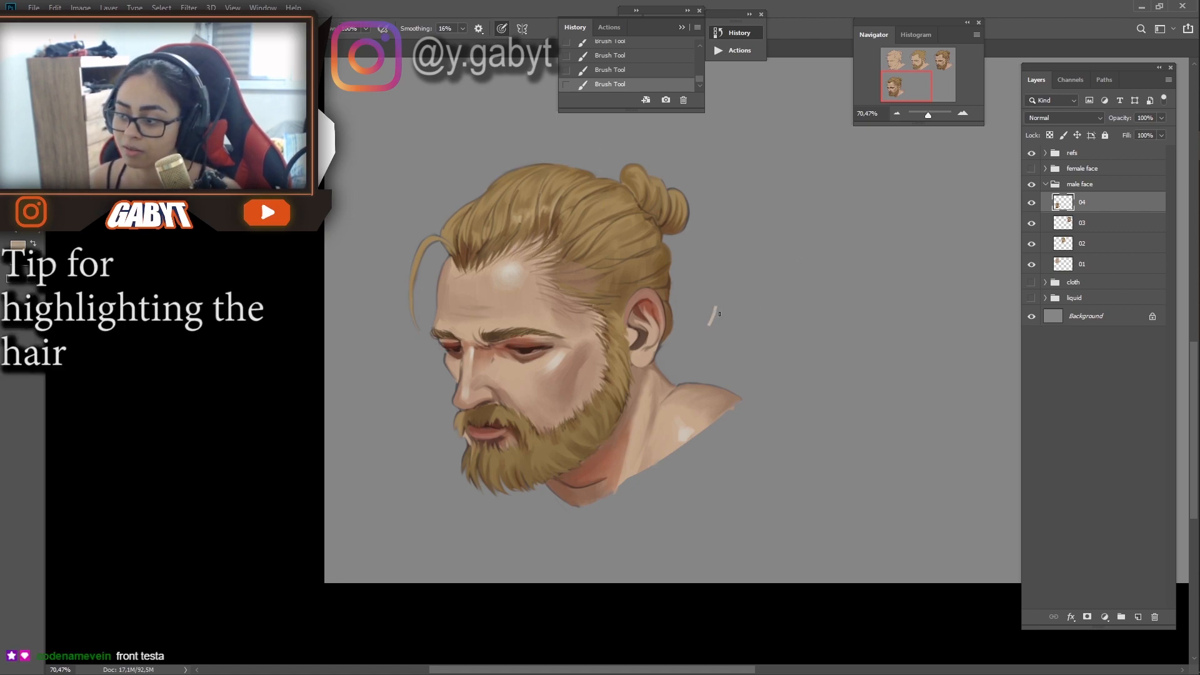
{"action": "mouse_move", "coordinate": [744, 318]}
{"action": "left_mouse_down"}
{"action": "mouse_move", "coordinate": [770, 251]}
{"action": "mouse_move", "coordinate": [782, 353]}
{"action": "left_mouse_up"}
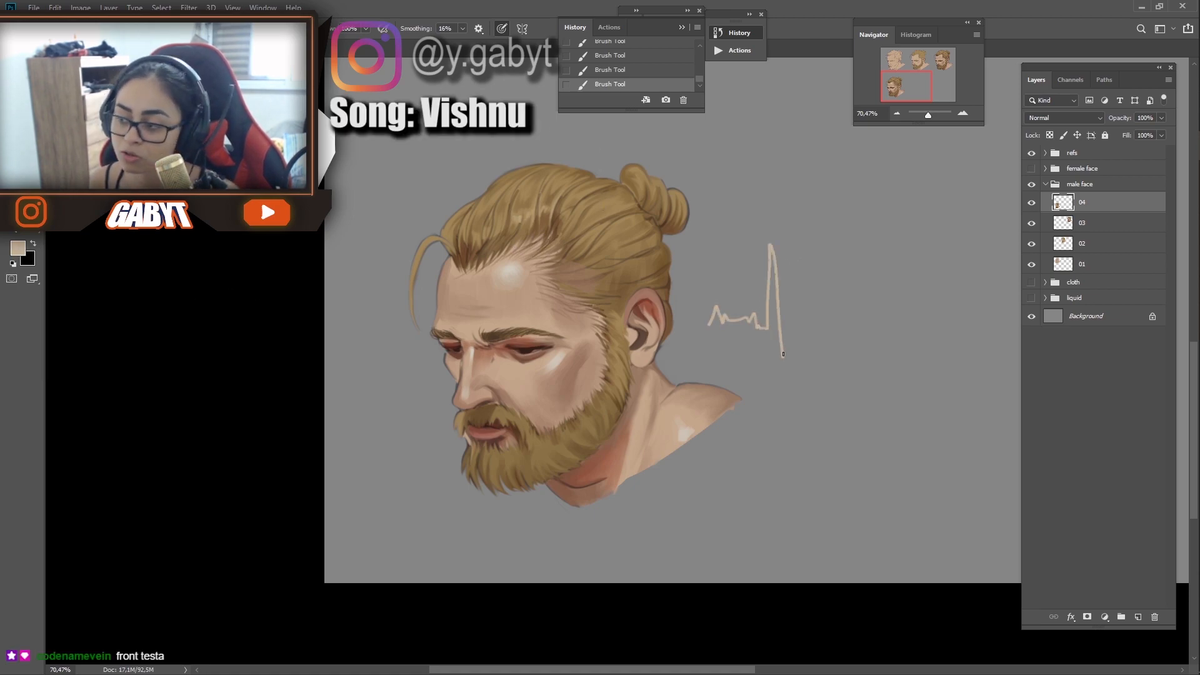
{"action": "mouse_move", "coordinate": [871, 317]}
{"action": "left_mouse_down"}
{"action": "mouse_move", "coordinate": [876, 238]}
{"action": "mouse_move", "coordinate": [890, 325]}
{"action": "mouse_move", "coordinate": [908, 308]}
{"action": "left_mouse_up"}
{"action": "key", "text": "ctrl+z"}
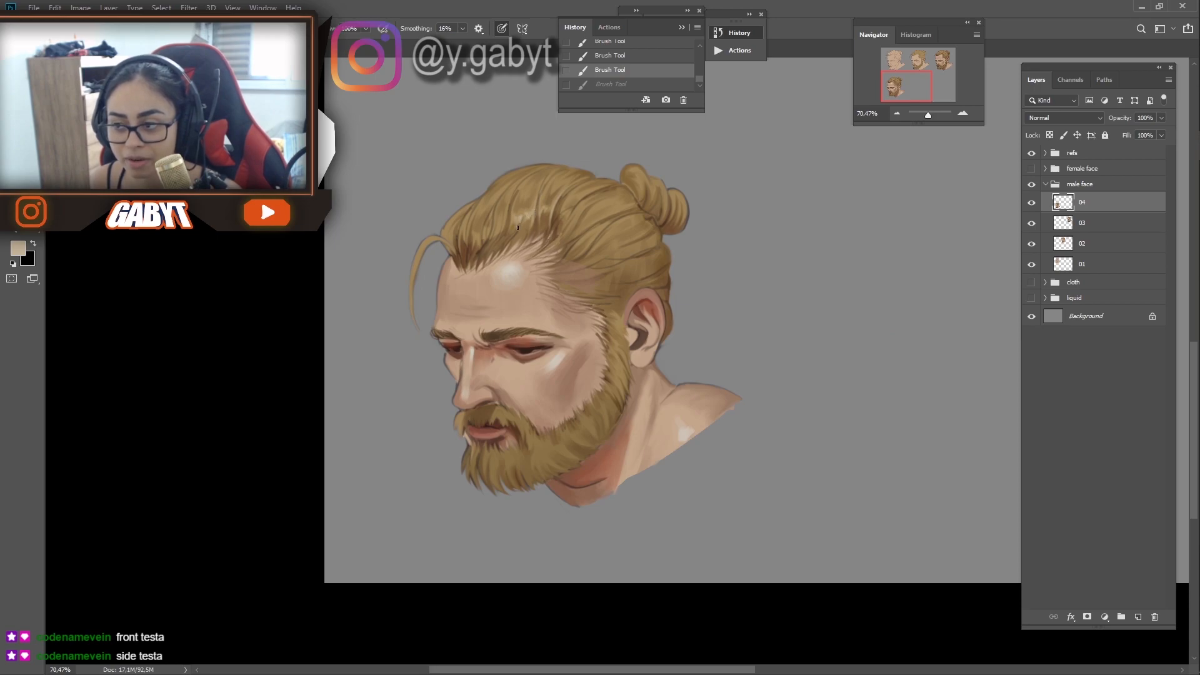
Paint short light highlight strokes across the swept-back hair above the forehead
{"action": "left_click_drag", "start_coordinate": [508, 232], "coordinate": [501, 239]}
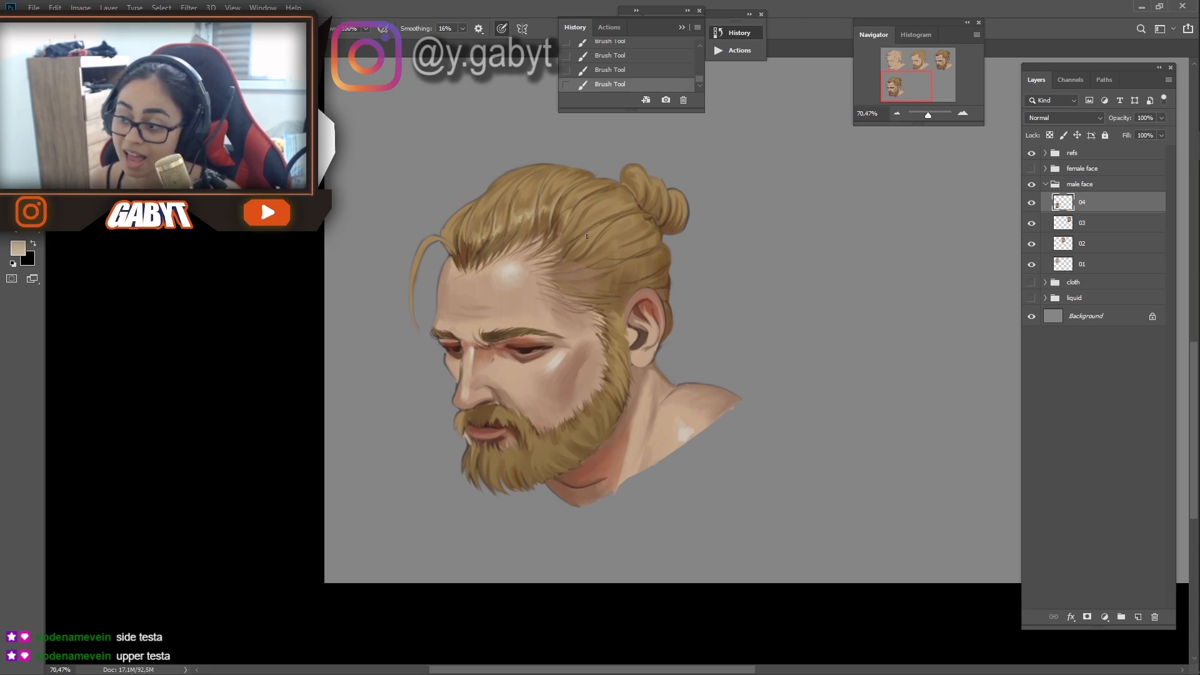
{"action": "left_click_drag", "start_coordinate": [585, 189], "coordinate": [564, 206]}
{"action": "left_click_drag", "start_coordinate": [928, 114], "coordinate": [929, 118]}
{"action": "mouse_move", "coordinate": [413, 349]}
{"action": "left_mouse_down"}
{"action": "mouse_move", "coordinate": [646, 235]}
{"action": "mouse_move", "coordinate": [621, 232]}
{"action": "left_mouse_up"}
{"action": "left_click", "coordinate": [621, 231], "text": "alt"}
{"action": "left_click", "coordinate": [667, 70]}
{"action": "left_click", "coordinate": [667, 85]}
{"action": "key", "text": "ctrl+z"}
Lock the layer's transparent pixels and shade the hair around and behind the ear with a sampled dark brown
{"action": "left_click", "coordinate": [573, 277], "text": "alt"}
{"action": "left_click_drag", "start_coordinate": [573, 277], "coordinate": [609, 299]}
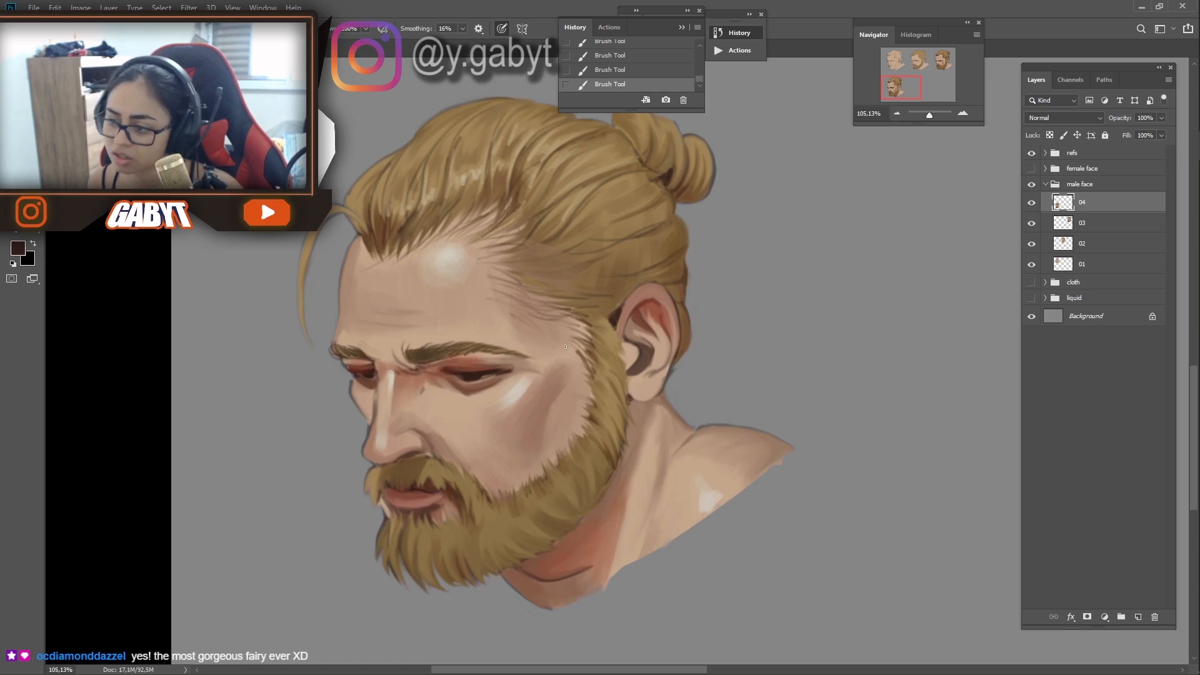
{"action": "key", "text": "slash"}
{"action": "left_click_drag", "start_coordinate": [591, 323], "coordinate": [631, 289]}
{"action": "left_click_drag", "start_coordinate": [571, 310], "coordinate": [634, 281]}
{"action": "left_click_drag", "start_coordinate": [691, 340], "coordinate": [673, 270]}
{"action": "left_click_drag", "start_coordinate": [672, 275], "coordinate": [544, 250]}
Sample the pale forehead highlight and paint thin light strands over the hair and bun with a smaller brush
{"action": "left_click_drag", "start_coordinate": [929, 114], "coordinate": [932, 107]}
{"action": "left_click", "coordinate": [893, 89]}
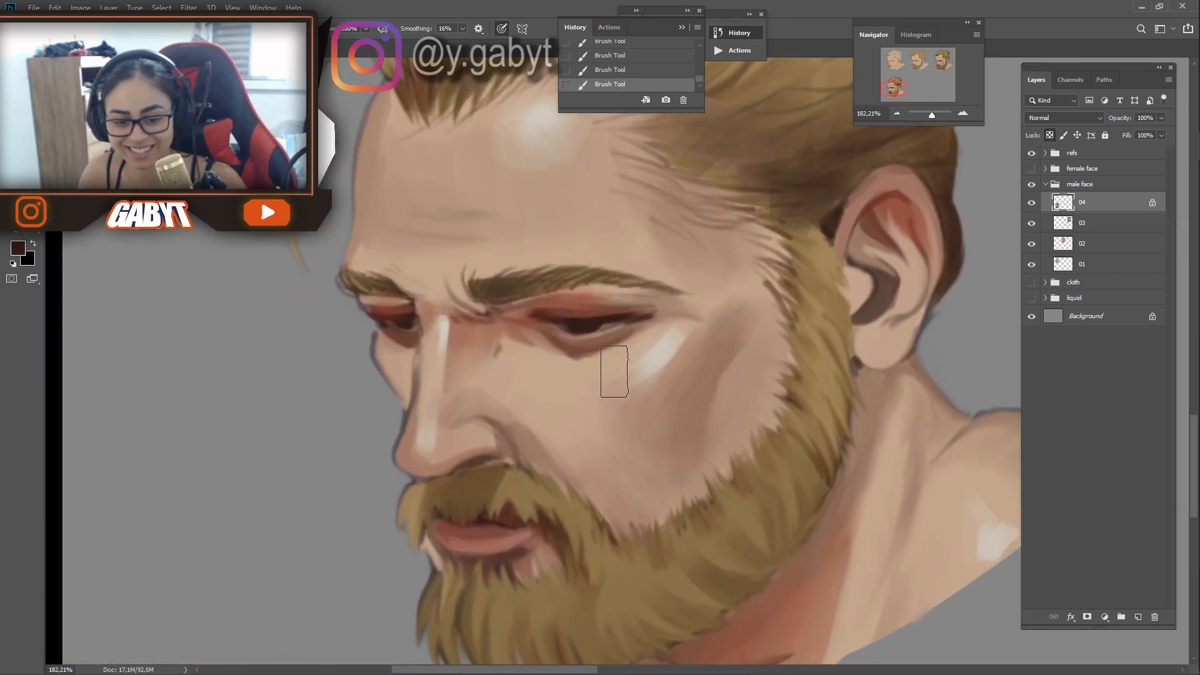
{"action": "key", "text": "ctrl+minus"}
{"action": "left_click_drag", "start_coordinate": [696, 275], "coordinate": [596, 319]}
{"action": "left_click", "coordinate": [354, 266], "text": "alt"}
{"action": "left_click", "coordinate": [493, 268], "text": "alt"}
{"action": "key", "text": "bracketleft"}
{"action": "key", "text": "bracketleft"}
{"action": "key", "text": "bracketleft"}
{"action": "key", "text": "bracketleft"}
{"action": "key", "text": "bracketleft"}
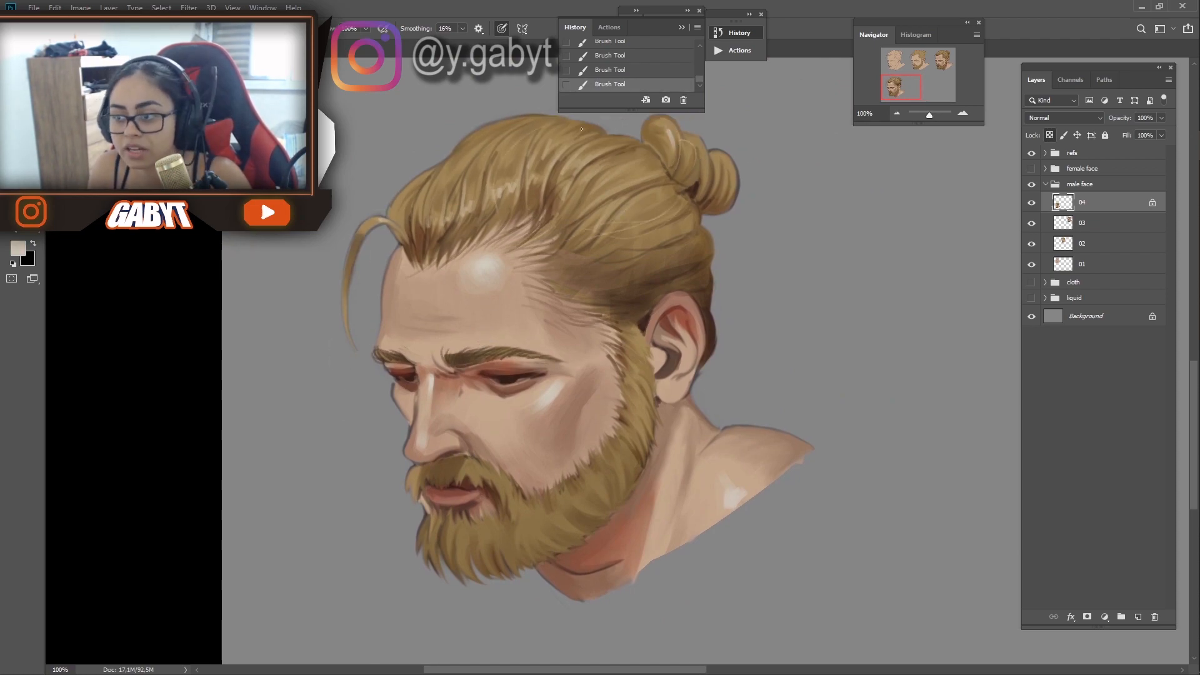
Unlock the layer's transparent pixels and paint fine dark brown stray hairs around the nape, behind the ear and near the bun
{"action": "left_click", "coordinate": [1051, 135]}
{"action": "left_click", "coordinate": [706, 332], "text": "alt"}
{"action": "left_click_drag", "start_coordinate": [703, 312], "coordinate": [720, 367]}
{"action": "mouse_move", "coordinate": [719, 340]}
{"action": "left_mouse_down"}
{"action": "mouse_move", "coordinate": [698, 380]}
{"action": "mouse_move", "coordinate": [711, 401]}
{"action": "left_mouse_up"}
{"action": "left_click_drag", "start_coordinate": [712, 240], "coordinate": [714, 303]}
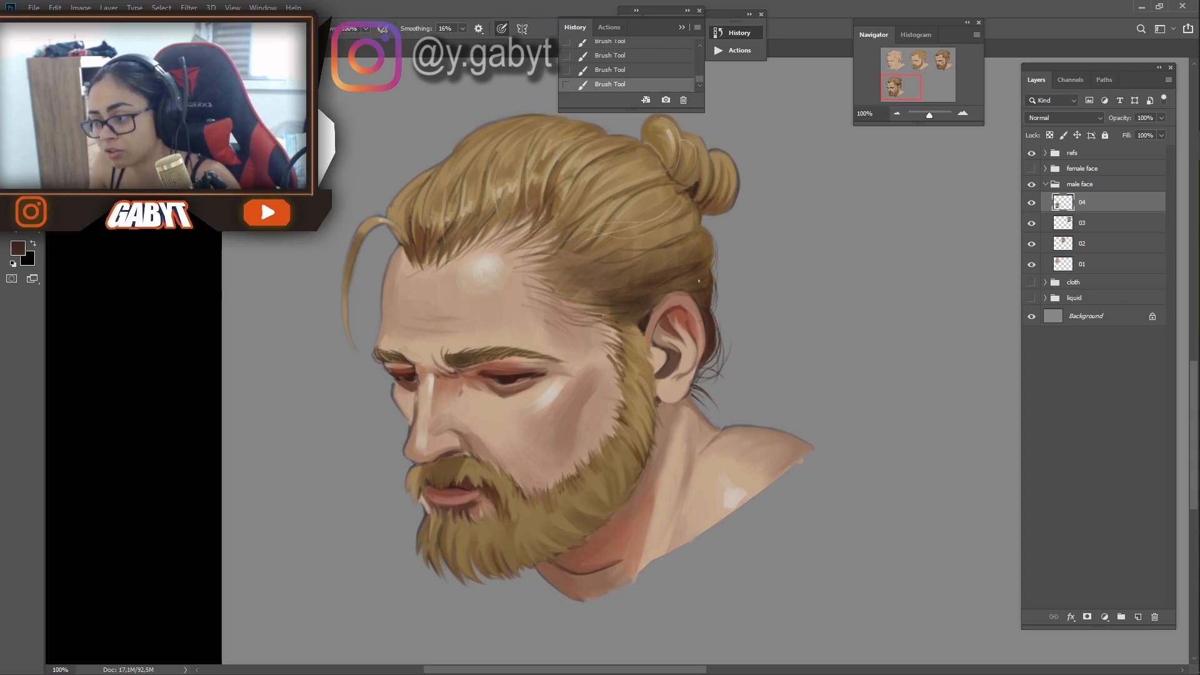
{"action": "left_click_drag", "start_coordinate": [705, 214], "coordinate": [699, 291]}
{"action": "left_click_drag", "start_coordinate": [673, 199], "coordinate": [625, 214]}
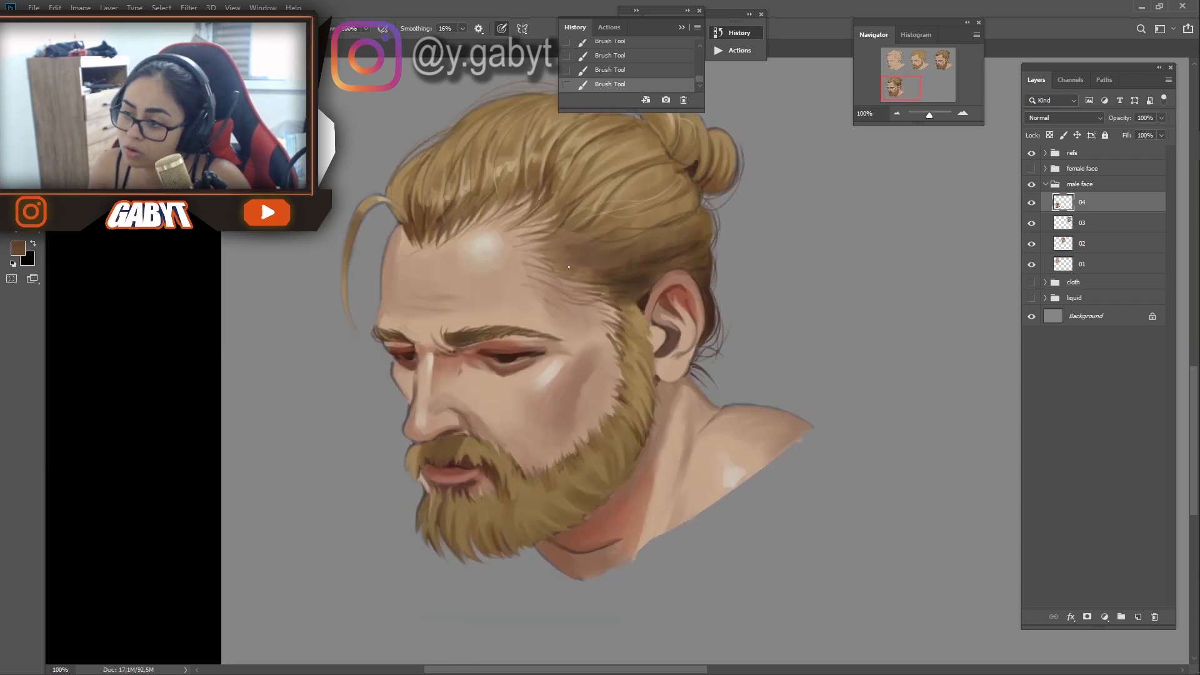
Paint random thin, spiky light highlights across the beard with a sampled pale tone
{"action": "mouse_move", "coordinate": [542, 368]}
{"action": "left_mouse_down"}
{"action": "mouse_move", "coordinate": [506, 323]}
{"action": "mouse_move", "coordinate": [505, 278]}
{"action": "left_mouse_up"}
{"action": "left_click", "coordinate": [589, 312], "text": "alt"}
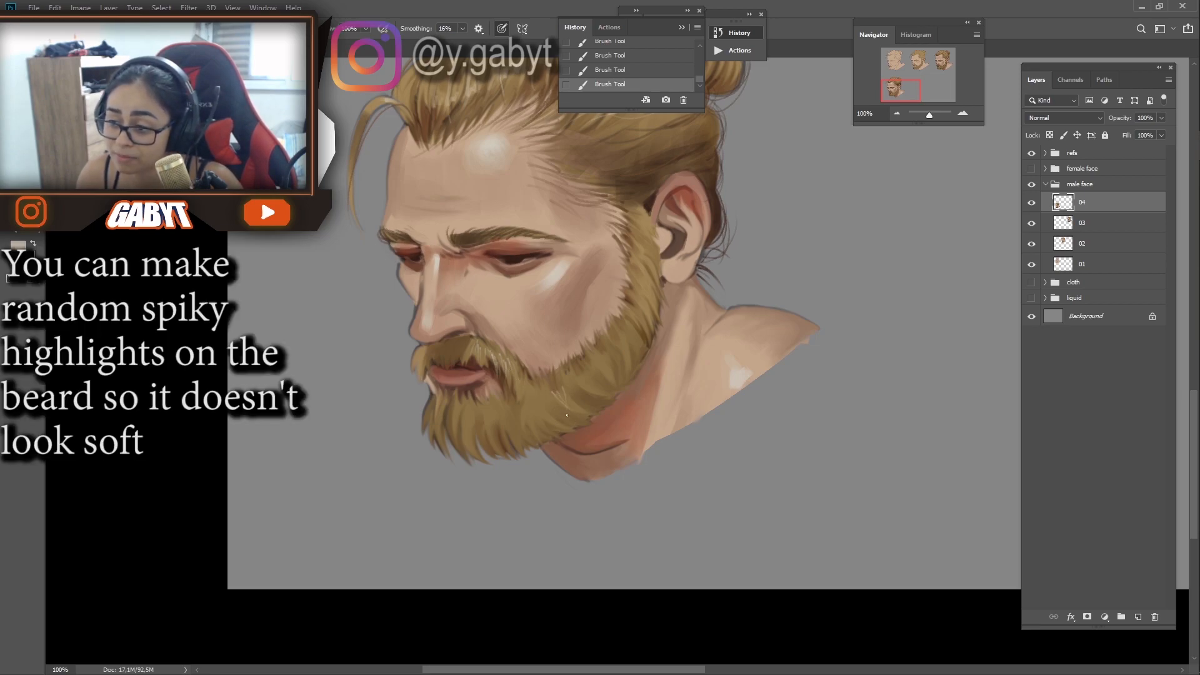
{"action": "left_click_drag", "start_coordinate": [646, 274], "coordinate": [650, 325]}
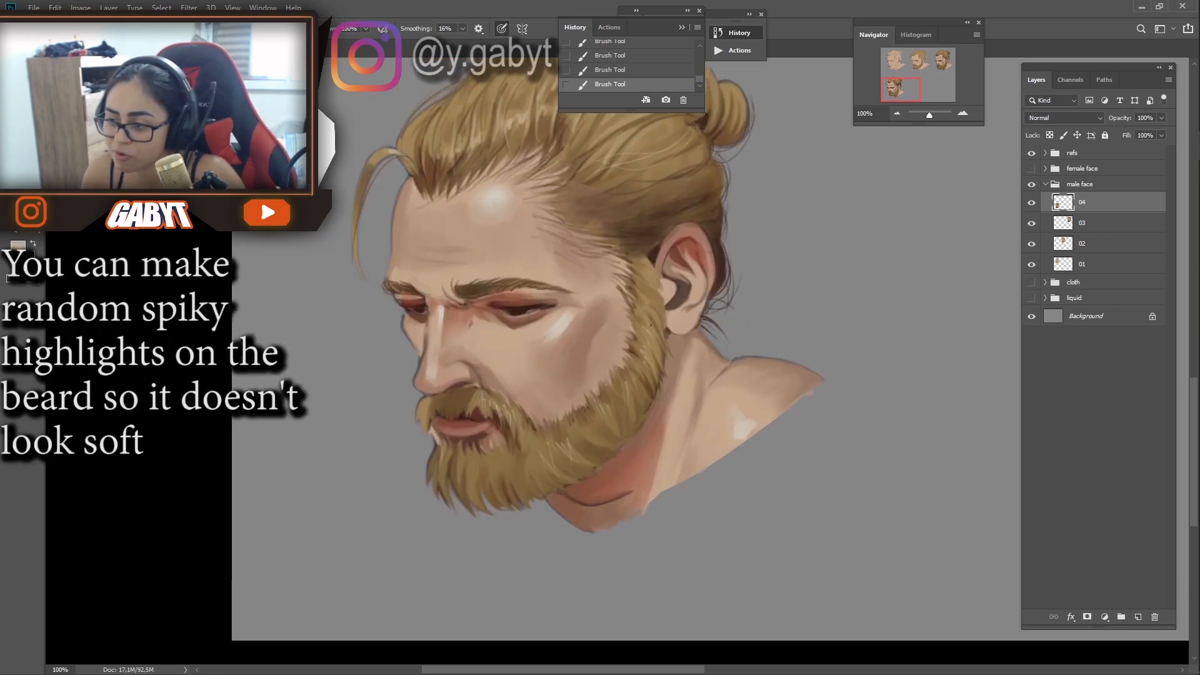
{"action": "left_click_drag", "start_coordinate": [498, 456], "coordinate": [375, 456]}
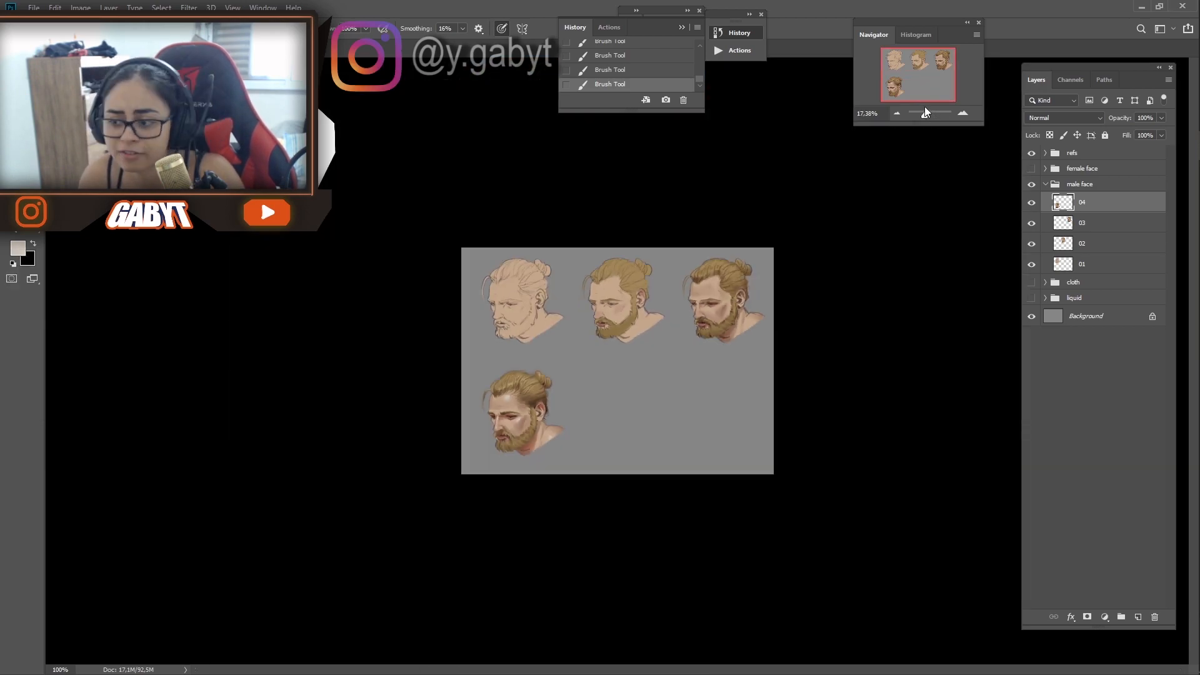
{"action": "left_click_drag", "start_coordinate": [617, 385], "coordinate": [731, 384]}
{"action": "left_click_drag", "start_coordinate": [214, 461], "coordinate": [640, 132]}
{"action": "left_click", "coordinate": [512, 306], "text": "alt"}
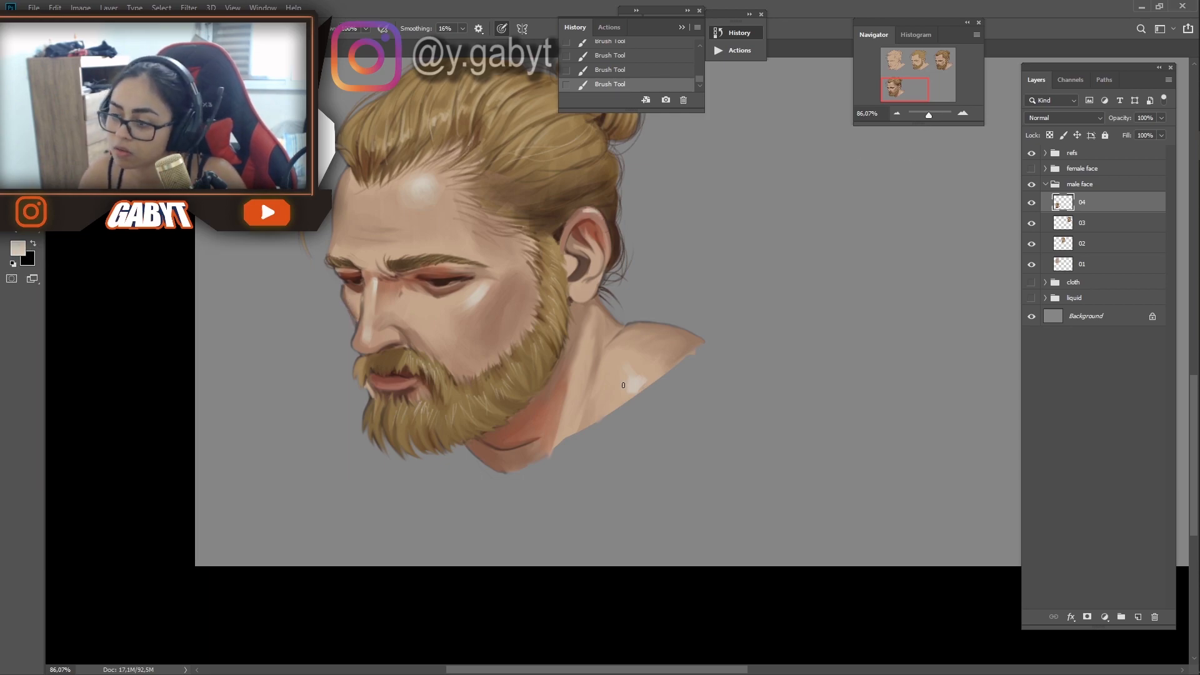
{"action": "left_click", "coordinate": [962, 113]}
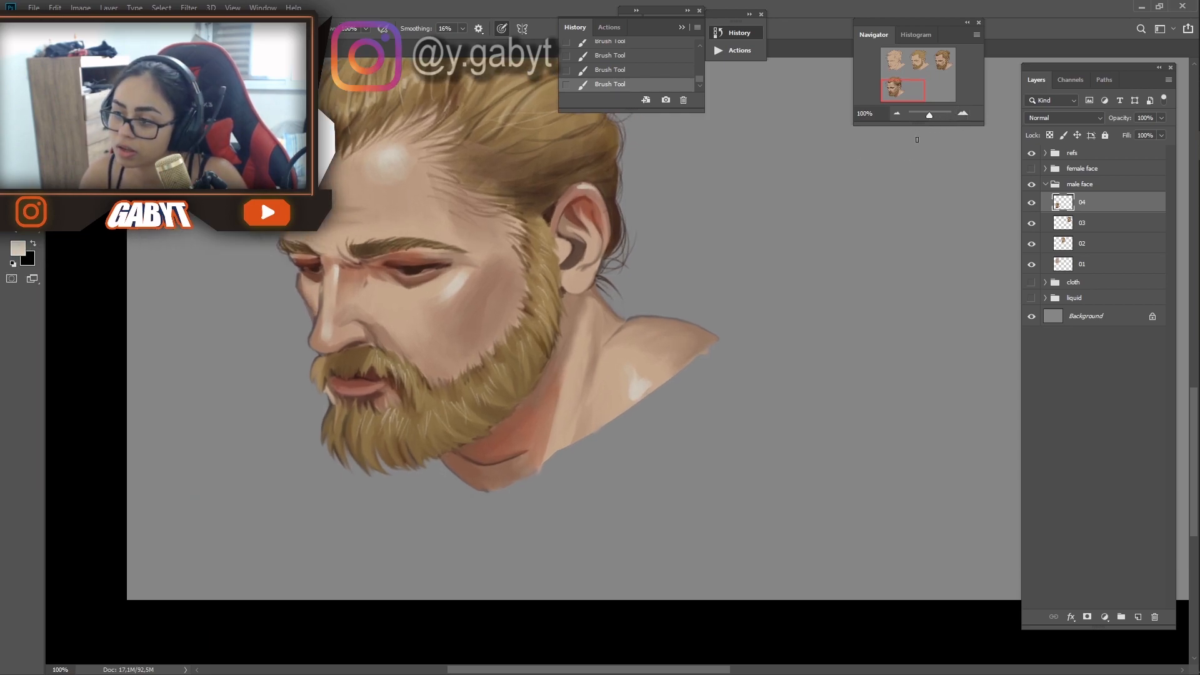
{"action": "left_click", "coordinate": [18, 248]}
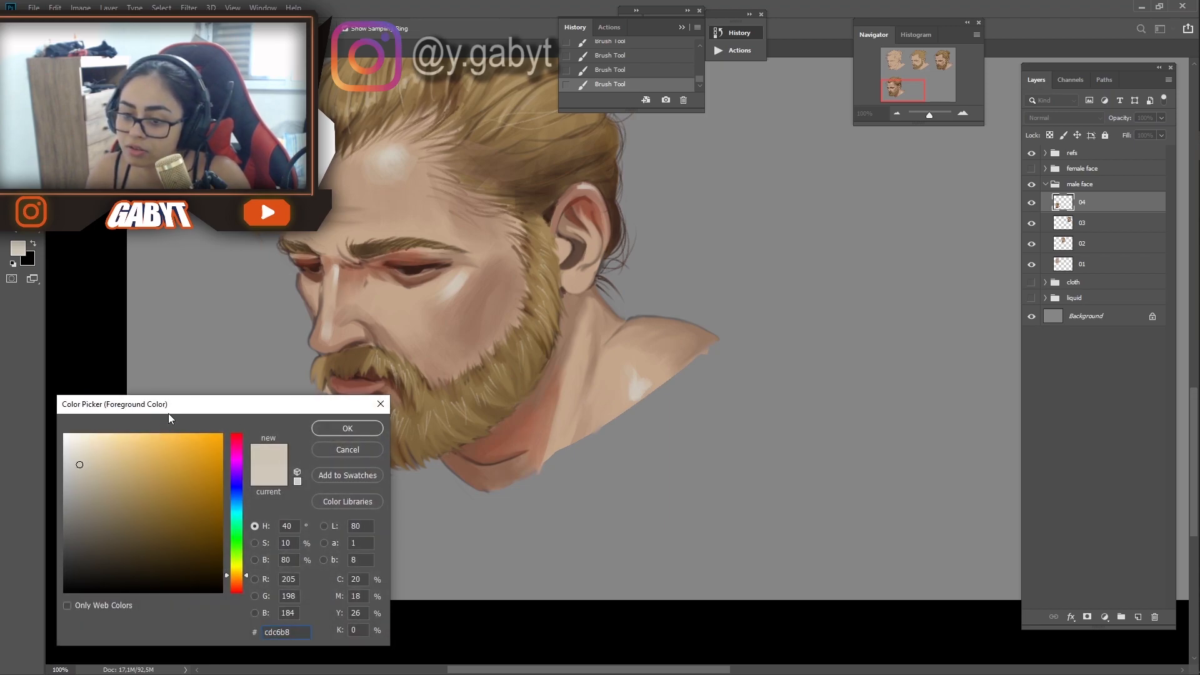
{"action": "left_click_drag", "start_coordinate": [168, 413], "coordinate": [783, 217]}
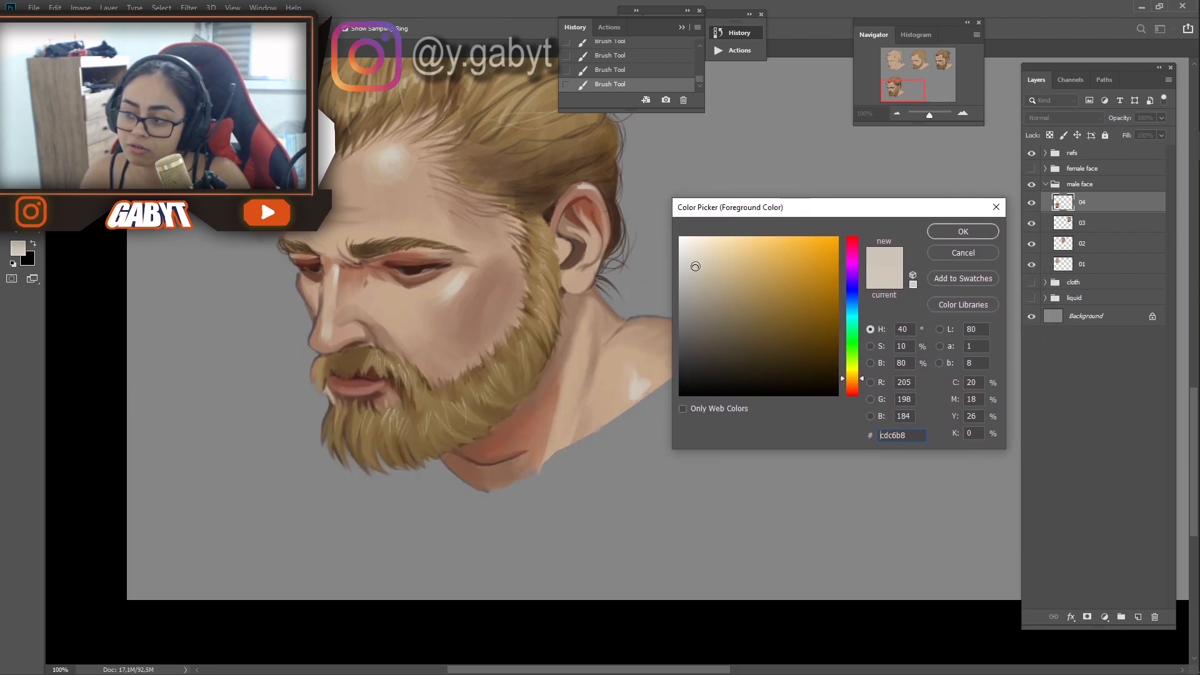
{"action": "left_click_drag", "start_coordinate": [696, 266], "coordinate": [671, 185]}
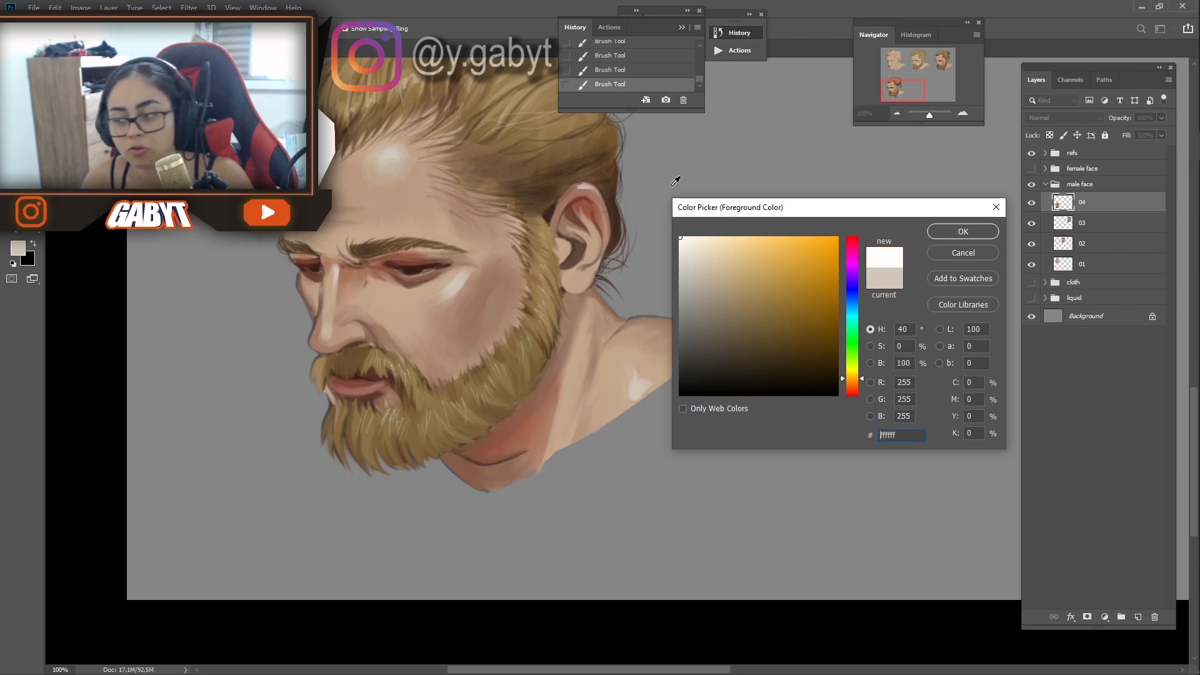
{"action": "left_click", "coordinate": [969, 253]}
Undo the dark smudge around the bun, lock the layer's transparent pixels and shade the bun's underside dark brown
{"action": "left_click_drag", "start_coordinate": [936, 118], "coordinate": [928, 122]}
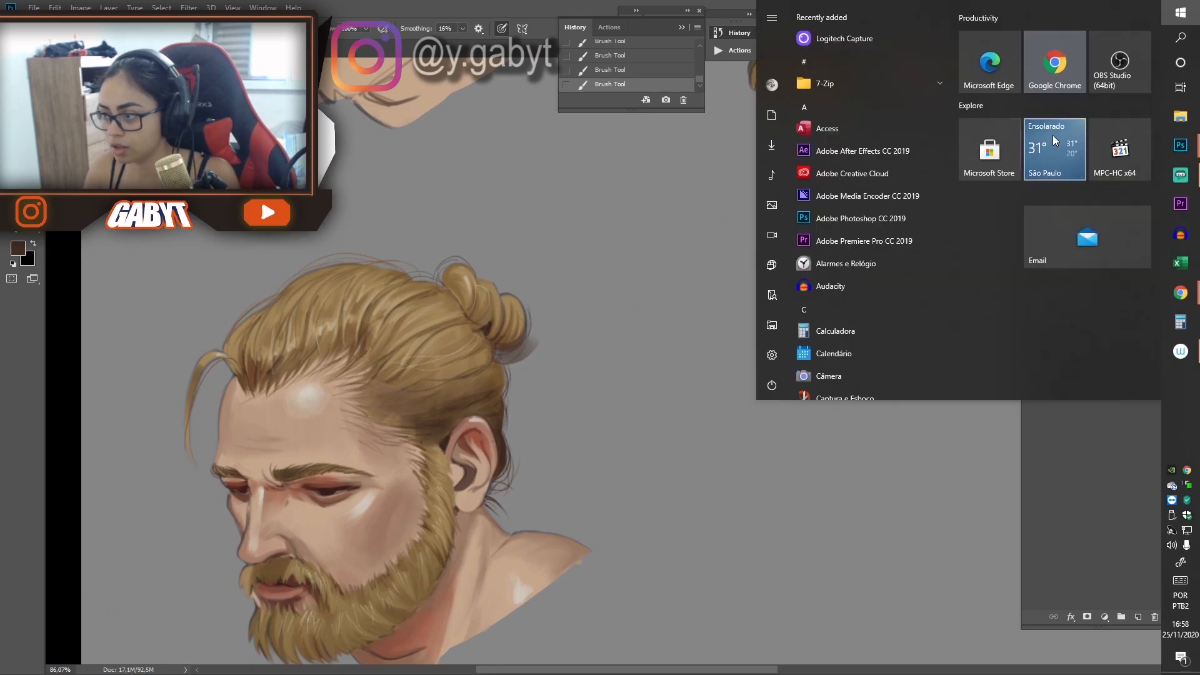
{"action": "left_click", "coordinate": [1049, 135]}
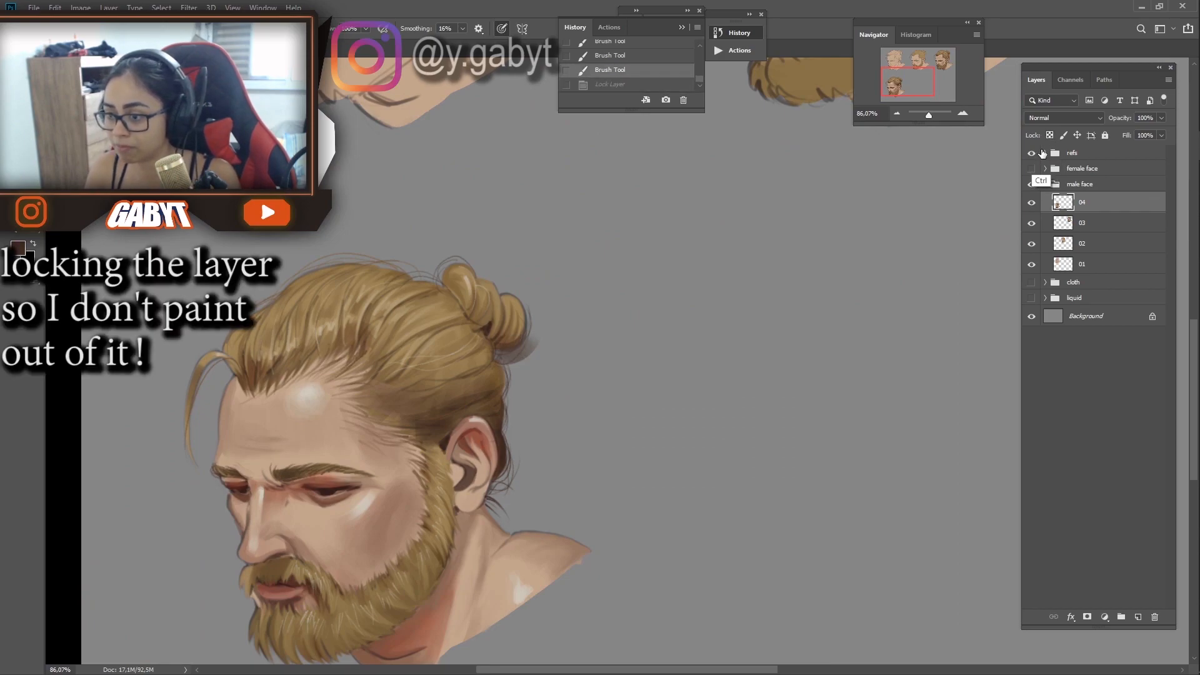
{"action": "mouse_move", "coordinate": [517, 294]}
{"action": "left_mouse_down"}
{"action": "mouse_move", "coordinate": [516, 353]}
{"action": "mouse_move", "coordinate": [500, 320]}
{"action": "mouse_move", "coordinate": [513, 319]}
{"action": "mouse_move", "coordinate": [518, 295]}
{"action": "left_mouse_up"}
{"action": "key", "text": "ctrl+z"}
{"action": "key", "text": "ctrl+z"}
{"action": "left_click_drag", "start_coordinate": [518, 294], "coordinate": [512, 343]}
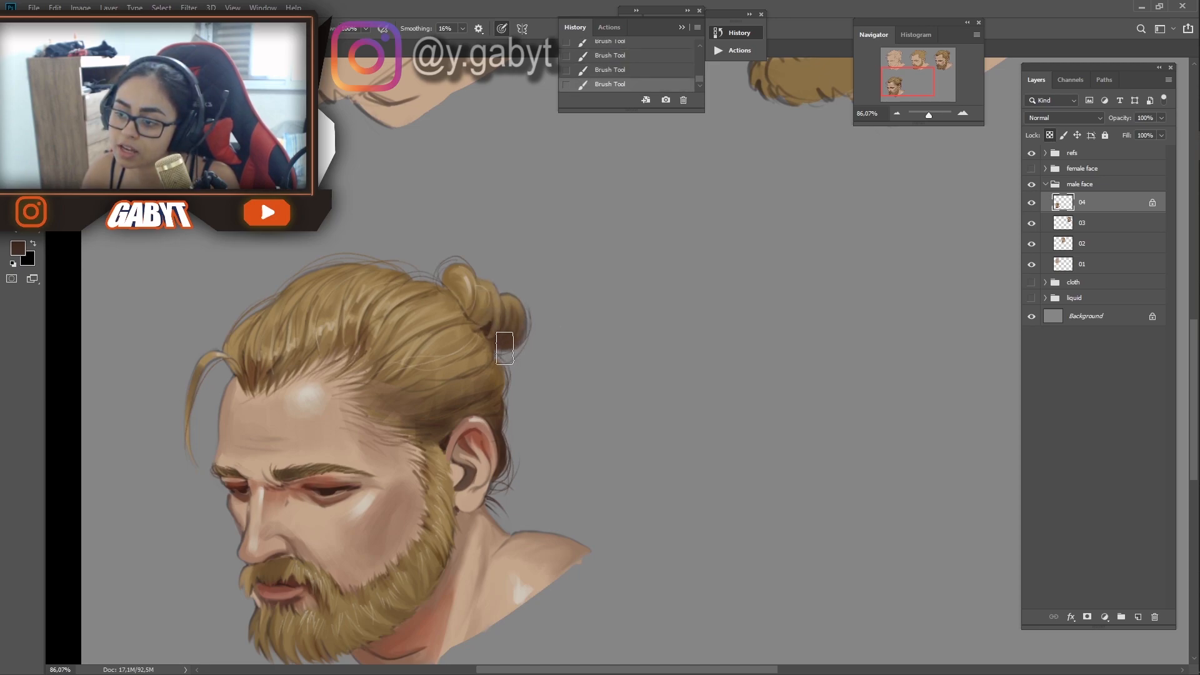
Darken the lower beard and the jaw edge with soft dark brown strokes
{"action": "left_click_drag", "start_coordinate": [422, 359], "coordinate": [555, 167]}
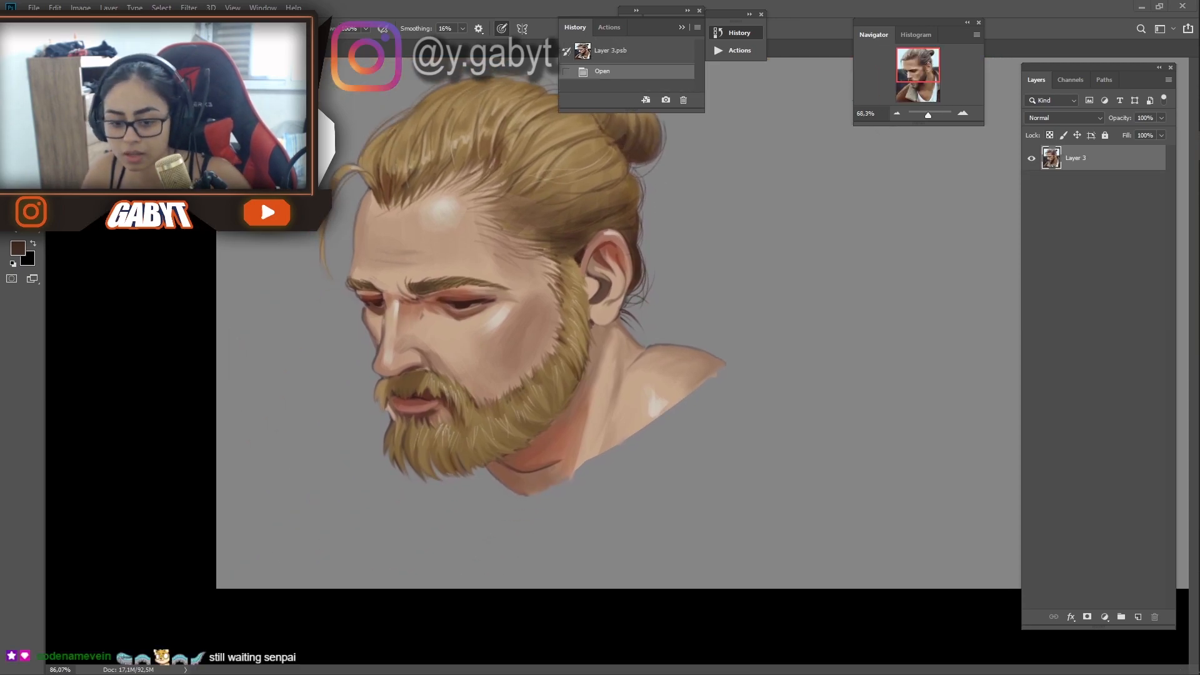
{"action": "left_click_drag", "start_coordinate": [541, 282], "coordinate": [573, 320]}
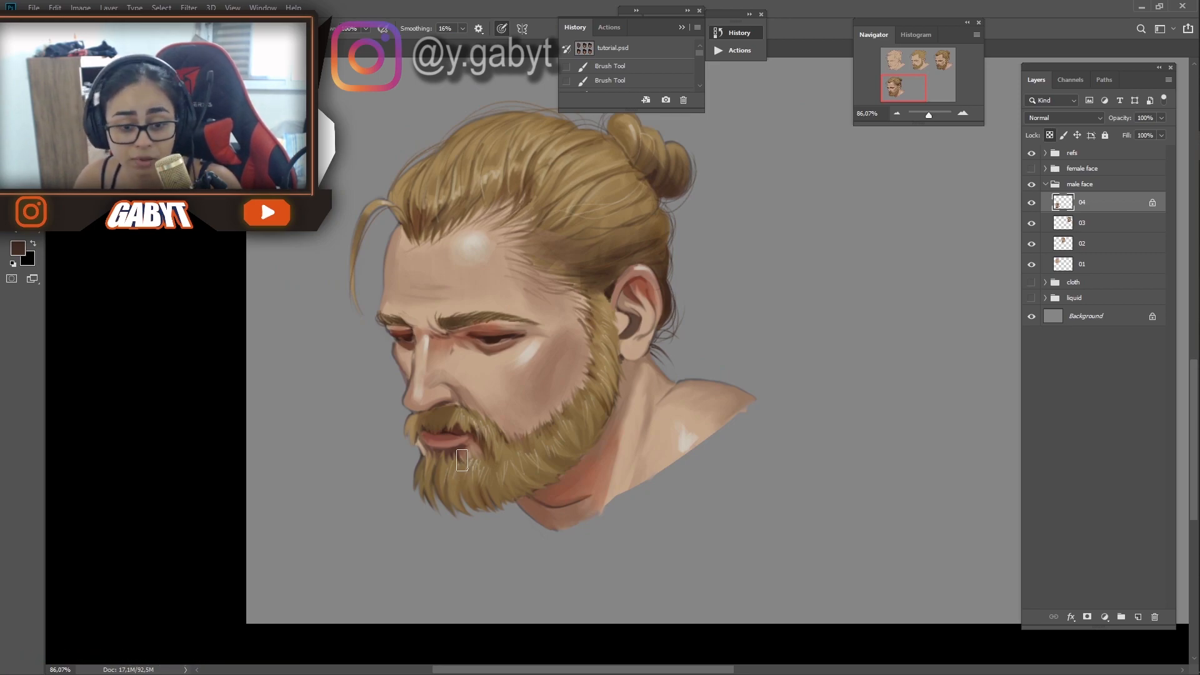
{"action": "mouse_move", "coordinate": [448, 503]}
{"action": "left_mouse_down"}
{"action": "mouse_move", "coordinate": [560, 466]}
{"action": "mouse_move", "coordinate": [508, 475]}
{"action": "mouse_move", "coordinate": [496, 502]}
{"action": "mouse_move", "coordinate": [493, 476]}
{"action": "mouse_move", "coordinate": [496, 497]}
{"action": "mouse_move", "coordinate": [459, 470]}
{"action": "mouse_move", "coordinate": [417, 490]}
{"action": "mouse_move", "coordinate": [409, 478]}
{"action": "mouse_move", "coordinate": [415, 490]}
{"action": "mouse_move", "coordinate": [522, 498]}
{"action": "mouse_move", "coordinate": [478, 491]}
{"action": "mouse_move", "coordinate": [590, 417]}
{"action": "left_mouse_up"}
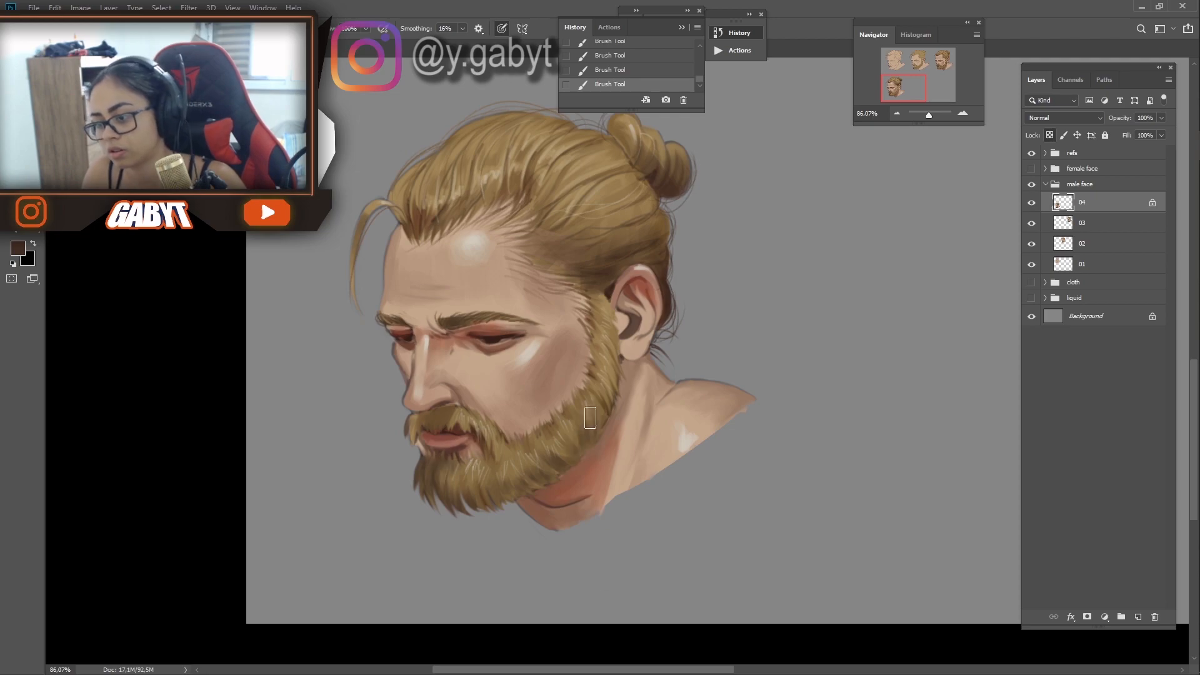
{"action": "left_click_drag", "start_coordinate": [929, 115], "coordinate": [927, 115]}
{"action": "left_click", "coordinate": [626, 369], "text": "alt"}
{"action": "left_click", "coordinate": [620, 325], "text": "alt"}
{"action": "key", "text": "ctrl+z"}
Paint thin dark brown strands into the hair and beard and touch up the area beneath the earlobe with sampled tones
{"action": "mouse_move", "coordinate": [918, 74]}
{"action": "left_mouse_down"}
{"action": "mouse_move", "coordinate": [902, 81]}
{"action": "mouse_move", "coordinate": [929, 115]}
{"action": "left_mouse_up"}
{"action": "left_click_drag", "start_coordinate": [902, 81], "coordinate": [895, 85]}
{"action": "left_click", "coordinate": [599, 276]}
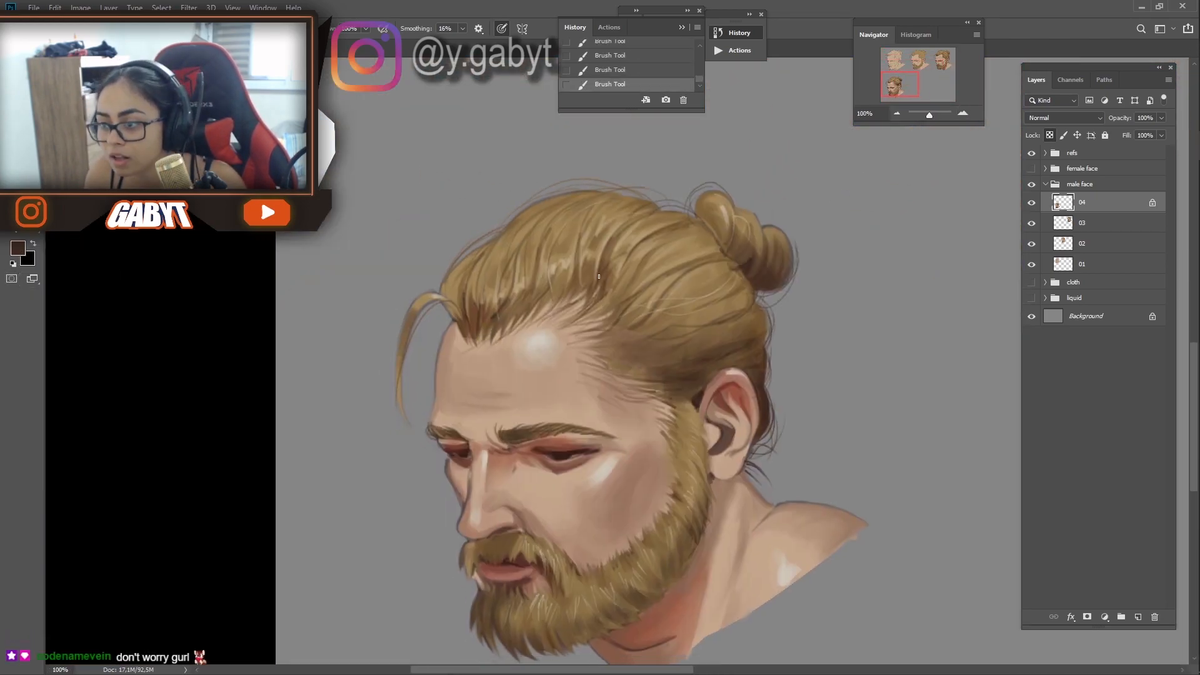
{"action": "scroll", "coordinate": [618, 478], "scroll_direction": "down", "scroll_amount": 3}
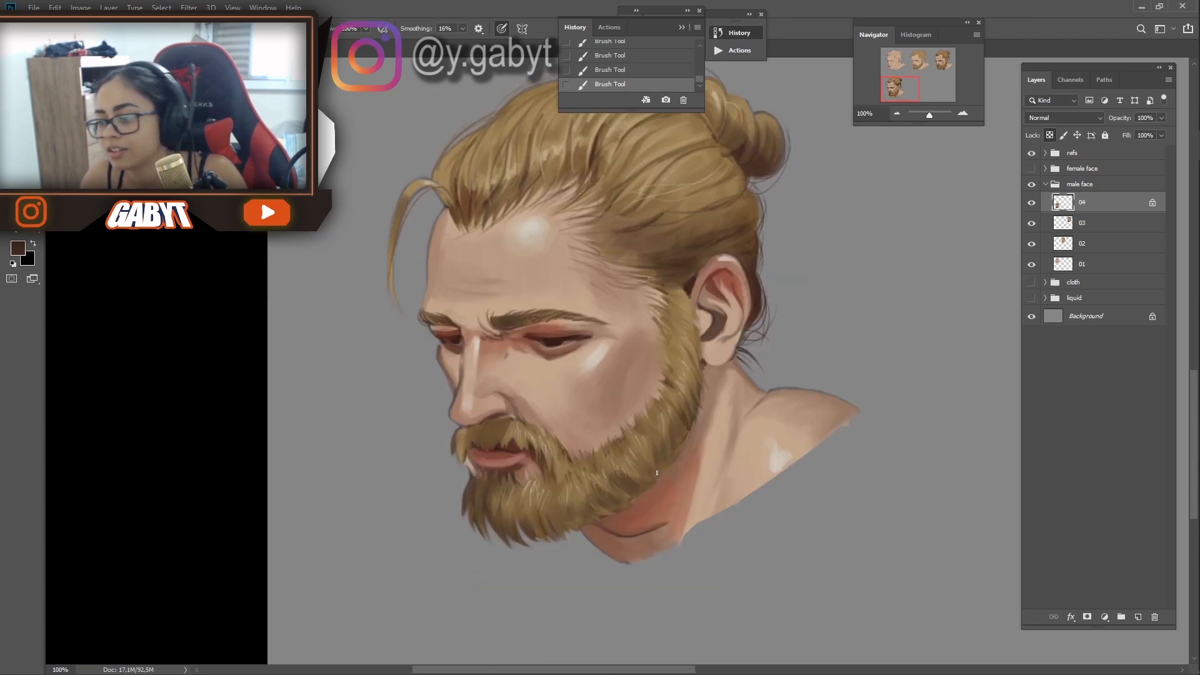
{"action": "left_click", "coordinate": [696, 338], "text": "alt"}
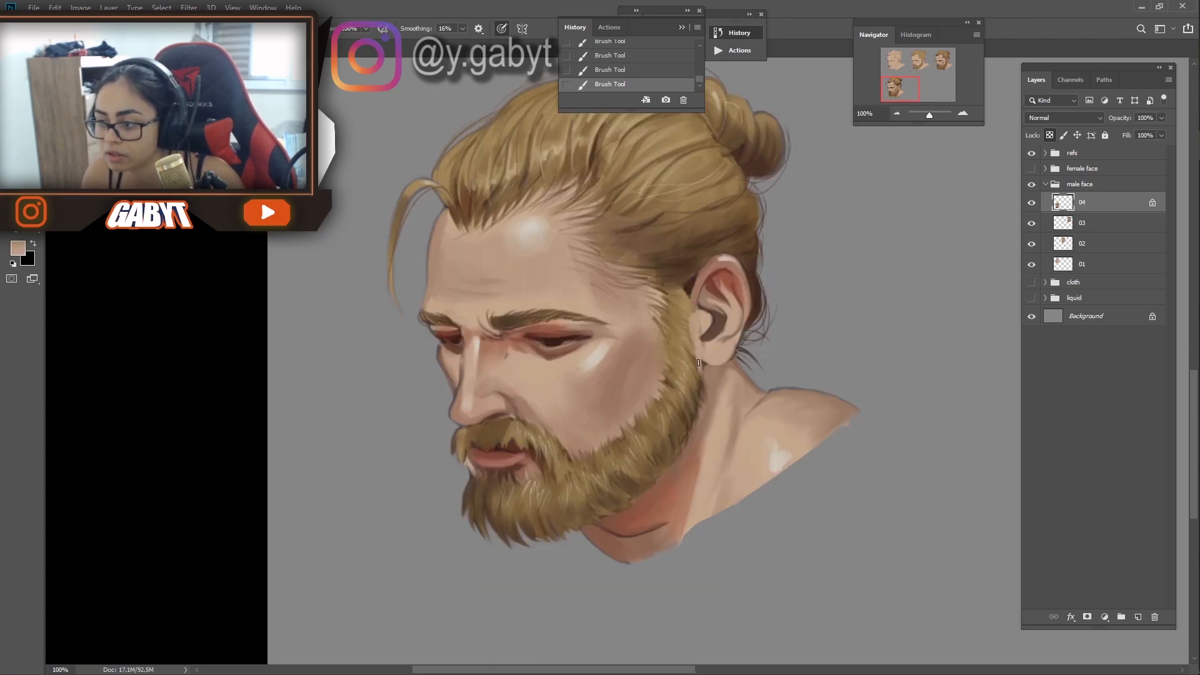
{"action": "left_click", "coordinate": [698, 363], "text": "alt"}
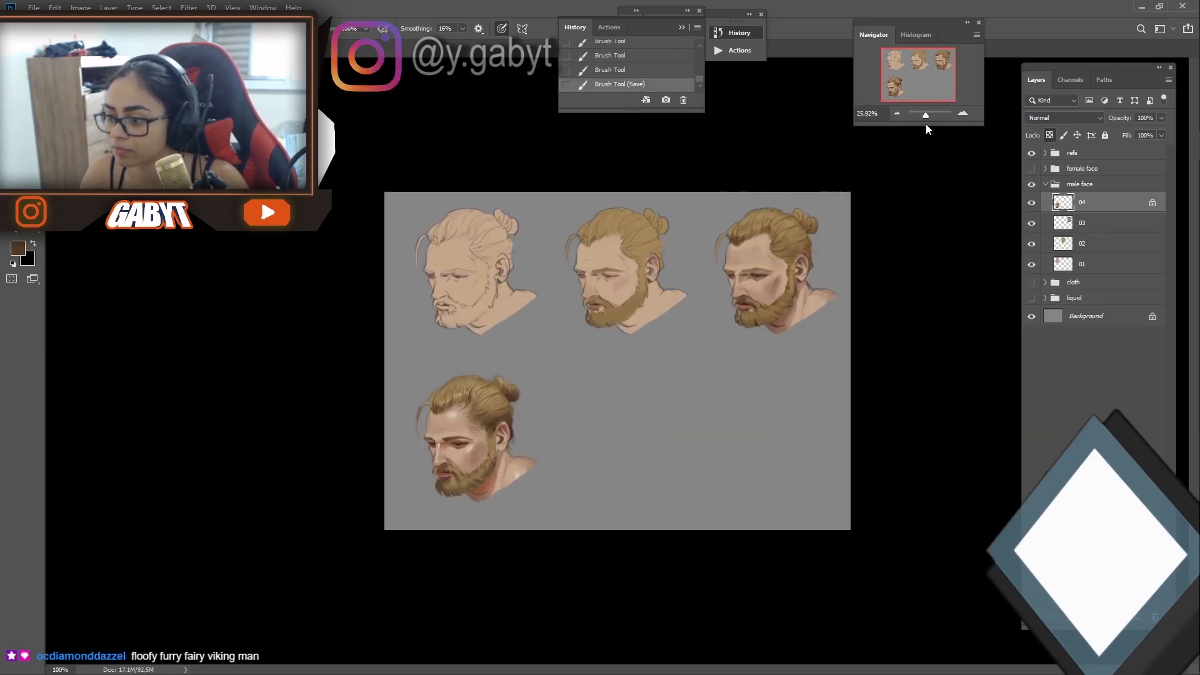
{"action": "key", "text": "ctrl+minus"}
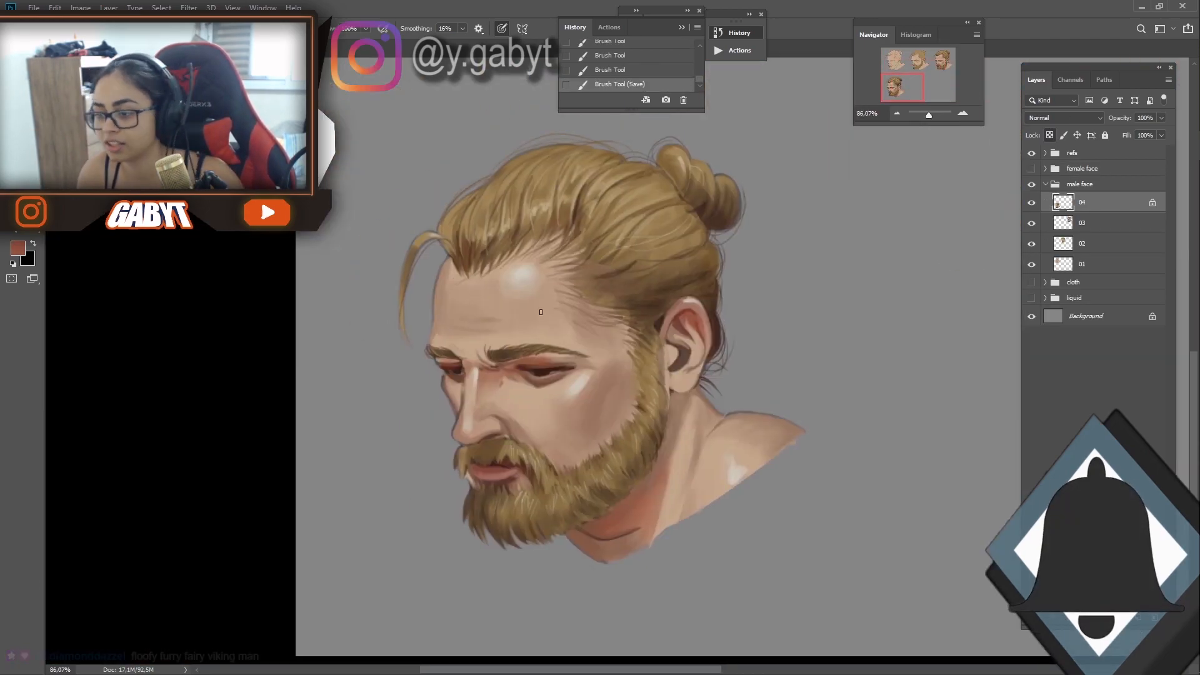
Add a soft reddish tint across the forehead and blend it with a sampled skin tone
{"action": "mouse_move", "coordinate": [441, 309]}
{"action": "left_mouse_down"}
{"action": "mouse_move", "coordinate": [498, 313]}
{"action": "mouse_move", "coordinate": [562, 272]}
{"action": "mouse_move", "coordinate": [529, 316]}
{"action": "mouse_move", "coordinate": [435, 313]}
{"action": "mouse_move", "coordinate": [499, 308]}
{"action": "left_mouse_up"}
{"action": "key", "text": "ctrl+z"}
{"action": "key", "text": "ctrl+z"}
{"action": "left_click", "coordinate": [471, 332], "text": "alt"}
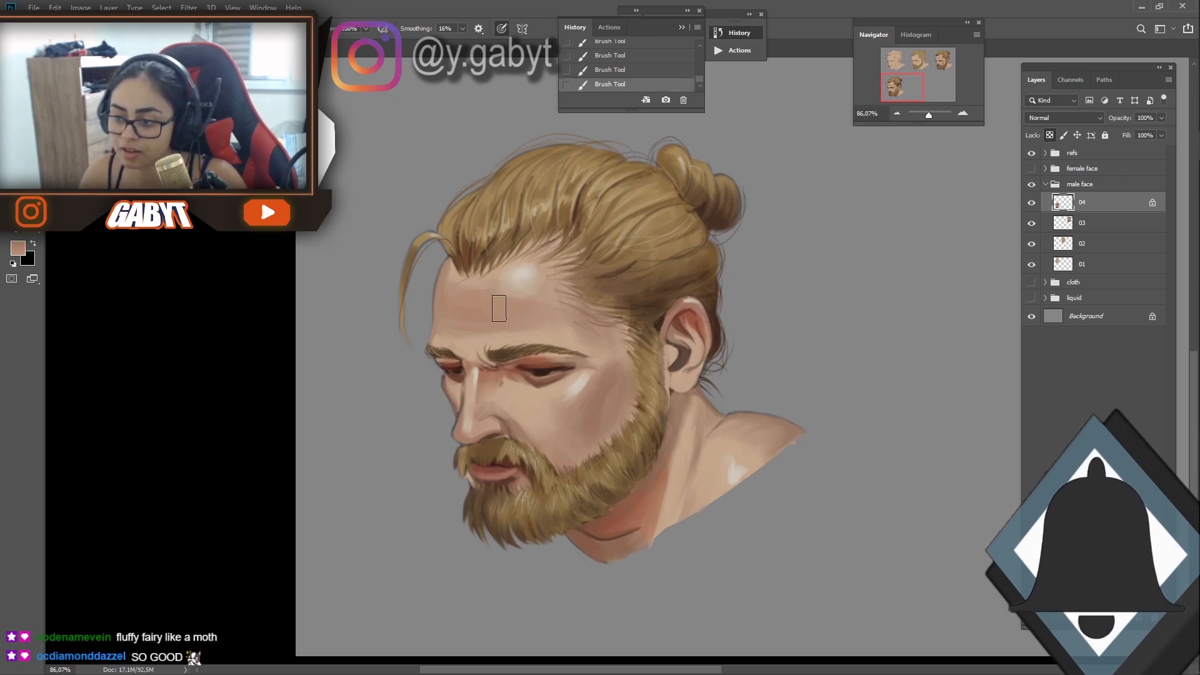
{"action": "left_click_drag", "start_coordinate": [676, 362], "coordinate": [623, 297]}
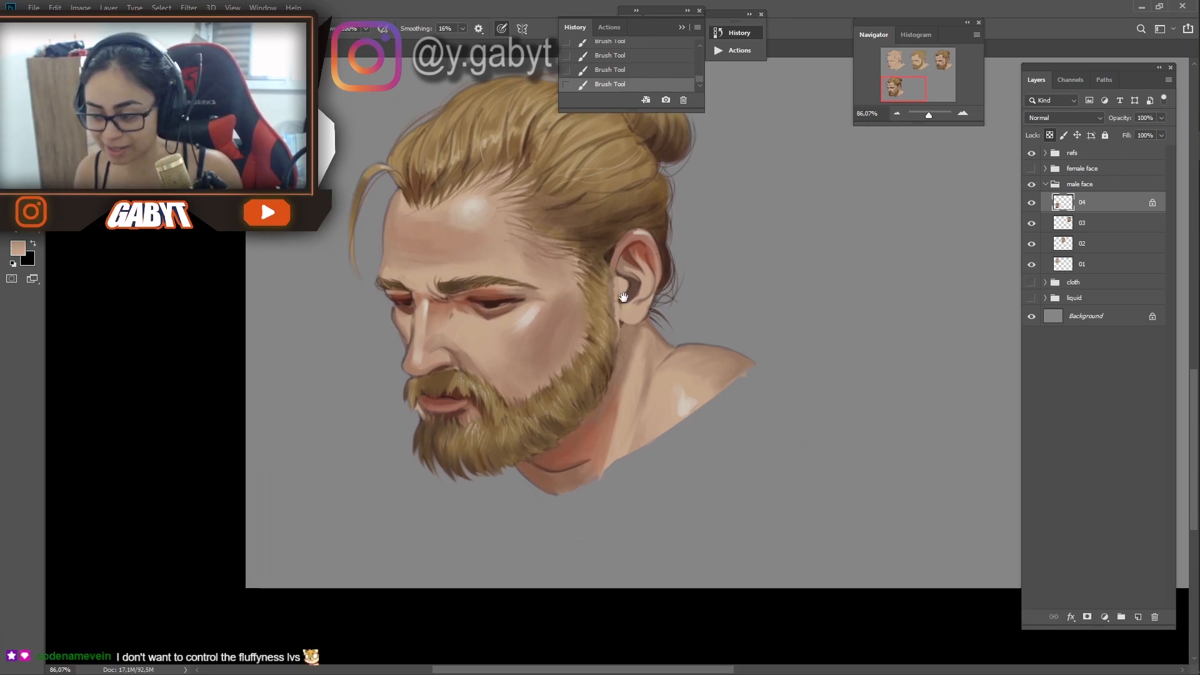
Unlock the layer's transparent pixels and paint short dark hairs along the outer edge of the moustache and beard
{"action": "left_click_drag", "start_coordinate": [733, 305], "coordinate": [820, 331]}
{"action": "key", "text": "ctrl+plus"}
{"action": "key", "text": "ctrl+plus"}
{"action": "left_click_drag", "start_coordinate": [683, 458], "coordinate": [783, 400]}
{"action": "left_click", "coordinate": [502, 500], "text": "alt"}
{"action": "mouse_move", "coordinate": [514, 474]}
{"action": "left_mouse_down"}
{"action": "mouse_move", "coordinate": [481, 461]}
{"action": "mouse_move", "coordinate": [465, 500]}
{"action": "left_mouse_up"}
{"action": "left_click", "coordinate": [465, 543], "text": "alt"}
{"action": "key", "text": "/"}
{"action": "left_click_drag", "start_coordinate": [452, 469], "coordinate": [456, 505]}
{"action": "left_click_drag", "start_coordinate": [445, 463], "coordinate": [445, 494]}
{"action": "left_click_drag", "start_coordinate": [442, 445], "coordinate": [442, 476]}
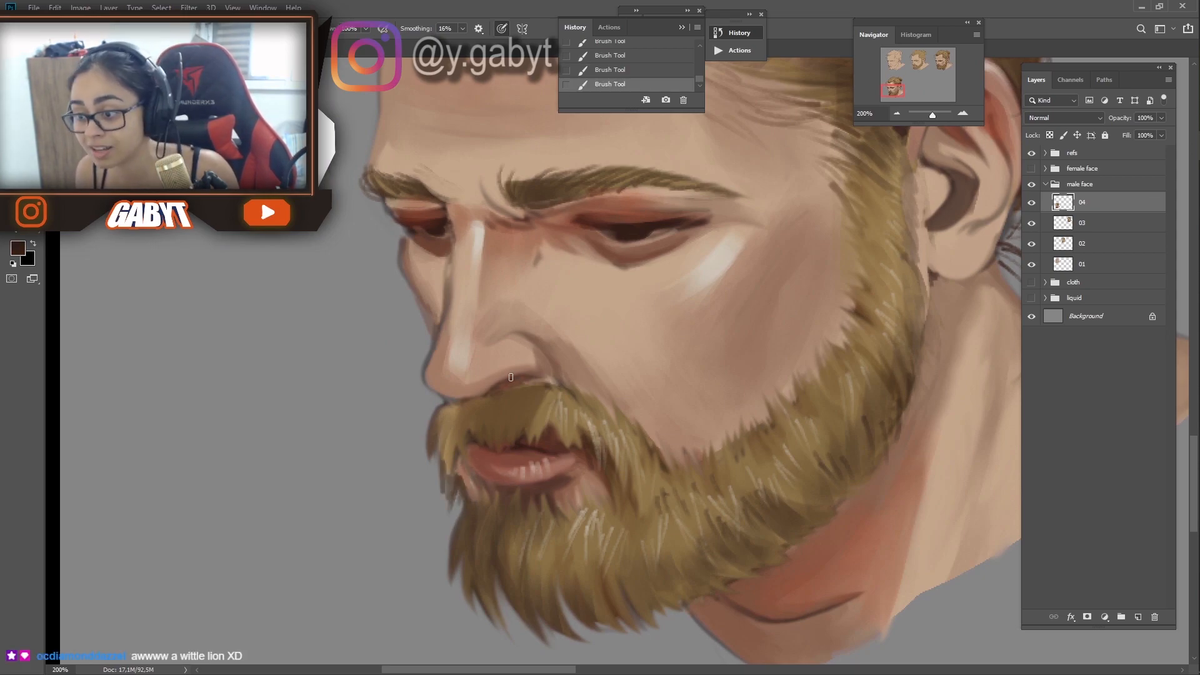
Touch up the underside of the nose and blend the cheek with sampled skin tones and an enlarged brush
{"action": "left_click", "coordinate": [628, 240], "text": "alt"}
{"action": "left_click_drag", "start_coordinate": [482, 387], "coordinate": [451, 394]}
{"action": "left_click_drag", "start_coordinate": [806, 227], "coordinate": [691, 303]}
{"action": "key", "text": "bracketright"}
{"action": "key", "text": "bracketright"}
{"action": "key", "text": "bracketright"}
{"action": "key", "text": "bracketright"}
{"action": "key", "text": "bracketright"}
{"action": "key", "text": "bracketright"}
{"action": "mouse_move", "coordinate": [646, 378]}
{"action": "left_mouse_down"}
{"action": "mouse_move", "coordinate": [691, 302]}
{"action": "mouse_move", "coordinate": [635, 386]}
{"action": "mouse_move", "coordinate": [554, 448]}
{"action": "mouse_move", "coordinate": [501, 375]}
{"action": "left_mouse_up"}
{"action": "left_click", "coordinate": [656, 359], "text": "alt"}
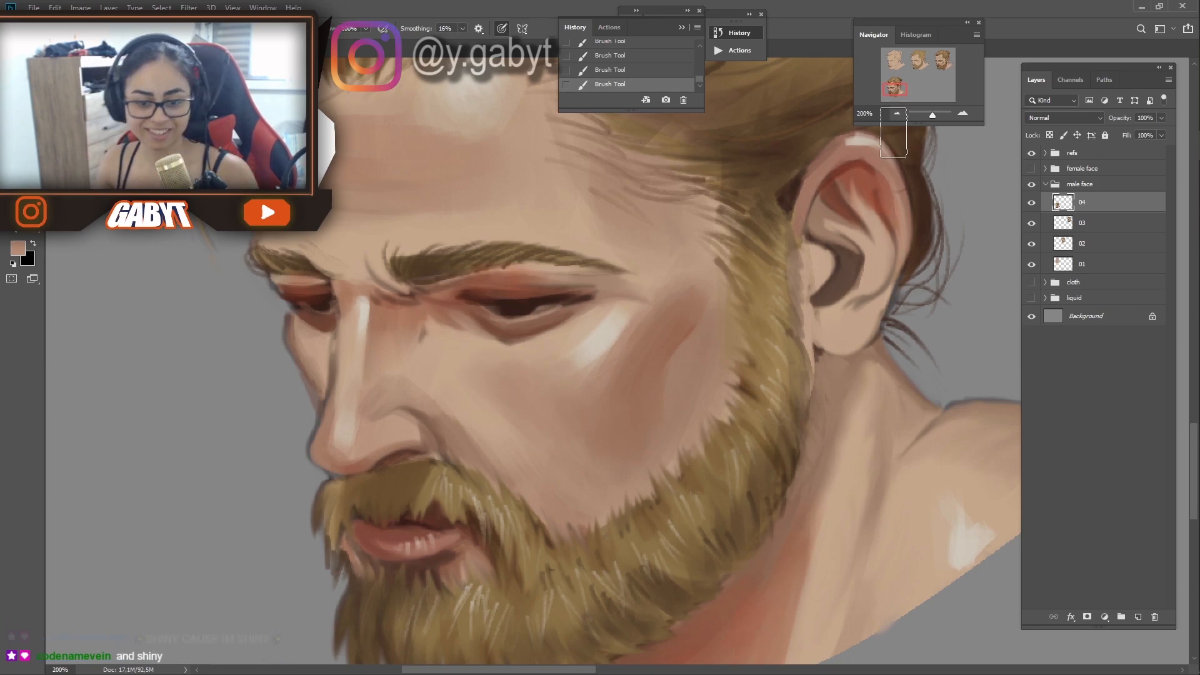
Duplicate the fourth head onto a new layer named 05 and place the copy beside it in the lower row
{"action": "left_click_drag", "start_coordinate": [932, 115], "coordinate": [926, 116]}
{"action": "key", "text": "ctrl+1"}
{"action": "left_click_drag", "start_coordinate": [479, 439], "coordinate": [937, 178]}
{"action": "key", "text": "ctrl+minus"}
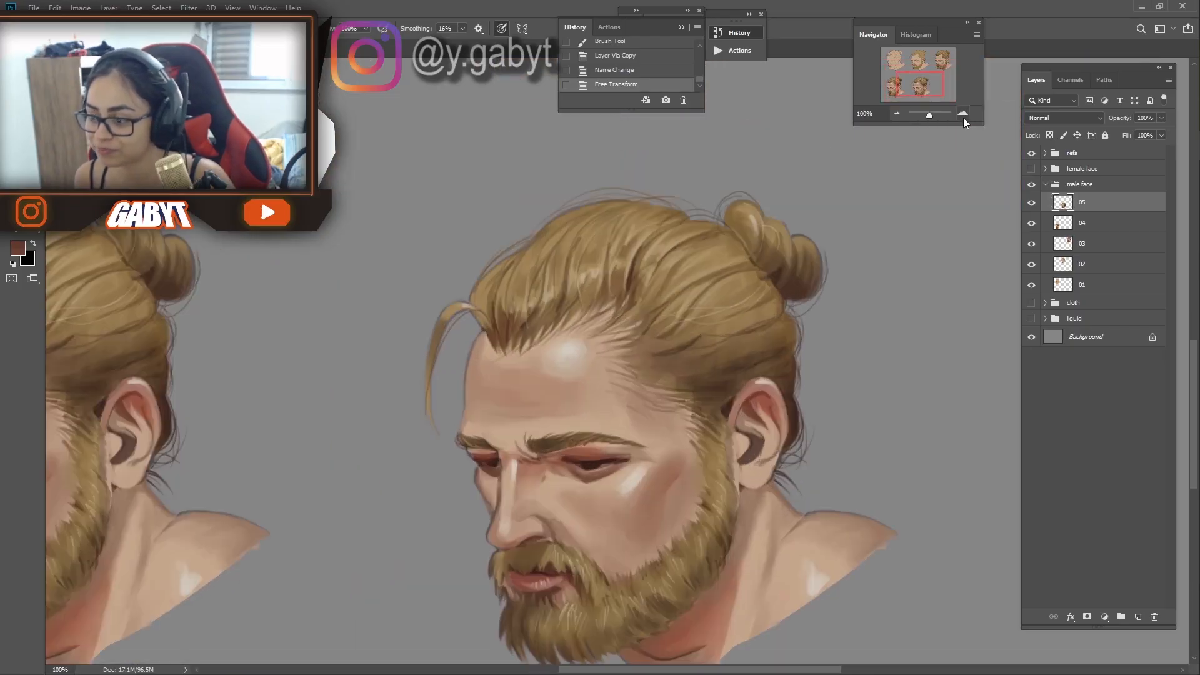
{"action": "left_click_drag", "start_coordinate": [963, 117], "coordinate": [925, 114]}
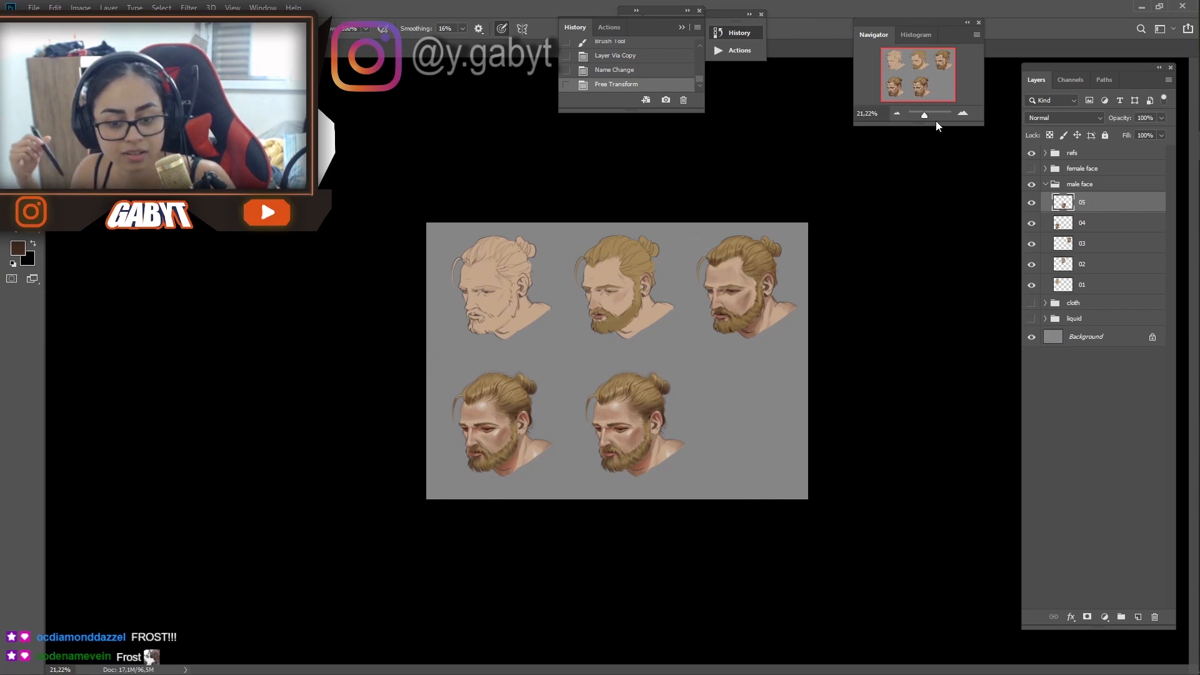
{"action": "key", "text": "ctrl+plus"}
{"action": "key", "text": "ctrl+plus"}
{"action": "key", "text": "ctrl+plus"}
{"action": "key", "text": "ctrl+plus"}
{"action": "left_click_drag", "start_coordinate": [790, 500], "coordinate": [727, 202]}
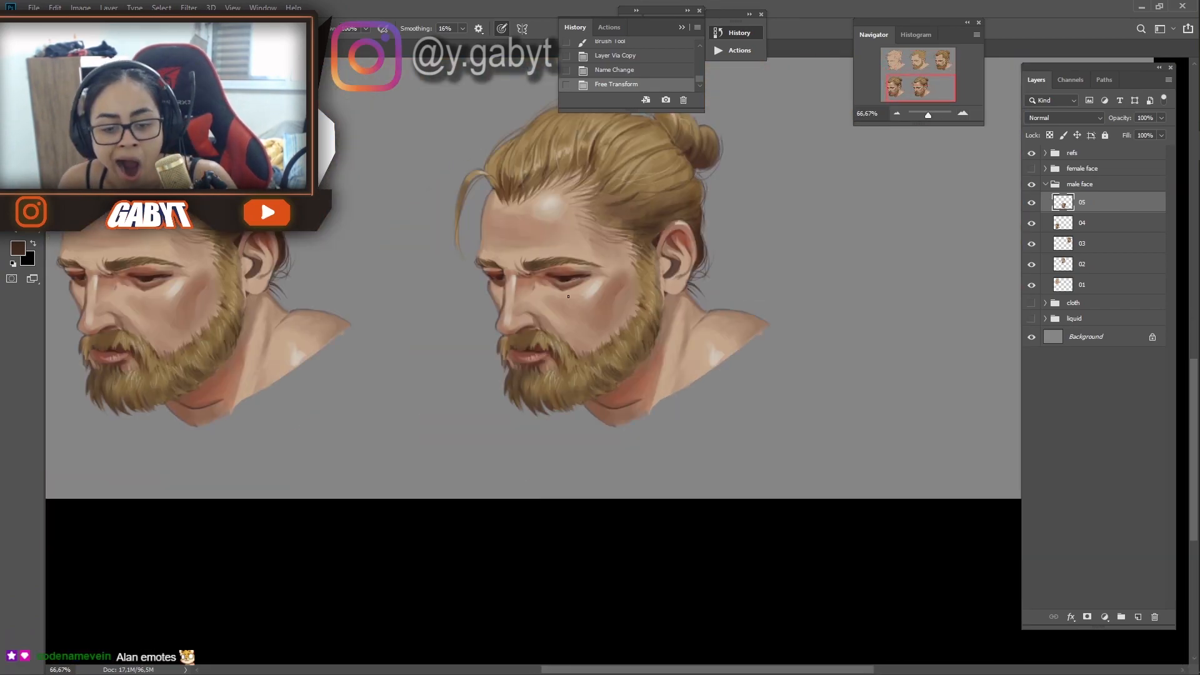
Compare the female face and male face groups by toggling their visibility, and check the heads with the canvas flipped horizontally and back
{"action": "right_click", "coordinate": [562, 243]}
{"action": "key", "text": "Escape"}
{"action": "left_click", "coordinate": [1031, 169]}
{"action": "left_click", "coordinate": [1031, 183]}
{"action": "left_click", "coordinate": [1031, 184]}
{"action": "left_click", "coordinate": [1031, 169]}
{"action": "left_click_drag", "start_coordinate": [928, 114], "coordinate": [924, 115]}
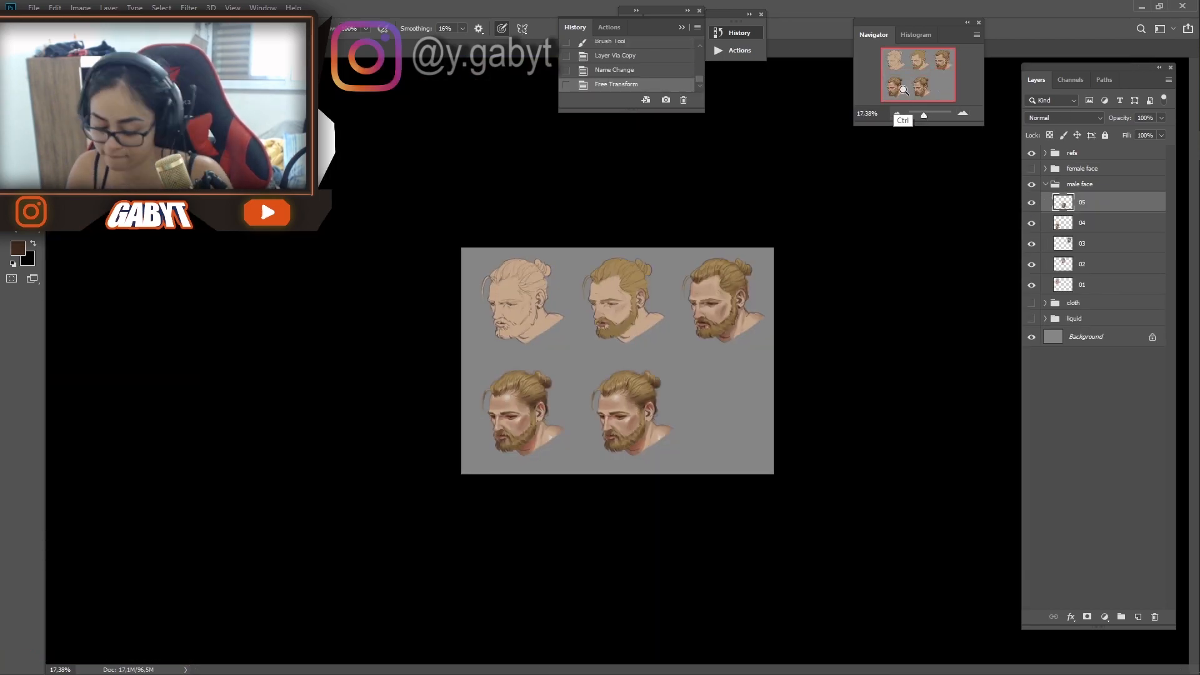
{"action": "key", "text": "ctrl+shift+h"}
{"action": "key", "text": "ctrl+shift+h"}
Lock the transparent pixels of layer 05 and undo a dark test stroke near the beard's lower edge
{"action": "key", "text": "ctrl+plus"}
{"action": "key", "text": "ctrl+plus"}
{"action": "key", "text": "ctrl+plus"}
{"action": "key", "text": "ctrl+plus"}
{"action": "mouse_move", "coordinate": [638, 528]}
{"action": "left_mouse_down"}
{"action": "mouse_move", "coordinate": [426, 389]}
{"action": "mouse_move", "coordinate": [454, 272]}
{"action": "left_mouse_up"}
{"action": "key", "text": "slash"}
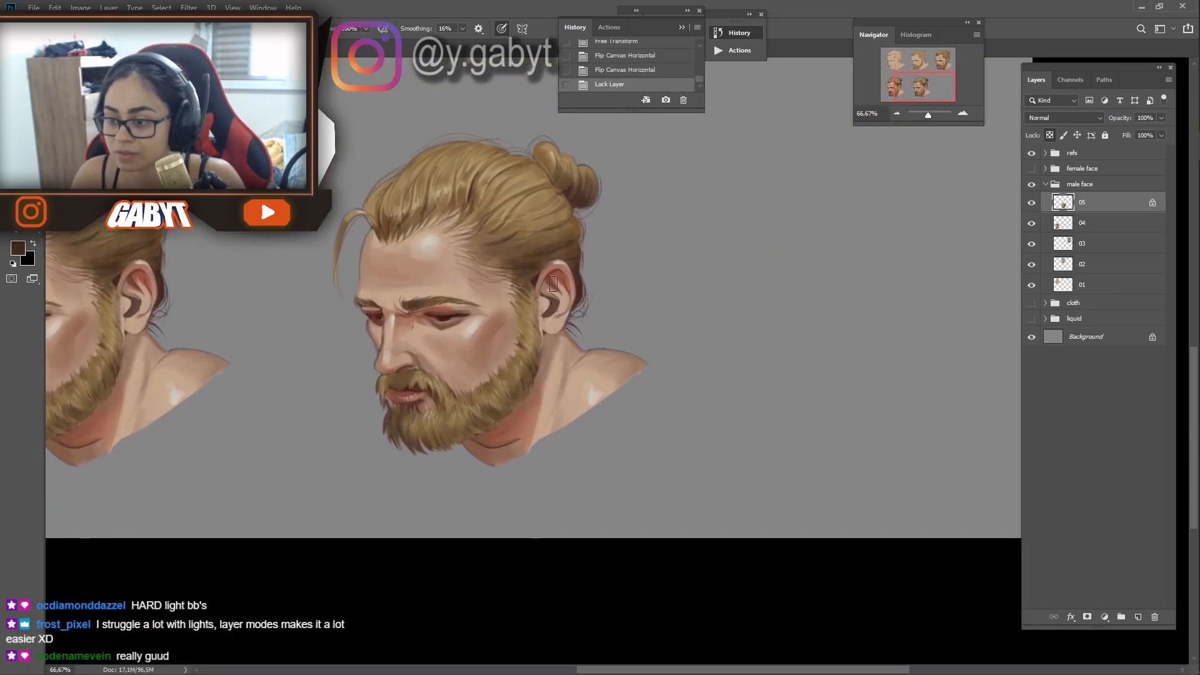
{"action": "mouse_move", "coordinate": [472, 449]}
{"action": "left_mouse_down"}
{"action": "mouse_move", "coordinate": [522, 460]}
{"action": "mouse_move", "coordinate": [504, 472]}
{"action": "left_mouse_up"}
{"action": "key", "text": "ctrl+z"}
{"action": "left_click_drag", "start_coordinate": [928, 115], "coordinate": [928, 114]}
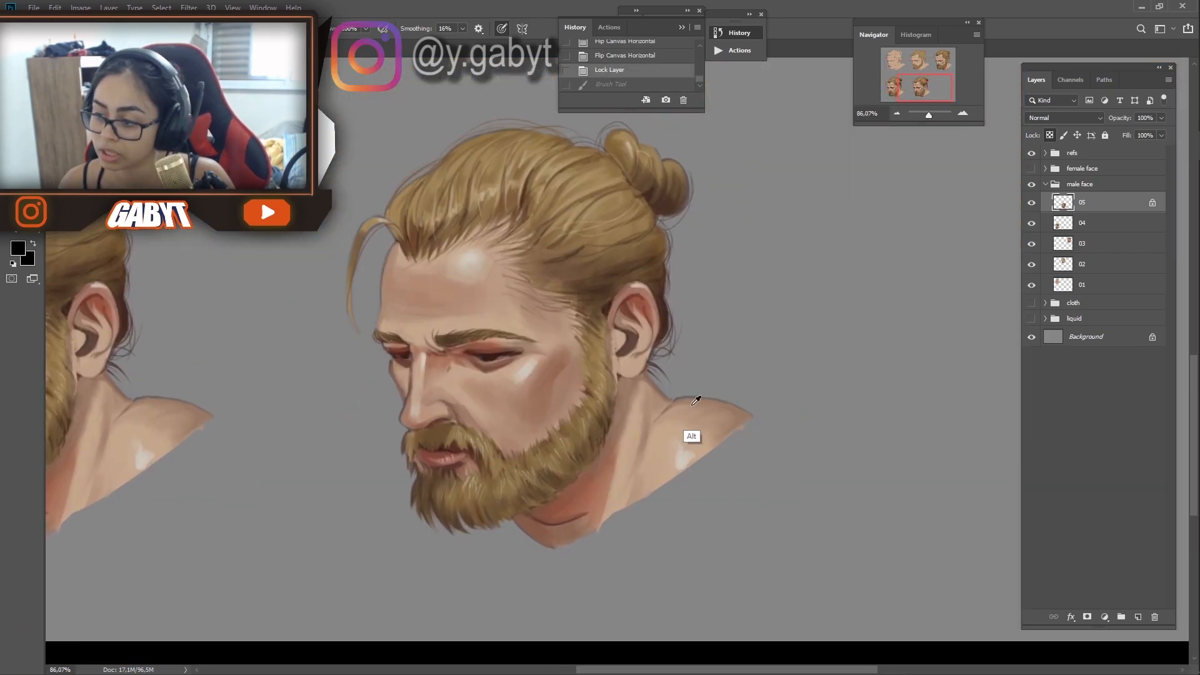
Retouch the corner of the mouth and the skin around the nose and eye with sampled tones
{"action": "left_click", "coordinate": [585, 520], "text": "alt"}
{"action": "left_click_drag", "start_coordinate": [470, 483], "coordinate": [457, 495]}
{"action": "left_click_drag", "start_coordinate": [472, 485], "coordinate": [462, 493]}
{"action": "left_click_drag", "start_coordinate": [466, 458], "coordinate": [463, 453]}
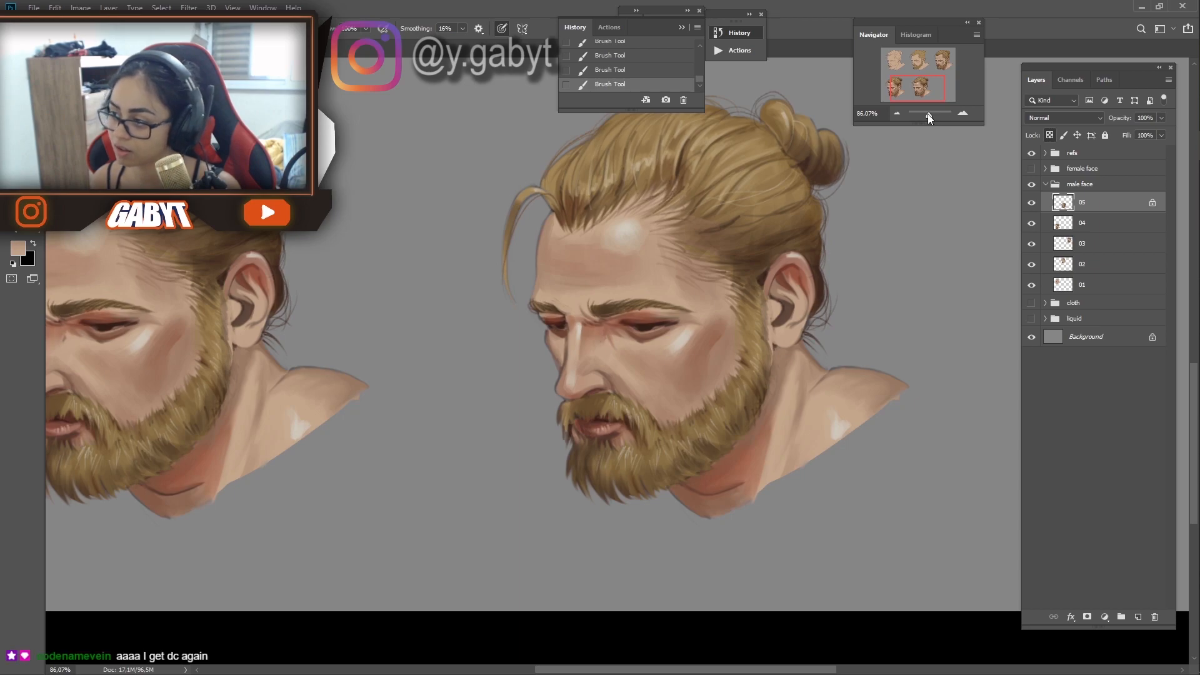
{"action": "left_click_drag", "start_coordinate": [928, 115], "coordinate": [930, 114]}
{"action": "left_click", "coordinate": [695, 300], "text": "alt"}
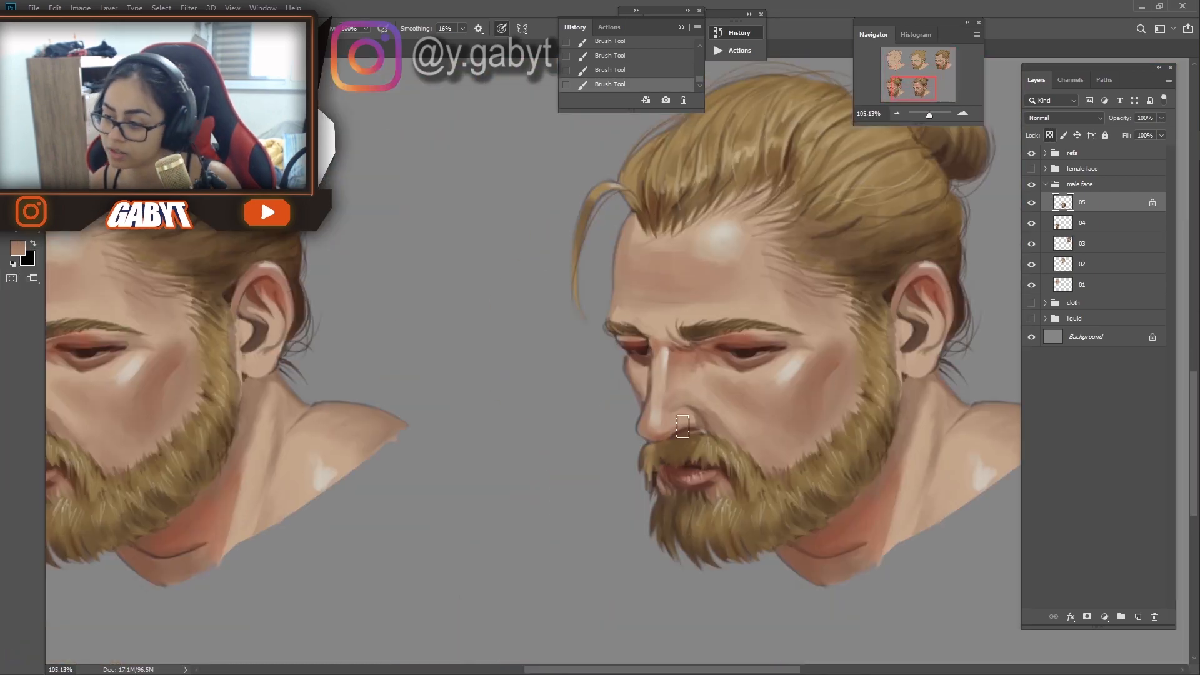
{"action": "left_click_drag", "start_coordinate": [701, 370], "coordinate": [588, 333]}
{"action": "left_click", "coordinate": [750, 469], "text": "alt"}
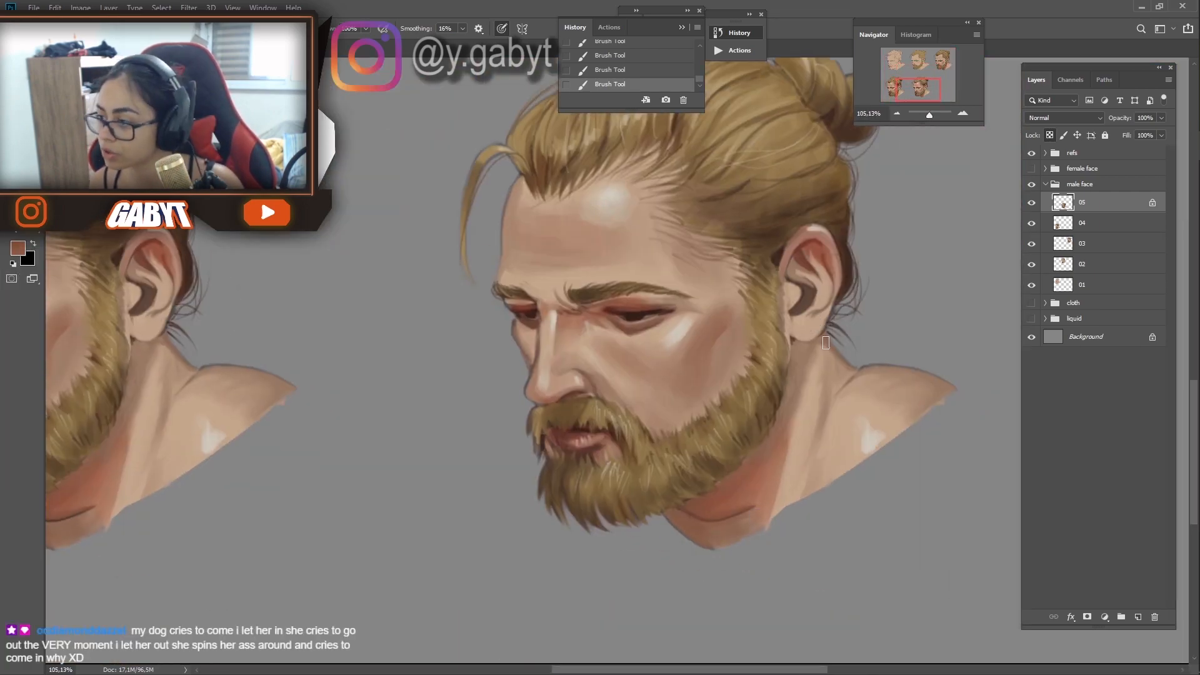
Shade the neck beneath the ear and the shoulder's upper edge with soft reddish brown
{"action": "left_click_drag", "start_coordinate": [840, 387], "coordinate": [934, 381]}
{"action": "left_click_drag", "start_coordinate": [825, 311], "coordinate": [837, 357]}
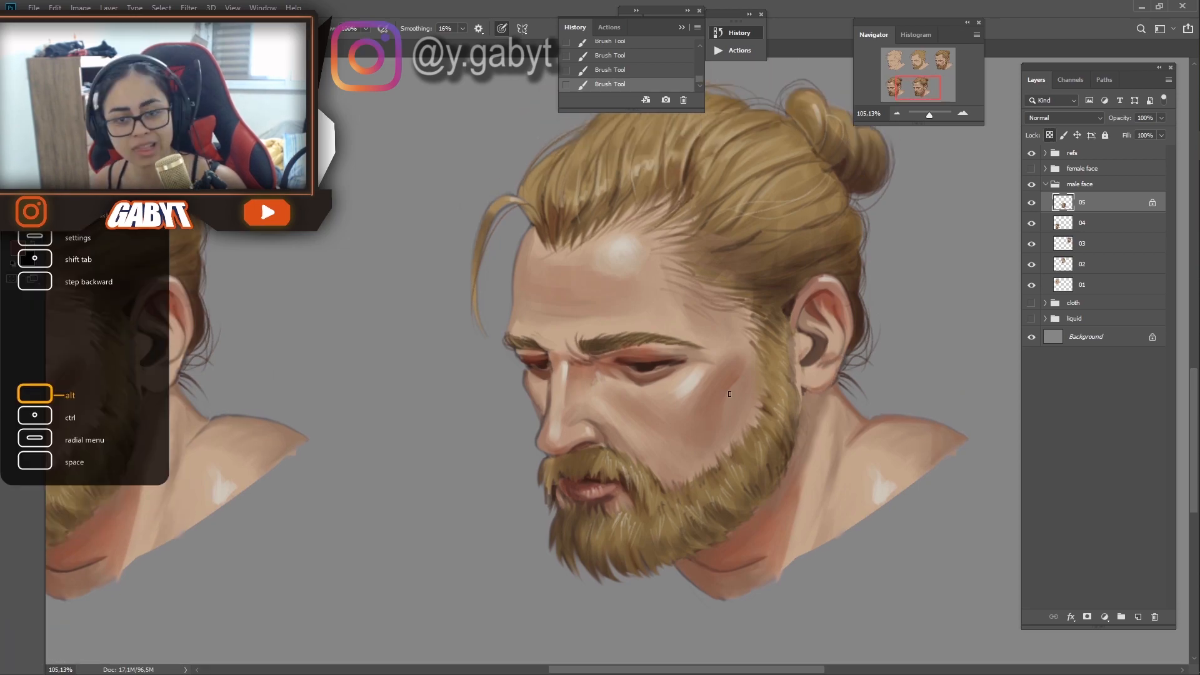
{"action": "key", "text": "ctrl+z"}
{"action": "mouse_move", "coordinate": [712, 332]}
{"action": "left_mouse_down"}
{"action": "mouse_move", "coordinate": [830, 316]}
{"action": "mouse_move", "coordinate": [782, 311]}
{"action": "mouse_move", "coordinate": [774, 345]}
{"action": "mouse_move", "coordinate": [832, 317]}
{"action": "left_mouse_up"}
{"action": "key", "text": "ctrl+shift+z"}
{"action": "left_click", "coordinate": [803, 336], "text": "alt"}
{"action": "left_click", "coordinate": [833, 335], "text": "alt"}
Try eraser marks and a dark streak beneath the near eye, and undo them
{"action": "left_click_drag", "start_coordinate": [929, 114], "coordinate": [929, 114]}
{"action": "left_click", "coordinate": [1062, 136]}
{"action": "left_click", "coordinate": [1063, 137]}
{"action": "key", "text": "e"}
{"action": "left_click", "coordinate": [529, 303]}
{"action": "mouse_move", "coordinate": [656, 370]}
{"action": "left_mouse_down"}
{"action": "mouse_move", "coordinate": [656, 356]}
{"action": "mouse_move", "coordinate": [633, 420]}
{"action": "left_mouse_up"}
{"action": "key", "text": "b"}
{"action": "left_click_drag", "start_coordinate": [639, 354], "coordinate": [629, 387]}
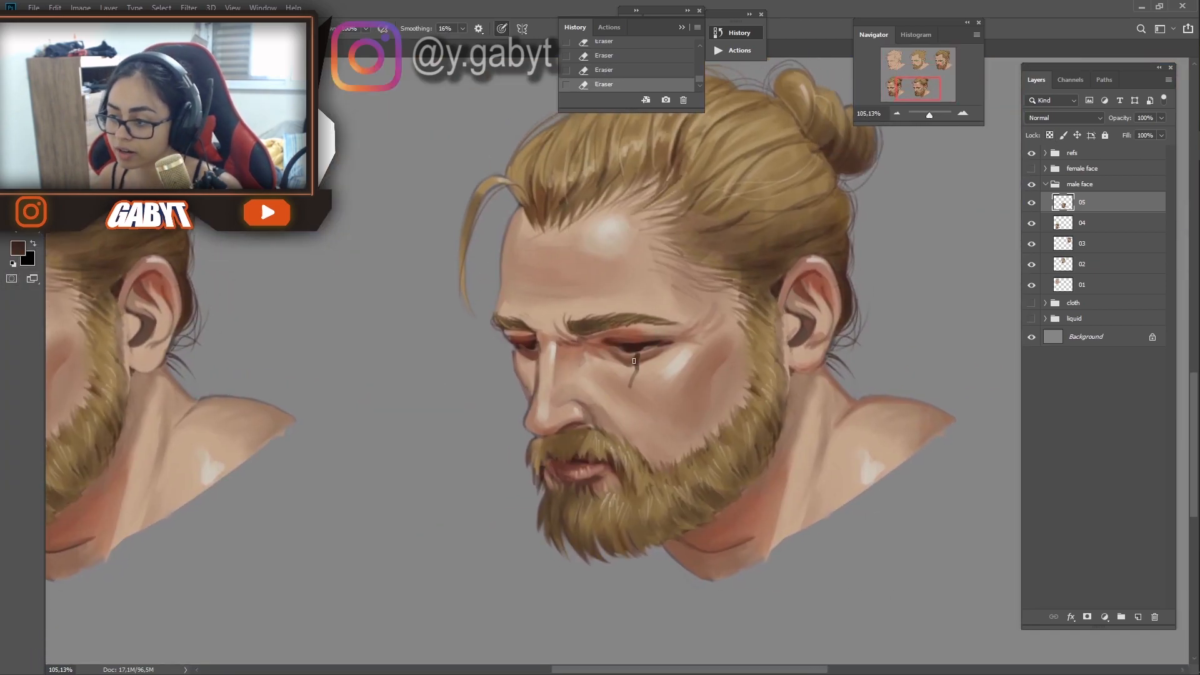
{"action": "key", "text": "ctrl+z"}
{"action": "key", "text": "ctrl+z"}
{"action": "key", "text": "ctrl+z"}
{"action": "key", "text": "ctrl+z"}
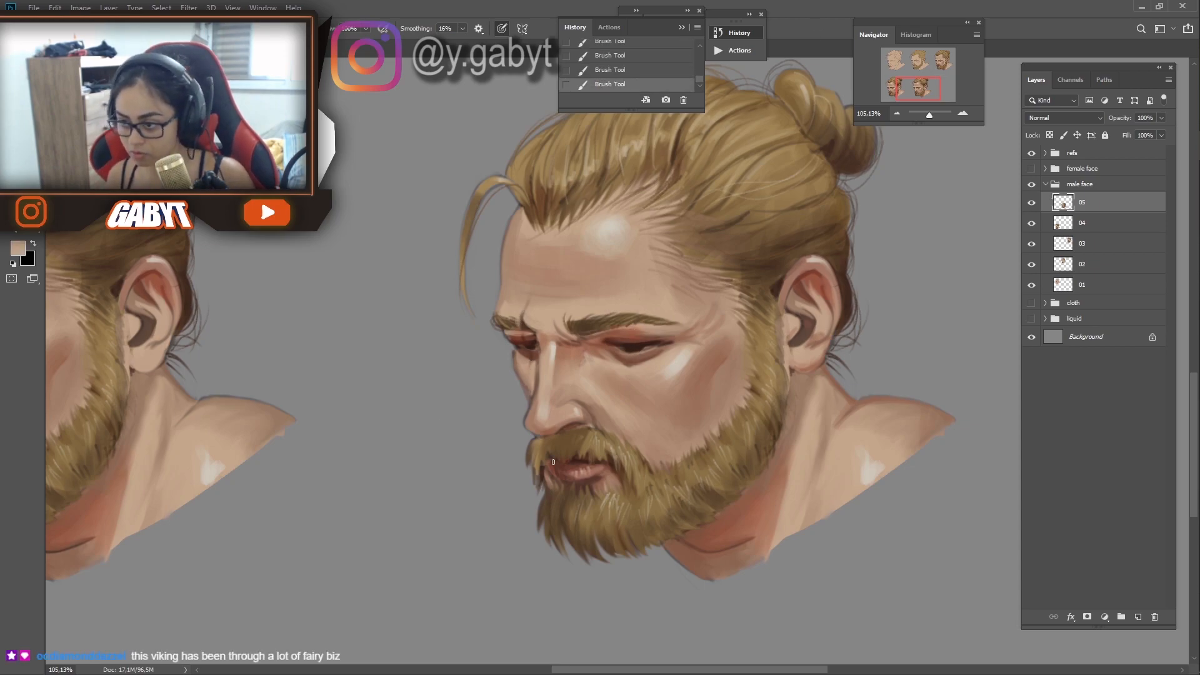
Try broad skin-coloured guide strokes marking the side plane of the face, and undo them
{"action": "left_click_drag", "start_coordinate": [715, 368], "coordinate": [622, 354]}
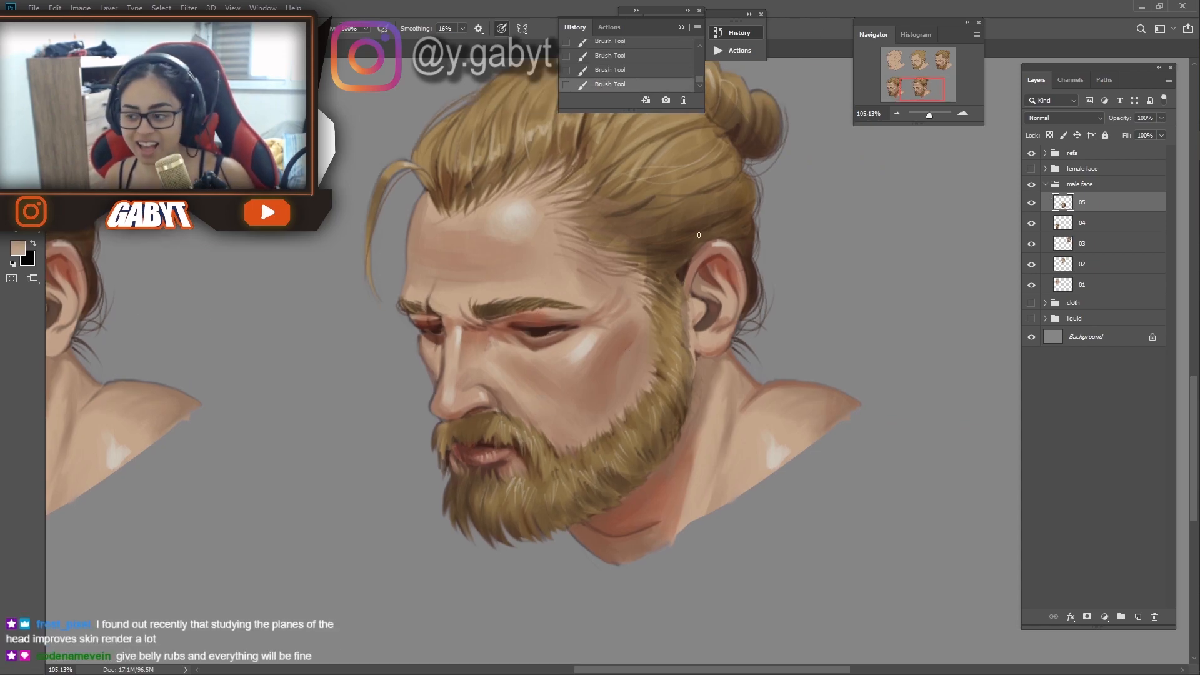
{"action": "mouse_move", "coordinate": [662, 232]}
{"action": "left_mouse_down"}
{"action": "mouse_move", "coordinate": [614, 530]}
{"action": "mouse_move", "coordinate": [661, 243]}
{"action": "left_mouse_up"}
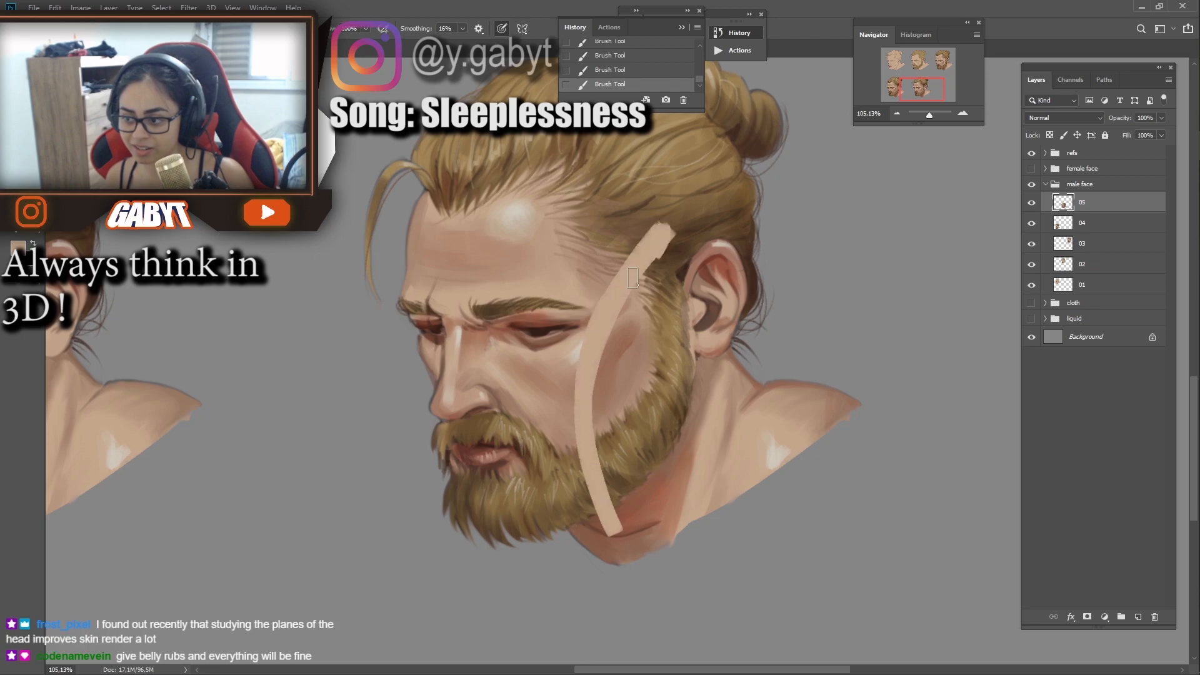
{"action": "left_click_drag", "start_coordinate": [597, 303], "coordinate": [565, 143]}
{"action": "key", "text": "ctrl+z"}
{"action": "mouse_move", "coordinate": [590, 303]}
{"action": "left_mouse_down"}
{"action": "mouse_move", "coordinate": [603, 507]}
{"action": "mouse_move", "coordinate": [412, 318]}
{"action": "mouse_move", "coordinate": [543, 160]}
{"action": "mouse_move", "coordinate": [550, 286]}
{"action": "left_mouse_up"}
{"action": "key", "text": "ctrl+z"}
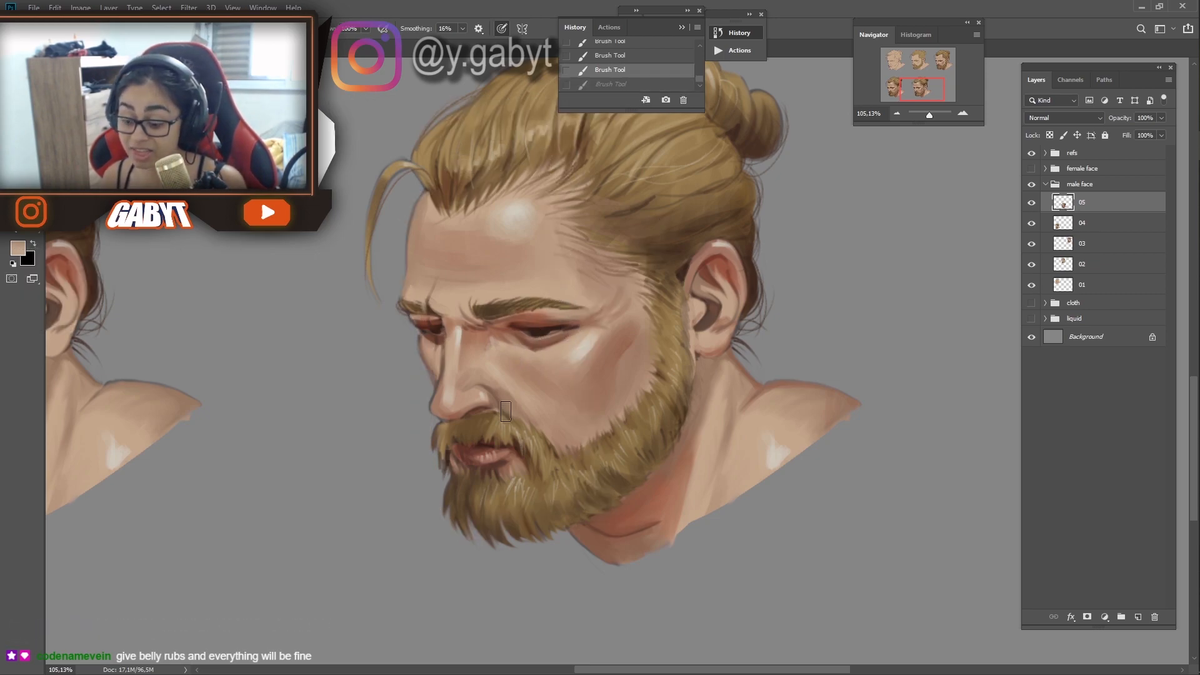
Deepen the reddish shadow on the neck beneath the earlobe and blend the cheek and temple with sampled skin tones
{"action": "left_click", "coordinate": [604, 388], "text": "alt"}
{"action": "left_click_drag", "start_coordinate": [617, 304], "coordinate": [633, 369]}
{"action": "key", "text": "super"}
{"action": "key", "text": "super"}
{"action": "left_click", "coordinate": [680, 378], "text": "alt"}
{"action": "mouse_move", "coordinate": [611, 308]}
{"action": "left_mouse_down"}
{"action": "mouse_move", "coordinate": [629, 371]}
{"action": "mouse_move", "coordinate": [609, 350]}
{"action": "left_mouse_up"}
{"action": "left_click_drag", "start_coordinate": [696, 438], "coordinate": [648, 303]}
{"action": "left_click", "coordinate": [710, 353], "text": "alt"}
{"action": "mouse_move", "coordinate": [703, 364]}
{"action": "left_mouse_down"}
{"action": "mouse_move", "coordinate": [719, 351]}
{"action": "mouse_move", "coordinate": [692, 369]}
{"action": "mouse_move", "coordinate": [744, 372]}
{"action": "left_mouse_up"}
Clean up the area around the near eye with the eraser and paint frown creases by the eyebrows
{"action": "key", "text": "e"}
{"action": "mouse_move", "coordinate": [614, 357]}
{"action": "left_mouse_down"}
{"action": "mouse_move", "coordinate": [621, 461]}
{"action": "mouse_move", "coordinate": [641, 412]}
{"action": "left_mouse_up"}
{"action": "key", "text": "b"}
{"action": "left_click", "coordinate": [621, 347], "text": "alt"}
{"action": "left_click_drag", "start_coordinate": [496, 364], "coordinate": [491, 371]}
{"action": "left_click_drag", "start_coordinate": [487, 373], "coordinate": [480, 378]}
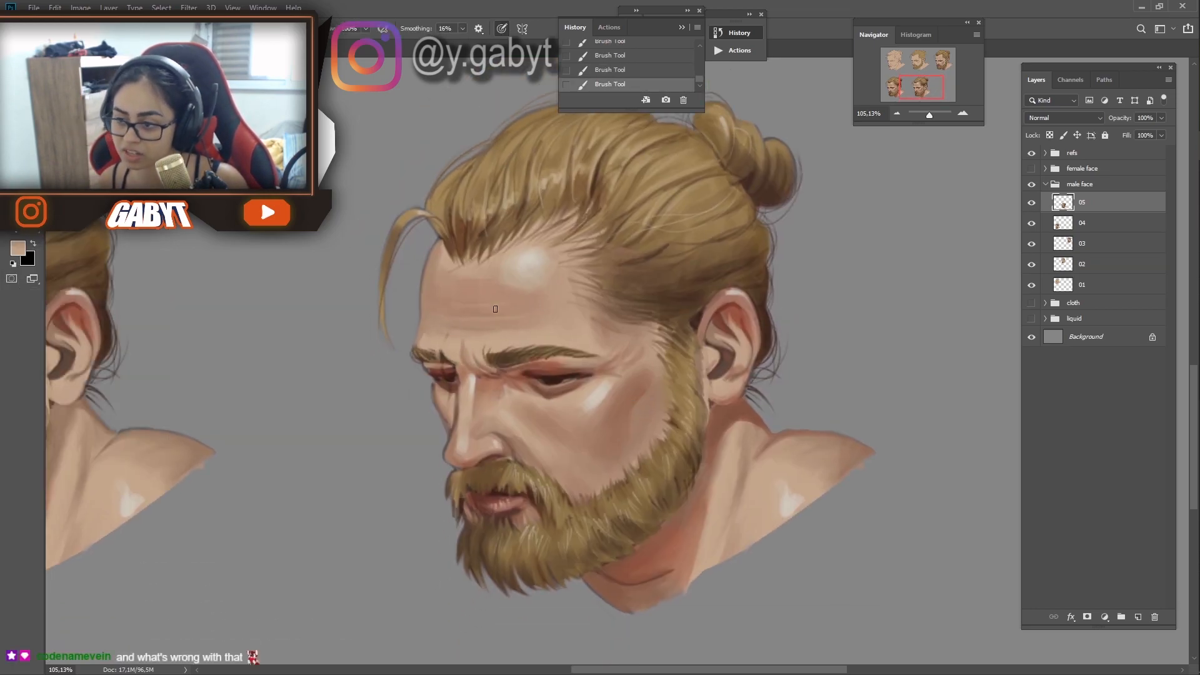
Paint faint horizontal wrinkles across the forehead with sampled skin tones
{"action": "mouse_move", "coordinate": [478, 328]}
{"action": "left_mouse_down"}
{"action": "mouse_move", "coordinate": [300, 328]}
{"action": "mouse_move", "coordinate": [514, 329]}
{"action": "left_mouse_up"}
{"action": "left_click", "coordinate": [906, 393], "text": "alt"}
{"action": "left_click", "coordinate": [516, 328], "text": "alt"}
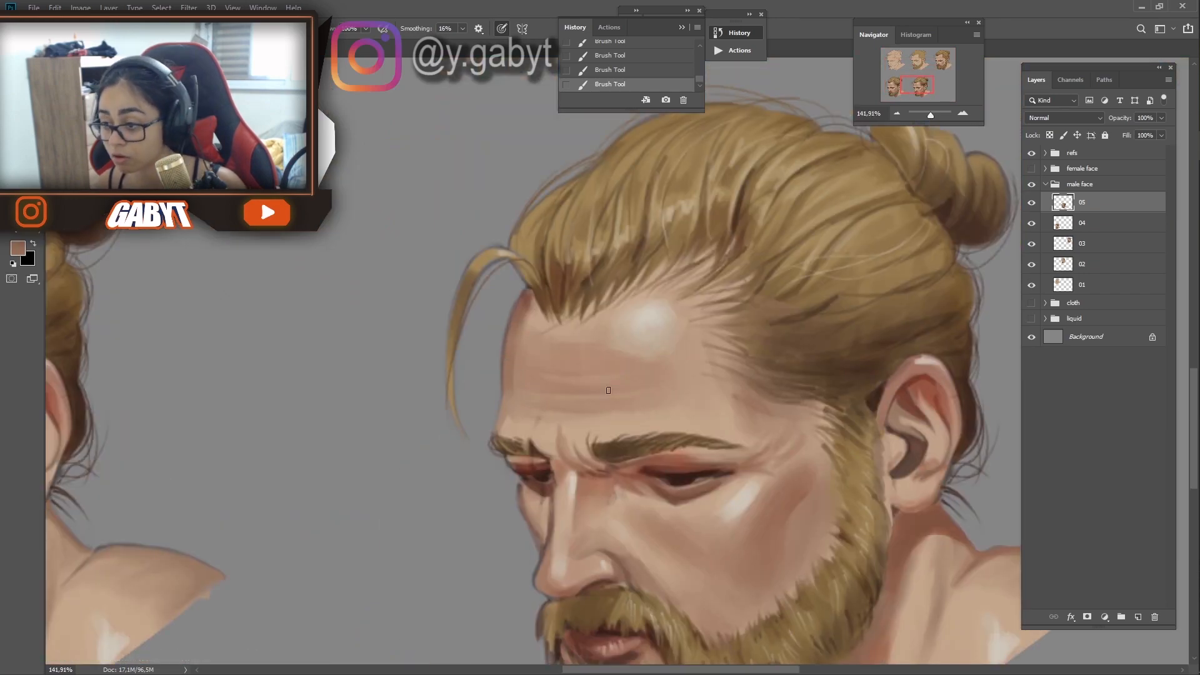
{"action": "left_click", "coordinate": [572, 375], "text": "alt"}
{"action": "left_click", "coordinate": [543, 424], "text": "alt"}
{"action": "left_click", "coordinate": [510, 448], "text": "alt"}
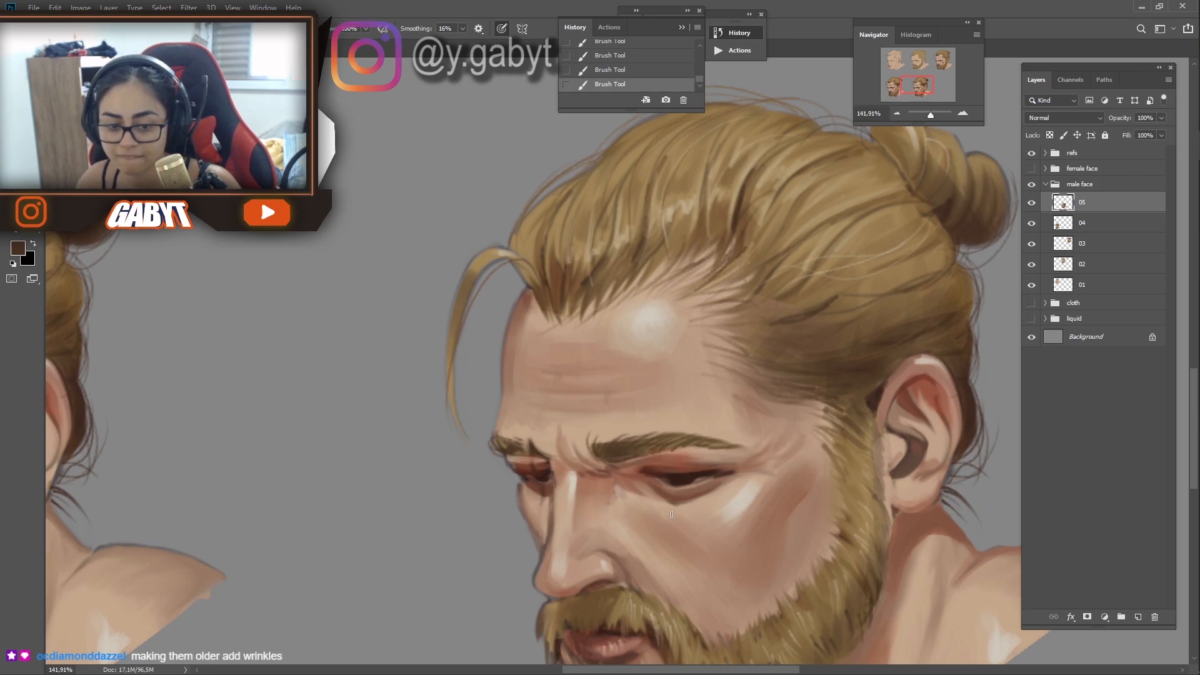
Paint a thin vertical crease above the far eyebrow with sampled tones
{"action": "left_click_drag", "start_coordinate": [671, 513], "coordinate": [616, 357]}
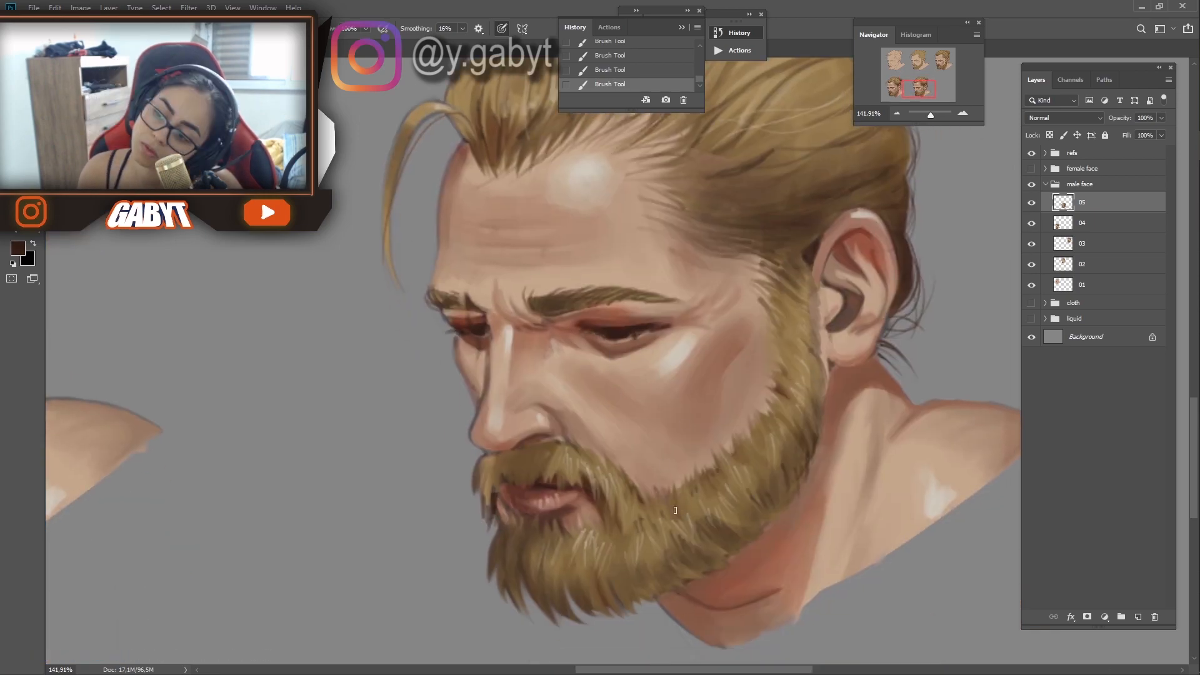
{"action": "left_click", "coordinate": [563, 429], "text": "alt"}
{"action": "left_click_drag", "start_coordinate": [930, 114], "coordinate": [931, 112]}
{"action": "left_click", "coordinate": [572, 372], "text": "alt"}
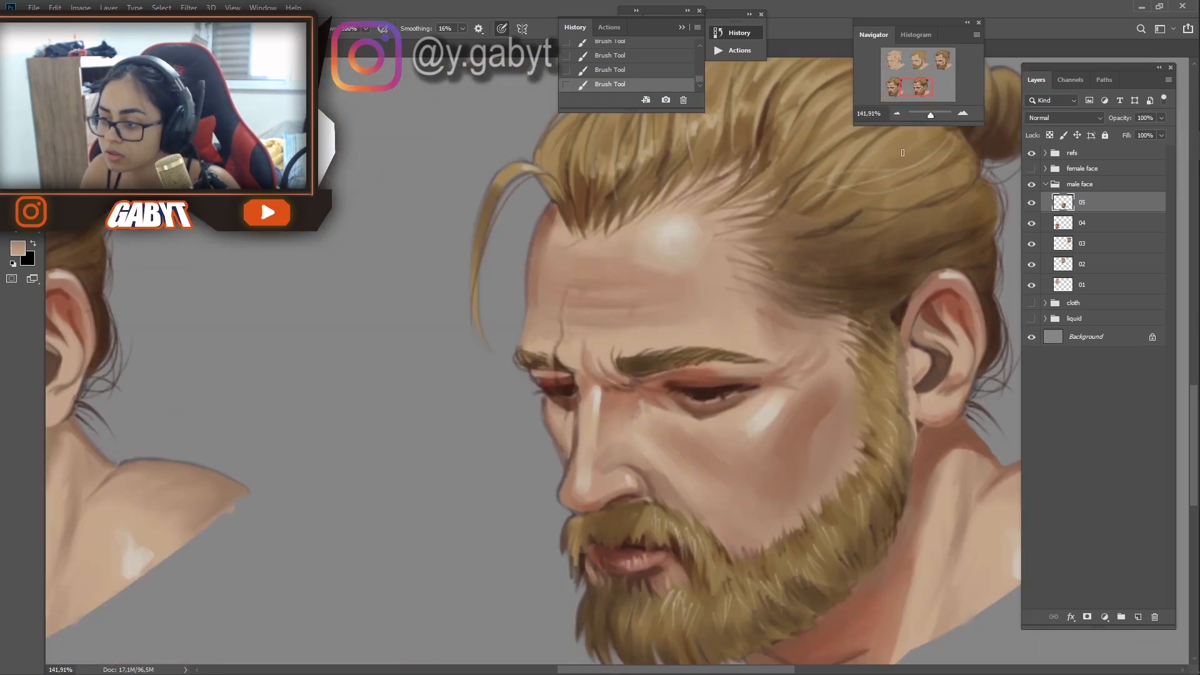
Step back in the history and paint thin dark brown strands over the top of the hair and around the bun
{"action": "left_click_drag", "start_coordinate": [929, 115], "coordinate": [929, 123]}
{"action": "left_click_drag", "start_coordinate": [699, 79], "coordinate": [699, 50]}
{"action": "left_click", "coordinate": [681, 55]}
{"action": "left_click_drag", "start_coordinate": [929, 115], "coordinate": [906, 106]}
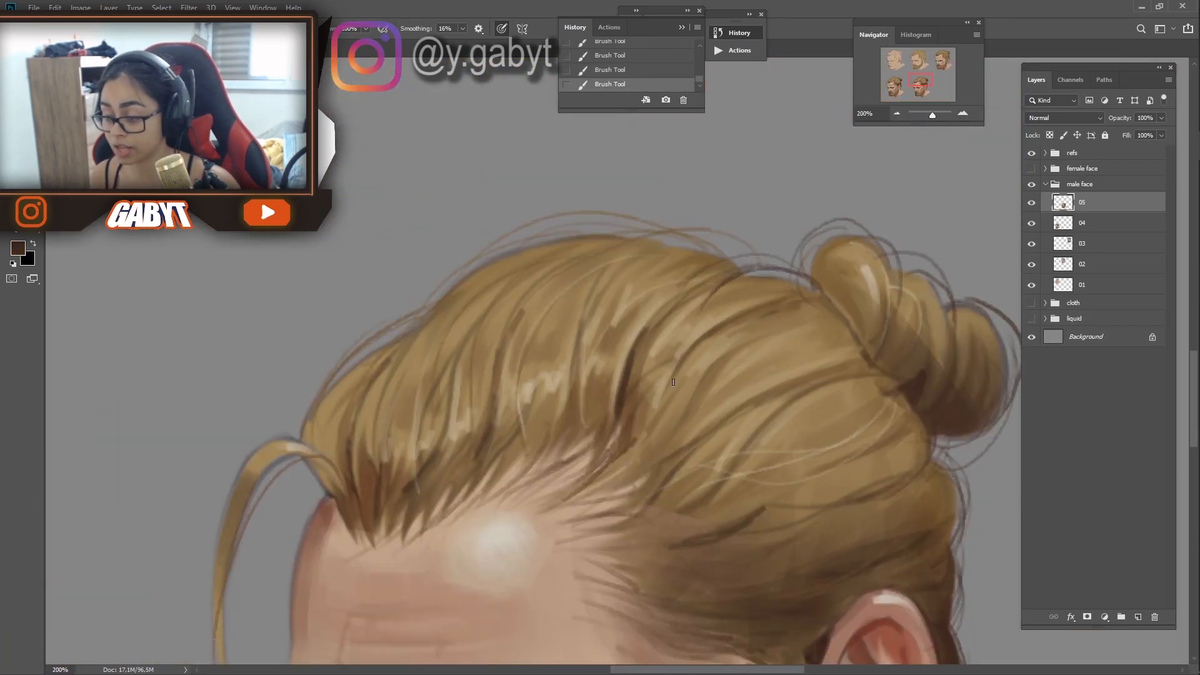
{"action": "left_click_drag", "start_coordinate": [696, 548], "coordinate": [716, 313]}
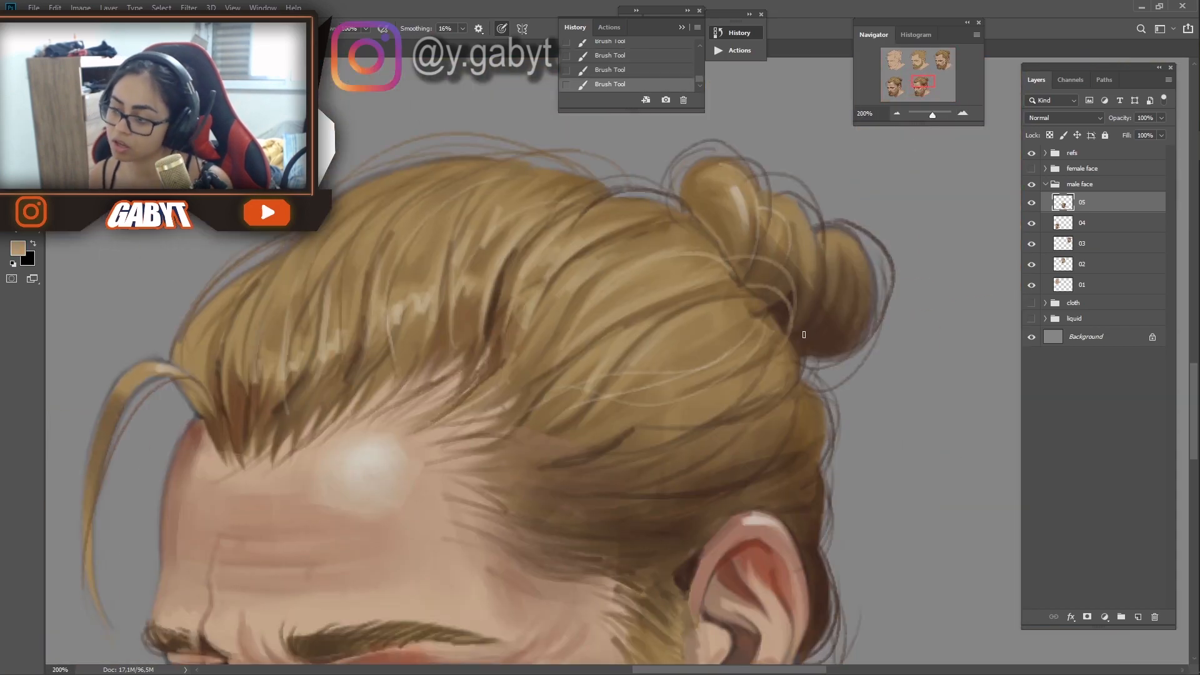
Repaint the thin light strand curving over the bun's base, comparing the hair with and without it
{"action": "key", "text": "ctrl+z"}
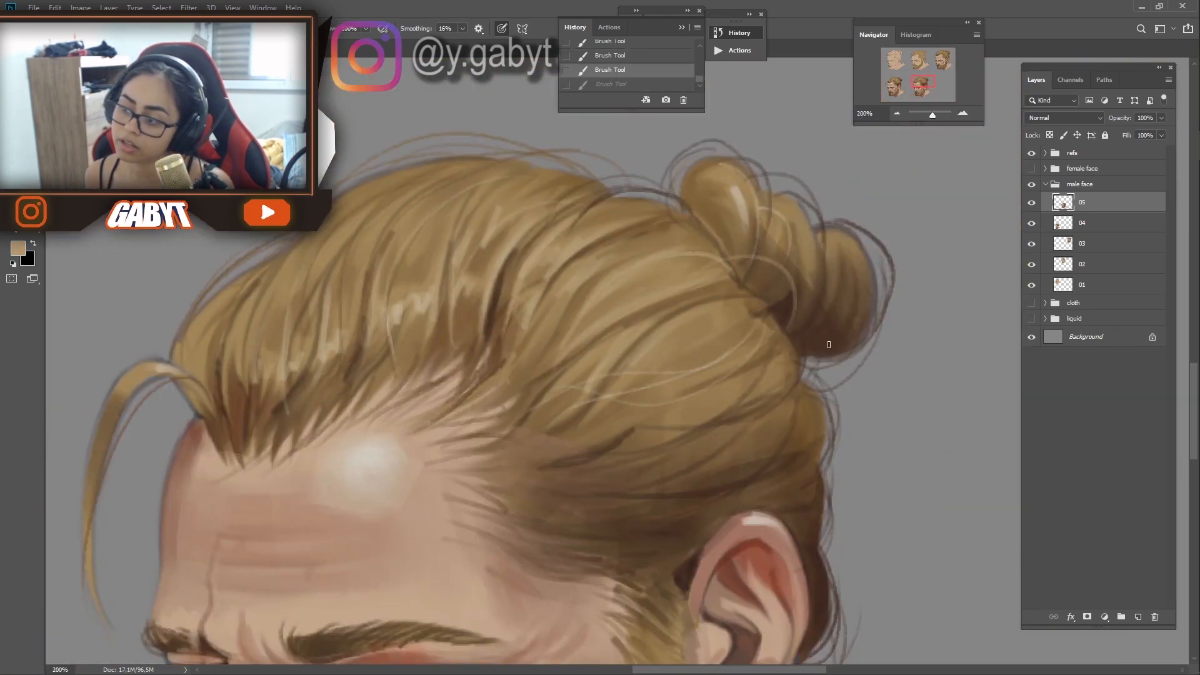
{"action": "mouse_move", "coordinate": [790, 339]}
{"action": "left_mouse_down"}
{"action": "mouse_move", "coordinate": [877, 330]}
{"action": "mouse_move", "coordinate": [775, 350]}
{"action": "mouse_move", "coordinate": [826, 344]}
{"action": "left_mouse_up"}
{"action": "key", "text": "ctrl+z"}
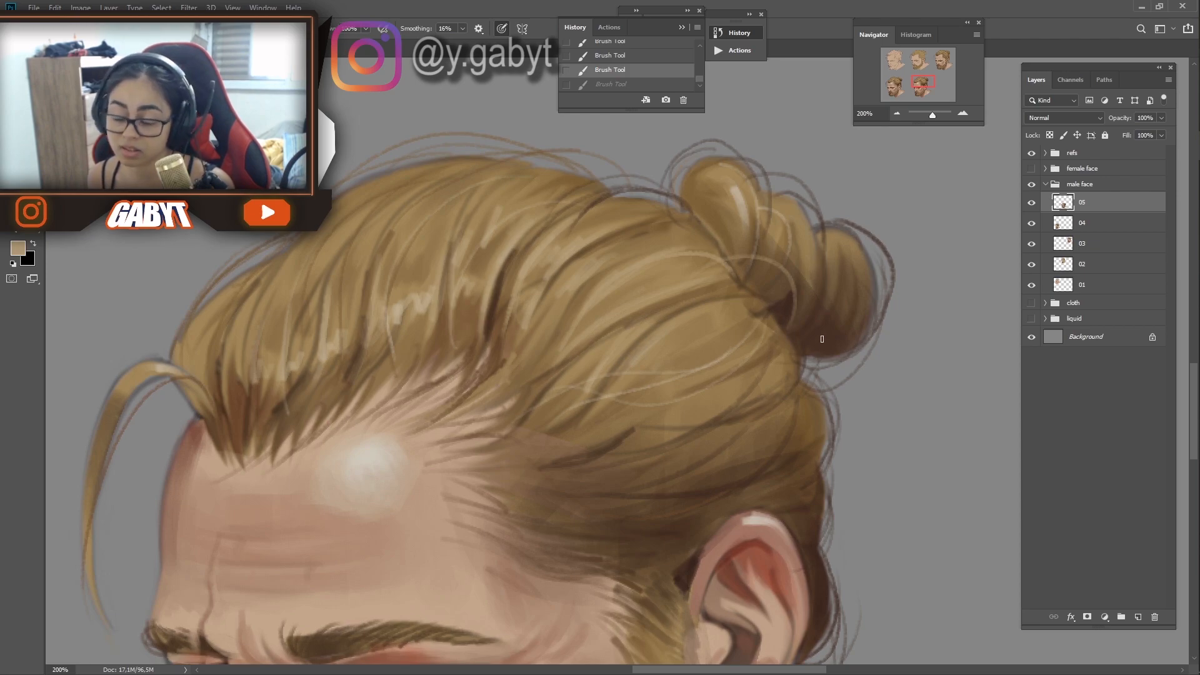
{"action": "key", "text": "ctrl+shift+z"}
{"action": "key", "text": "ctrl+z"}
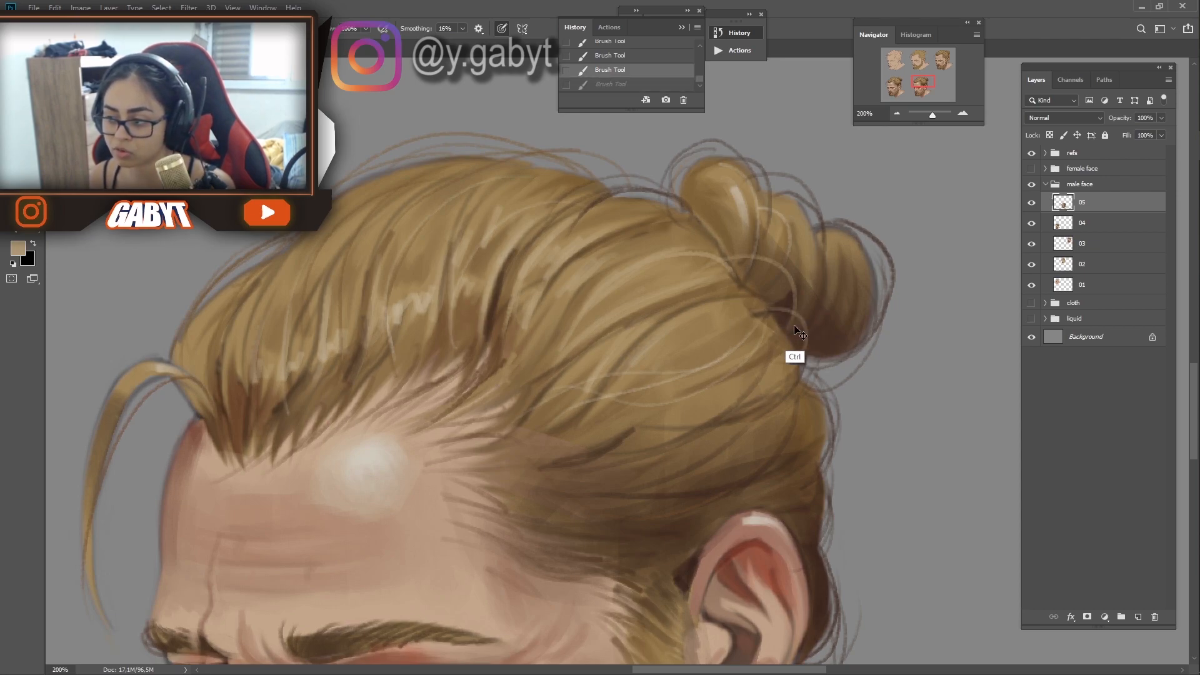
{"action": "key", "text": "ctrl+shift+z"}
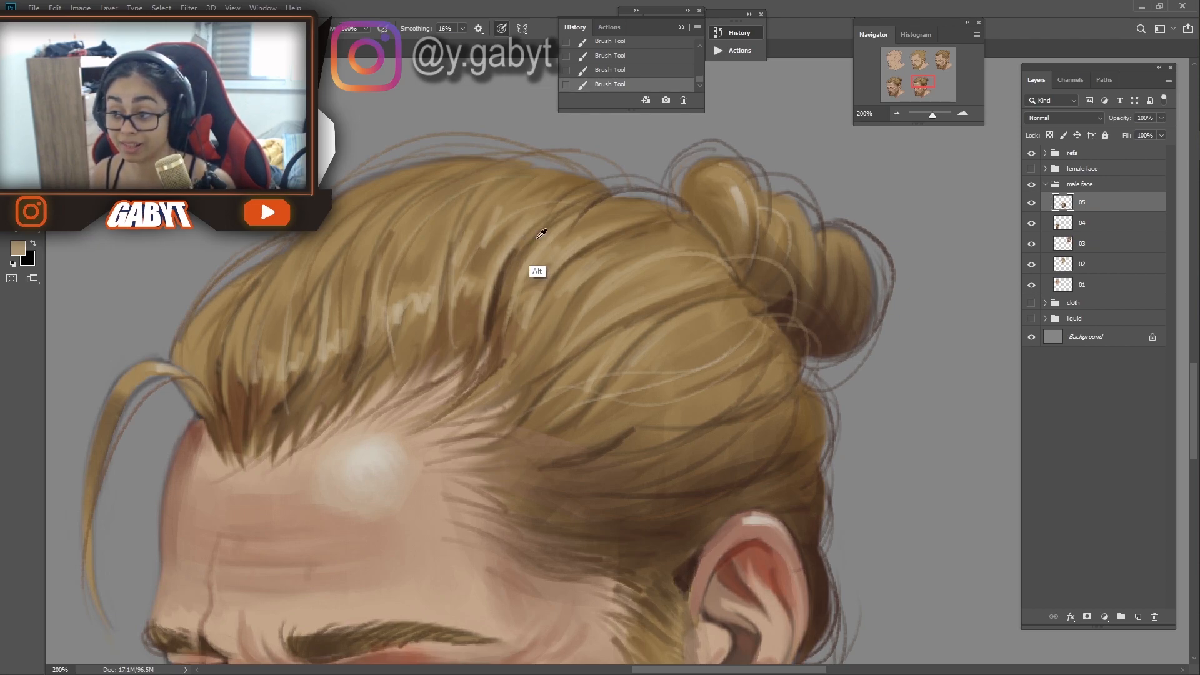
Add fine strands along the front hairline and the loose front lock with sampled hair tones
{"action": "left_click", "coordinate": [363, 233], "text": "alt"}
{"action": "left_click", "coordinate": [246, 309], "text": "alt"}
{"action": "left_click_drag", "start_coordinate": [223, 394], "coordinate": [393, 287]}
Paint short dark brown hairs along the beard's upper edge on the cheek
{"action": "left_click", "coordinate": [821, 326], "text": "alt"}
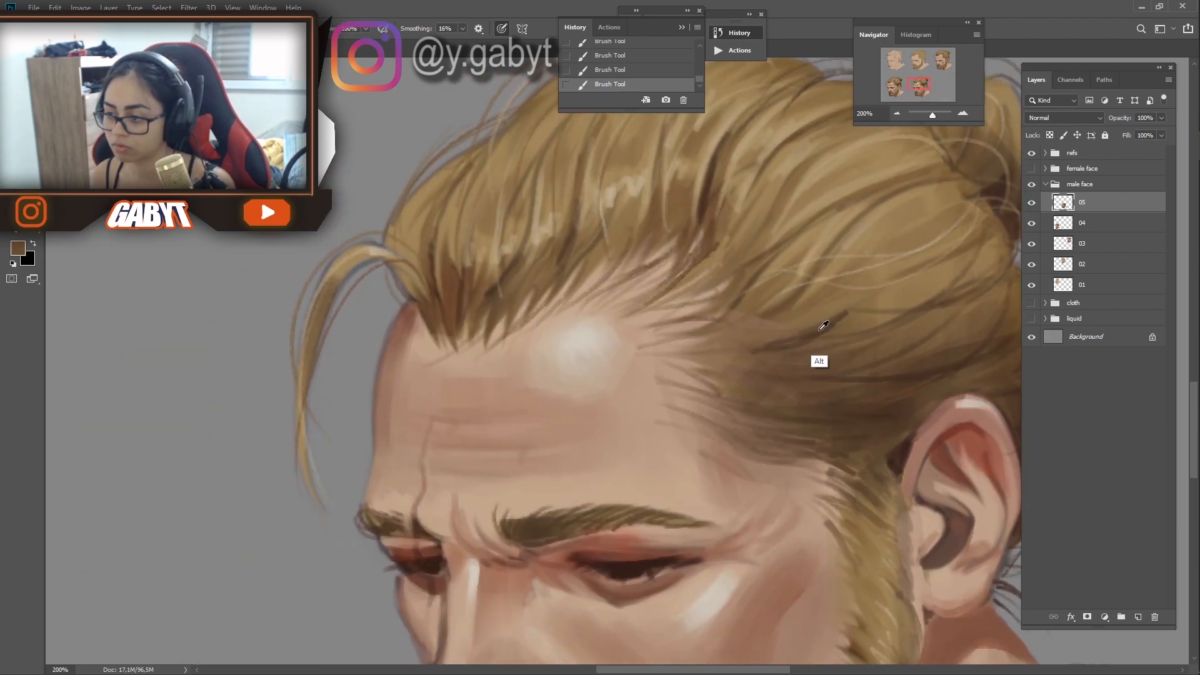
{"action": "left_click_drag", "start_coordinate": [775, 650], "coordinate": [785, 378]}
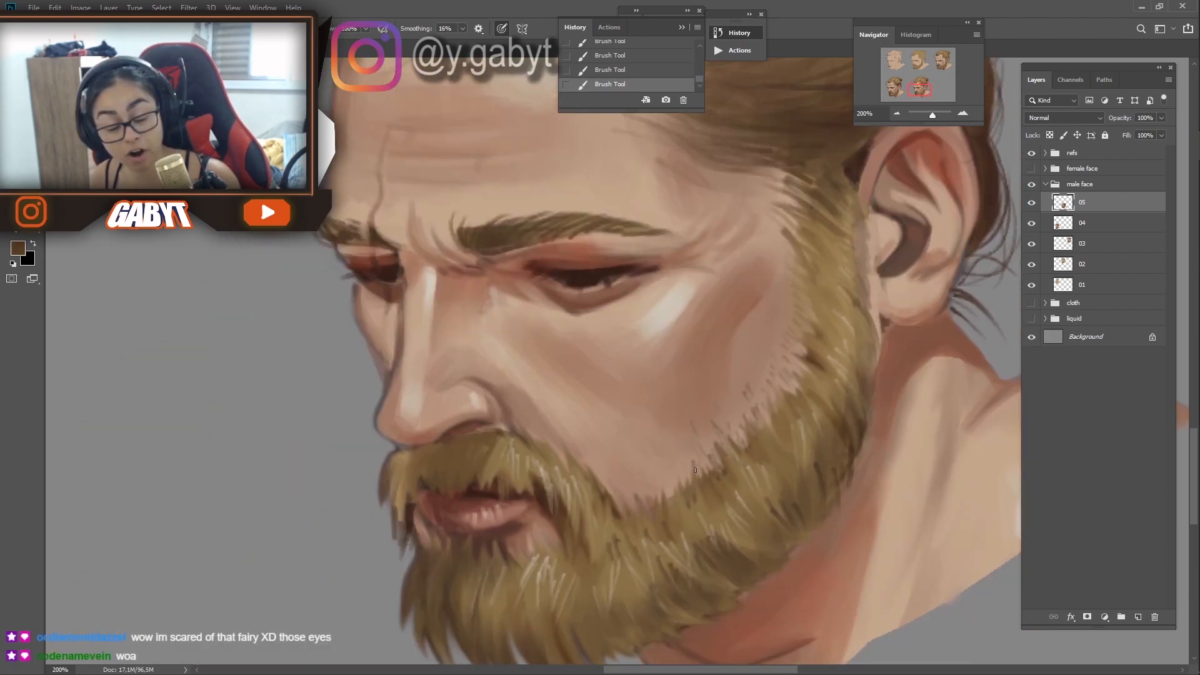
{"action": "left_click_drag", "start_coordinate": [932, 114], "coordinate": [928, 114]}
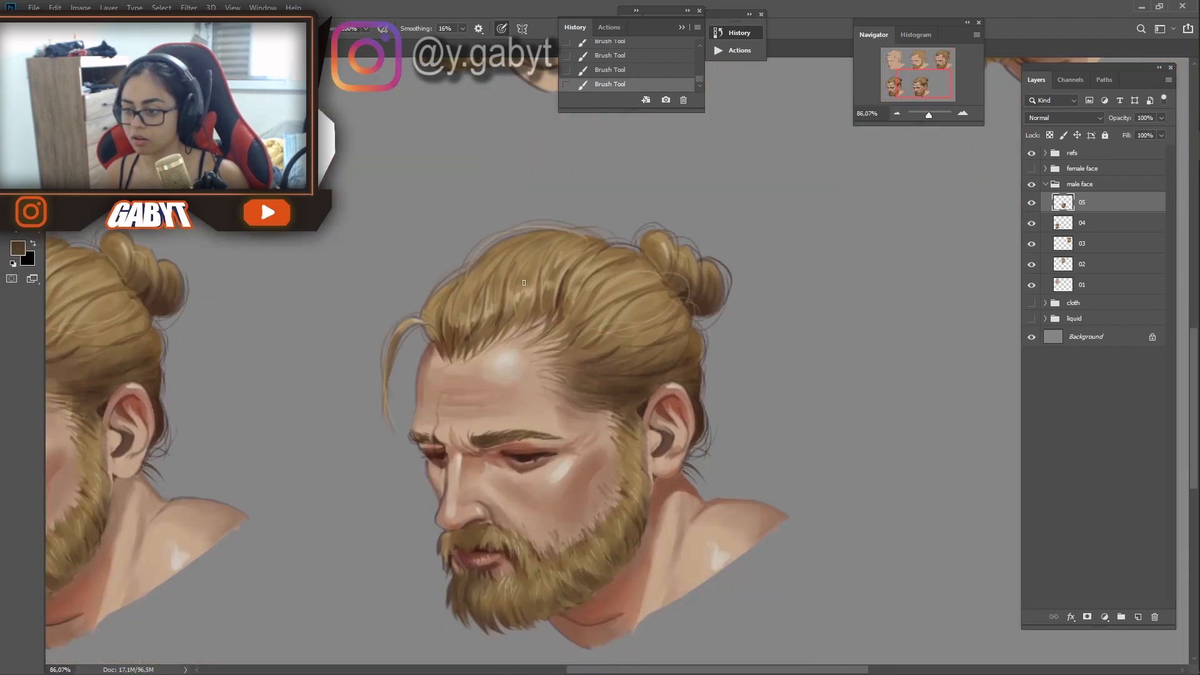
Paint thin strands into the swept-back hair above the ear with sampled hair tones, undoing the unwanted ones
{"action": "left_click", "coordinate": [642, 344], "text": "alt"}
{"action": "left_click", "coordinate": [639, 421], "text": "alt"}
{"action": "key", "text": "ctrl+z"}
{"action": "left_click_drag", "start_coordinate": [584, 387], "coordinate": [660, 359]}
{"action": "key", "text": "ctrl+z"}
{"action": "key", "text": "ctrl+z"}
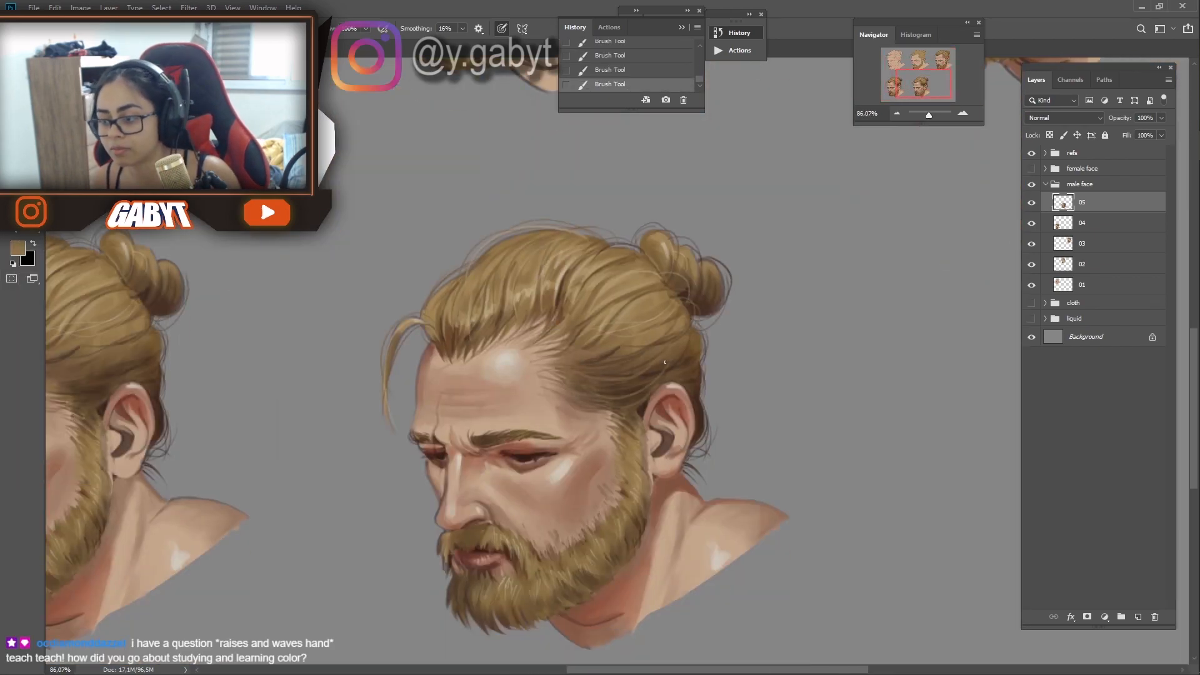
{"action": "left_click", "coordinate": [621, 347], "text": "alt"}
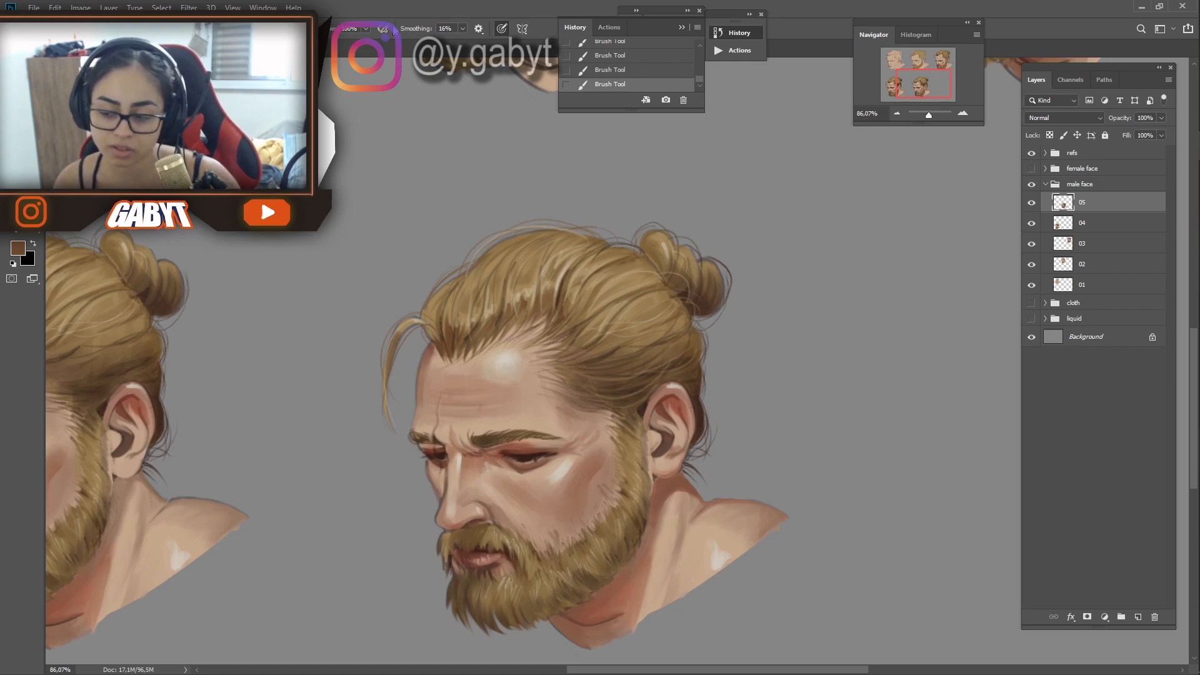
Undo the last strand, try a light strand on the crown and readjust the brush settings
{"action": "key", "text": "ctrl+z"}
{"action": "left_click", "coordinate": [541, 276], "text": "alt"}
{"action": "mouse_move", "coordinate": [563, 332]}
{"action": "left_mouse_down"}
{"action": "mouse_move", "coordinate": [541, 276]}
{"action": "mouse_move", "coordinate": [550, 253]}
{"action": "left_mouse_up"}
{"action": "key", "text": "ctrl+z"}
{"action": "right_click", "coordinate": [493, 210]}
{"action": "key", "text": "Return"}
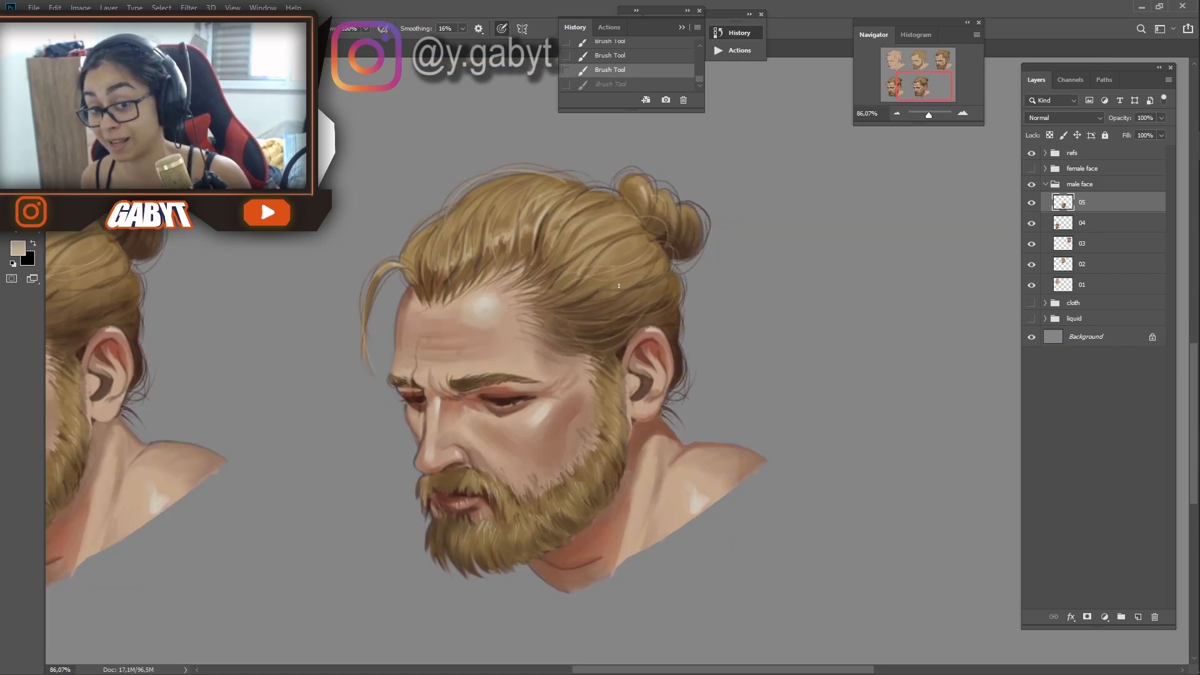
Try loose strands outside the hair at the back of the fifth head, undoing the unwanted ones, and save the document
{"action": "key", "text": "ctrl+z"}
{"action": "key", "text": "ctrl+z"}
{"action": "mouse_move", "coordinate": [648, 319]}
{"action": "left_mouse_down"}
{"action": "mouse_move", "coordinate": [712, 375]}
{"action": "mouse_move", "coordinate": [670, 281]}
{"action": "left_mouse_up"}
{"action": "key", "text": "ctrl+z"}
{"action": "left_click", "coordinate": [686, 378], "text": "alt"}
{"action": "left_click", "coordinate": [659, 426], "text": "alt"}
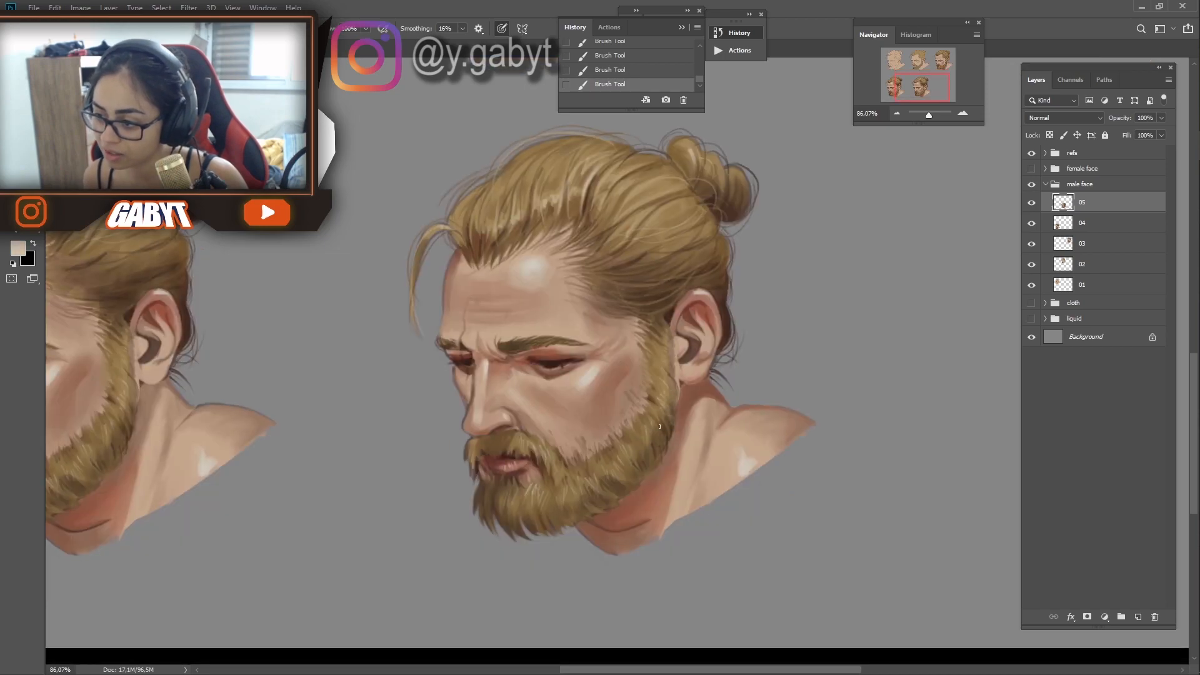
{"action": "key", "text": "ctrl+z"}
{"action": "key", "text": "ctrl+z"}
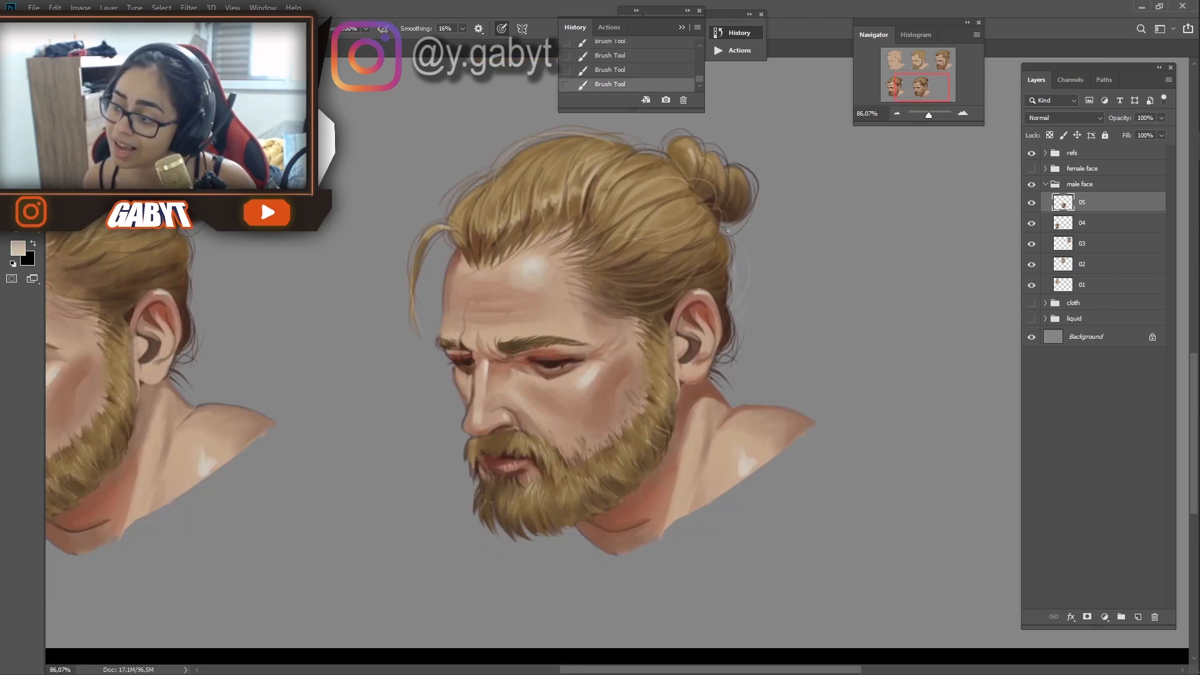
{"action": "key", "text": "ctrl+s"}
Paint thin flyaway strands above the crown and fine dark brown strands through the fifth head's swept-back hair
{"action": "left_click_drag", "start_coordinate": [493, 118], "coordinate": [530, 117]}
{"action": "left_click_drag", "start_coordinate": [530, 118], "coordinate": [598, 192]}
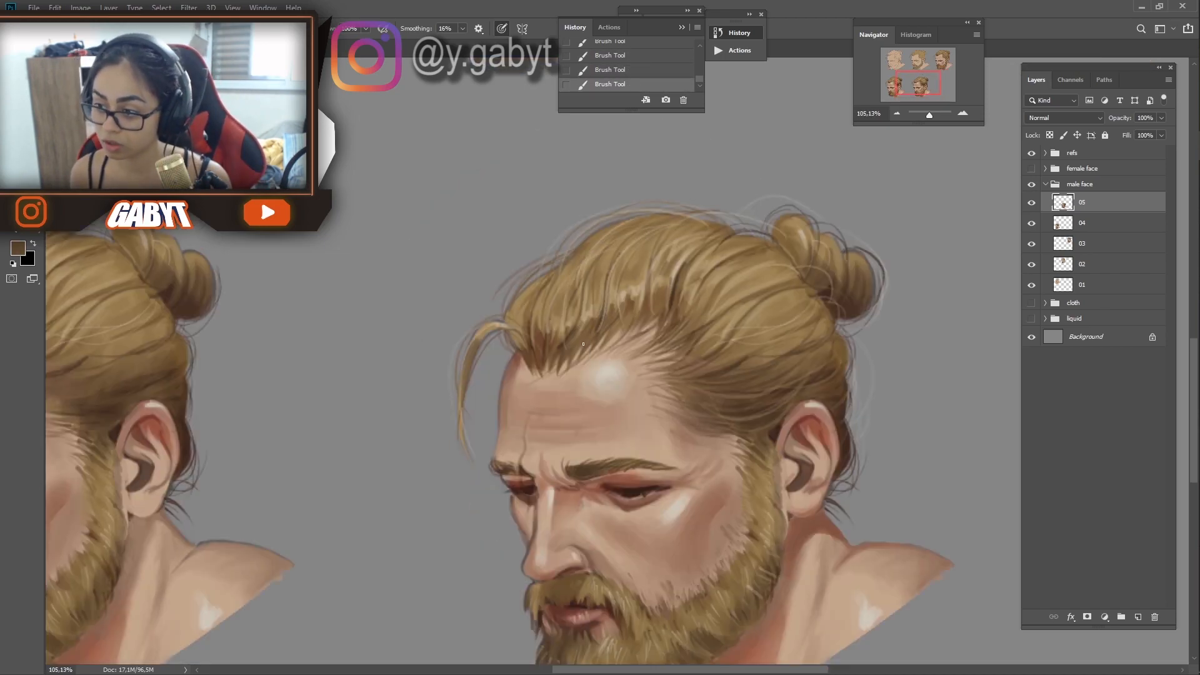
{"action": "left_click_drag", "start_coordinate": [599, 316], "coordinate": [644, 231]}
{"action": "left_click_drag", "start_coordinate": [632, 302], "coordinate": [672, 240]}
{"action": "left_click_drag", "start_coordinate": [693, 328], "coordinate": [750, 277]}
{"action": "left_click_drag", "start_coordinate": [761, 346], "coordinate": [810, 302]}
{"action": "left_click_drag", "start_coordinate": [725, 337], "coordinate": [798, 269]}
Compare the fifth head with and without the last stroke, sample a tone from its neck and save the document
{"action": "left_click_drag", "start_coordinate": [930, 61], "coordinate": [920, 115]}
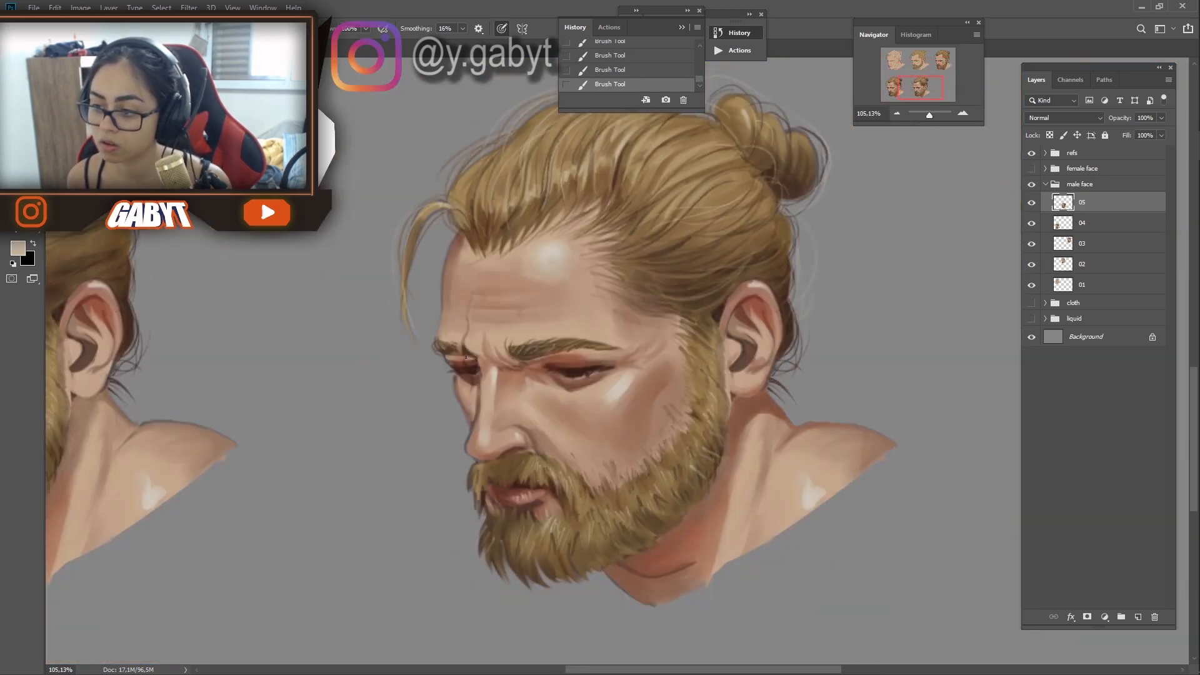
{"action": "left_click_drag", "start_coordinate": [929, 114], "coordinate": [927, 115]}
{"action": "left_click", "coordinate": [921, 90]}
{"action": "key", "text": "ctrl+z"}
{"action": "key", "text": "ctrl+shift+z"}
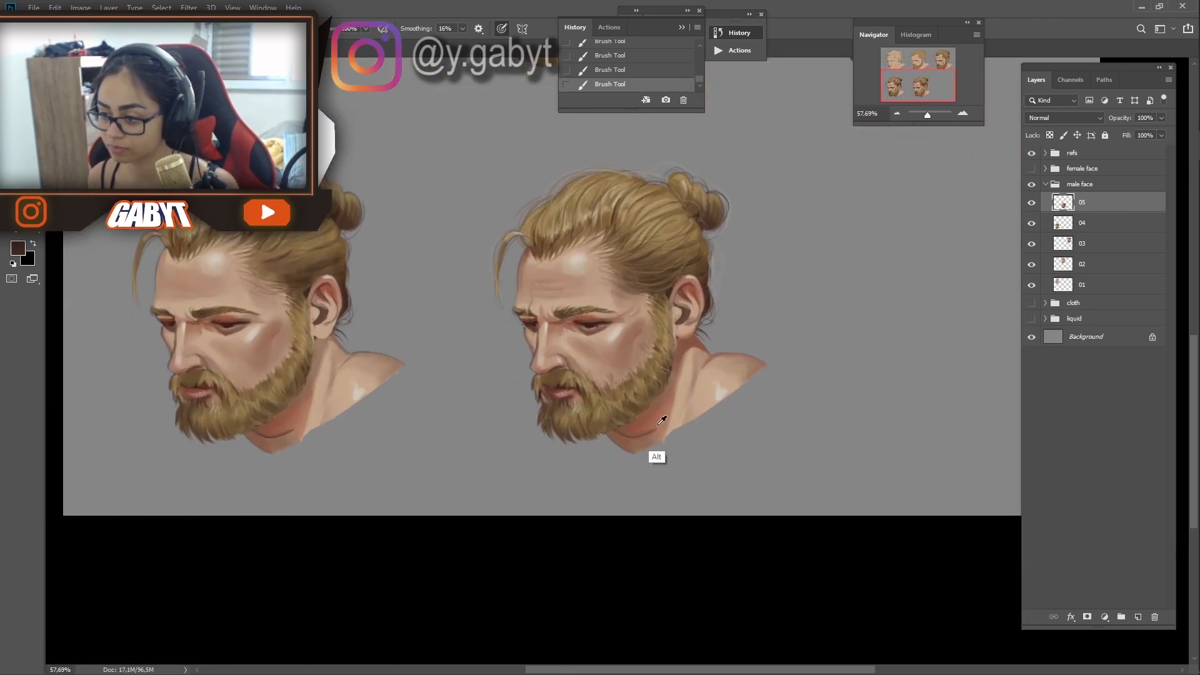
{"action": "left_click", "coordinate": [629, 446], "text": "alt"}
{"action": "key", "text": "ctrl+s"}
{"action": "scroll", "coordinate": [605, 406], "scroll_direction": "down", "scroll_amount": 2}
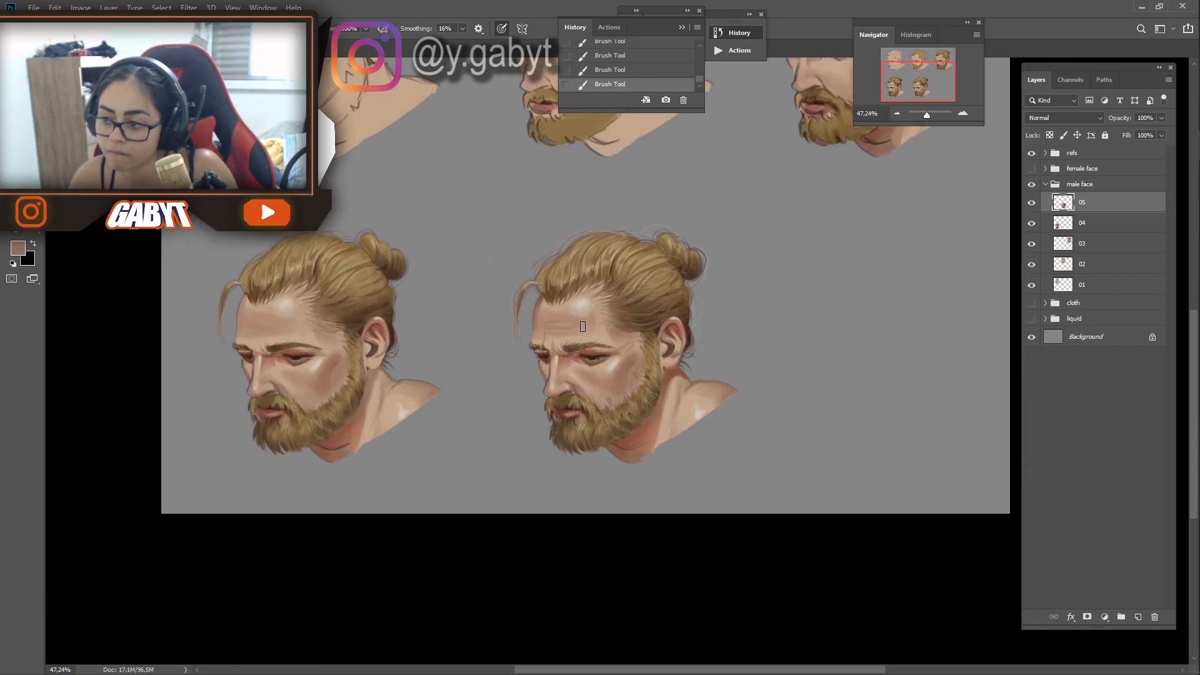
Try a sampled dark brown stroke across the ear of the fifth head and undo the last three strokes
{"action": "left_click_drag", "start_coordinate": [927, 115], "coordinate": [928, 115]}
{"action": "left_click", "coordinate": [919, 86]}
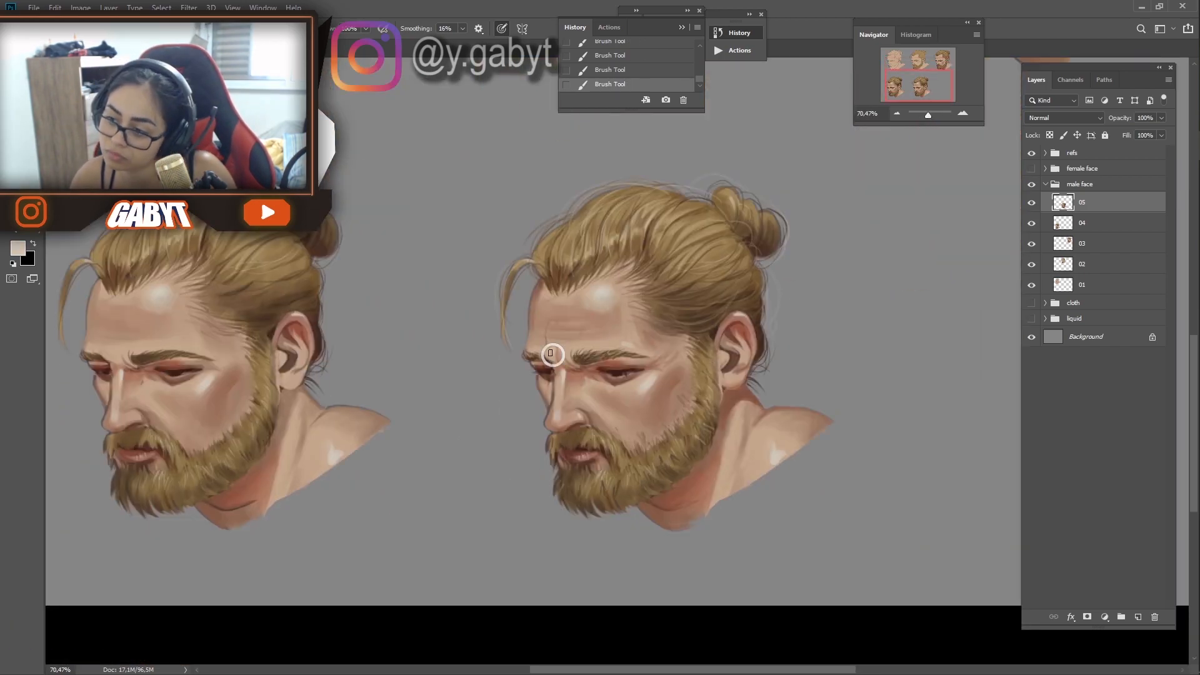
{"action": "key", "text": "alt"}
{"action": "left_click", "coordinate": [697, 460], "text": "alt"}
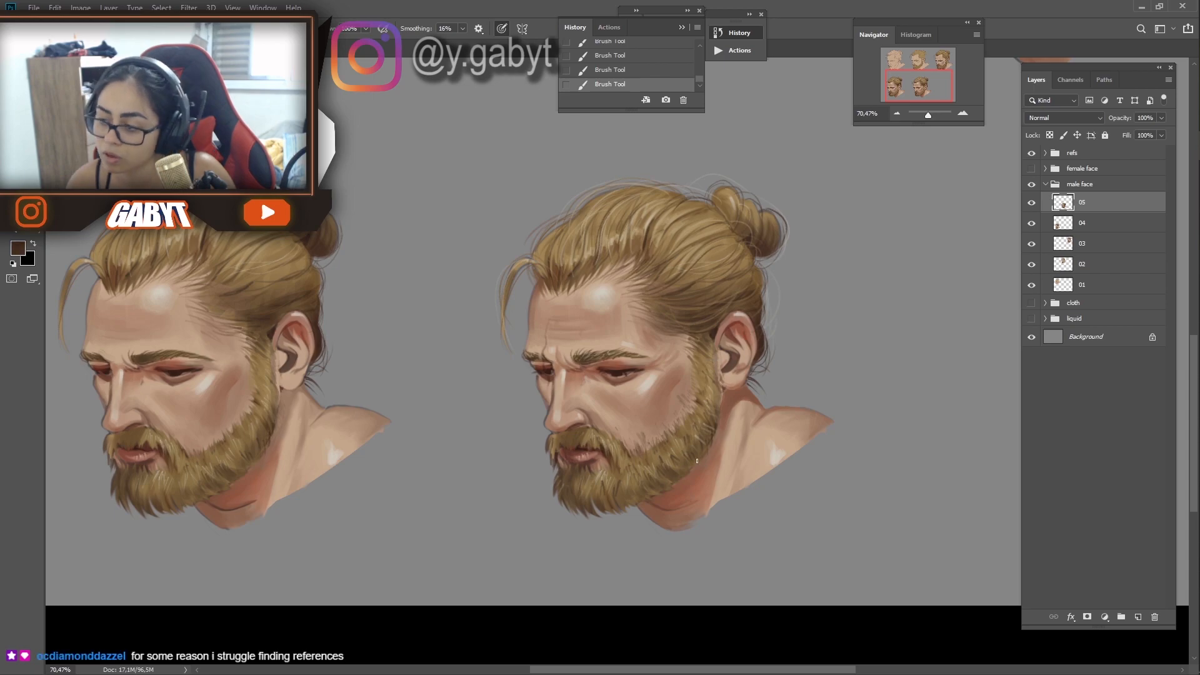
{"action": "mouse_move", "coordinate": [715, 369]}
{"action": "left_mouse_down"}
{"action": "mouse_move", "coordinate": [730, 582]}
{"action": "mouse_move", "coordinate": [760, 324]}
{"action": "left_mouse_up"}
{"action": "key", "text": "ctrl+z"}
{"action": "key", "text": "ctrl+z"}
{"action": "key", "text": "ctrl+z"}
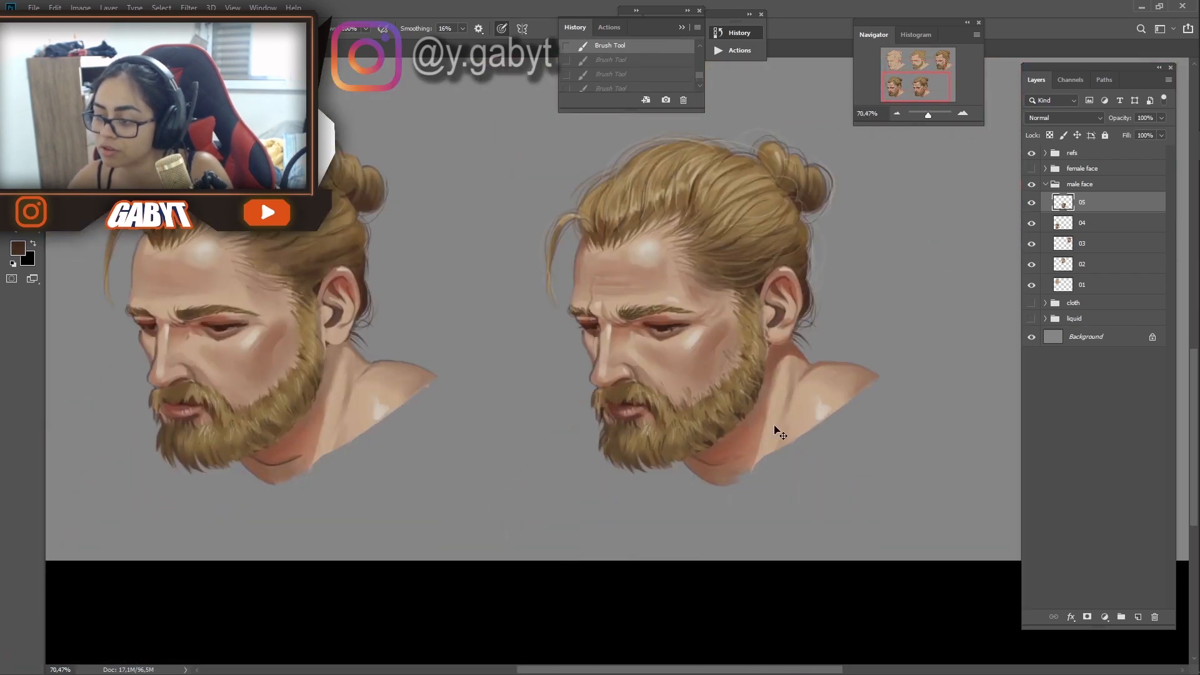
Save the document and set up a copy of the fifth head as a layer named 06
{"action": "left_click_drag", "start_coordinate": [719, 434], "coordinate": [729, 432]}
{"action": "left_click", "coordinate": [710, 392], "text": "alt"}
{"action": "key", "text": "ctrl+s"}
{"action": "scroll", "coordinate": [710, 392], "scroll_direction": "up", "scroll_amount": 2}
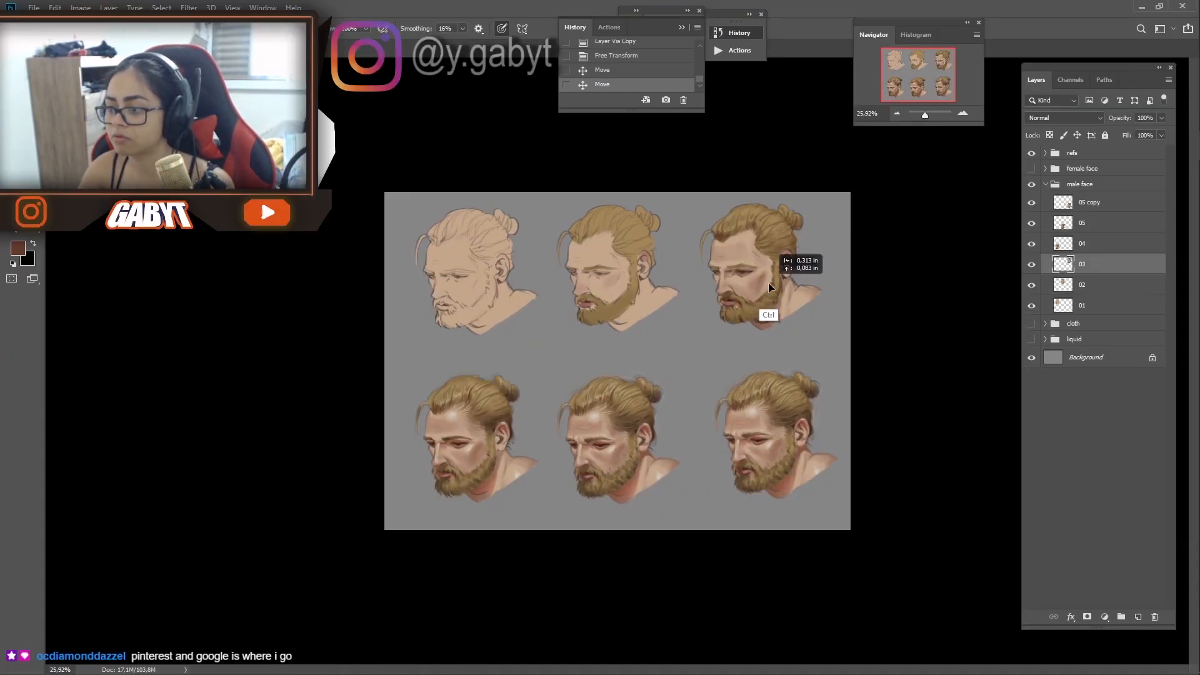
{"action": "double_click", "coordinate": [1090, 202]}
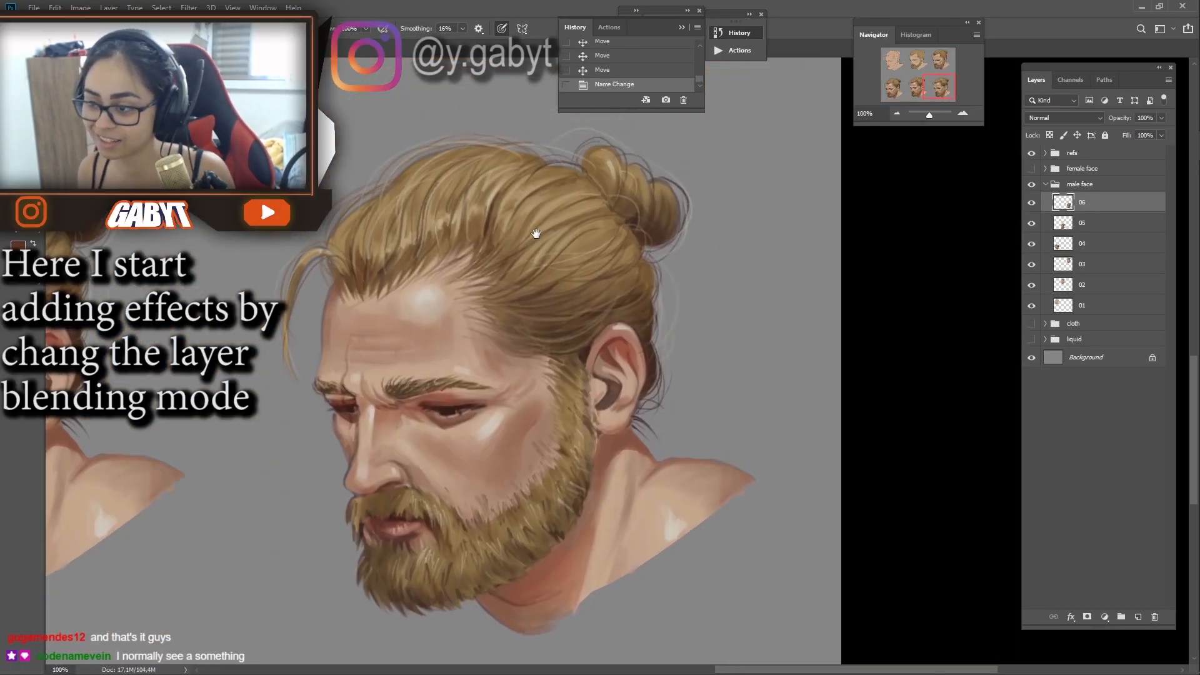
Add a Soft Light layer named sl above layer 06 and clip it to that head
{"action": "key", "text": "ctrl+shift+n"}
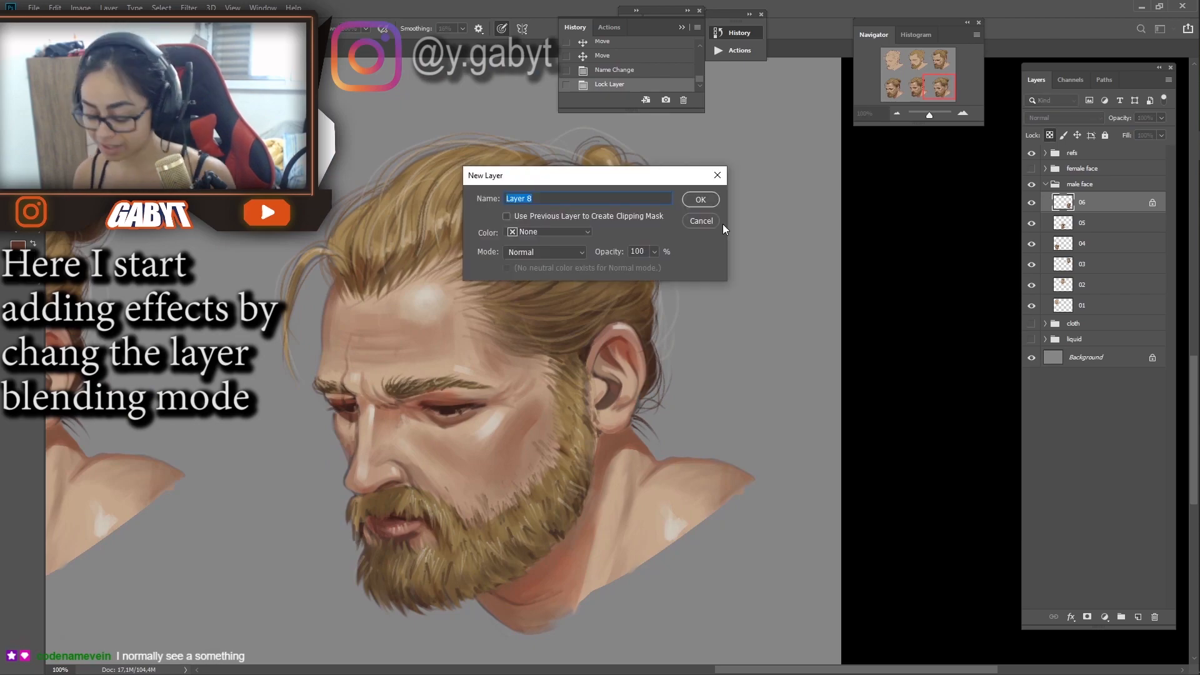
{"action": "type", "text": "sl"}
{"action": "key", "text": "Return"}
{"action": "key", "text": "ctrl+alt+g"}
Add a Color Dodge layer named cd above the sl layer and clip it to the sixth head
{"action": "key", "text": "ctrl+shift+n"}
{"action": "type", "text": "co"}
{"action": "left_click", "coordinate": [535, 252]}
{"action": "left_click", "coordinate": [528, 381]}
{"action": "key", "text": "Return"}
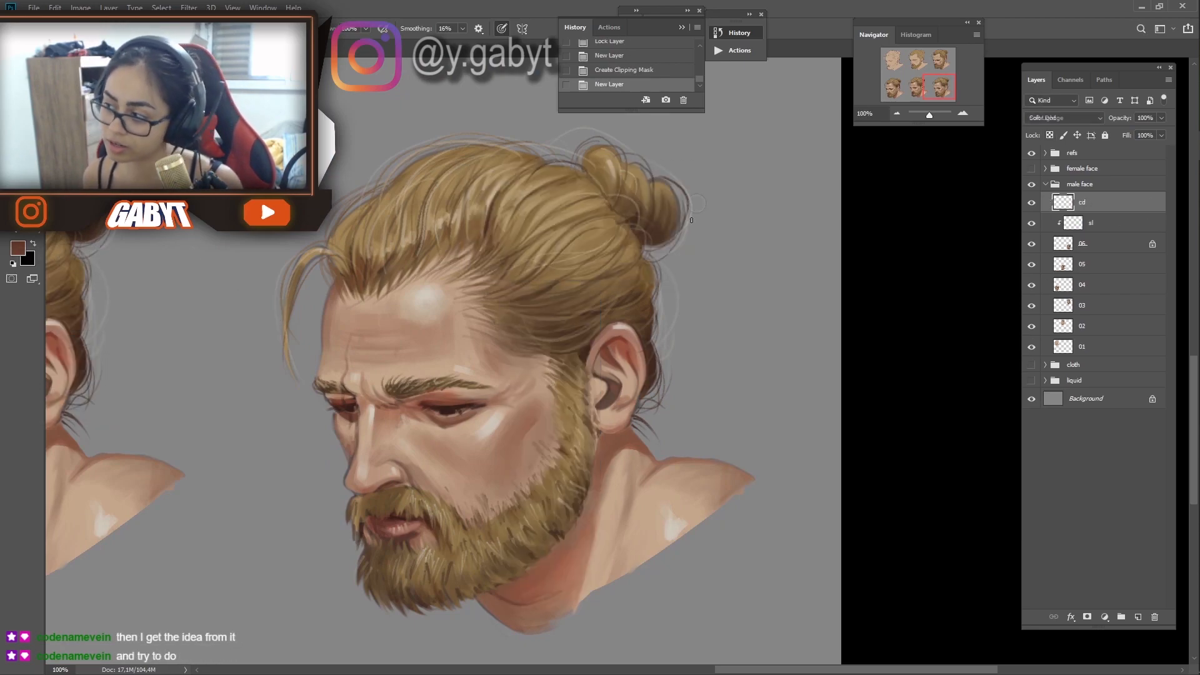
{"action": "key", "text": "ctrl+alt+g"}
Choose a soft General Brushes tip and apply shading on the sl layer, undoing the last stroke
{"action": "left_click", "coordinate": [1090, 222]}
{"action": "right_click", "coordinate": [440, 298]}
{"action": "right_click", "coordinate": [650, 220]}
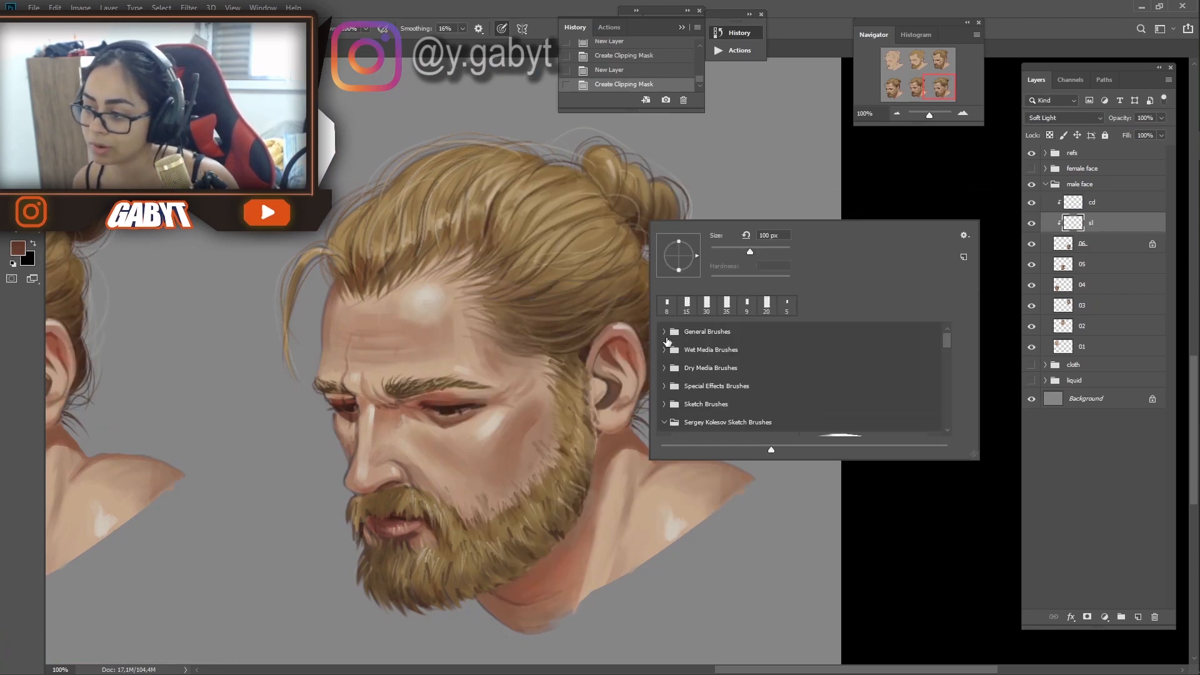
{"action": "left_click", "coordinate": [665, 333]}
{"action": "key", "text": "ctrl+z"}
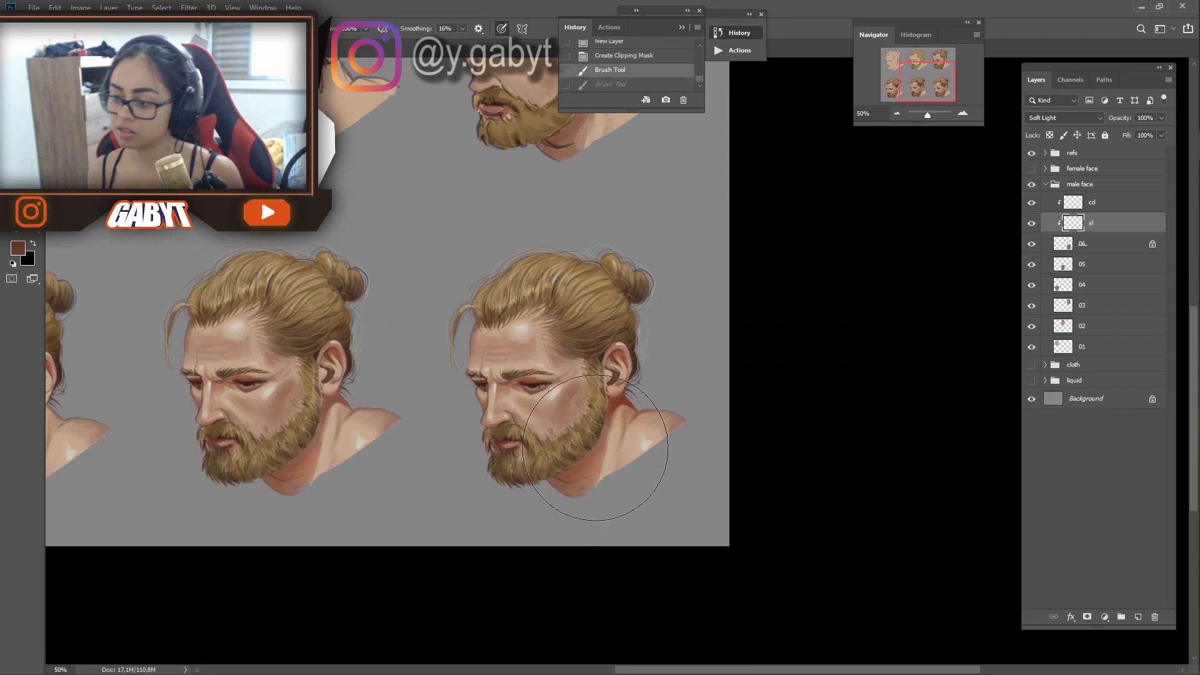
Switch to the cd layer, discard a trial stroke in a sampled skin tone and set a golden brown foreground colour
{"action": "left_click", "coordinate": [519, 369], "text": "alt"}
{"action": "left_click", "coordinate": [1091, 201]}
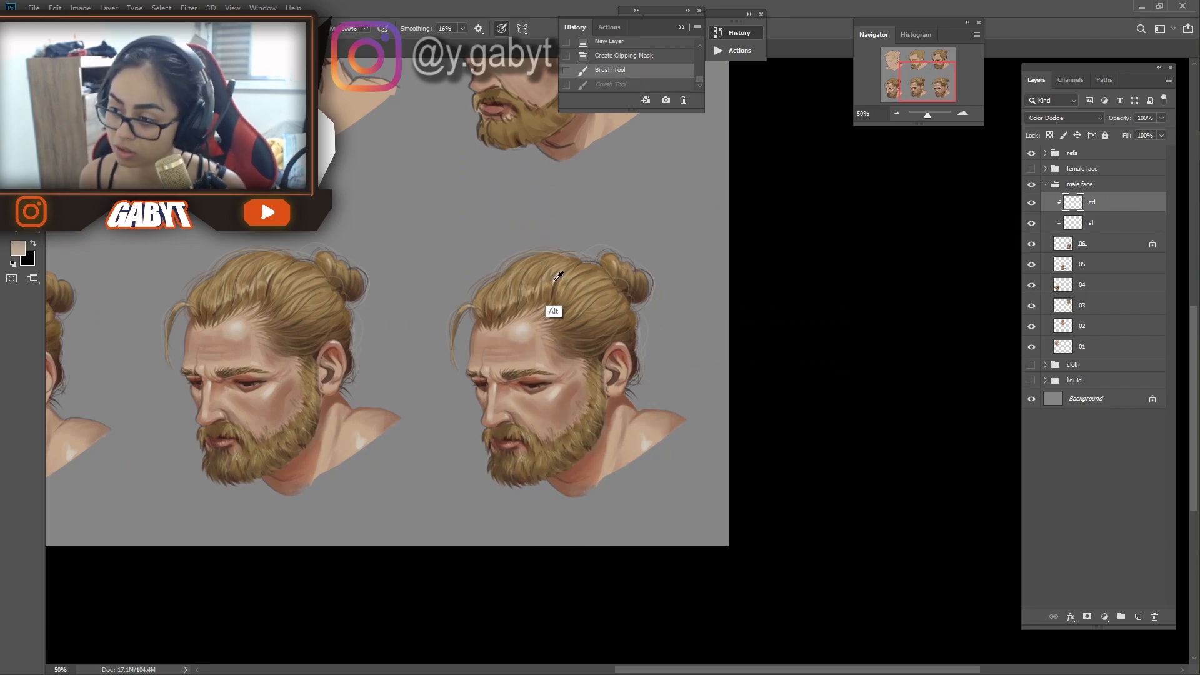
{"action": "mouse_move", "coordinate": [566, 288]}
{"action": "left_mouse_down"}
{"action": "mouse_move", "coordinate": [632, 468]}
{"action": "mouse_move", "coordinate": [482, 467]}
{"action": "left_mouse_up"}
{"action": "key", "text": "ctrl+z"}
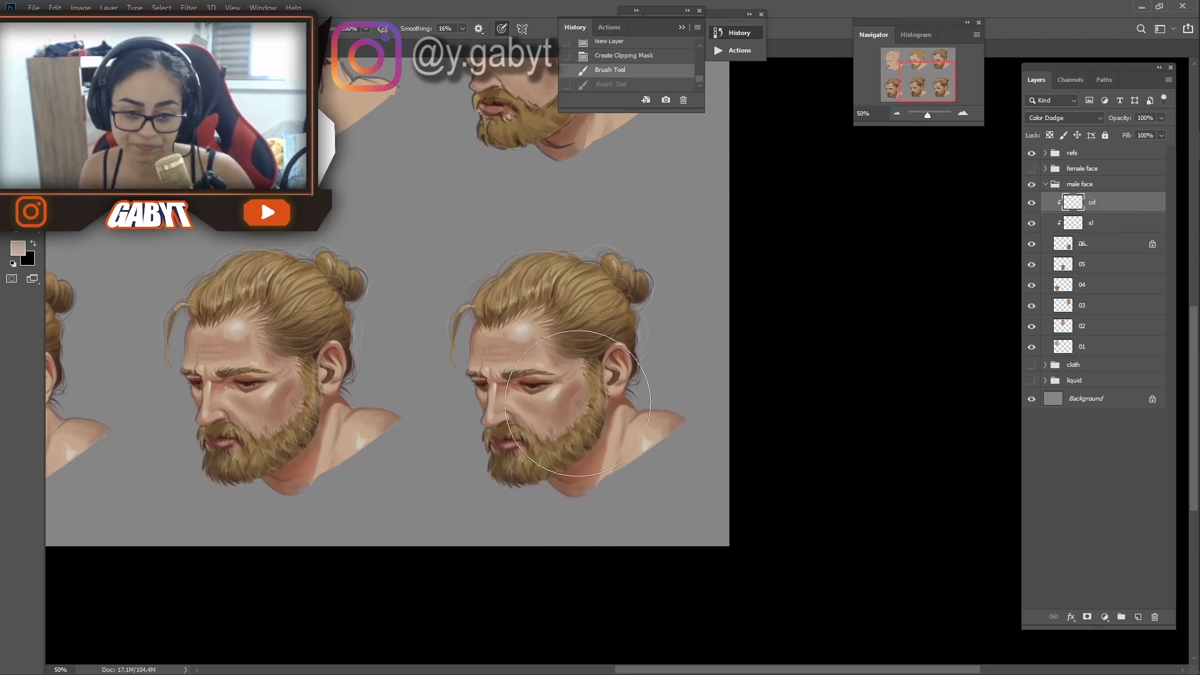
{"action": "left_click", "coordinate": [18, 248]}
{"action": "left_click", "coordinate": [798, 310]}
{"action": "key", "text": "Return"}
Paint a golden glow over the top of the sixth head's hair, undoing the unwanted strokes
{"action": "left_click_drag", "start_coordinate": [537, 318], "coordinate": [578, 347]}
{"action": "key", "text": "ctrl+z"}
{"action": "left_click", "coordinate": [541, 291]}
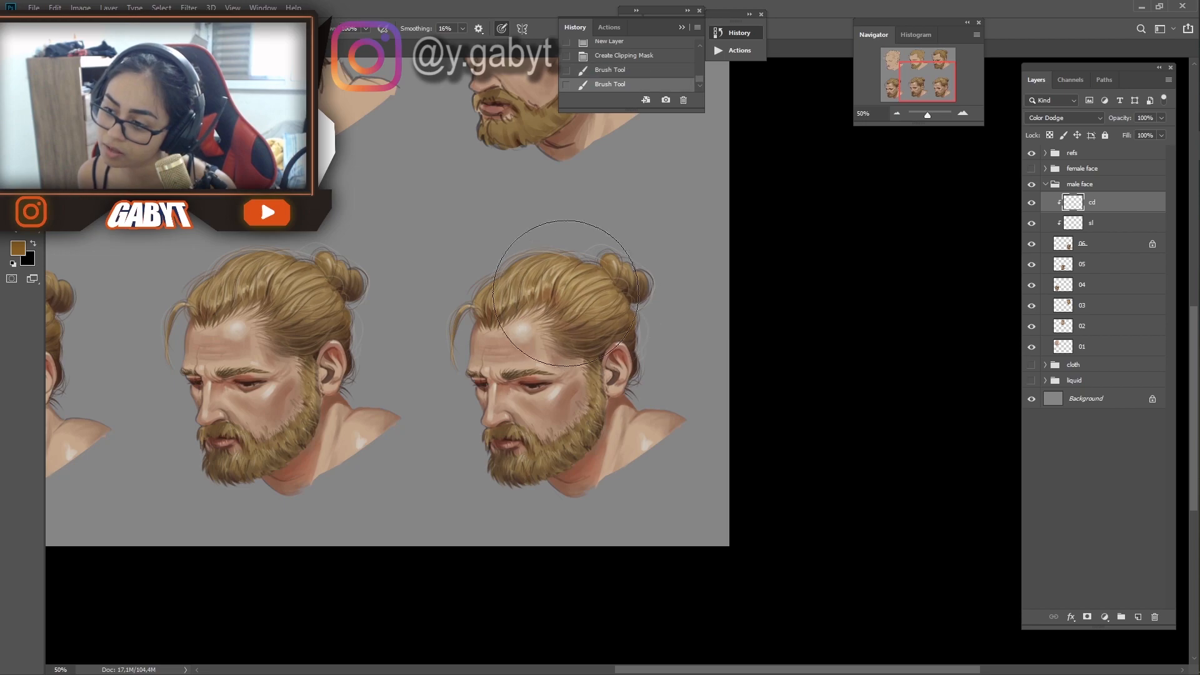
{"action": "left_click_drag", "start_coordinate": [565, 293], "coordinate": [600, 292]}
{"action": "left_click", "coordinate": [554, 370]}
{"action": "key", "text": "ctrl+z"}
{"action": "mouse_move", "coordinate": [343, 432]}
{"action": "left_mouse_down"}
{"action": "mouse_move", "coordinate": [300, 431]}
{"action": "mouse_move", "coordinate": [365, 432]}
{"action": "left_mouse_up"}
Set the foreground to a dark red and paint a reddish glow on the sixth head's face and ear, undoing unwanted strokes
{"action": "left_click", "coordinate": [17, 248]}
{"action": "left_click", "coordinate": [852, 395]}
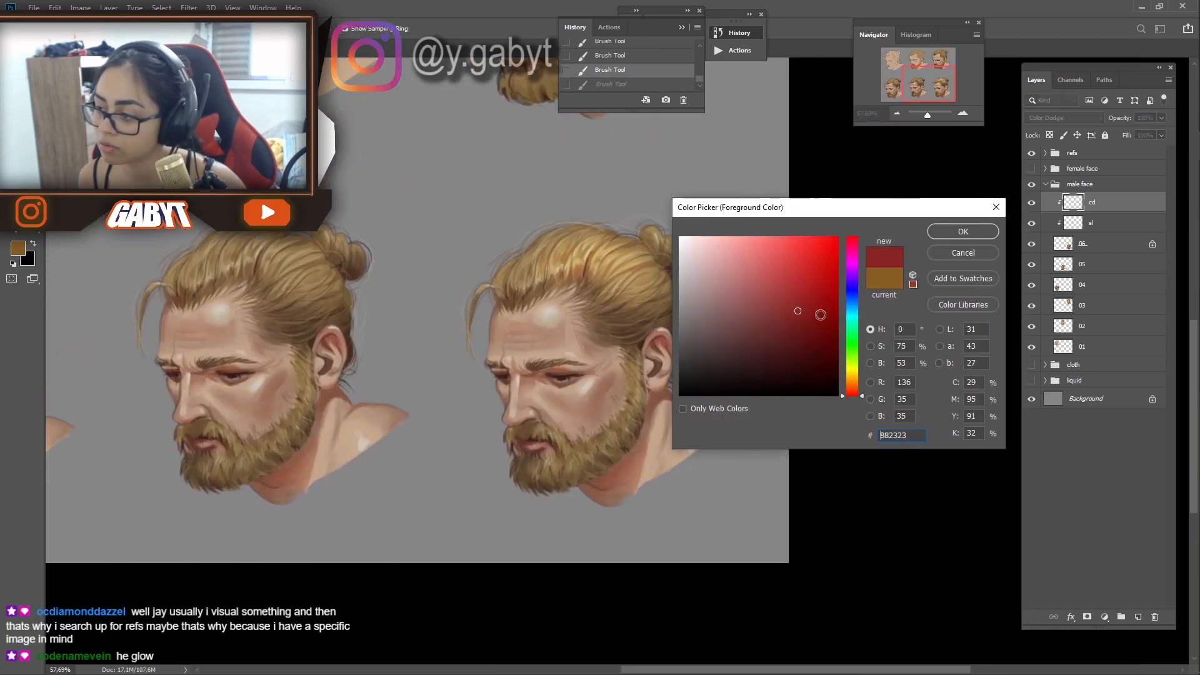
{"action": "key", "text": "Return"}
{"action": "left_click_drag", "start_coordinate": [563, 381], "coordinate": [581, 391]}
{"action": "key", "text": "ctrl+z"}
{"action": "key", "text": "ctrl+z"}
{"action": "left_click", "coordinate": [547, 322]}
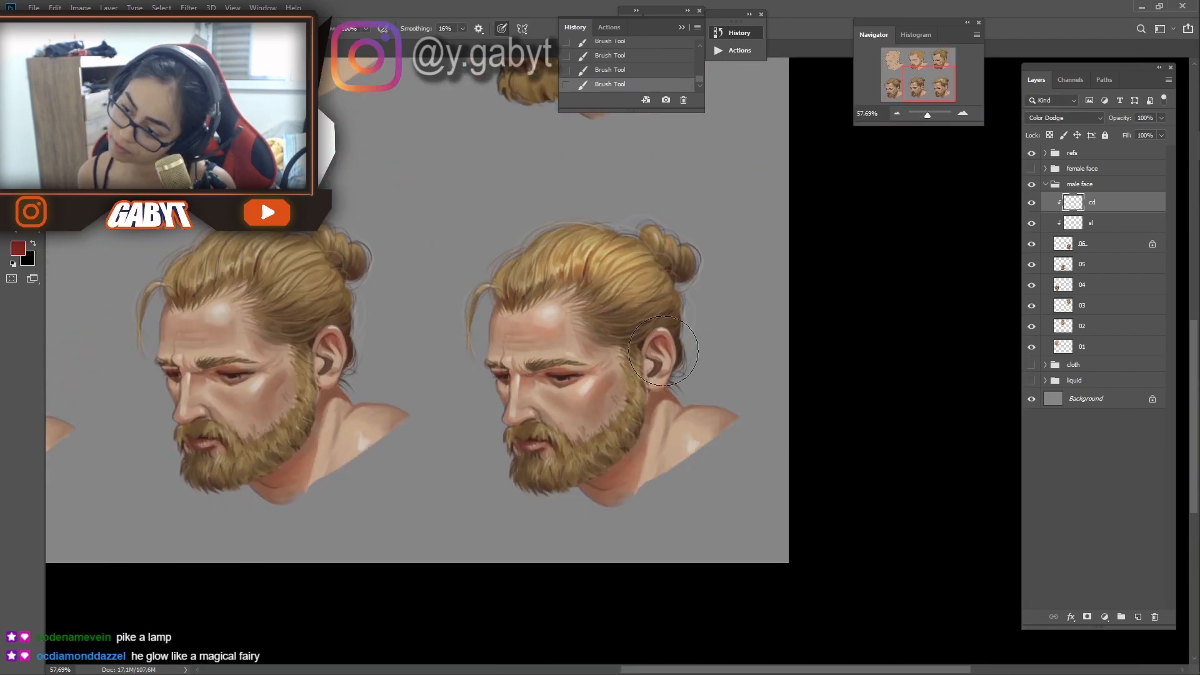
{"action": "mouse_move", "coordinate": [546, 450]}
{"action": "left_mouse_down"}
{"action": "mouse_move", "coordinate": [415, 310]}
{"action": "mouse_move", "coordinate": [527, 267]}
{"action": "left_mouse_up"}
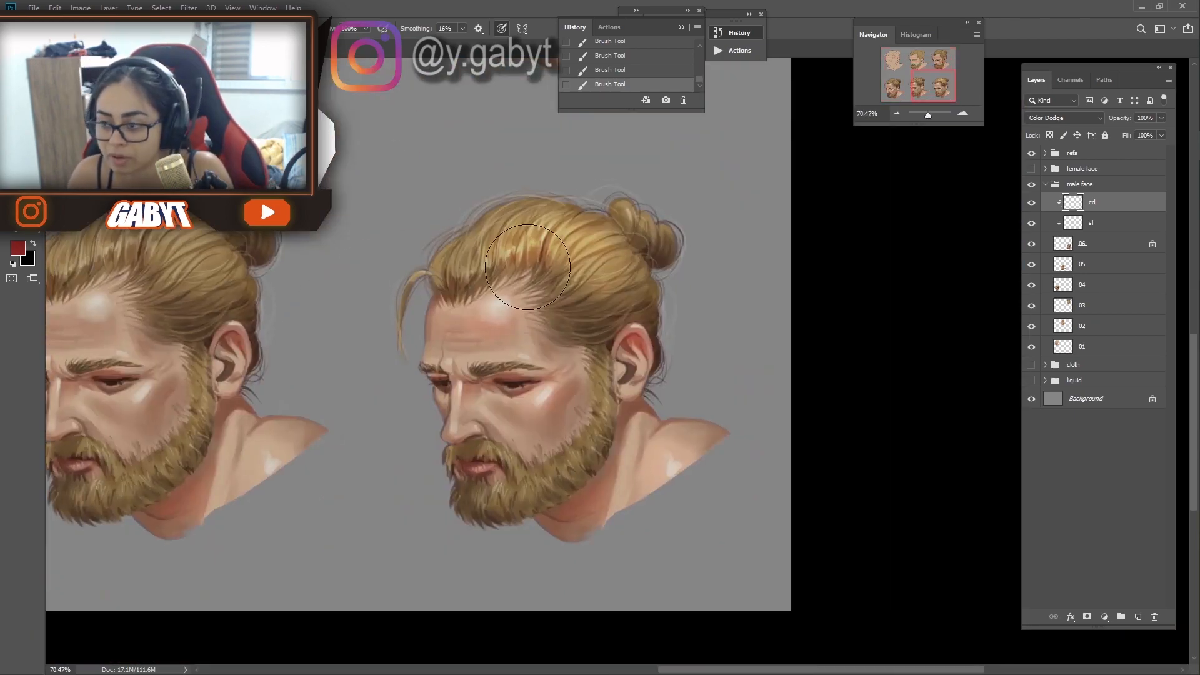
{"action": "key", "text": "ctrl+z"}
Switch to the sl layer and tint the sixth head's face with the dark red
{"action": "key", "text": "alt+["}
{"action": "left_click", "coordinate": [527, 320]}
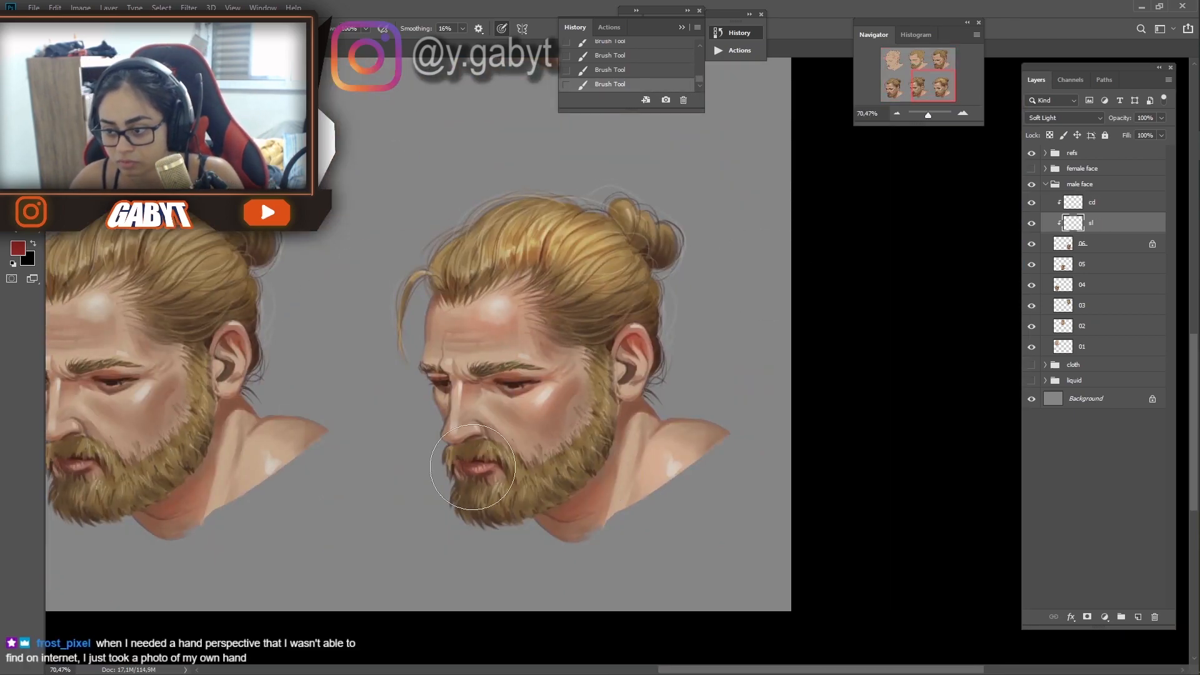
{"action": "left_click_drag", "start_coordinate": [928, 115], "coordinate": [927, 115]}
Reduce the eraser size and soften the excess glow in the sixth head's hair on the cd layer
{"action": "key", "text": "e"}
{"action": "left_click", "coordinate": [986, 148]}
{"action": "key", "text": "ctrl+z"}
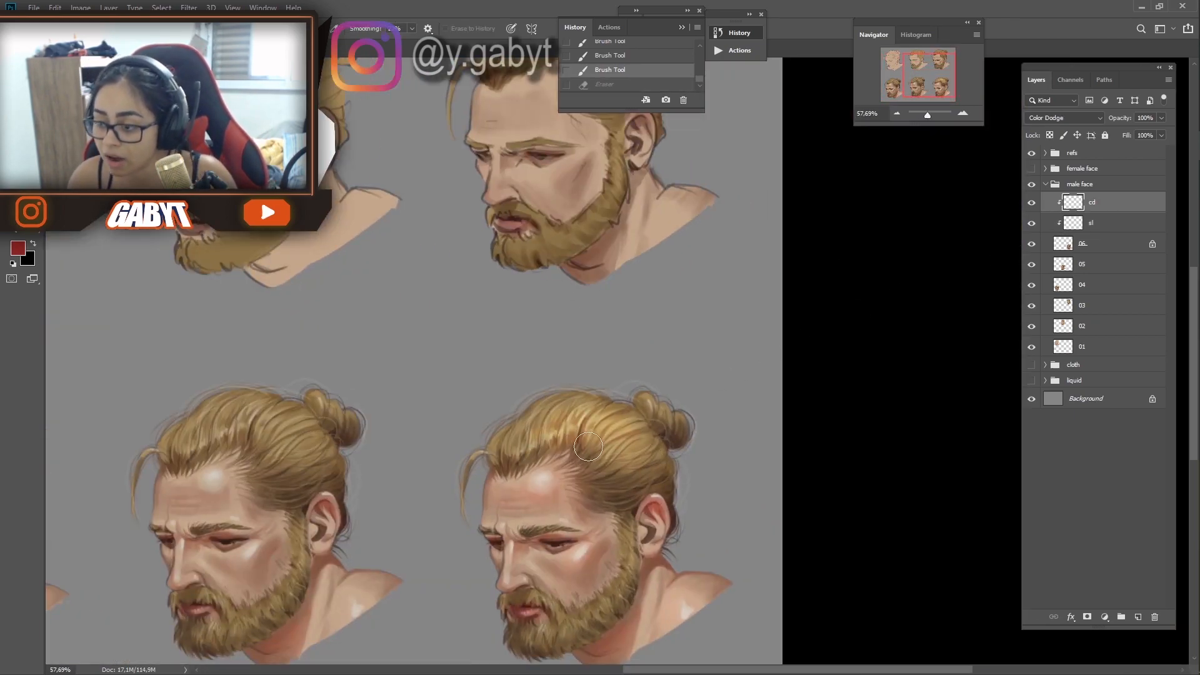
{"action": "key", "text": "]"}
{"action": "key", "text": "]"}
{"action": "mouse_move", "coordinate": [588, 446]}
{"action": "left_mouse_down"}
{"action": "mouse_move", "coordinate": [615, 447]}
{"action": "mouse_move", "coordinate": [584, 468]}
{"action": "left_mouse_up"}
{"action": "key", "text": "ctrl+z"}
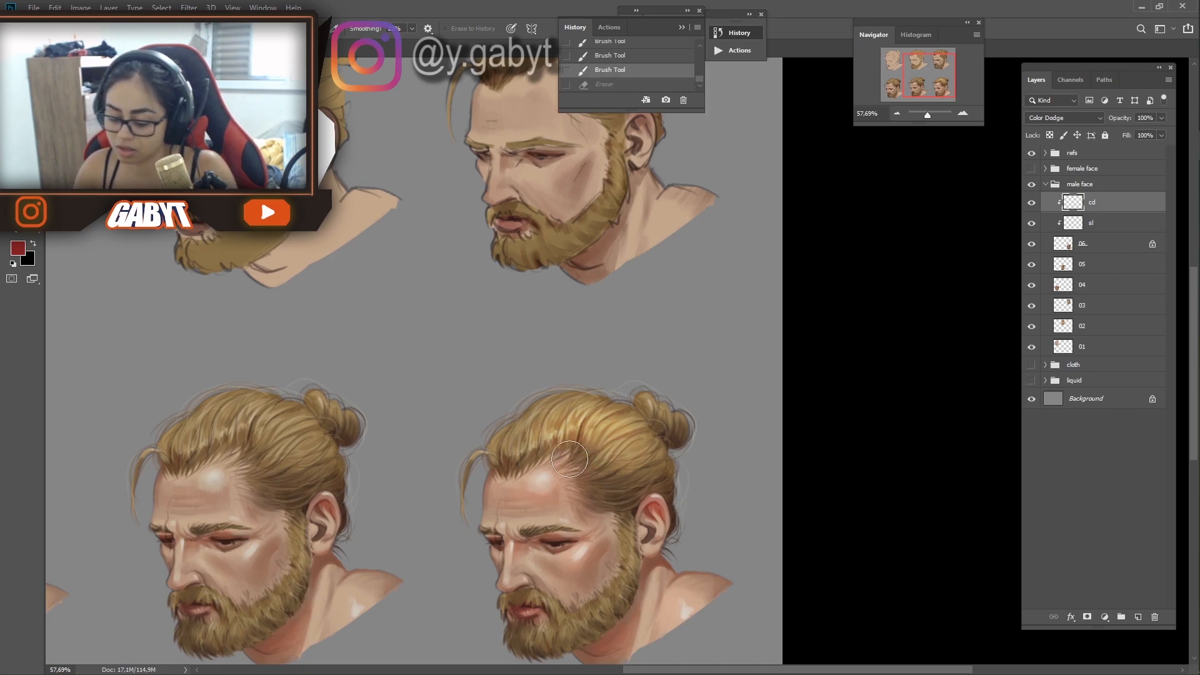
{"action": "right_click", "coordinate": [569, 459]}
{"action": "left_click_drag", "start_coordinate": [694, 493], "coordinate": [630, 495]}
{"action": "left_click", "coordinate": [793, 362]}
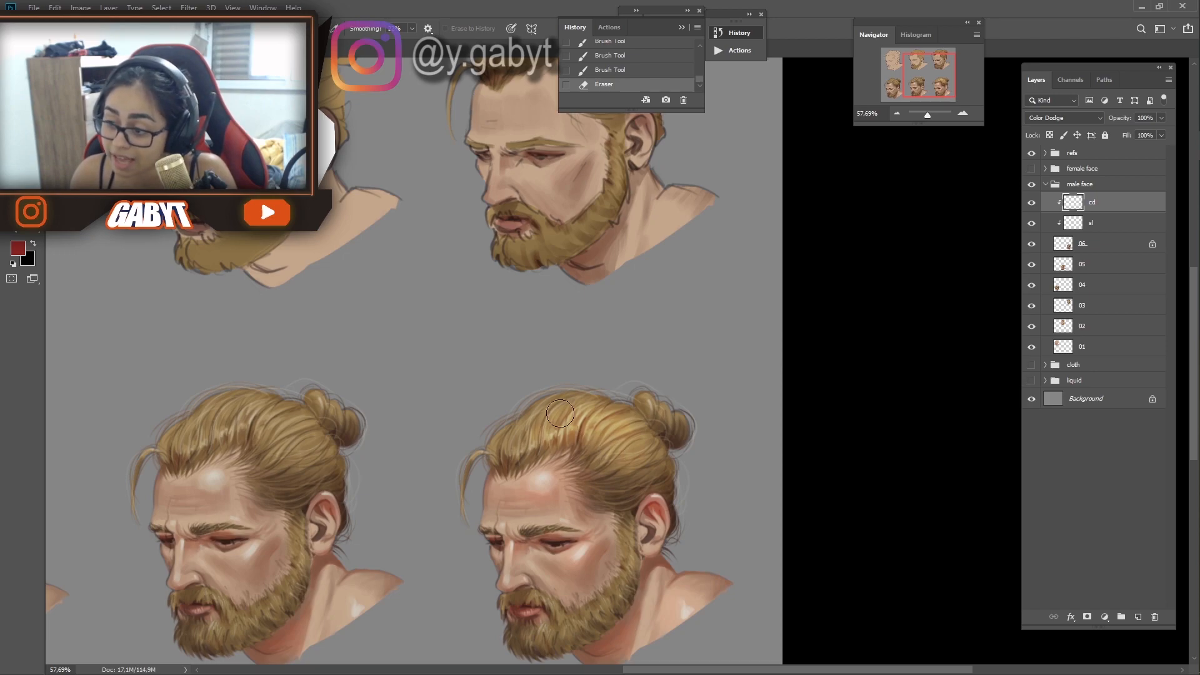
Enlarge the Soft Round brush and add a broad dark red glow on the cd layer, undoing the last stroke
{"action": "key", "text": "b"}
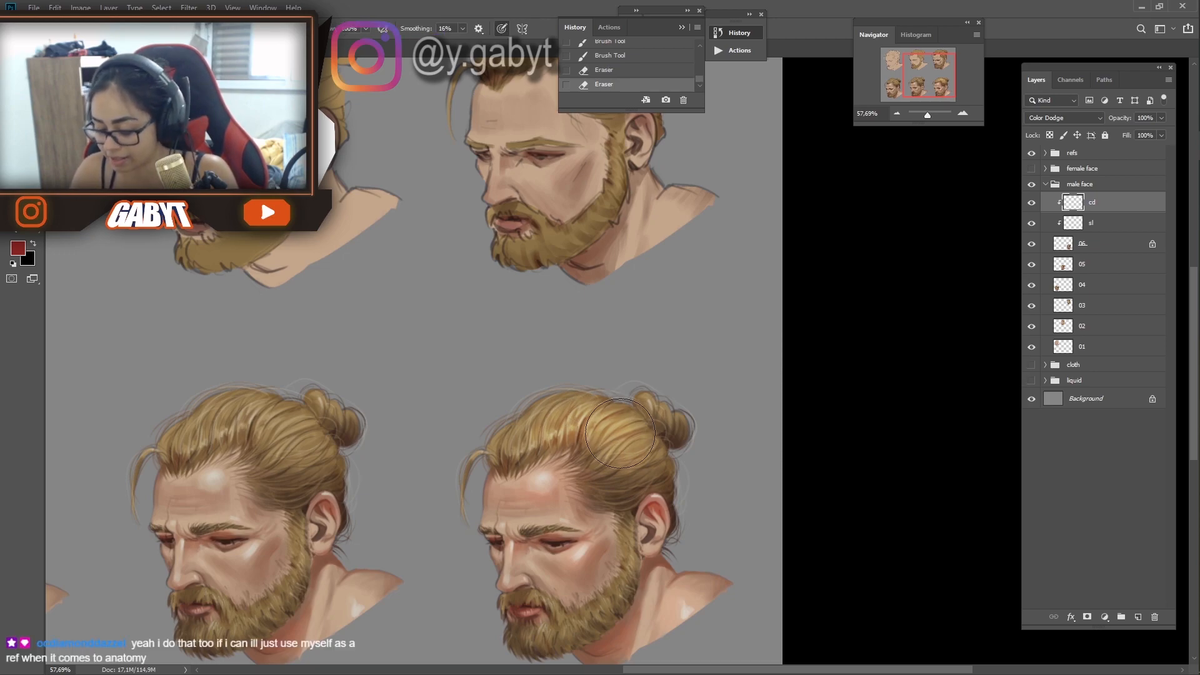
{"action": "right_click", "coordinate": [549, 370]}
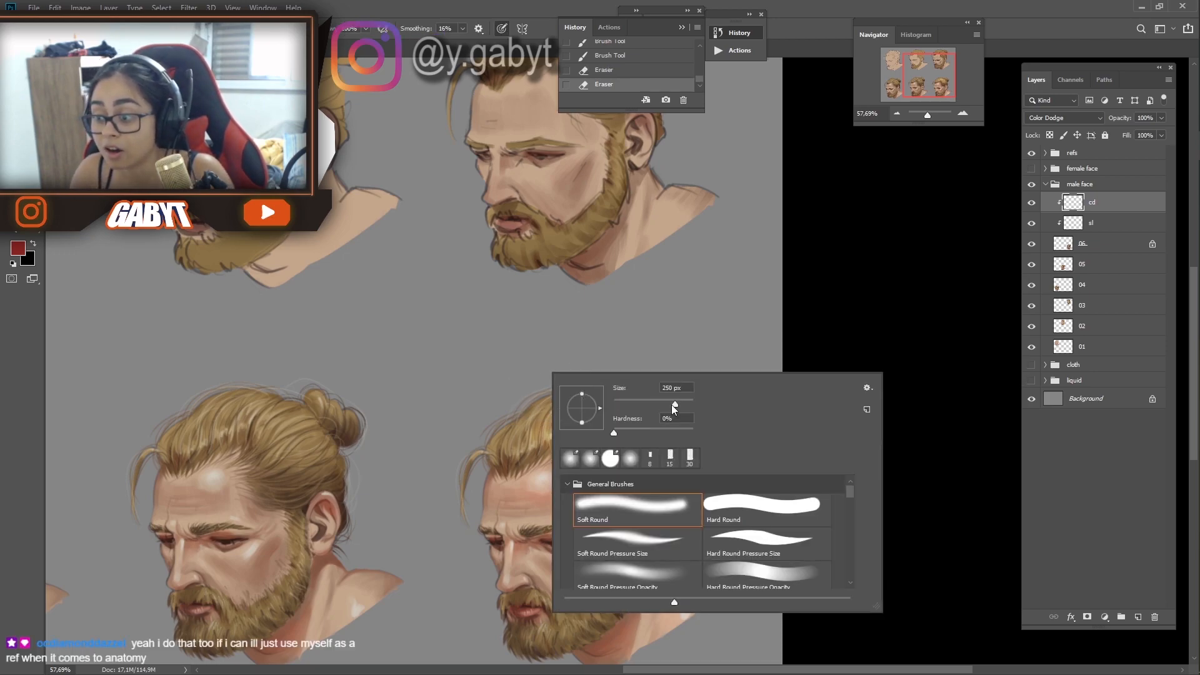
{"action": "left_click", "coordinate": [862, 246]}
{"action": "mouse_move", "coordinate": [647, 468]}
{"action": "left_mouse_down"}
{"action": "mouse_move", "coordinate": [678, 385]}
{"action": "mouse_move", "coordinate": [665, 353]}
{"action": "left_mouse_up"}
{"action": "right_click", "coordinate": [587, 328]}
{"action": "left_click_drag", "start_coordinate": [683, 360], "coordinate": [717, 357]}
{"action": "left_click", "coordinate": [810, 314]}
{"action": "key", "text": "ctrl+z"}
{"action": "scroll", "coordinate": [782, 477], "scroll_direction": "down", "scroll_amount": 4}
{"action": "scroll", "coordinate": [838, 469], "scroll_direction": "up", "scroll_amount": 5}
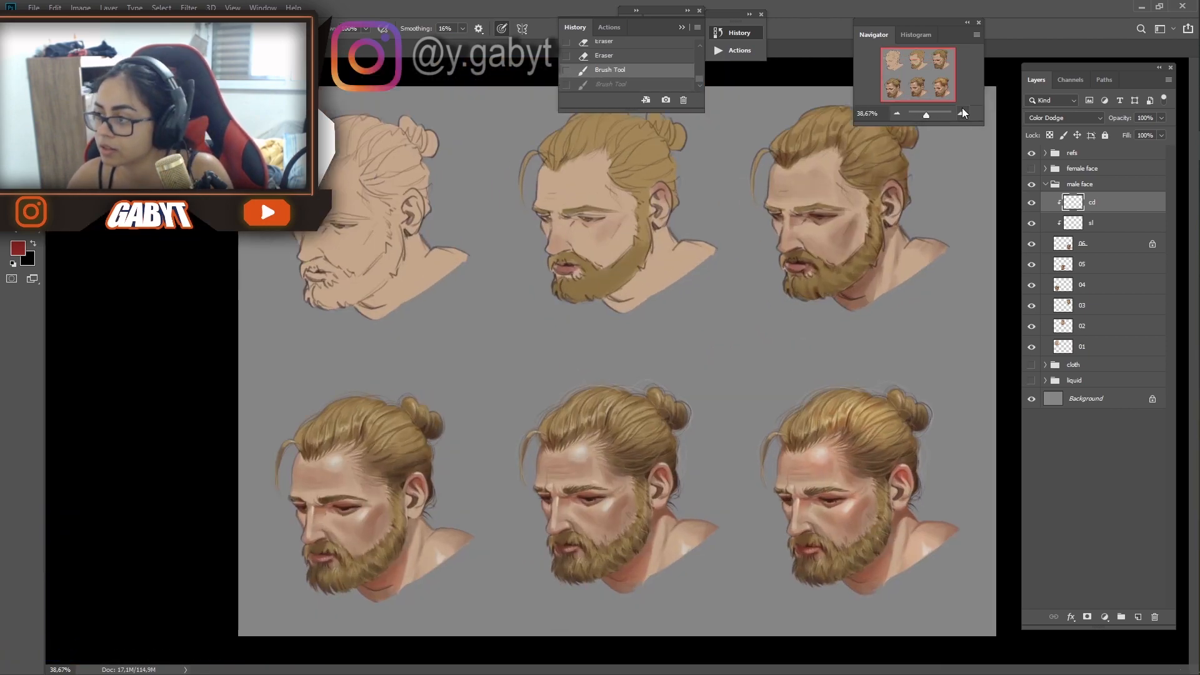
Switch to the sl layer and compare the sixth head by stepping back and forth through the recent strokes
{"action": "left_click", "coordinate": [786, 501]}
{"action": "left_click", "coordinate": [1101, 225]}
{"action": "key", "text": "ctrl+z"}
{"action": "key", "text": "ctrl+z"}
{"action": "key", "text": "ctrl+z"}
{"action": "left_click", "coordinate": [1101, 225]}
{"action": "key", "text": "ctrl+shift+z"}
{"action": "key", "text": "ctrl+shift+z"}
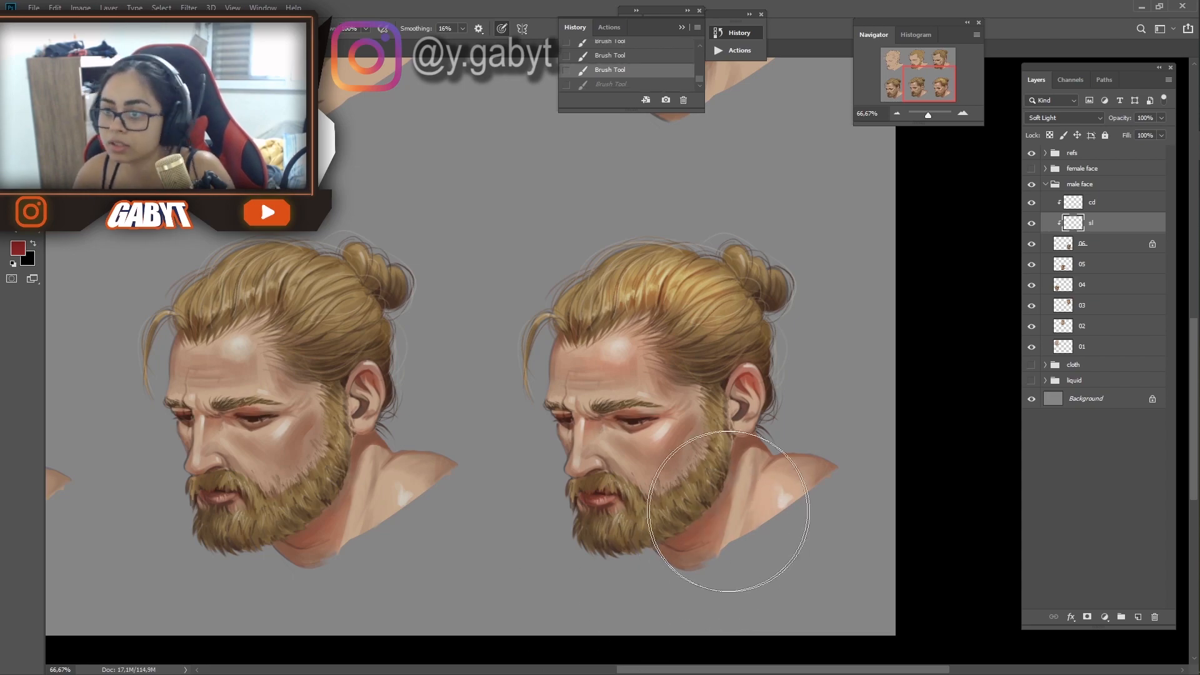
{"action": "key", "text": "ctrl+shift+z"}
{"action": "key", "text": "ctrl+z"}
Shrink the brush, choose a lighter red and tint the eyes, nose and lips on the sl layer, undoing the last stroke
{"action": "key", "text": "bracketleft"}
{"action": "key", "text": "bracketleft"}
{"action": "key", "text": "bracketleft"}
{"action": "key", "text": "bracketleft"}
{"action": "key", "text": "bracketleft"}
{"action": "key", "text": "bracketleft"}
{"action": "key", "text": "bracketleft"}
{"action": "key", "text": "bracketleft"}
{"action": "left_click", "coordinate": [18, 248]}
{"action": "left_click", "coordinate": [971, 220]}
{"action": "left_click_drag", "start_coordinate": [643, 425], "coordinate": [606, 440]}
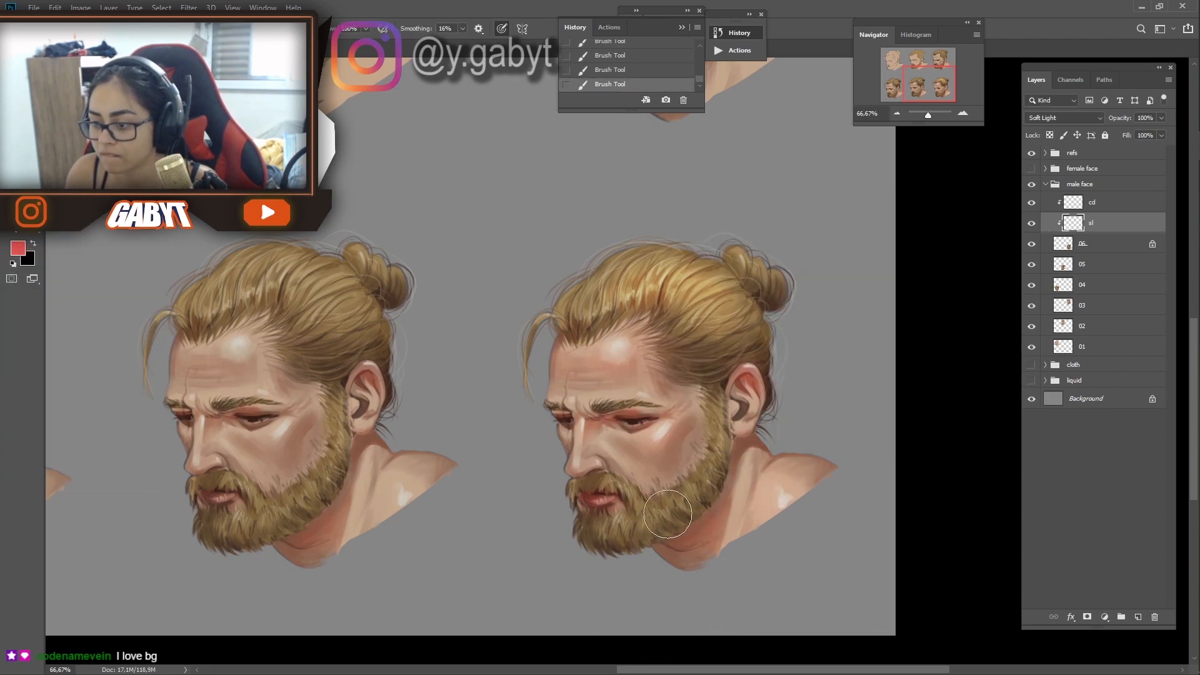
{"action": "key", "text": "ctrl+z"}
{"action": "scroll", "coordinate": [686, 393], "scroll_direction": "down", "scroll_amount": 5}
{"action": "scroll", "coordinate": [688, 391], "scroll_direction": "up", "scroll_amount": 5}
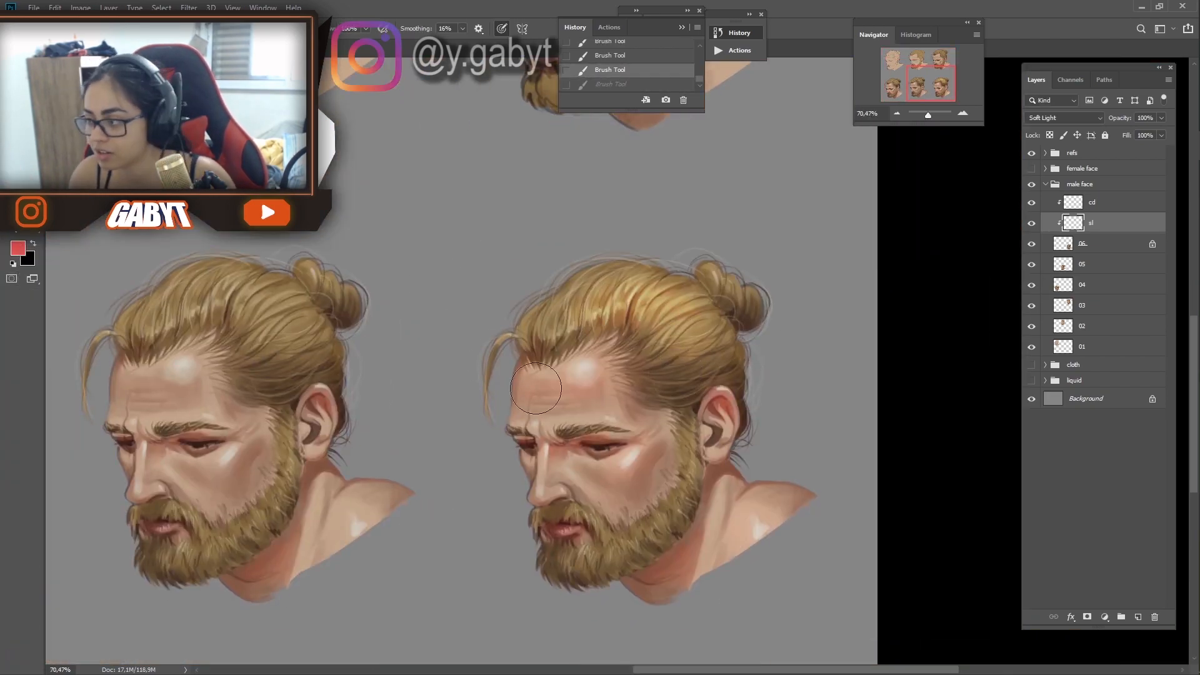
Sample a dark brown, enlarge the brush and deepen the neck, beard edge and forehead, comparing the last stroke by undoing and redoing it
{"action": "left_click", "coordinate": [700, 500], "text": "alt"}
{"action": "key", "text": "bracketright"}
{"action": "key", "text": "bracketright"}
{"action": "key", "text": "bracketright"}
{"action": "key", "text": "bracketright"}
{"action": "key", "text": "bracketright"}
{"action": "mouse_move", "coordinate": [681, 565]}
{"action": "left_mouse_down"}
{"action": "mouse_move", "coordinate": [618, 595]}
{"action": "mouse_move", "coordinate": [672, 597]}
{"action": "left_mouse_up"}
{"action": "left_click_drag", "start_coordinate": [616, 504], "coordinate": [630, 519]}
{"action": "left_click_drag", "start_coordinate": [559, 381], "coordinate": [481, 371]}
{"action": "key", "text": "ctrl+z"}
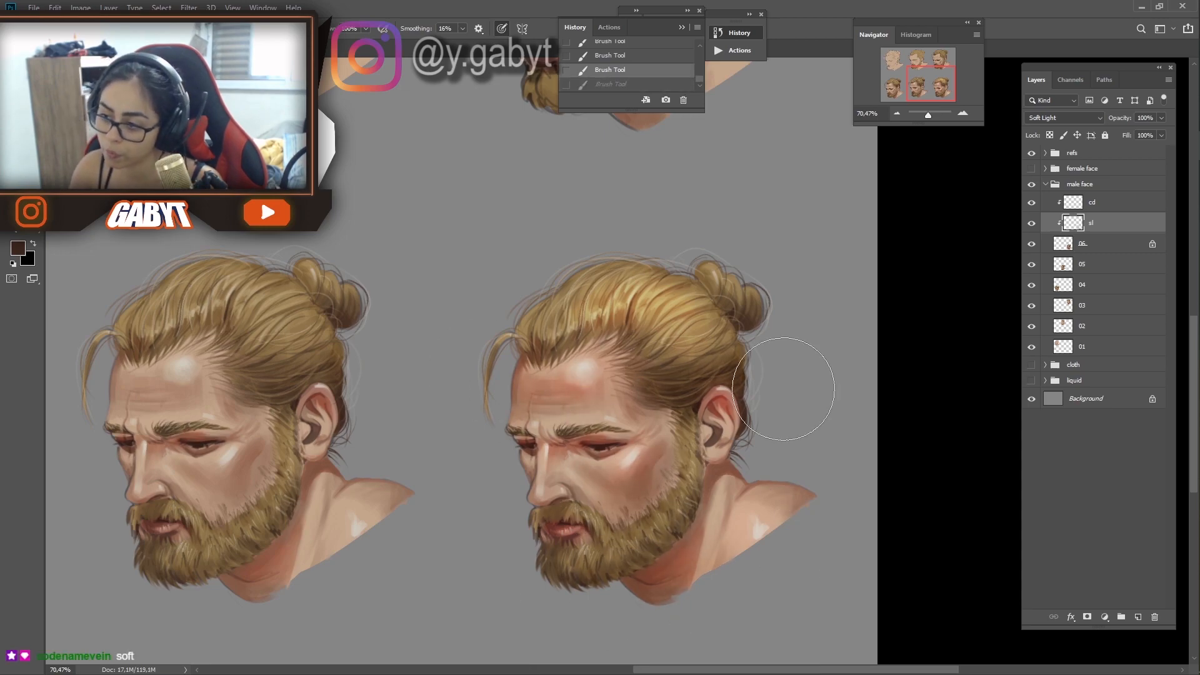
{"action": "key", "text": "ctrl+shift+z"}
{"action": "key", "text": "ctrl+z"}
{"action": "key", "text": "ctrl+shift+z"}
{"action": "scroll", "coordinate": [683, 549], "scroll_direction": "down", "scroll_amount": 5}
{"action": "scroll", "coordinate": [835, 499], "scroll_direction": "up", "scroll_amount": 7}
Reduce the brush size and compare the neck shading with and without the last stroke, finishing with the stroke undone
{"action": "key", "text": "bracketleft"}
{"action": "key", "text": "bracketleft"}
{"action": "key", "text": "bracketleft"}
{"action": "key", "text": "bracketleft"}
{"action": "key", "text": "bracketleft"}
{"action": "key", "text": "bracketleft"}
{"action": "key", "text": "bracketleft"}
{"action": "key", "text": "bracketleft"}
{"action": "key", "text": "bracketleft"}
{"action": "left_click_drag", "start_coordinate": [929, 115], "coordinate": [929, 115]}
{"action": "scroll", "coordinate": [747, 470], "scroll_direction": "up", "scroll_amount": 7}
{"action": "key", "text": "ctrl+z"}
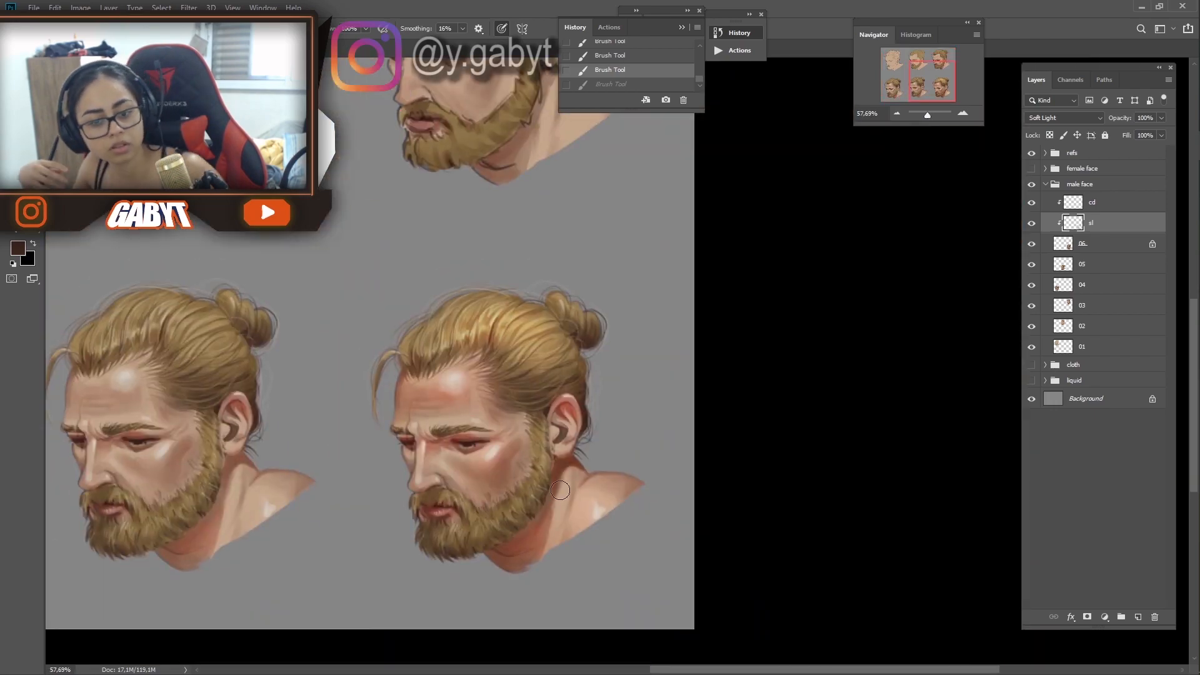
{"action": "key", "text": "ctrl+shift+z"}
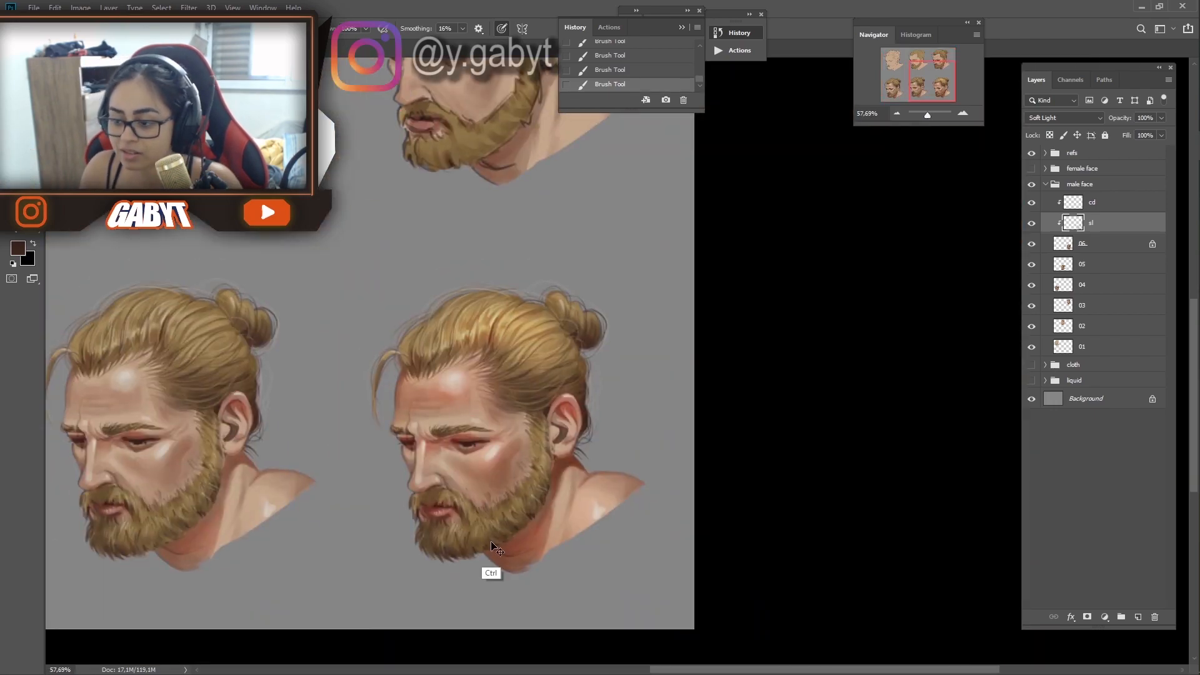
{"action": "key", "text": "ctrl+z"}
{"action": "key", "text": "ctrl+shift+z"}
{"action": "key", "text": "ctrl+z"}
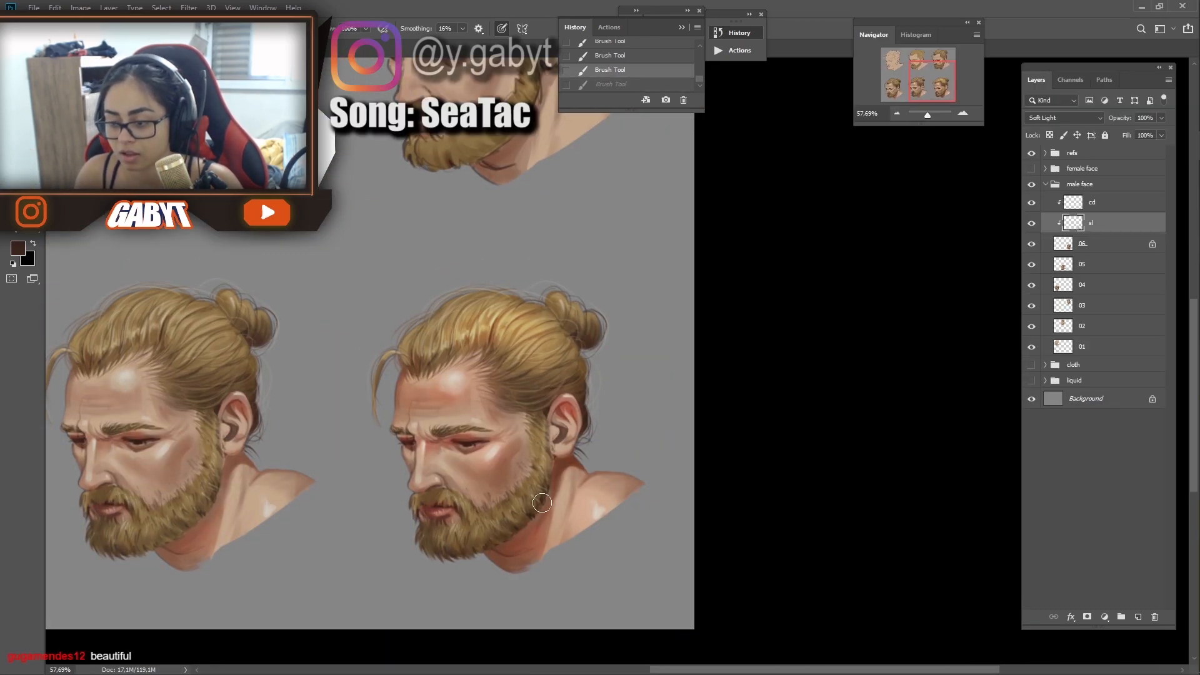
Restore the last neck shading stroke and compare the sixth head with the sl layer hidden and shown
{"action": "key", "text": "ctrl+shift+z"}
{"action": "key", "text": "ctrl+z"}
{"action": "key", "text": "ctrl+shift+z"}
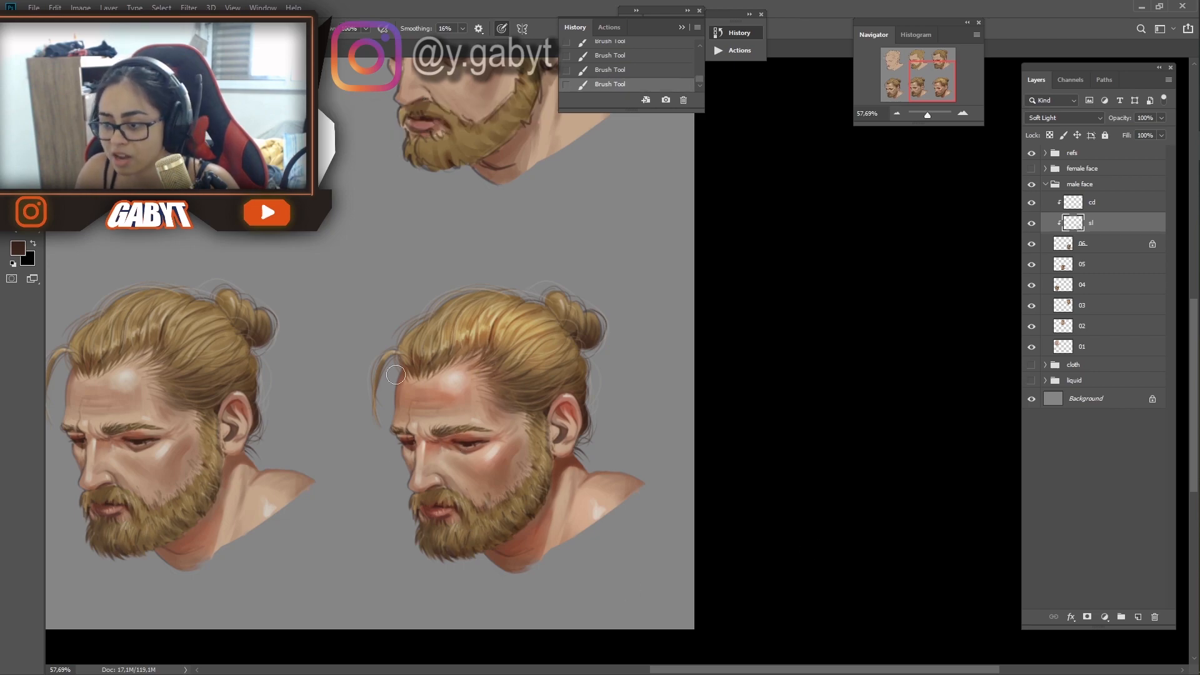
{"action": "left_click_drag", "start_coordinate": [927, 115], "coordinate": [928, 115]}
{"action": "left_click", "coordinate": [1032, 223]}
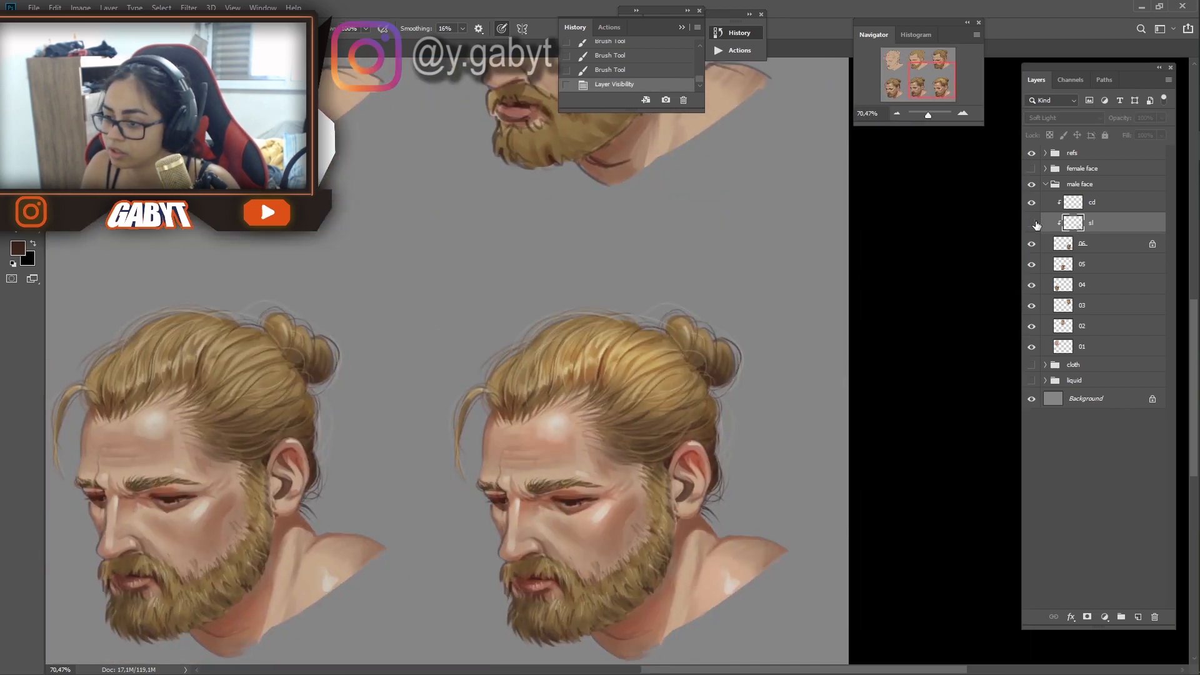
{"action": "left_click", "coordinate": [1032, 223]}
Adjust the sixth head's colour saturation with the Sponge tool, working between the cd and sl layers
{"action": "left_click", "coordinate": [1103, 201]}
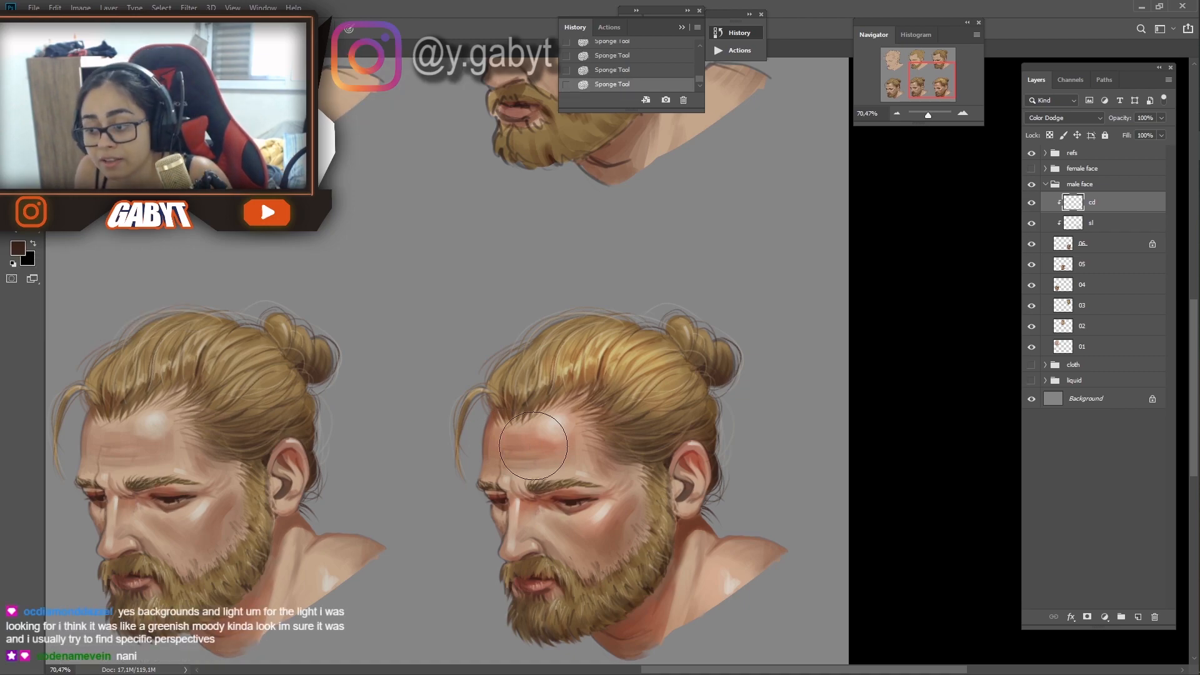
{"action": "key", "text": "alt+bracketleft"}
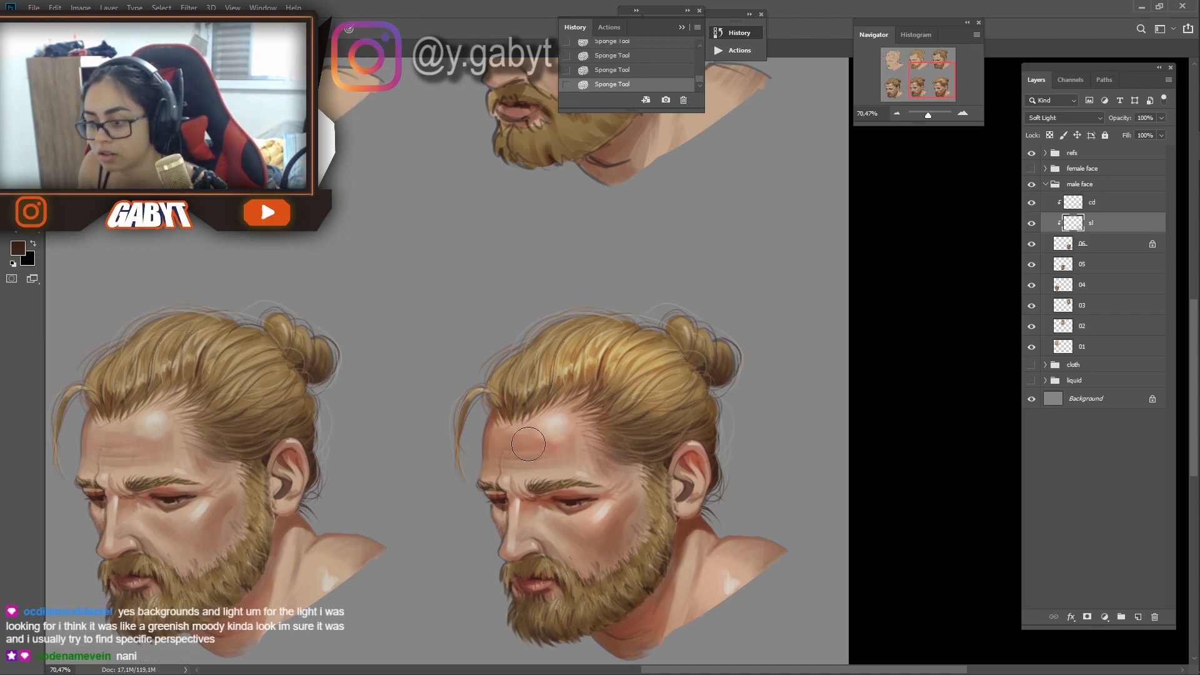
{"action": "key", "text": "alt+bracketright"}
Mirror the canvas horizontally and deepen the sixth head's hair and skin with a very dark red-brown on the sl layer
{"action": "left_click_drag", "start_coordinate": [927, 115], "coordinate": [927, 115]}
{"action": "key", "text": "ctrl+shift+h"}
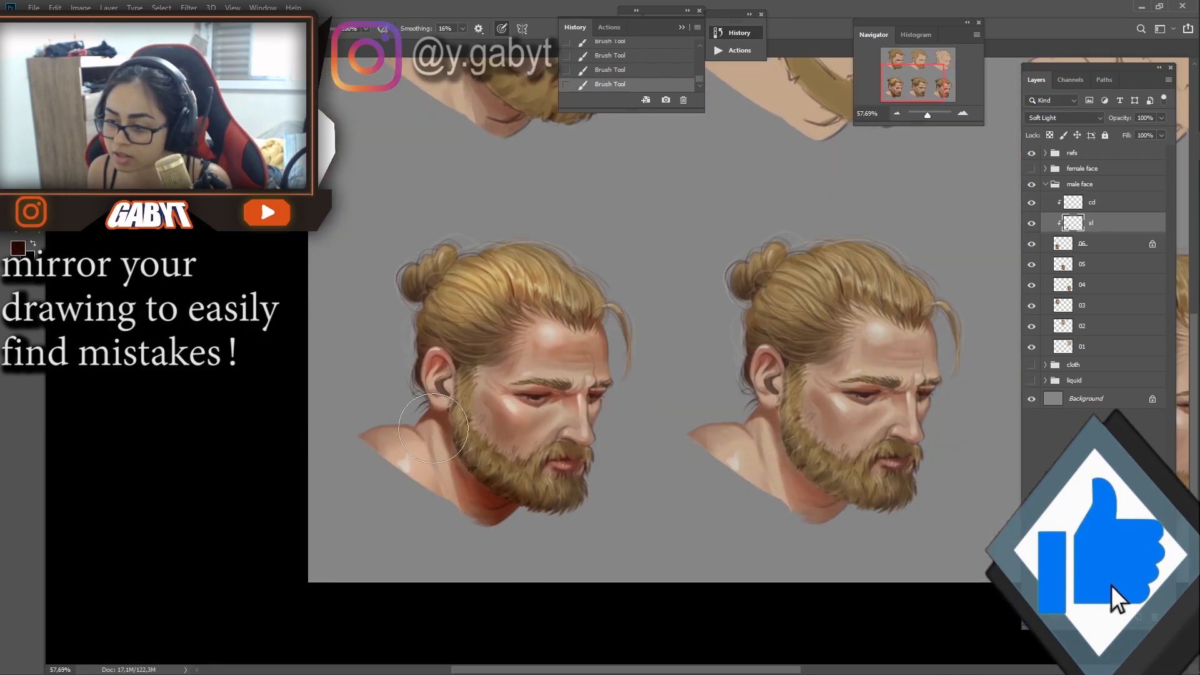
{"action": "left_click_drag", "start_coordinate": [928, 115], "coordinate": [924, 113]}
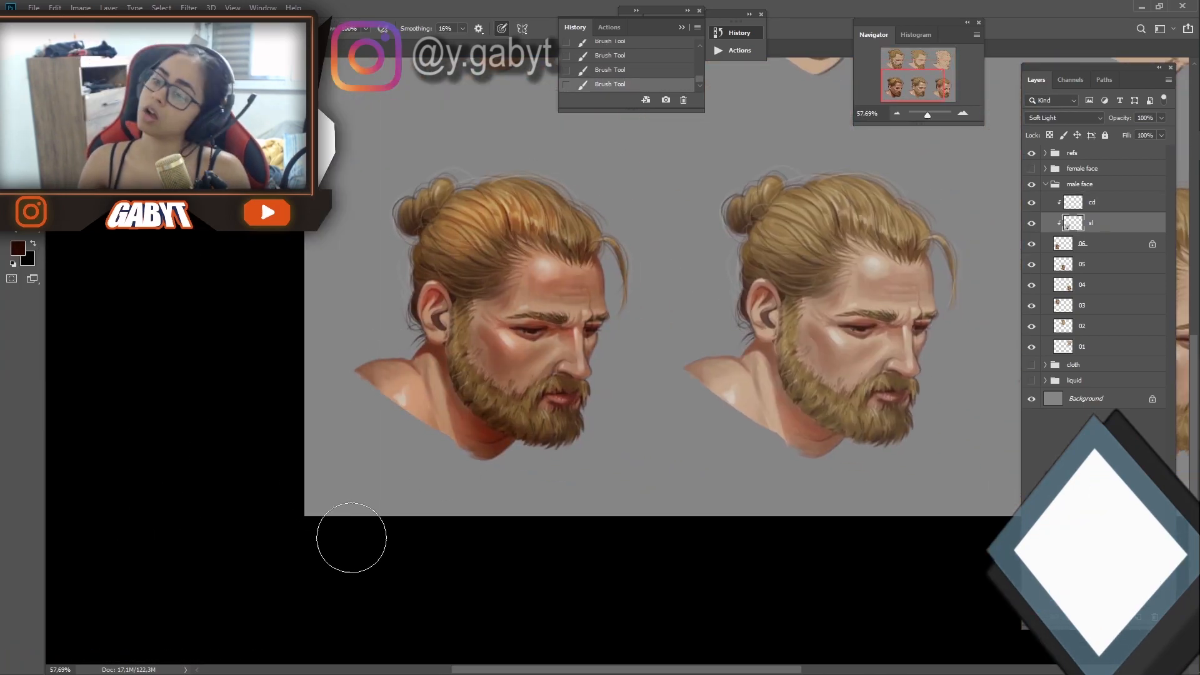
{"action": "left_click_drag", "start_coordinate": [927, 115], "coordinate": [927, 115]}
Brush more shading over the mirrored sixth head, alternating the foreground and background colours, and flip the canvas back
{"action": "mouse_move", "coordinate": [546, 447]}
{"action": "left_mouse_down"}
{"action": "mouse_move", "coordinate": [608, 292]}
{"action": "mouse_move", "coordinate": [759, 193]}
{"action": "left_mouse_up"}
{"action": "key", "text": "x"}
{"action": "left_click_drag", "start_coordinate": [531, 256], "coordinate": [569, 294]}
{"action": "left_click_drag", "start_coordinate": [927, 115], "coordinate": [930, 115]}
{"action": "key", "text": "x"}
{"action": "left_click_drag", "start_coordinate": [656, 255], "coordinate": [358, 499]}
{"action": "key", "text": "ctrl+shift+h"}
Compare the sixth head with and without the sl layer's shading
{"action": "left_click_drag", "start_coordinate": [930, 115], "coordinate": [928, 115]}
{"action": "left_click_drag", "start_coordinate": [800, 450], "coordinate": [514, 345]}
{"action": "left_click", "coordinate": [1031, 222]}
{"action": "left_click", "coordinate": [1031, 222]}
Select layer 06, sample a light skin tone and repaint the sixth head's shoulder around its highlight
{"action": "left_click", "coordinate": [1093, 243]}
{"action": "left_click", "coordinate": [463, 410], "text": "alt"}
{"action": "left_click_drag", "start_coordinate": [565, 466], "coordinate": [585, 483]}
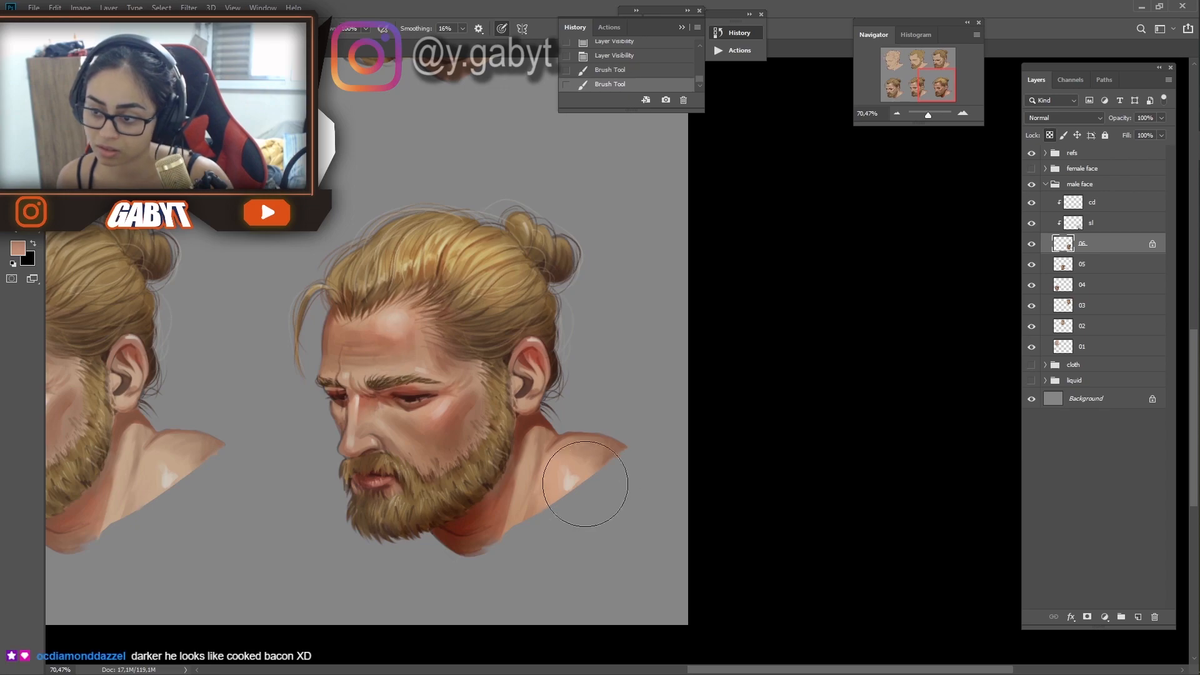
{"action": "left_click", "coordinate": [585, 484]}
Adjust saturation with the Sponge tool on the forehead and neck in the sl layer and on the cheek in layer 06
{"action": "left_click_drag", "start_coordinate": [927, 115], "coordinate": [928, 115]}
{"action": "mouse_move", "coordinate": [812, 475]}
{"action": "left_mouse_down"}
{"action": "mouse_move", "coordinate": [428, 249]}
{"action": "mouse_move", "coordinate": [463, 305]}
{"action": "left_mouse_up"}
{"action": "left_click", "coordinate": [1090, 222]}
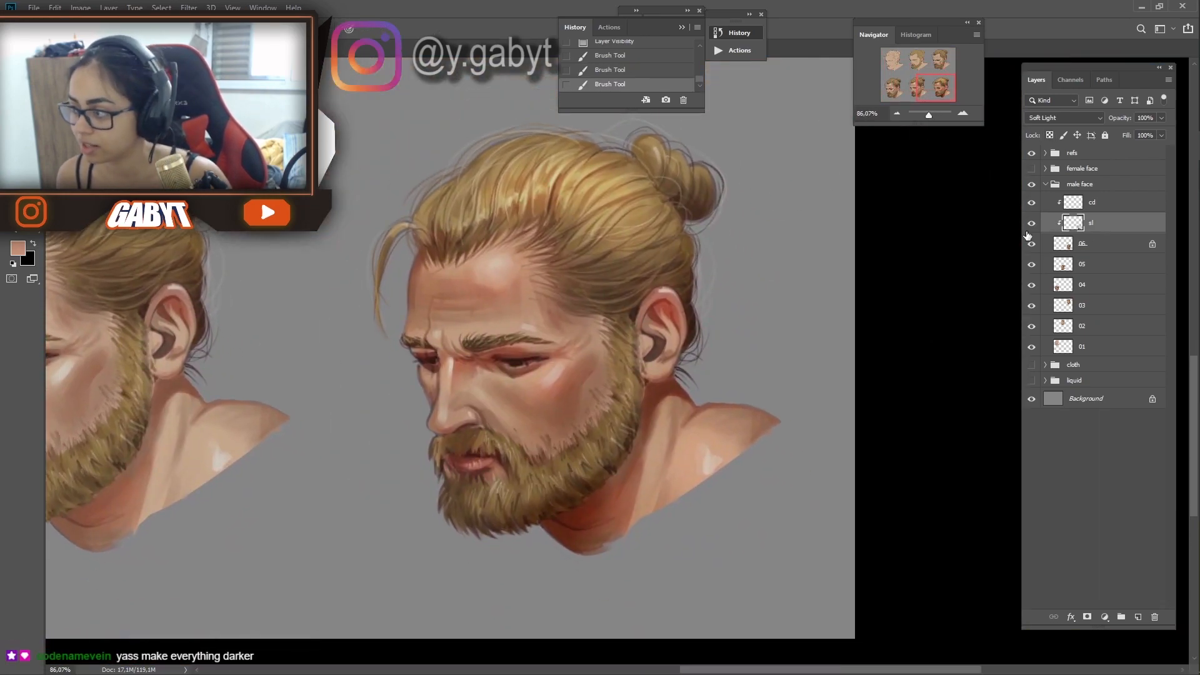
{"action": "key", "text": "o"}
{"action": "left_click", "coordinate": [511, 294]}
{"action": "left_click", "coordinate": [670, 451]}
{"action": "left_click", "coordinate": [1094, 243]}
{"action": "left_click", "coordinate": [500, 391]}
Step back through the recent Sponge strokes to compare the sixth head, and return to the latest history state
{"action": "key", "text": "ctrl+z"}
{"action": "key", "text": "ctrl+z"}
{"action": "key", "text": "ctrl+z"}
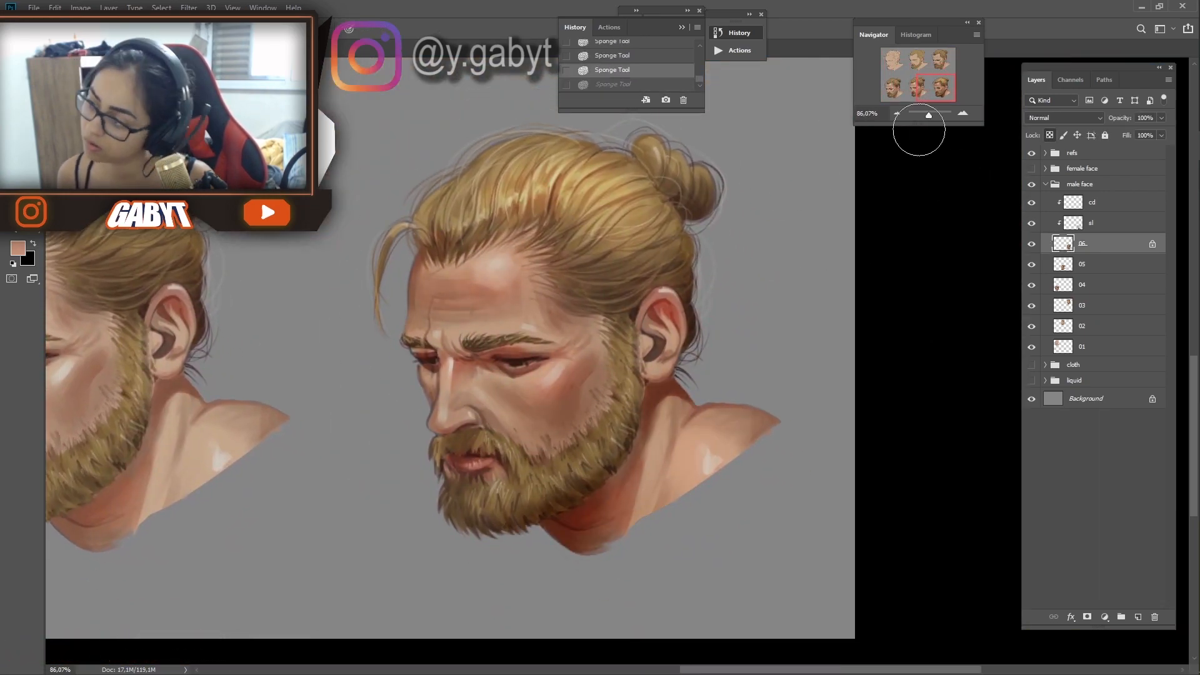
{"action": "key", "text": "ctrl+z"}
{"action": "mouse_move", "coordinate": [691, 434]}
{"action": "left_mouse_down"}
{"action": "mouse_move", "coordinate": [819, 423]}
{"action": "mouse_move", "coordinate": [700, 81]}
{"action": "left_mouse_up"}
{"action": "key", "text": "ctrl+z"}
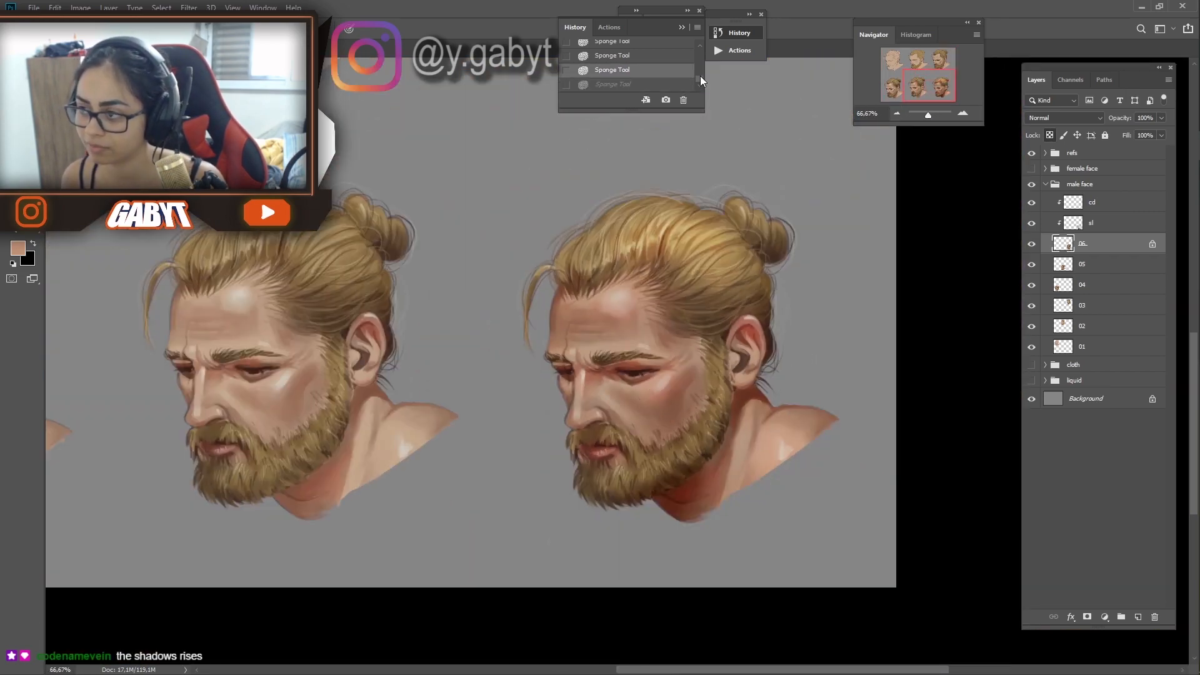
{"action": "left_click", "coordinate": [662, 55]}
{"action": "left_click", "coordinate": [662, 84]}
Hide and show the sl layer to check its effect on the sixth head beside the fifth
{"action": "left_click_drag", "start_coordinate": [702, 188], "coordinate": [746, 305]}
{"action": "left_click", "coordinate": [1090, 222]}
{"action": "left_click", "coordinate": [1031, 223]}
{"action": "left_click", "coordinate": [1031, 223]}
Adjust the saturation of the sixth head's hair highlights near the bun with the Sponge tool on the cd layer
{"action": "left_click", "coordinate": [1091, 202]}
{"action": "left_click", "coordinate": [656, 271]}
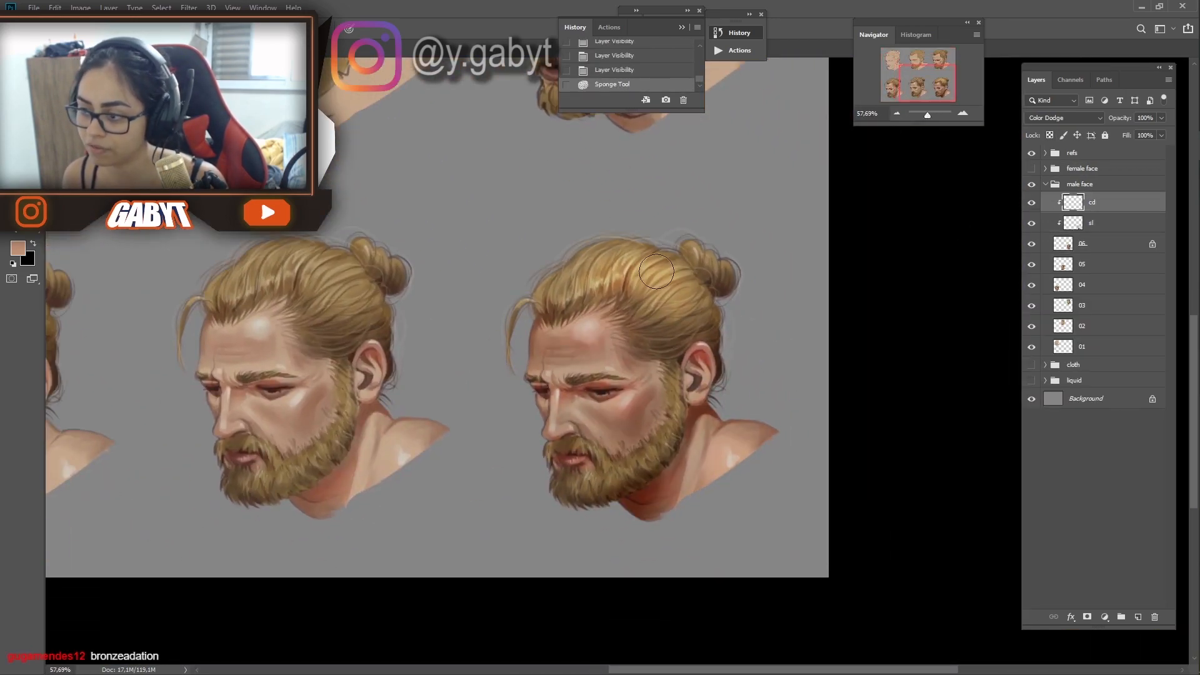
{"action": "left_click", "coordinate": [656, 271]}
{"action": "left_click", "coordinate": [656, 272]}
Switch to the Brush and dab colour over the sixth head's face on the sl layer, undoing the last strokes
{"action": "key", "text": "b"}
{"action": "key", "text": "x"}
{"action": "left_click", "coordinate": [640, 292]}
{"action": "left_click_drag", "start_coordinate": [927, 115], "coordinate": [928, 116]}
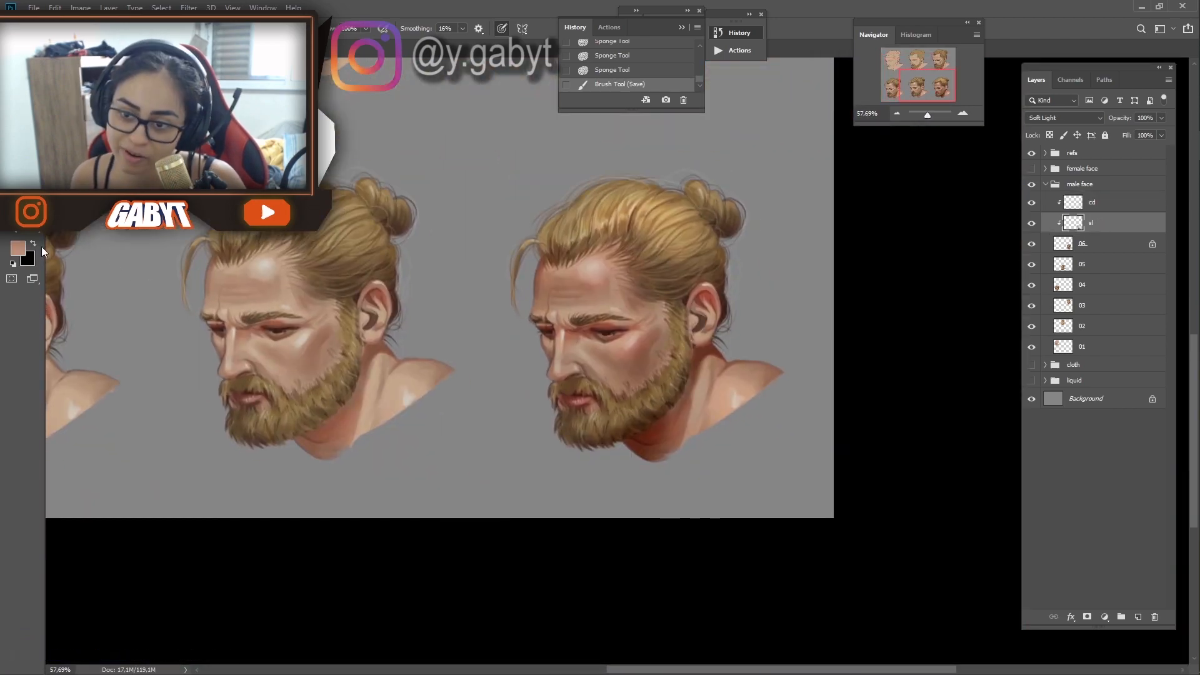
{"action": "mouse_move", "coordinate": [637, 359]}
{"action": "left_mouse_down"}
{"action": "mouse_move", "coordinate": [594, 359]}
{"action": "mouse_move", "coordinate": [562, 290]}
{"action": "left_mouse_up"}
{"action": "left_click", "coordinate": [552, 350]}
{"action": "left_click", "coordinate": [578, 359]}
{"action": "key", "text": "ctrl+z"}
{"action": "key", "text": "alt+["}
{"action": "key", "text": "ctrl+z"}
{"action": "key", "text": "alt+]"}
Try shading the cheek and brow on the sl layer with the swapped colour, and undo both strokes
{"action": "key", "text": "x"}
{"action": "left_click_drag", "start_coordinate": [595, 373], "coordinate": [628, 328]}
{"action": "left_click", "coordinate": [542, 332]}
{"action": "key", "text": "ctrl+z"}
{"action": "key", "text": "ctrl+z"}
{"action": "key", "text": "x"}
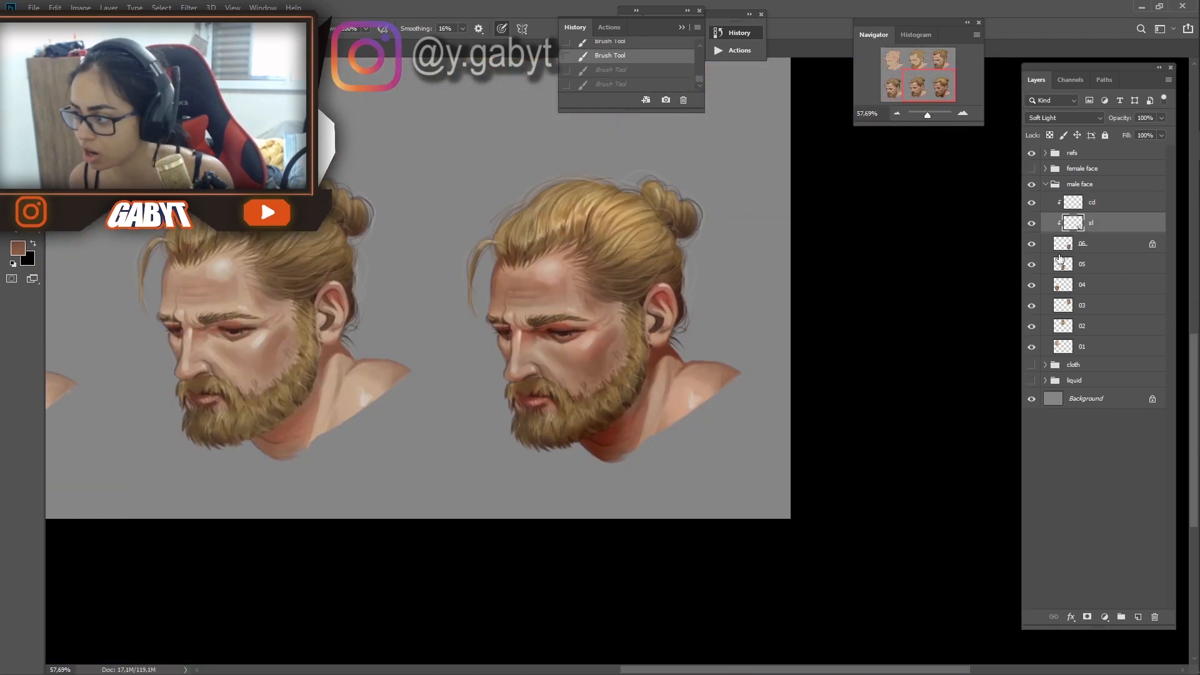
Select layer 06, sample a red from the sixth head's ear, touch up the ear and review all six heads together
{"action": "left_click", "coordinate": [1061, 247]}
{"action": "left_click", "coordinate": [653, 303]}
{"action": "left_click", "coordinate": [653, 304], "text": "alt"}
{"action": "left_click_drag", "start_coordinate": [928, 115], "coordinate": [922, 112]}
{"action": "key", "text": "ctrl+0"}
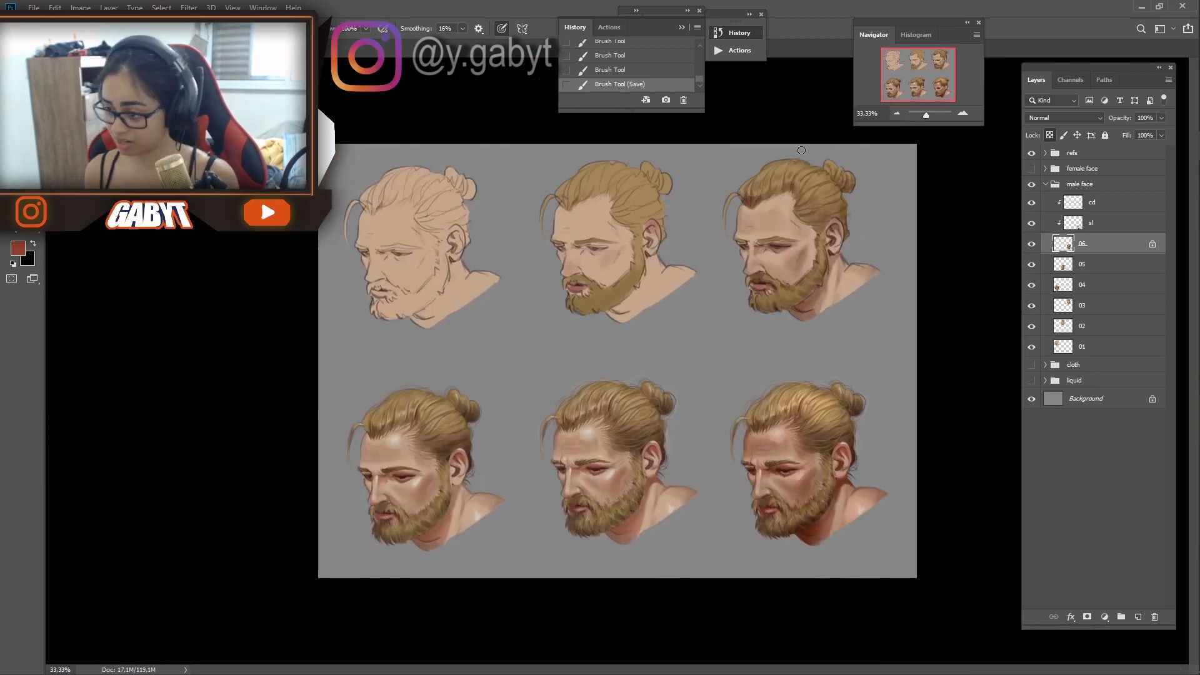